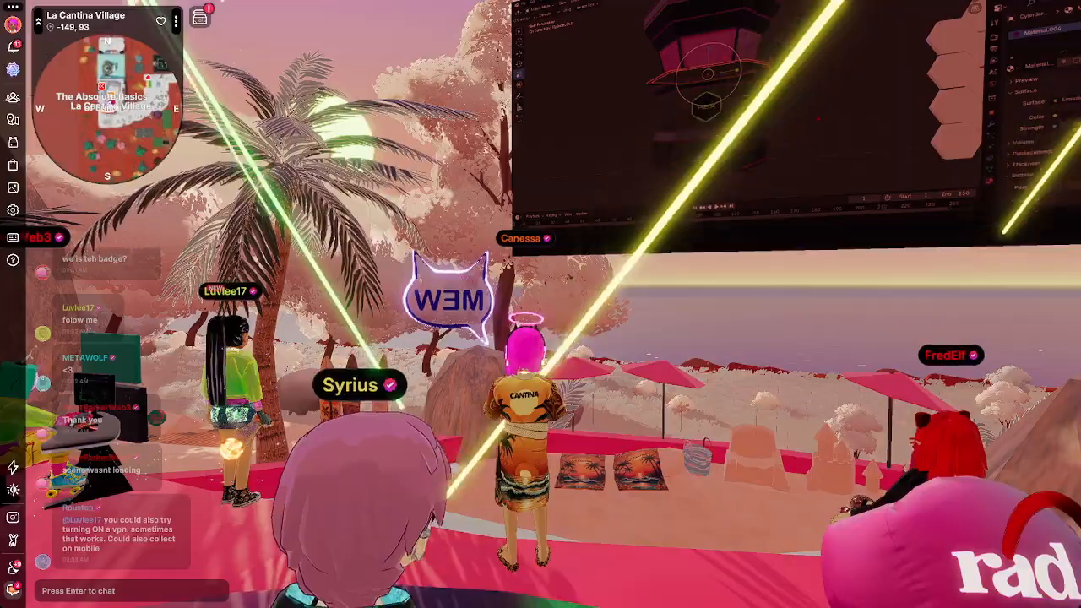
Step: Walk the avatar from the village stage into the HEX Club and look around its interior and up at the hexagonal ceiling
left_click_drag(681, 383, 689, 385)
key("w")
key("space")
key("w")
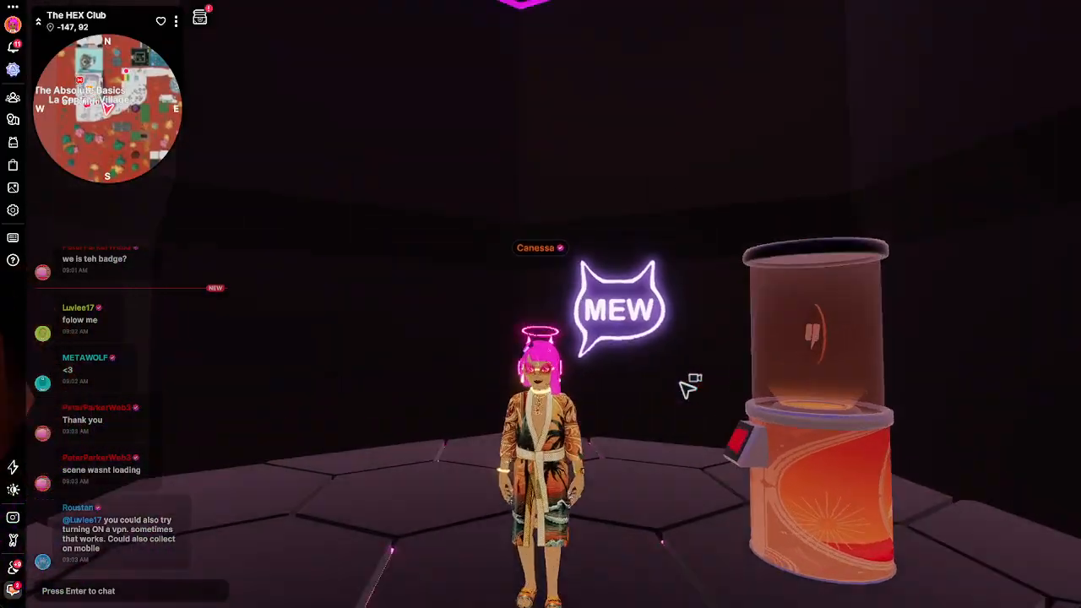
left_click_drag(689, 385, 690, 386)
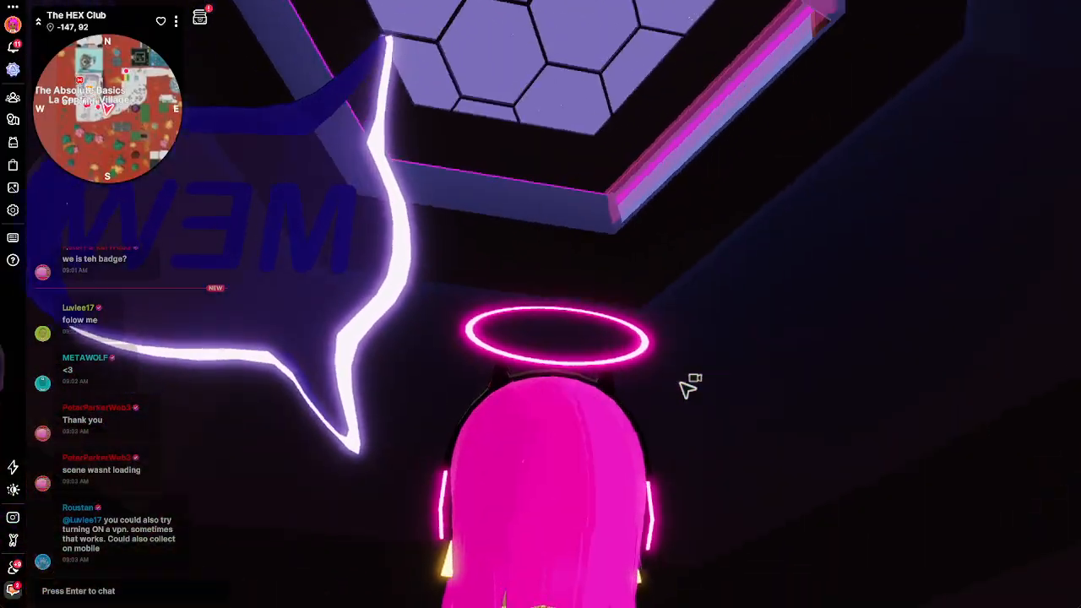
left_click_drag(689, 386, 689, 386)
Step: Open the in-world camera with the interface hidden and fly it out of the club to view the tower's exterior and HEX sign
key("c")
key("u")
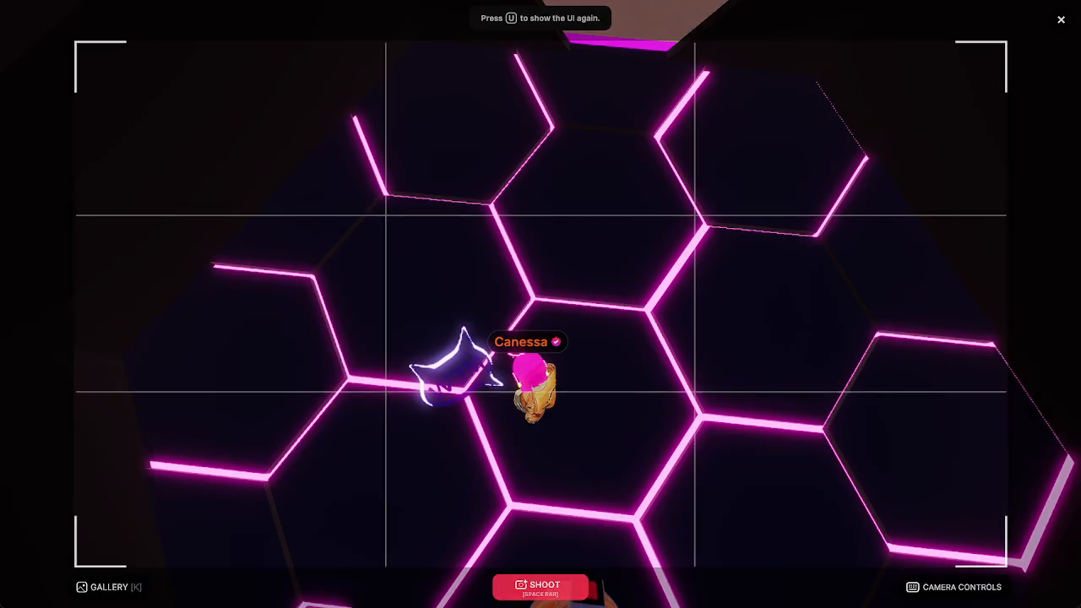
key("s")
key("s")
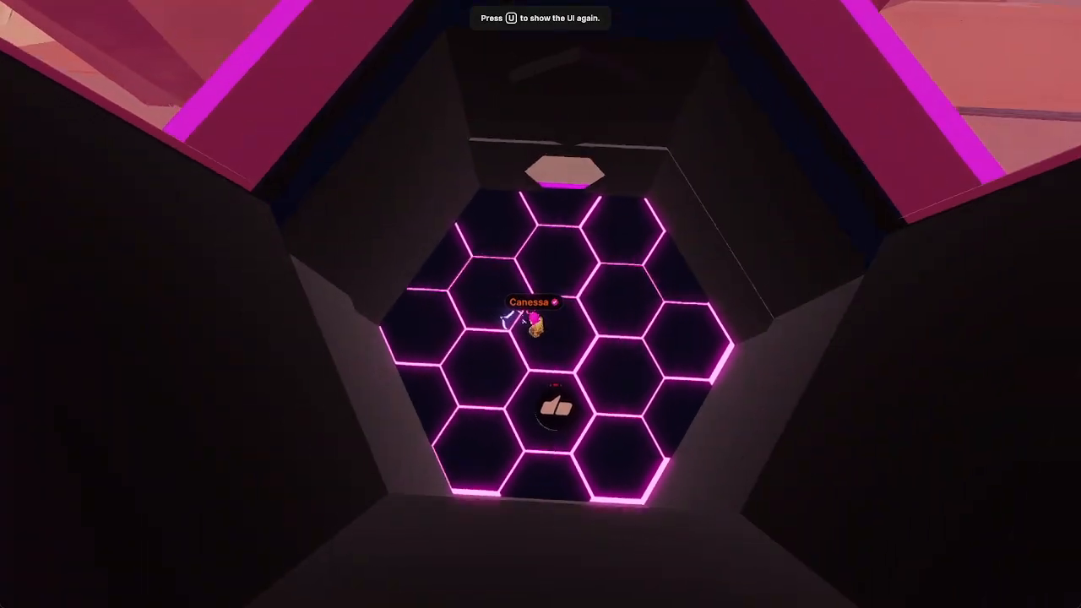
key("s")
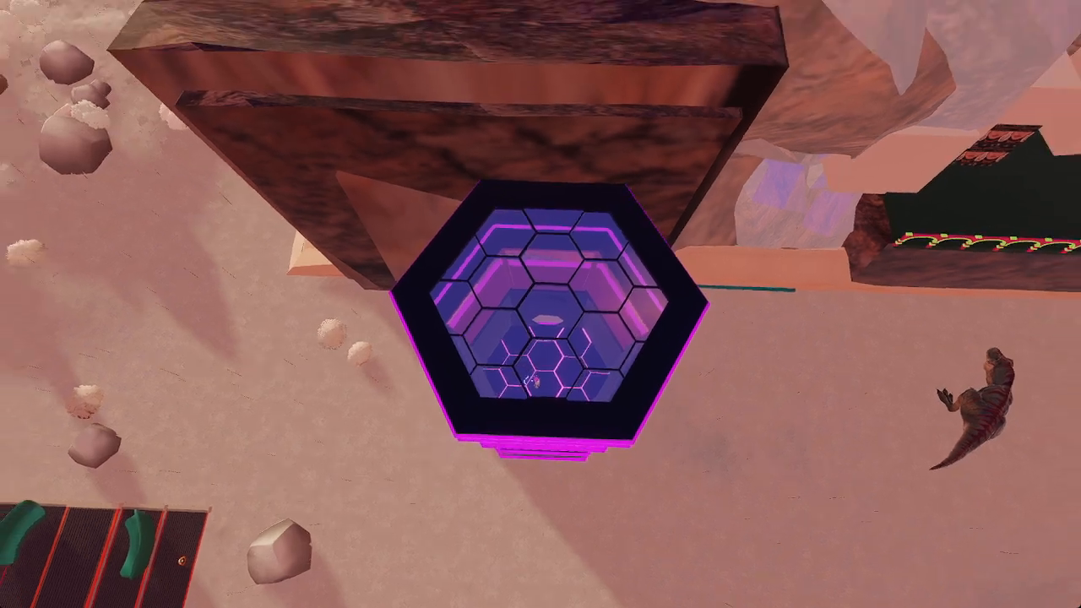
key("a")
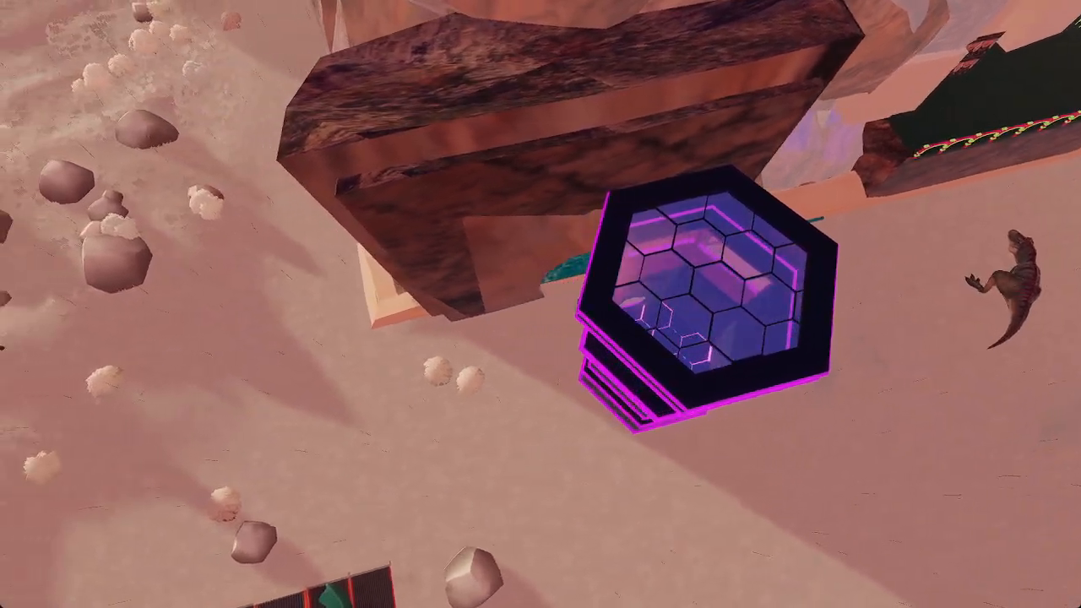
key("a")
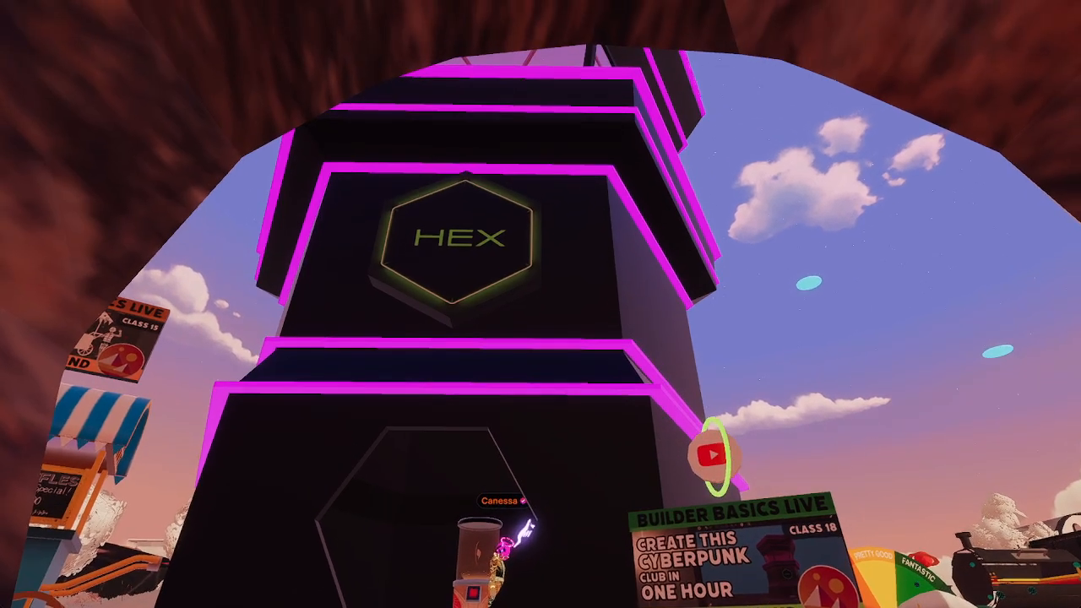
key("w")
key("w")
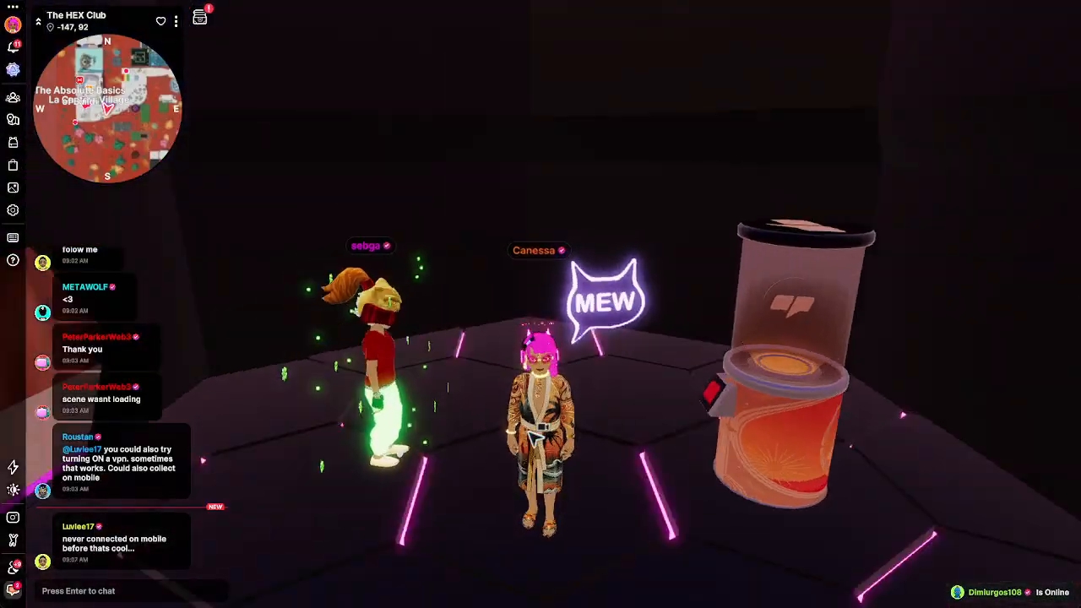
Step: Walk the avatar out of the HEX Club through the rock tunnel and back up to the village stage
right_click_drag(530, 432, 531, 433)
key("w")
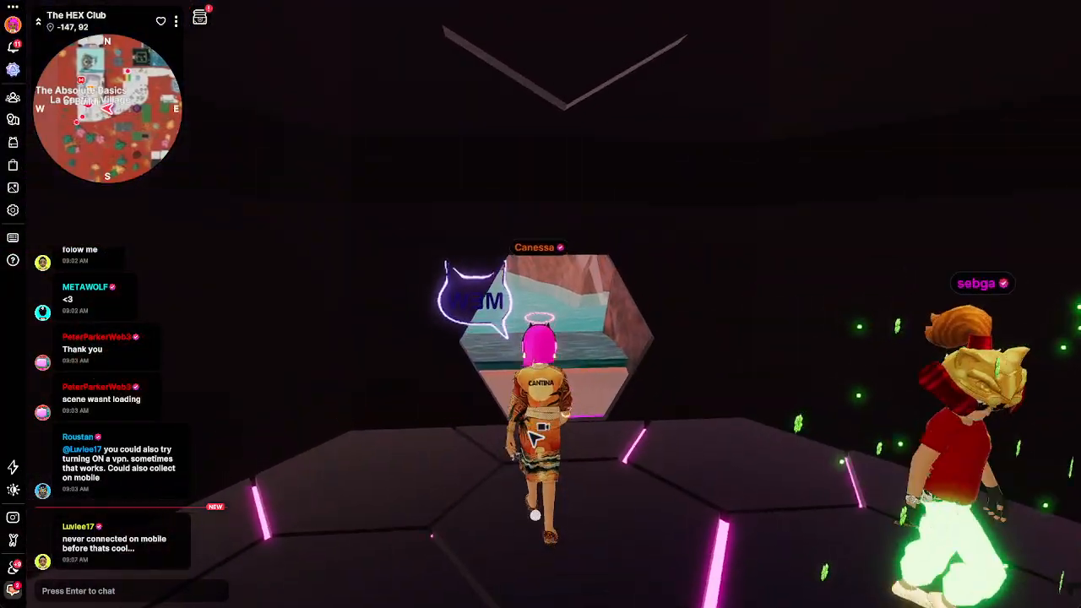
right_click_drag(531, 432, 535, 435)
key("w")
key("w")
key("s")
key("w")
key("w")
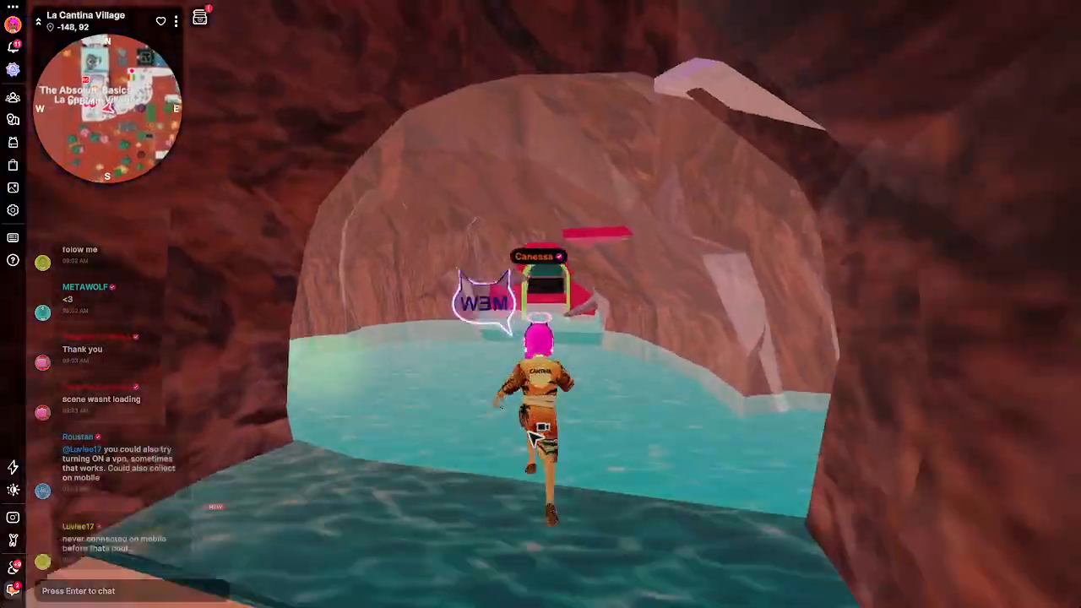
key("w")
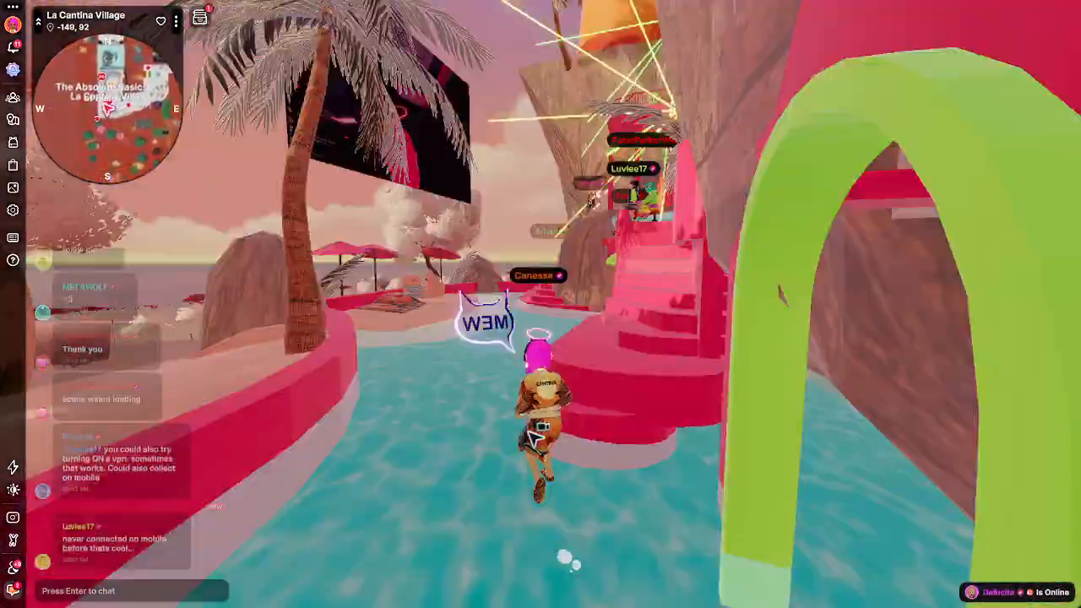
key("w")
key("space")
right_click_drag(535, 437, 534, 437)
key("w")
Step: Play the GMI GMI emote with the avatar in front of the village's big screen
key("b")
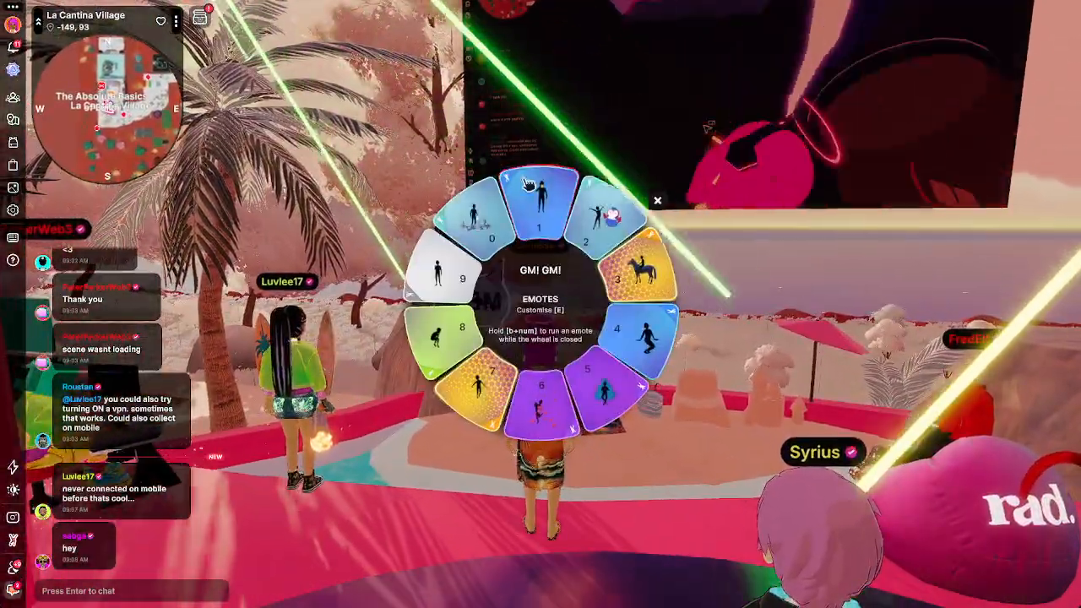
left_click(545, 206)
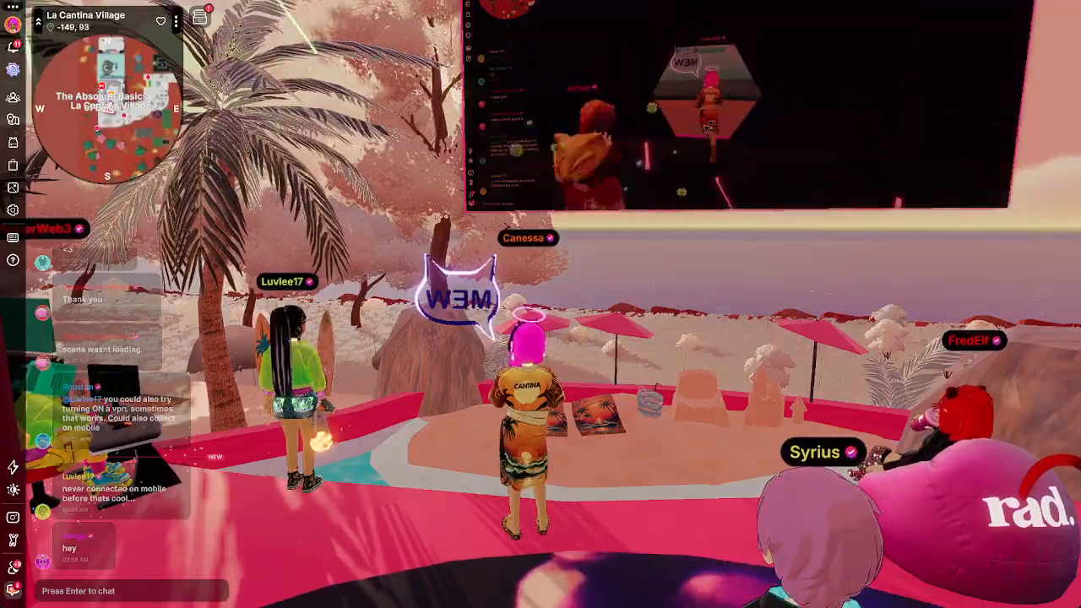
key("alt+Tab")
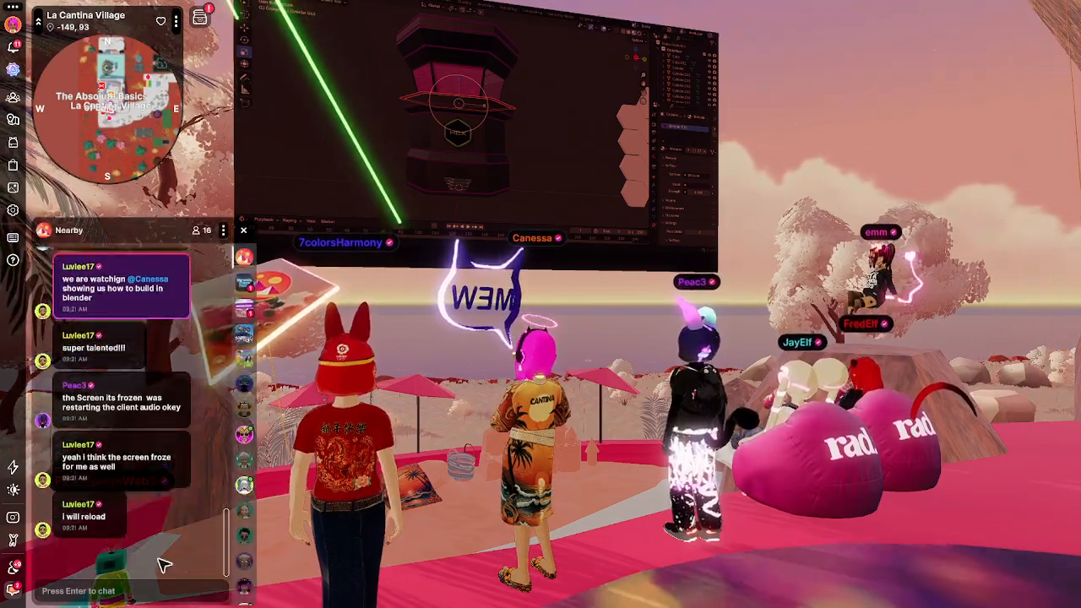
Step: Check the nearby chat and the in-world screen, inspect the Blender and OBS windows, and switch back to Decentraland
left_click(142, 597)
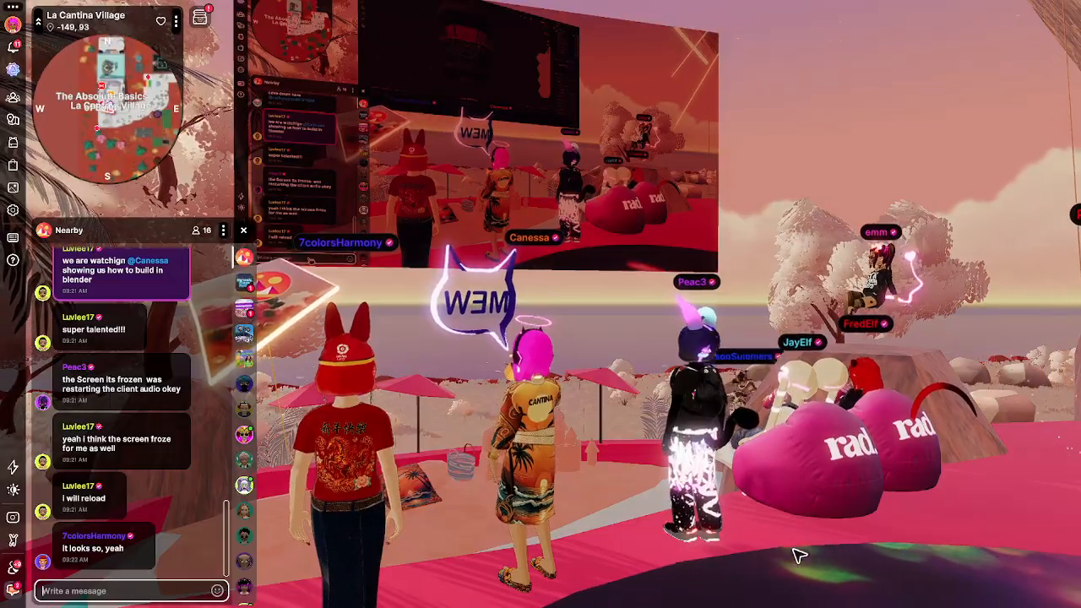
mouse_move(901, 562)
left_mouse_down()
mouse_move(912, 548)
mouse_move(911, 557)
left_mouse_up()
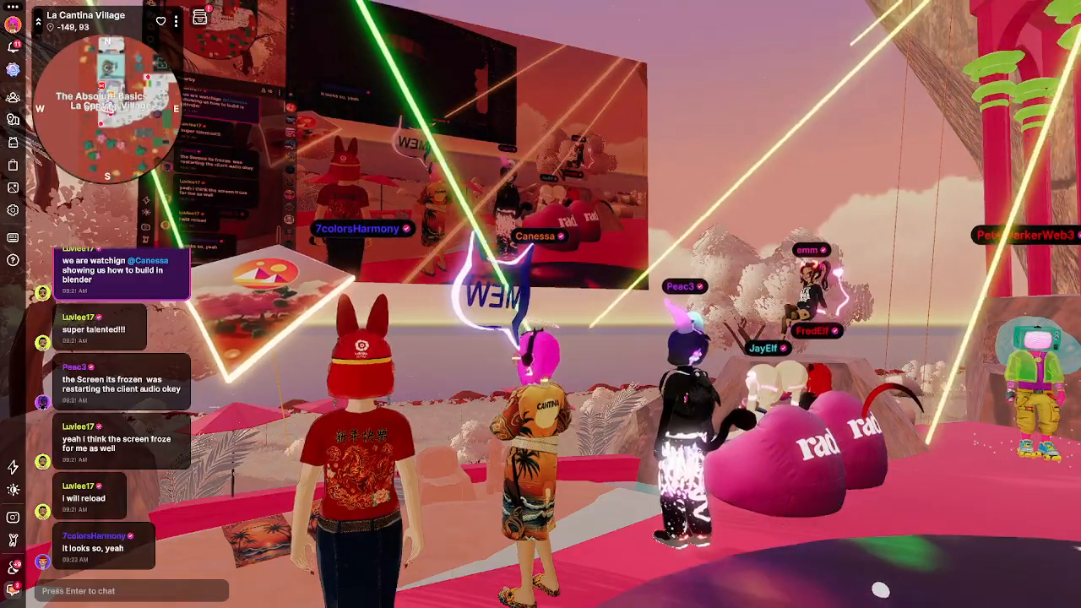
key("alt+Tab")
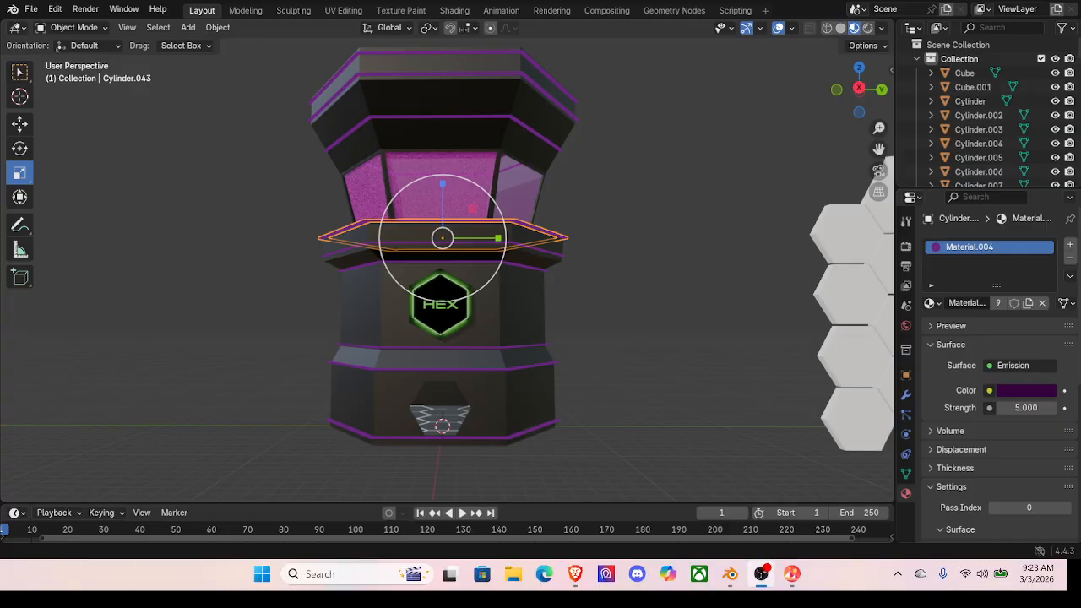
left_click(760, 573)
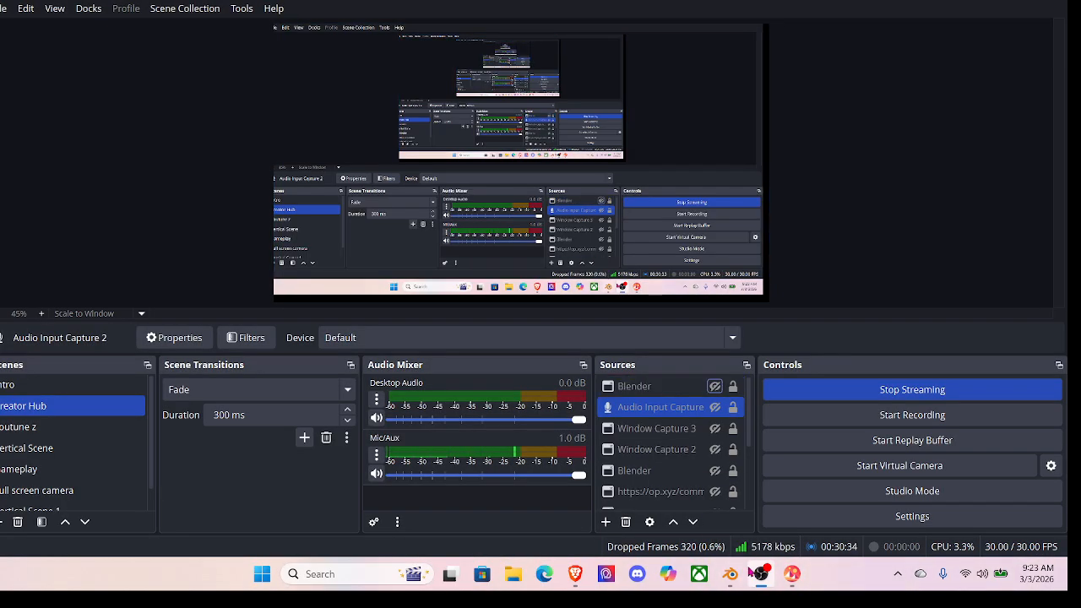
left_click(791, 575)
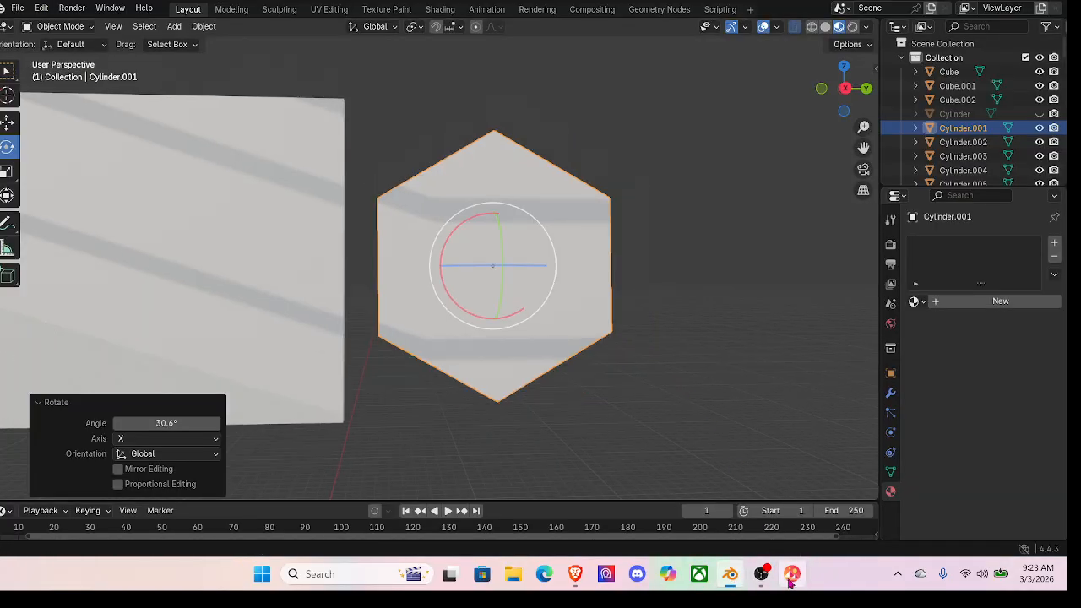
left_click(791, 575)
left_click_drag(703, 82, 705, 82)
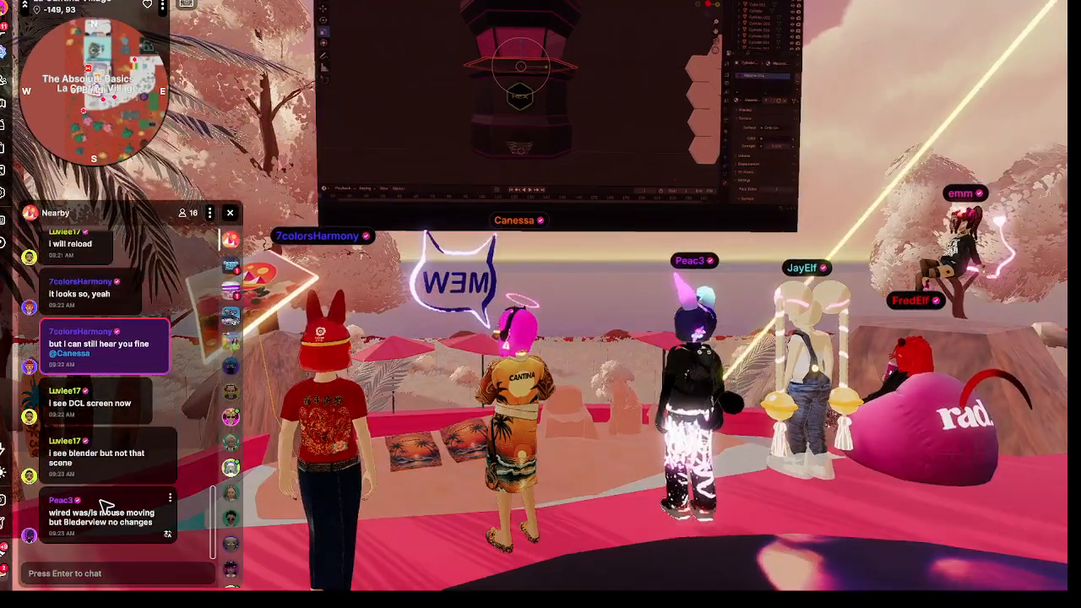
Step: Send the messages "Ok I'm trying to figure it out" and "there" in the nearby chat
left_click(131, 575)
type("Ok I'm trying to figure it out")
key("Return")
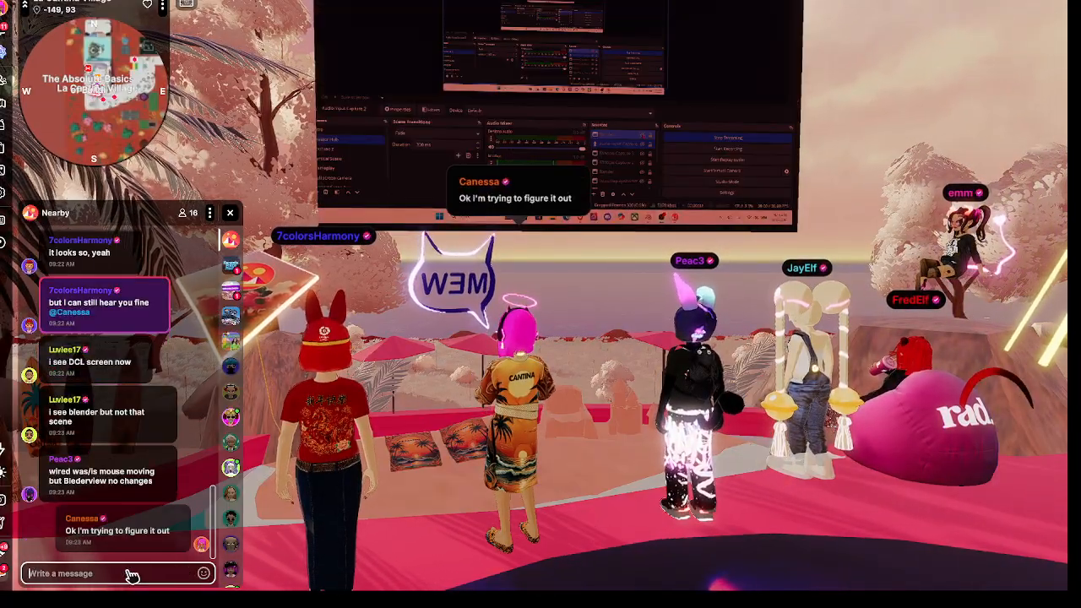
type("there")
key("Return")
Step: Ask "Can you see the white hex now?" in the nearby chat and check the in-world screen and replies
type("can yo")
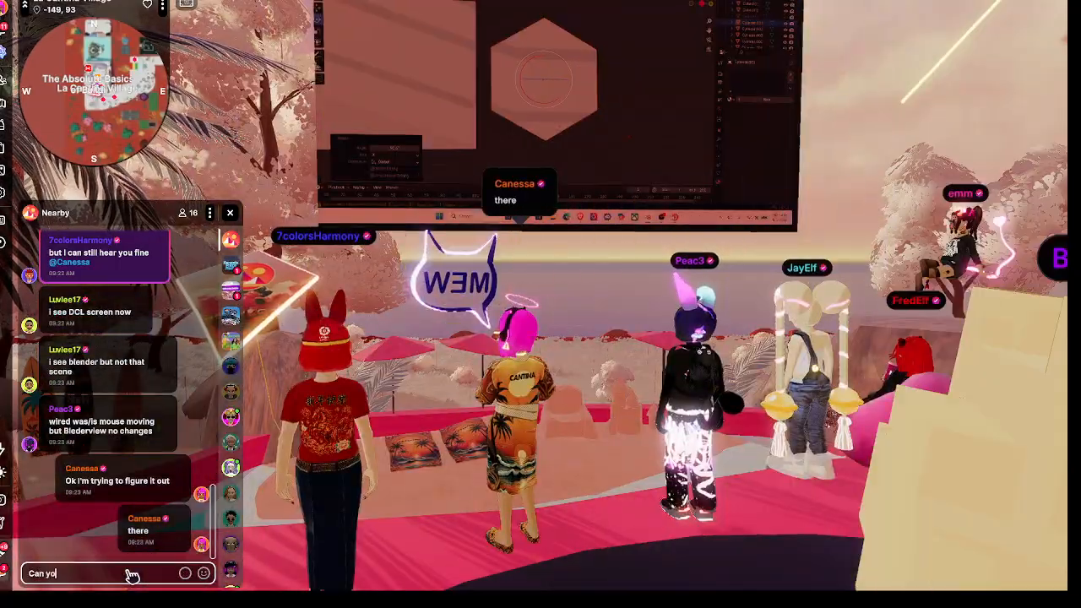
type("u see the white ")
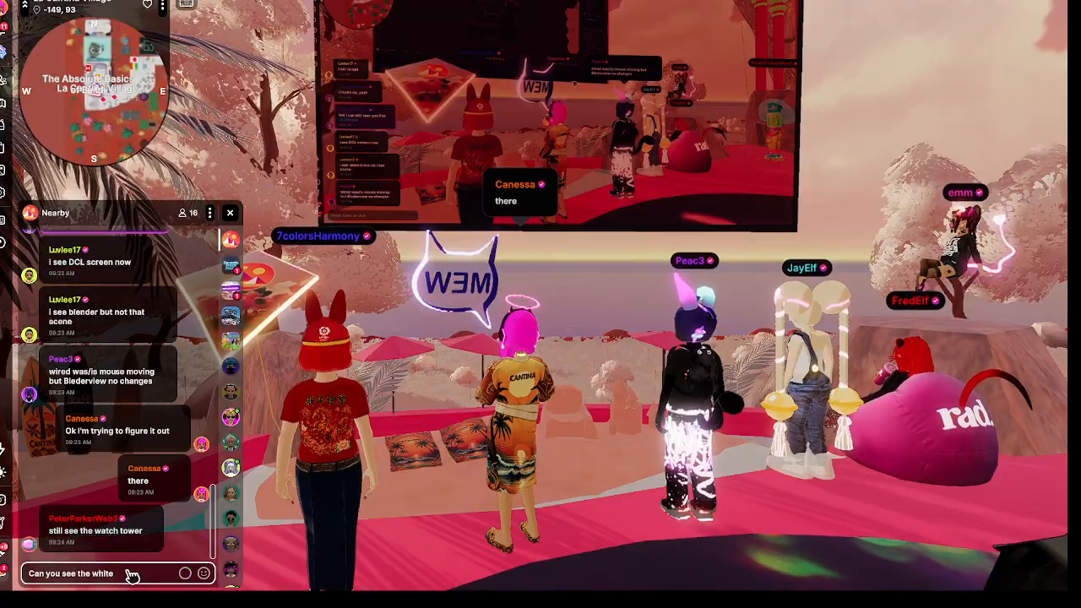
type("hex now?")
key("Return")
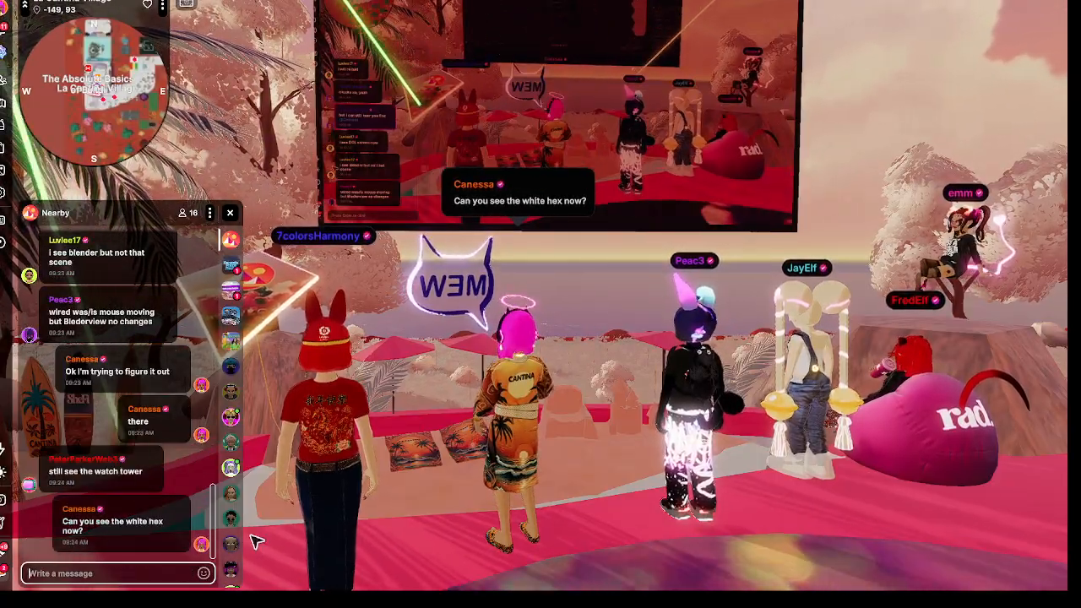
left_click_drag(434, 560, 453, 551)
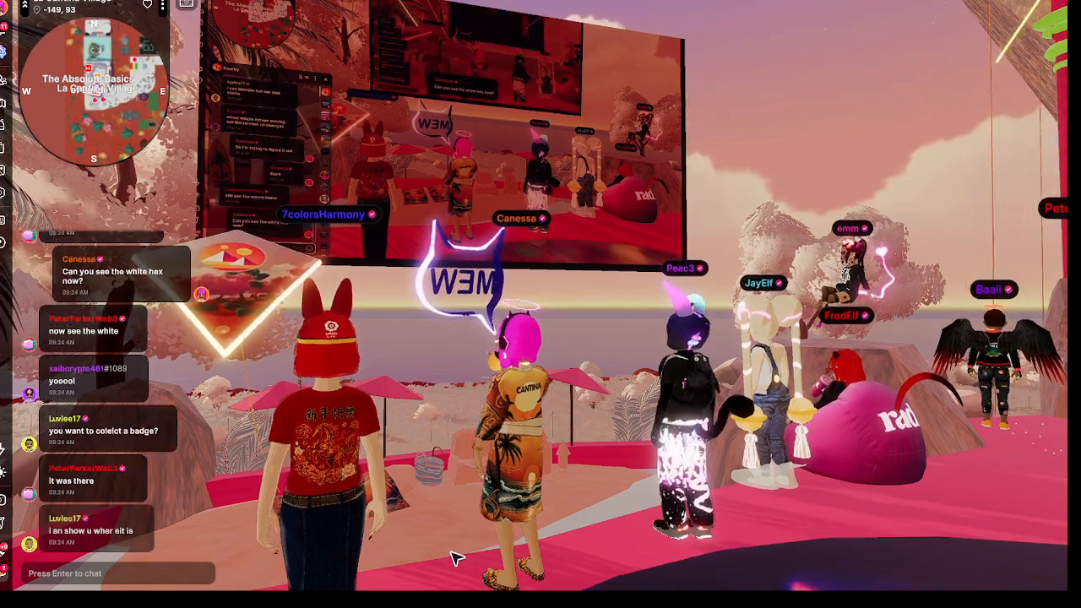
mouse_move(211, 537)
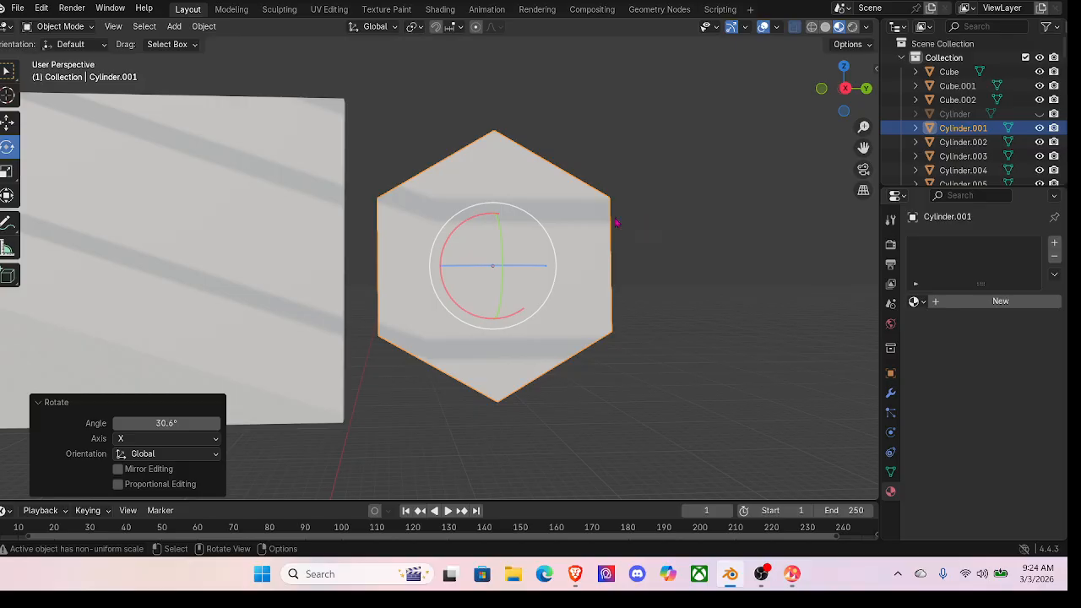
Step: In Blender, show the tower body Cylinder to check the white hexagon's position against the windows, and hide the body again
middle_click_drag(599, 229, 509, 251)
scroll(510, 250, "down", 10)
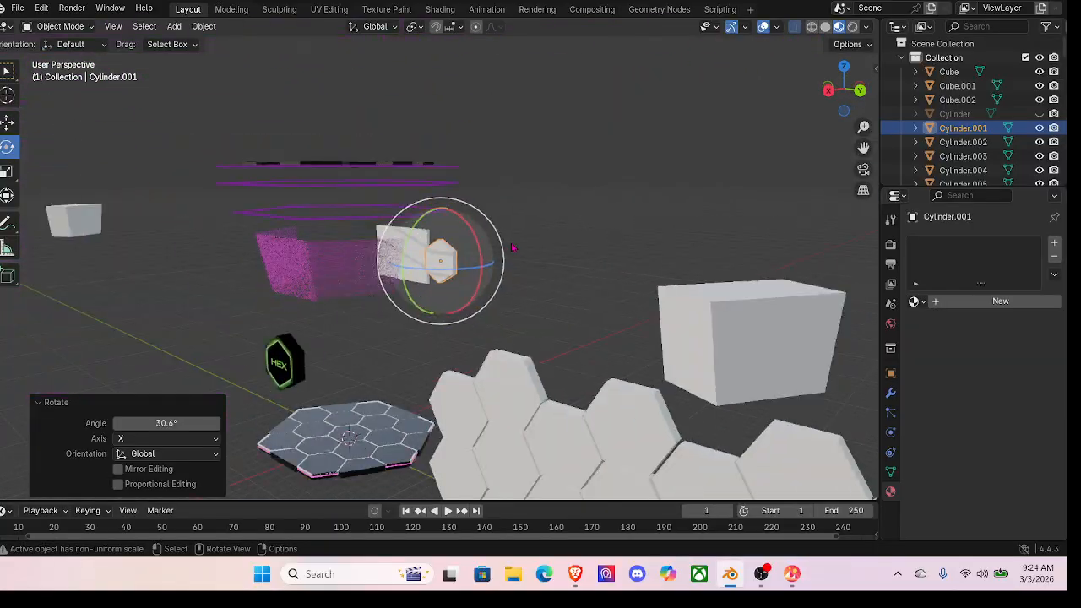
left_click(1040, 113)
middle_click_drag(693, 173, 577, 273)
middle_click_drag(579, 327, 362, 312)
middle_click_drag(495, 352, 570, 180)
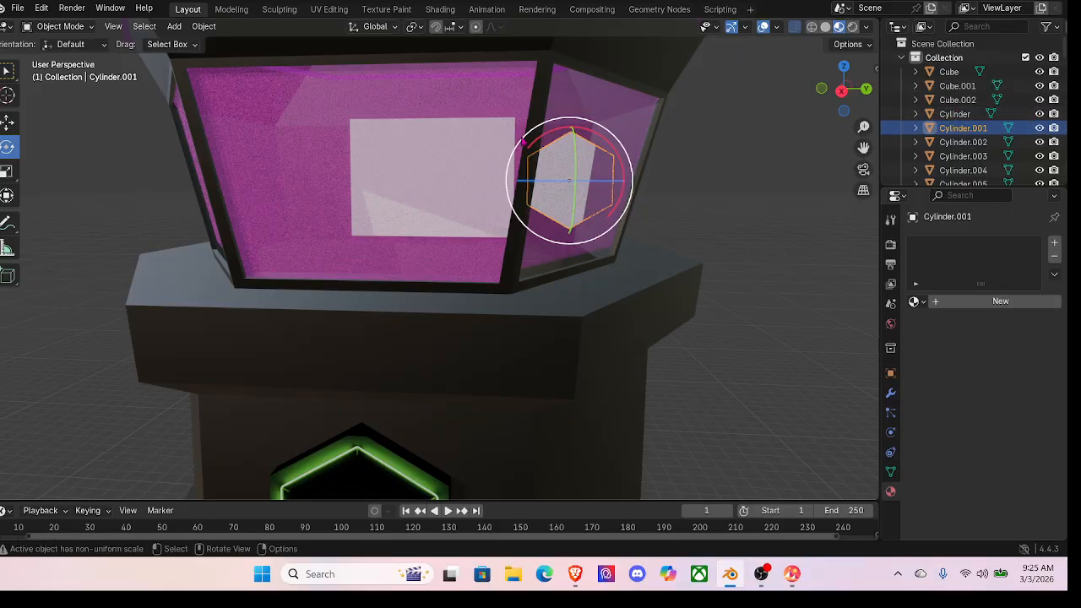
scroll(674, 214, "down", 4)
left_click(963, 114)
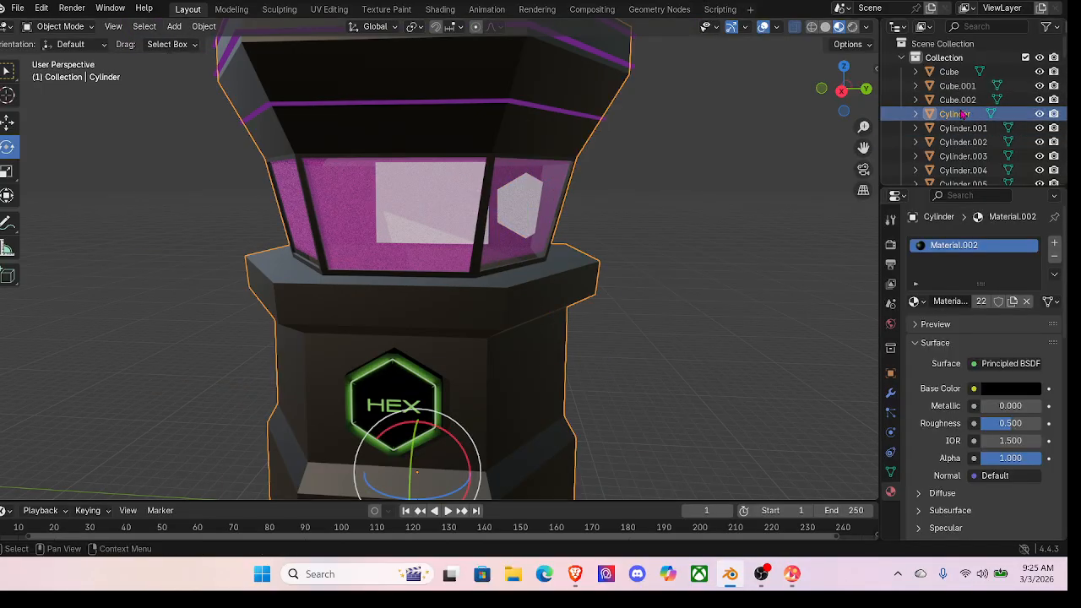
left_click(1040, 114)
Step: Select the magenta window glass, Cylinder.067, and hide it
middle_click_drag(583, 261, 532, 165)
left_click(524, 150)
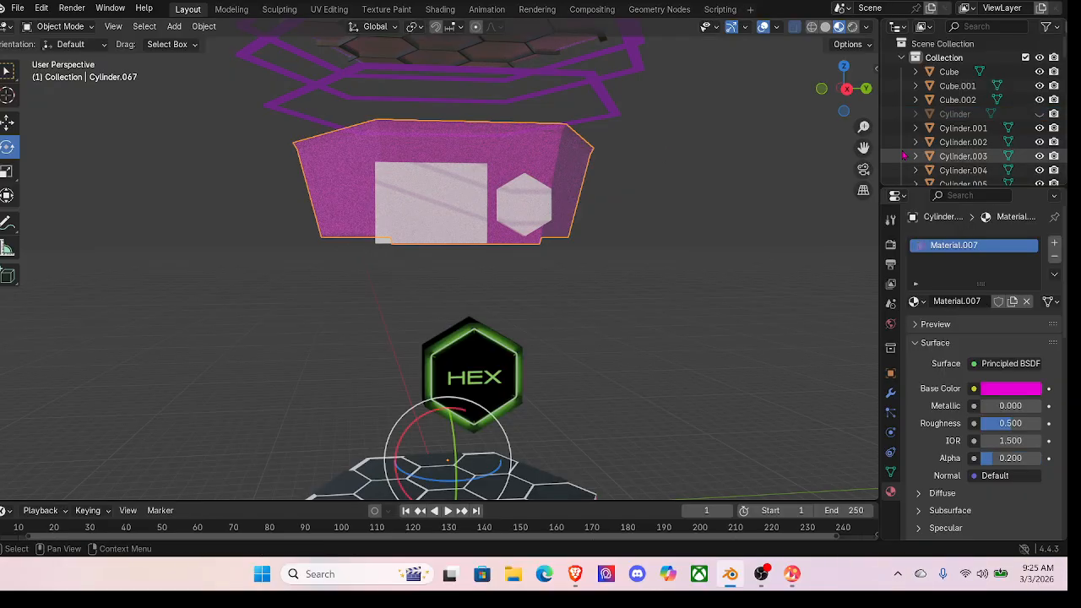
scroll(947, 148, "down", 15)
scroll(948, 148, "down", 5)
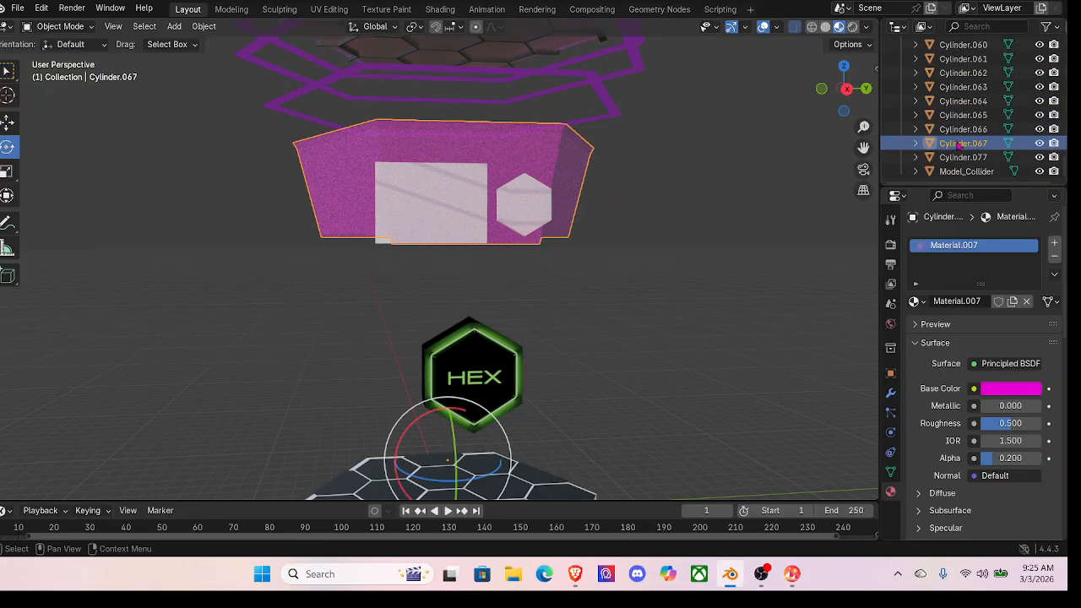
left_click(1042, 145)
Step: Thicken the white hexagon, Cylinder.001, by scaling it along X by a factor of about 2.97
middle_click_drag(743, 186, 437, 149)
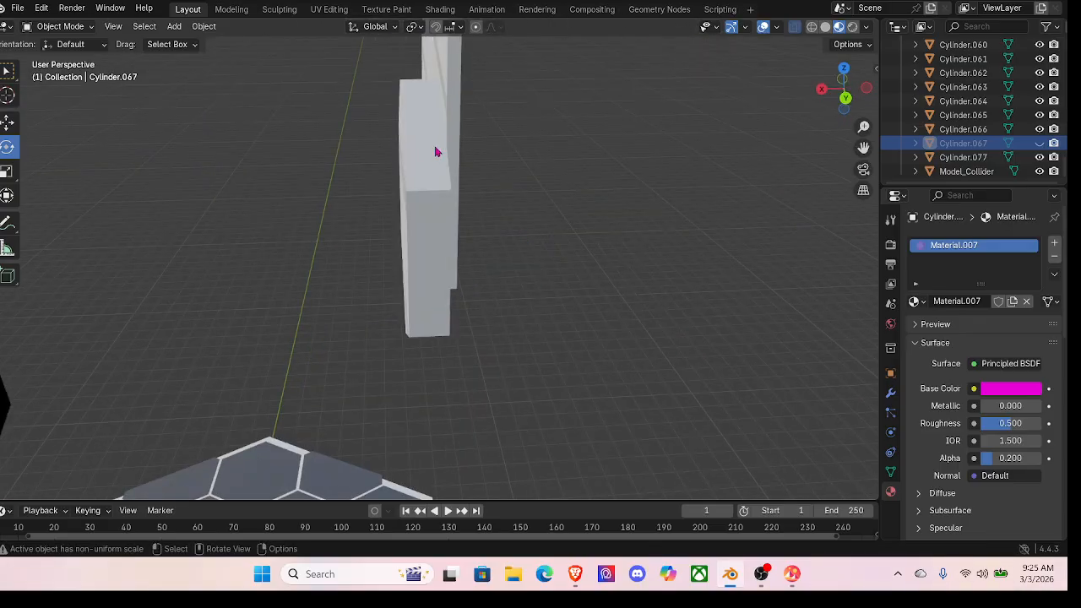
left_click(437, 150)
middle_click_drag(533, 210, 519, 201)
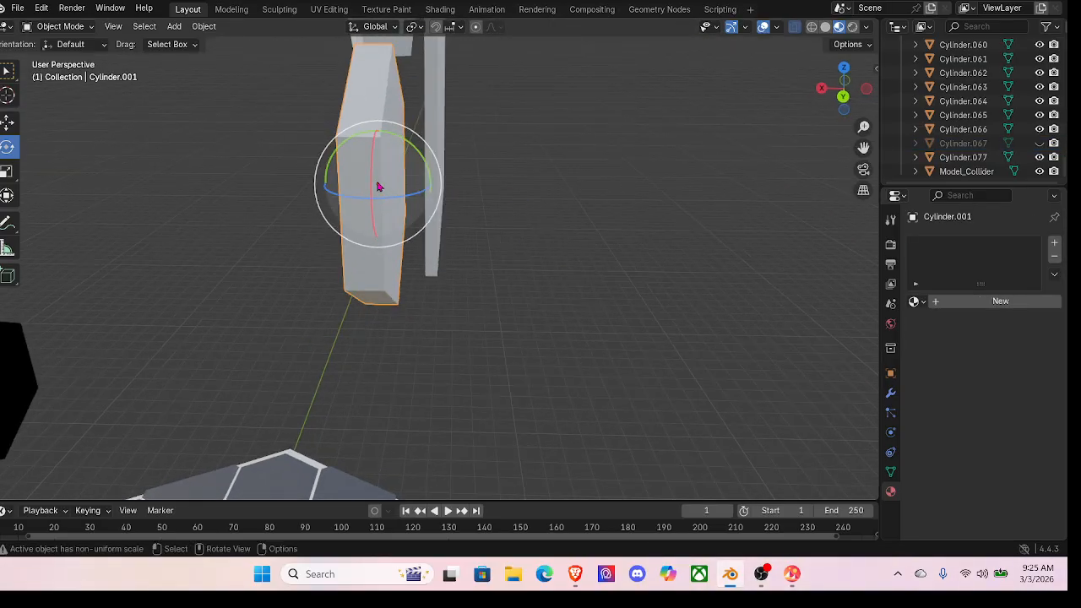
left_click(7, 172)
middle_click_drag(331, 200, 374, 196)
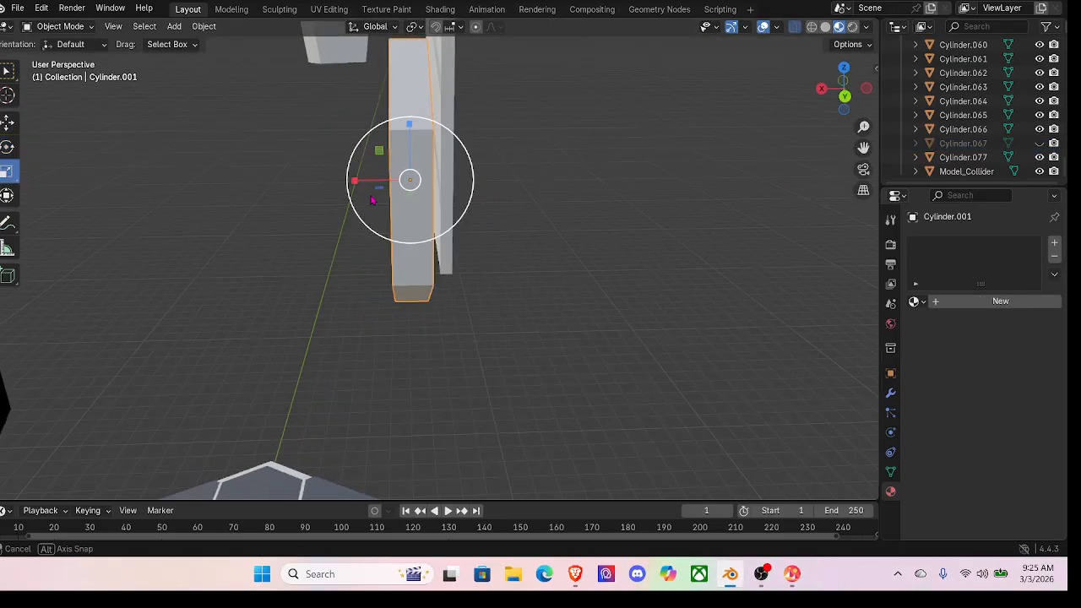
left_click_drag(352, 179, 221, 161)
Step: Move the thickened white hexagon, Cylinder.001, slightly along X so it lines up beside the large rectangular panel
left_click(7, 123)
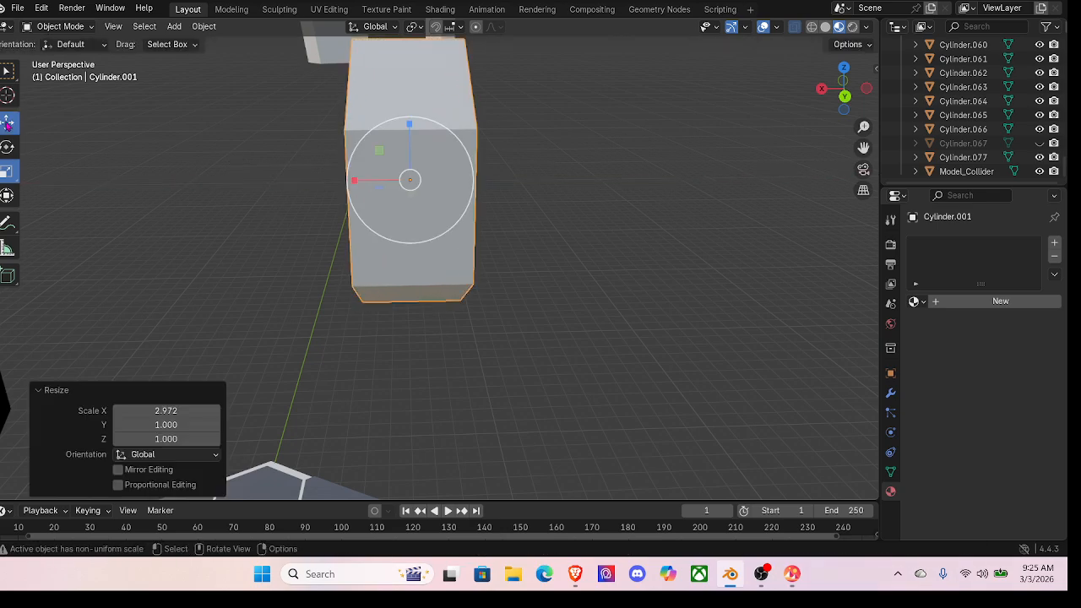
left_click_drag(358, 177, 372, 188)
middle_click_drag(373, 187, 745, 144)
left_click_drag(747, 124, 731, 125)
middle_click_drag(731, 125, 633, 234)
scroll(595, 268, "down", 3)
left_click(629, 222)
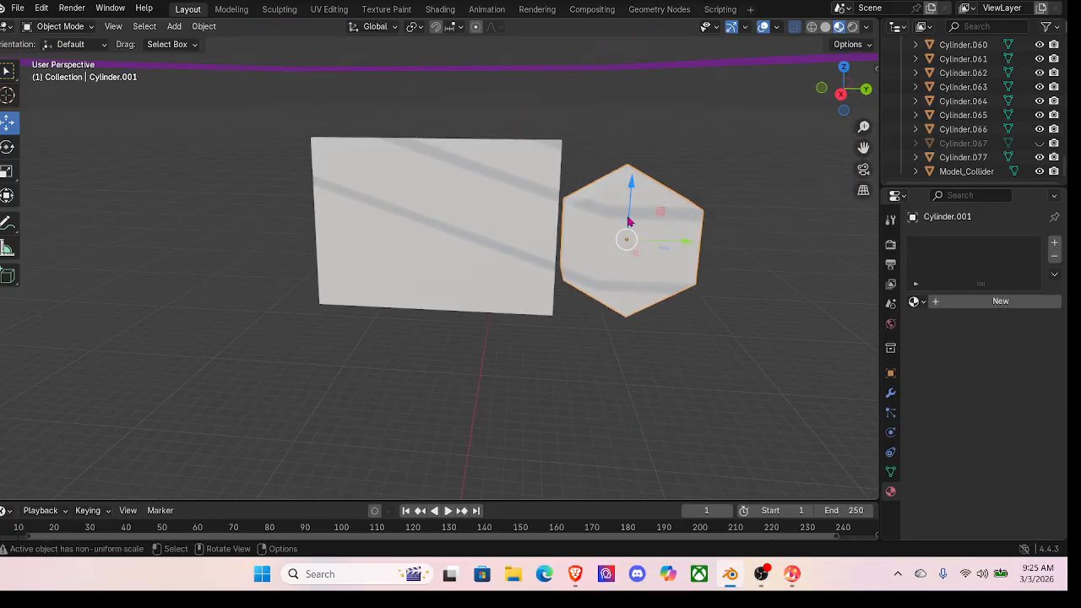
Step: Duplicate the thick white hexagon in place and scale the copy uniformly by about 0.961
middle_click_drag(635, 243, 470, 238)
scroll(469, 237, "up", 3)
scroll(389, 249, "down", 5)
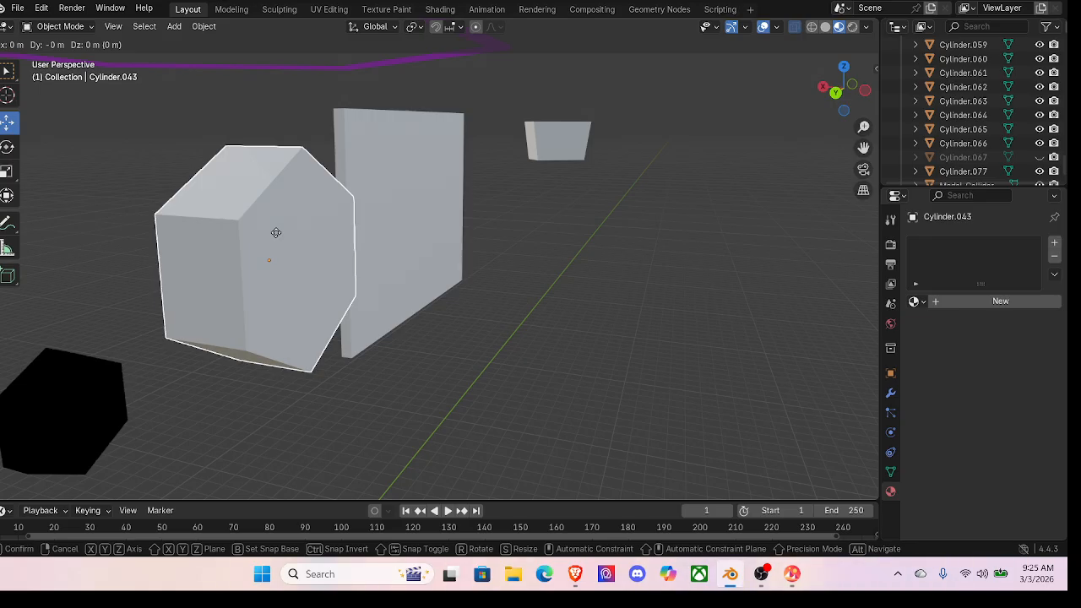
key("s")
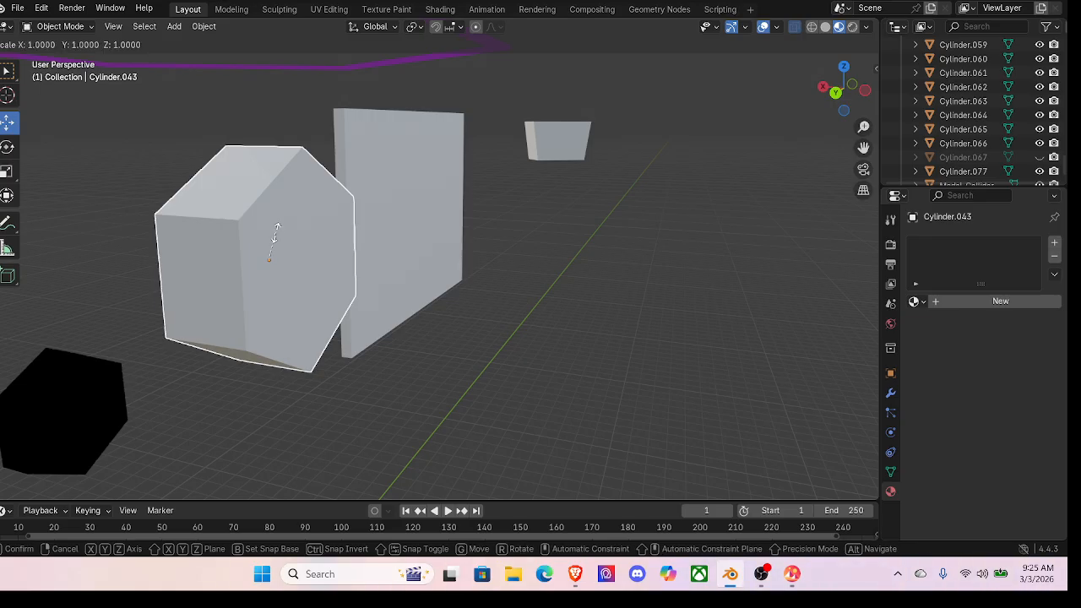
left_click(278, 238)
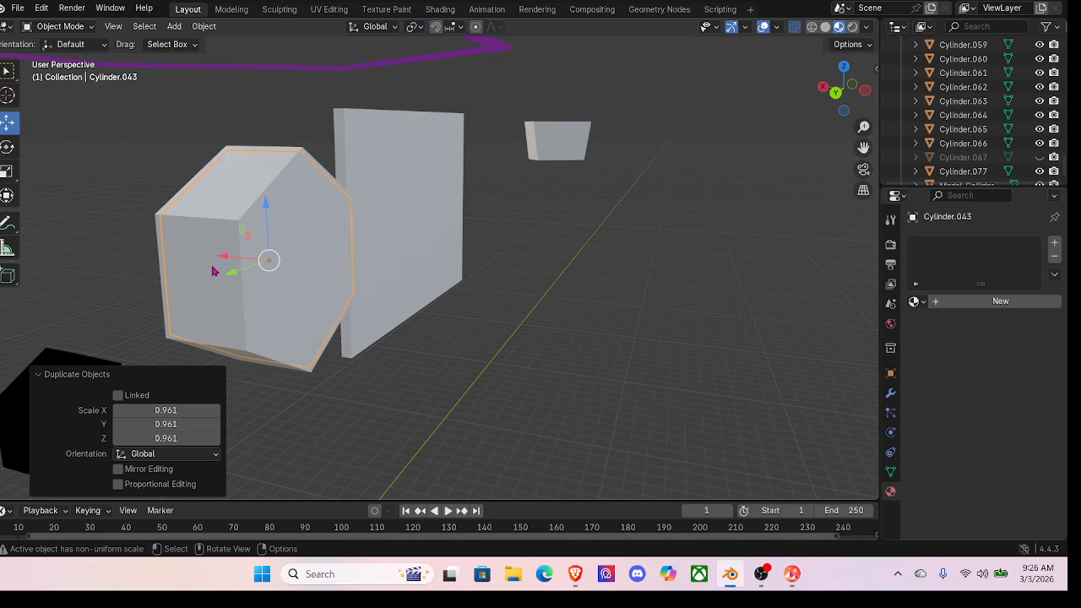
Step: Move the smaller hexagon copy about -0.046 m along X so it pokes out through one face of the original
left_click_drag(224, 259, 226, 257)
middle_click_drag(228, 256, 256, 265)
scroll(282, 261, "up", 3)
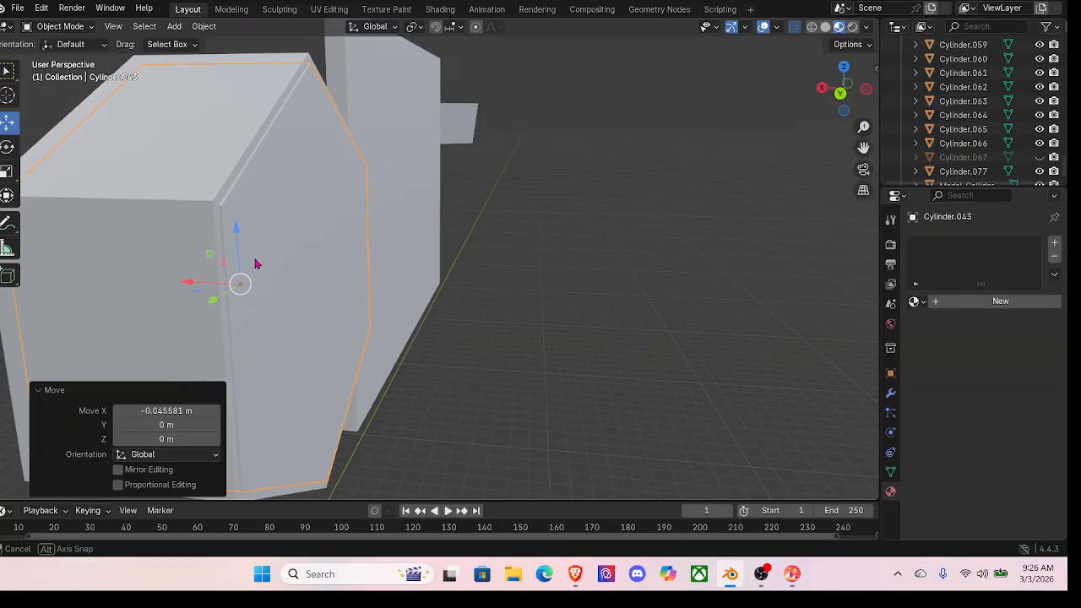
scroll(202, 135, "down", 3)
middle_click_drag(336, 187, 448, 216)
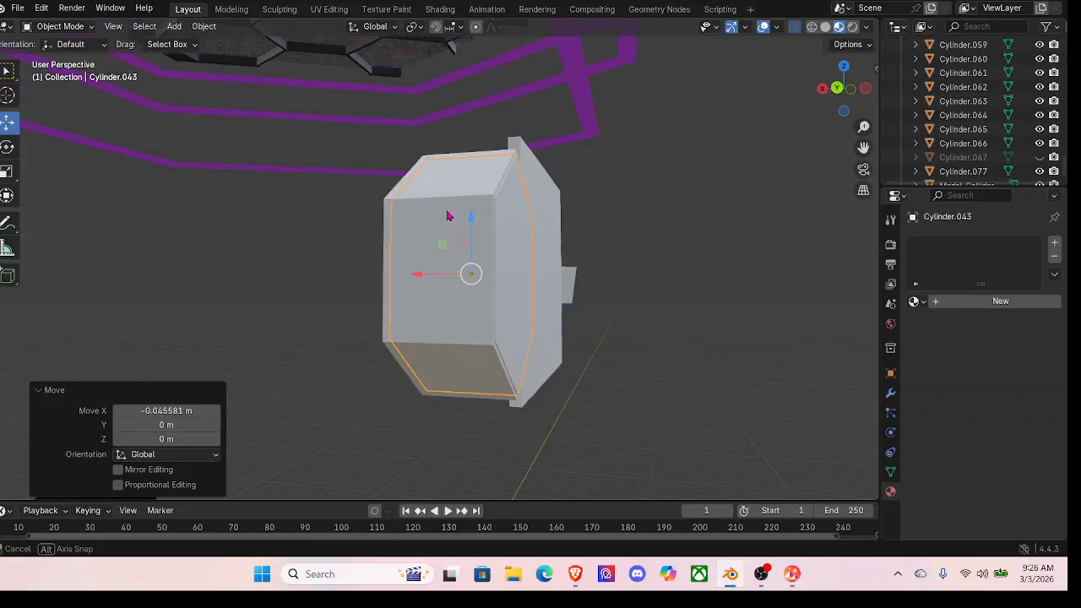
scroll(448, 216, "up", 2)
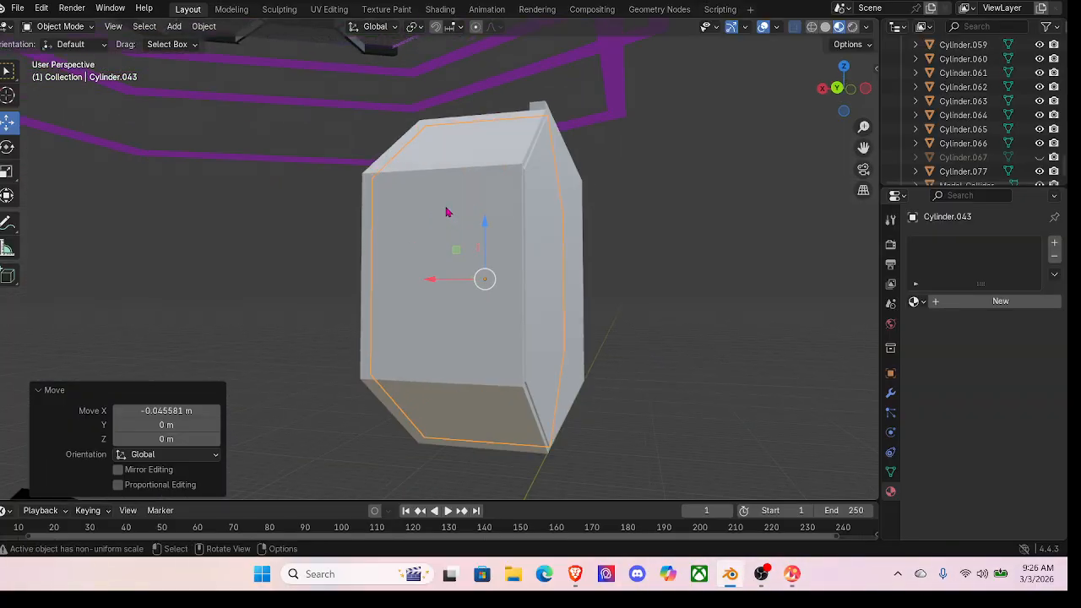
scroll(448, 212, "up", 2)
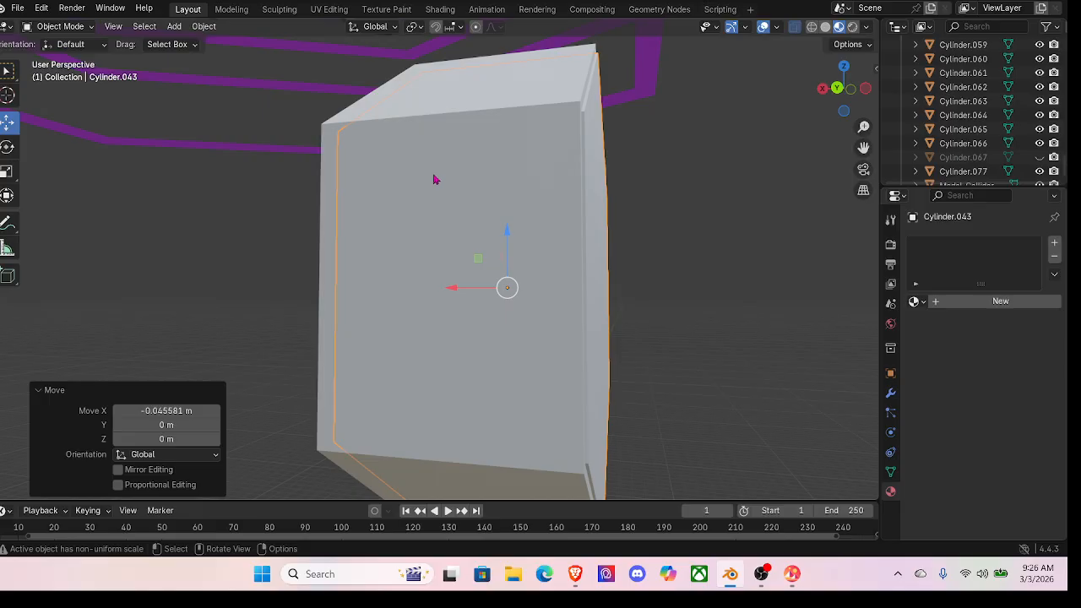
Step: Add a Boolean Difference modifier to the outer hexagon, Cylinder.001, with the smaller copy, Cylinder.043, as the cutter, and apply it
left_click(412, 101)
middle_click_drag(401, 104, 287, 255)
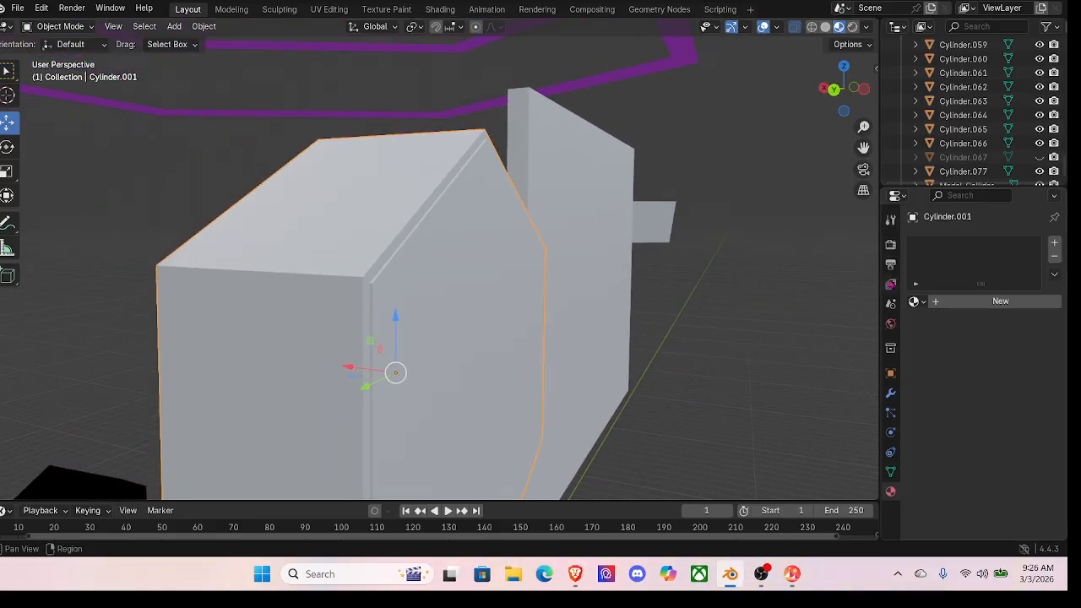
left_click(891, 394)
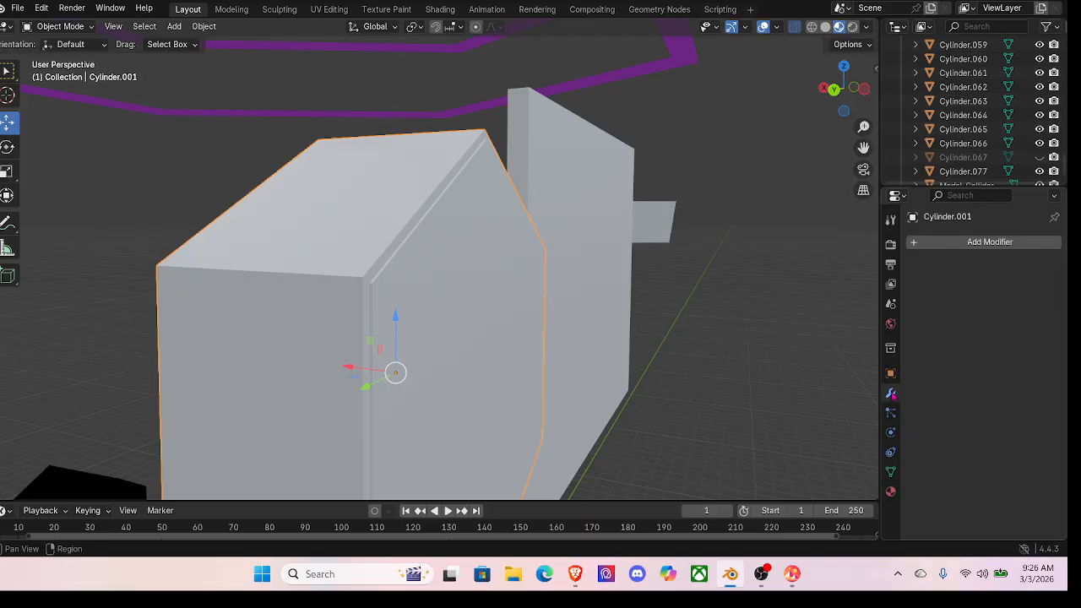
left_click(975, 245)
mouse_move(951, 293)
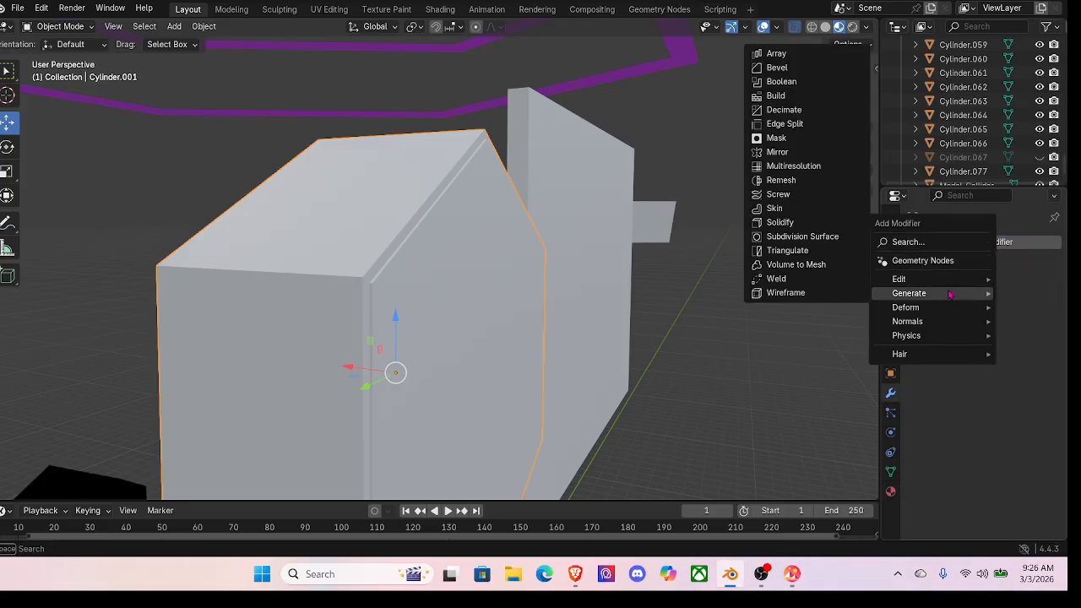
left_click(782, 81)
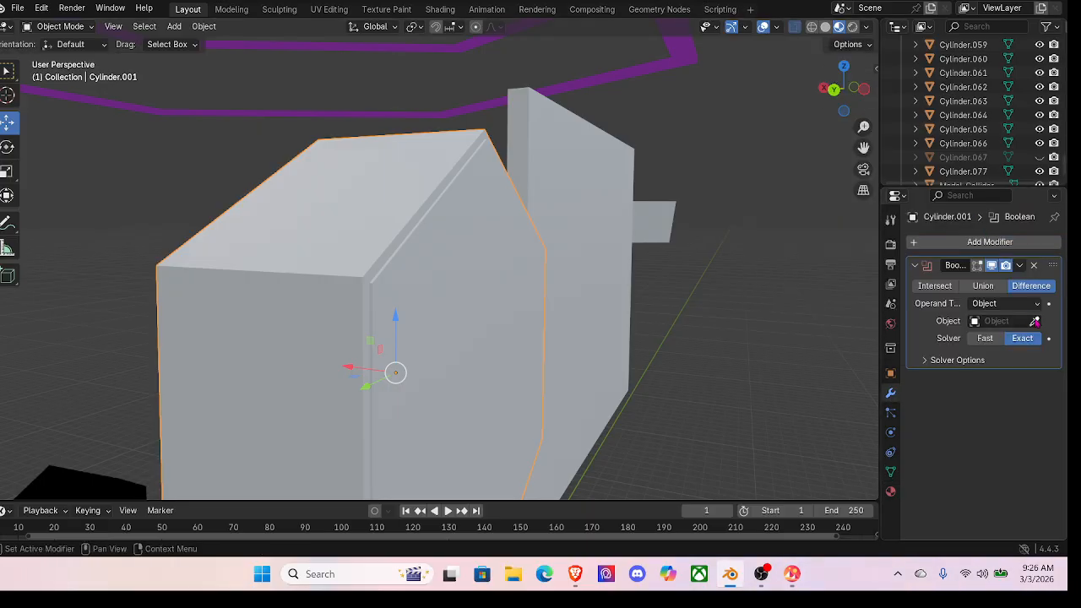
left_click(1035, 321)
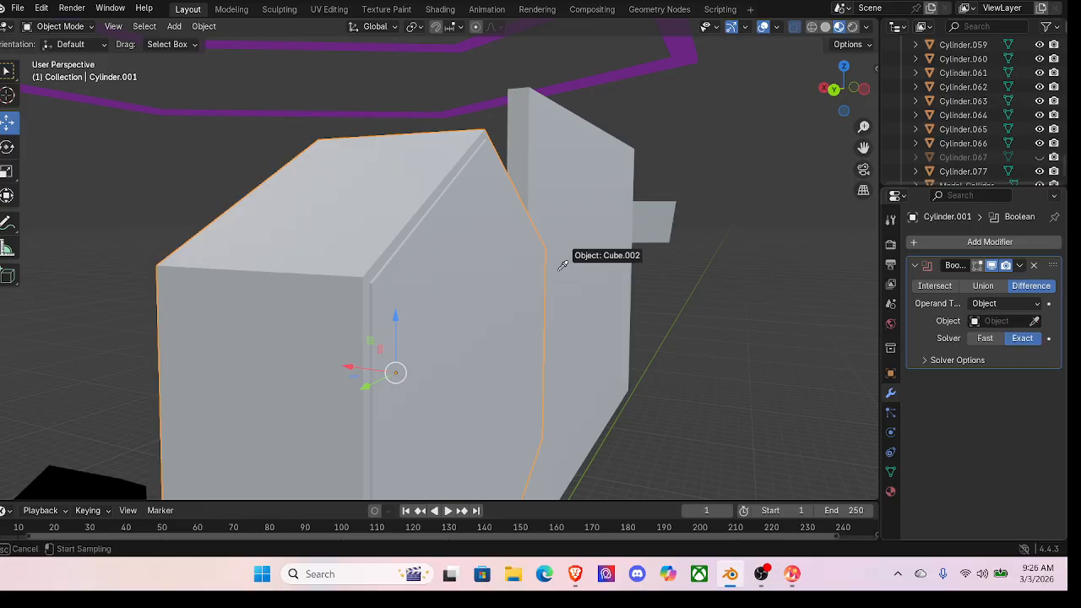
left_click(459, 272)
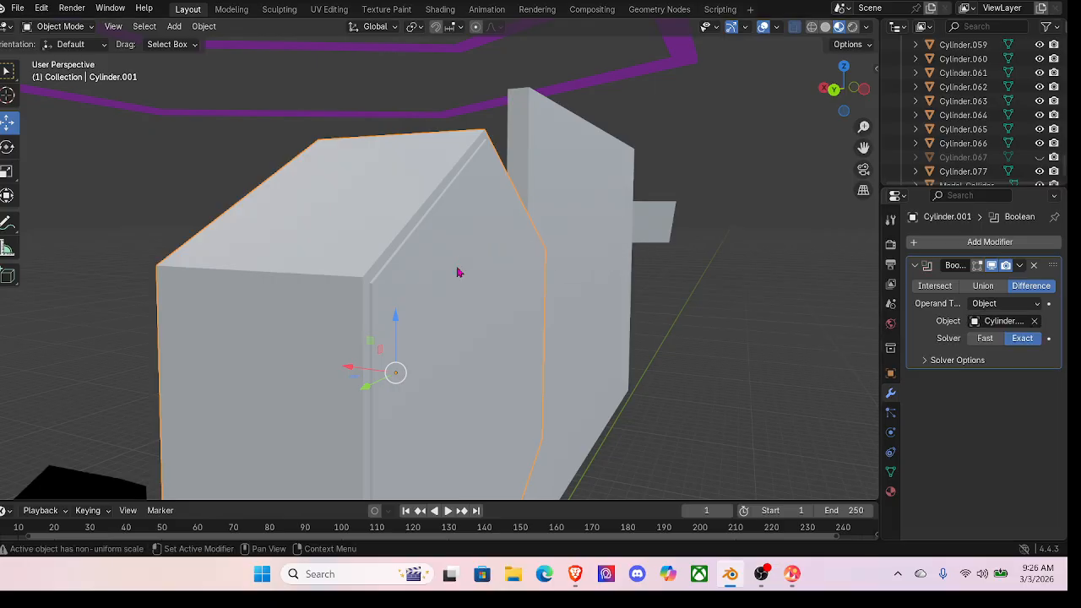
left_click(1020, 266)
left_click(963, 283)
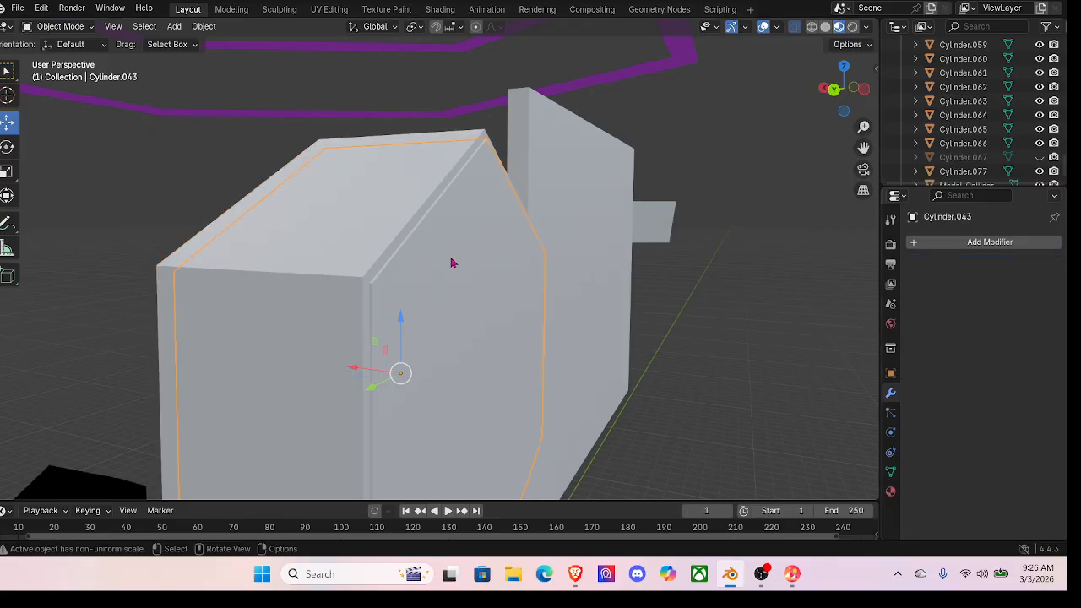
Step: Move the cutter hexagon, Cylinder.043, about -9.54 m along X out of the hollowed hexagon
scroll(453, 265, "down", 6)
middle_click_drag(462, 275, 478, 277)
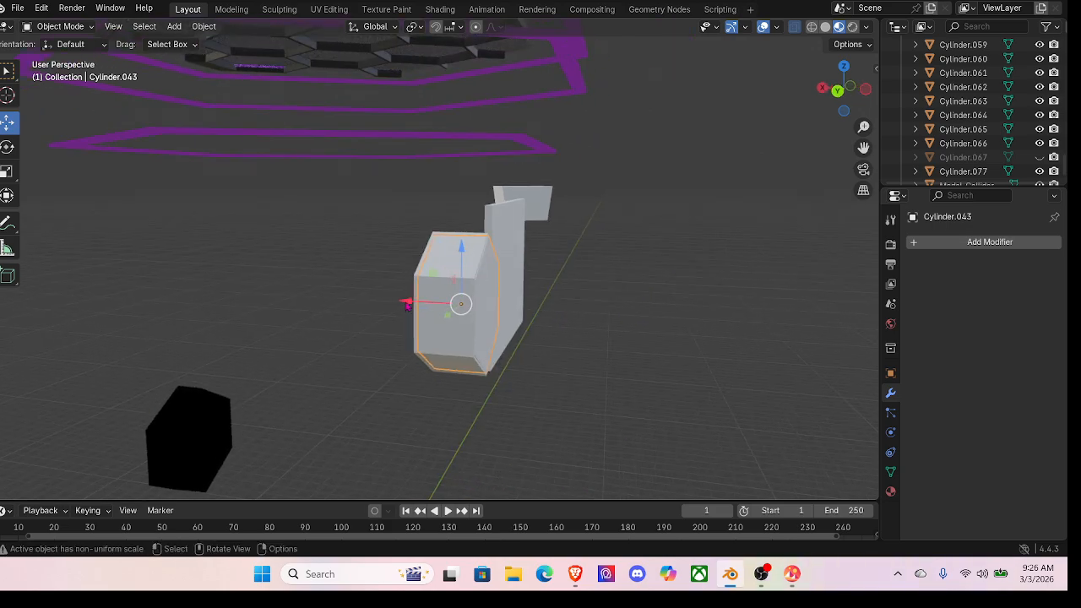
left_click_drag(409, 302, 836, 328)
middle_click_drag(728, 306, 664, 303)
scroll(669, 297, "down", 3)
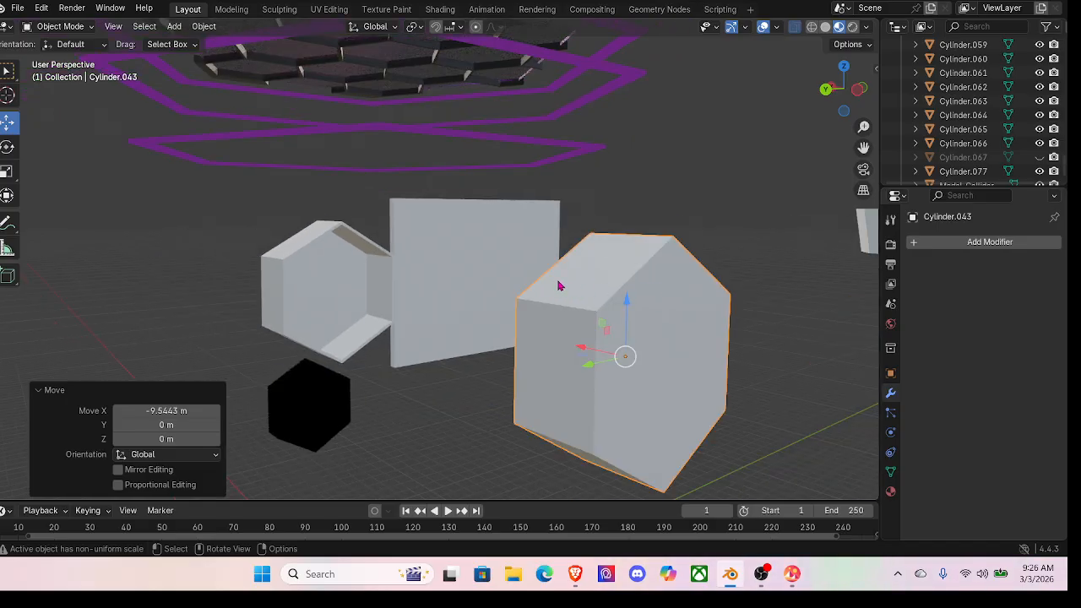
middle_click_drag(455, 291, 555, 295)
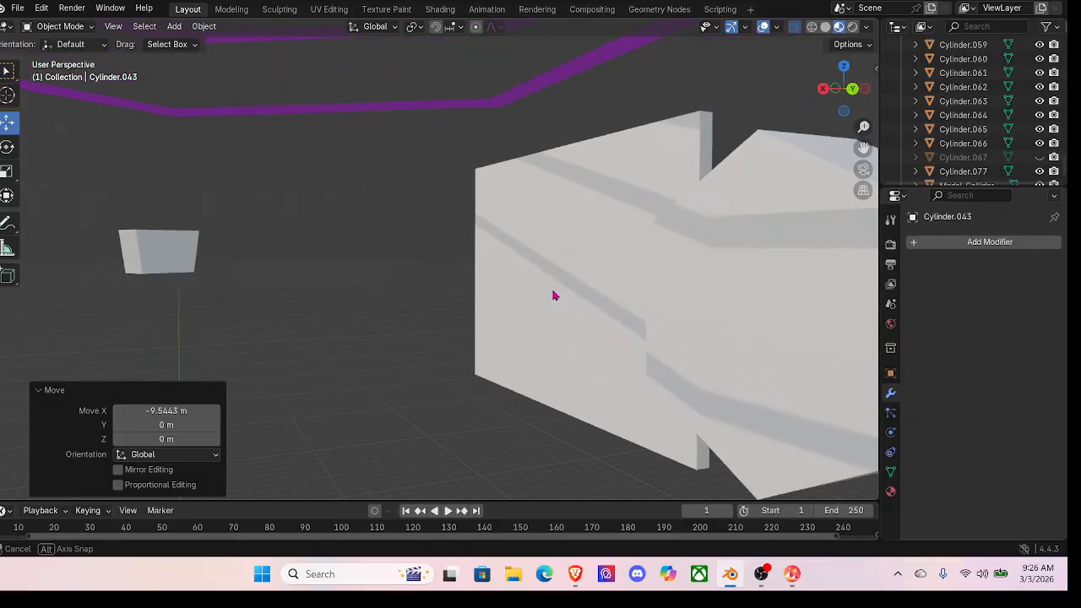
Step: Assign Material.007 to the hollowed hexagon, Cylinder.001, and nudge it about -0.032 m along Y toward the panel
scroll(555, 295, "down", 1)
left_click(690, 266)
middle_click_drag(688, 268, 592, 266)
left_click(891, 491)
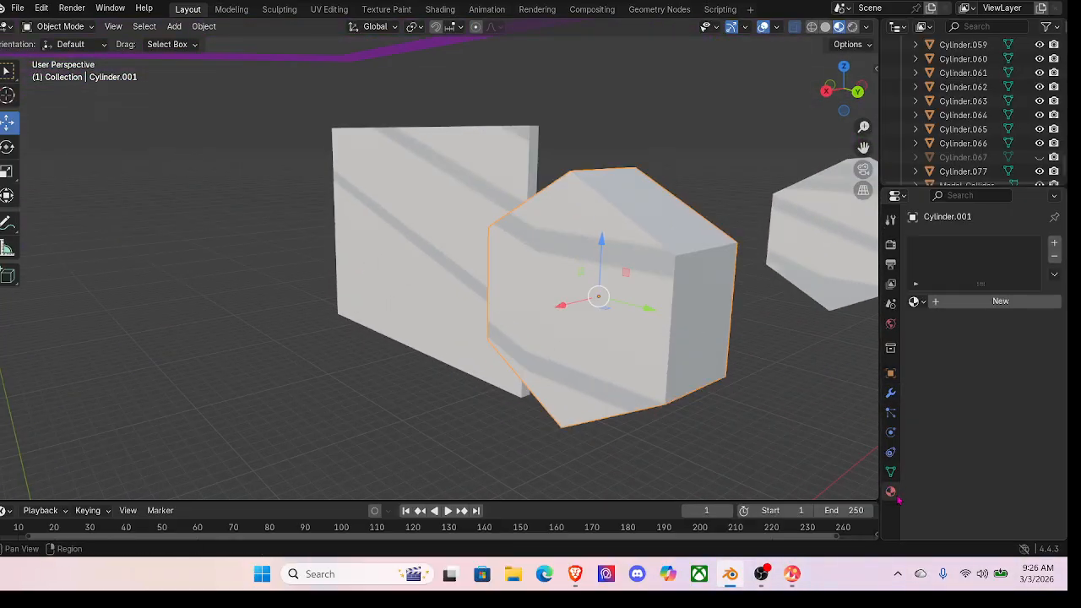
left_click(923, 302)
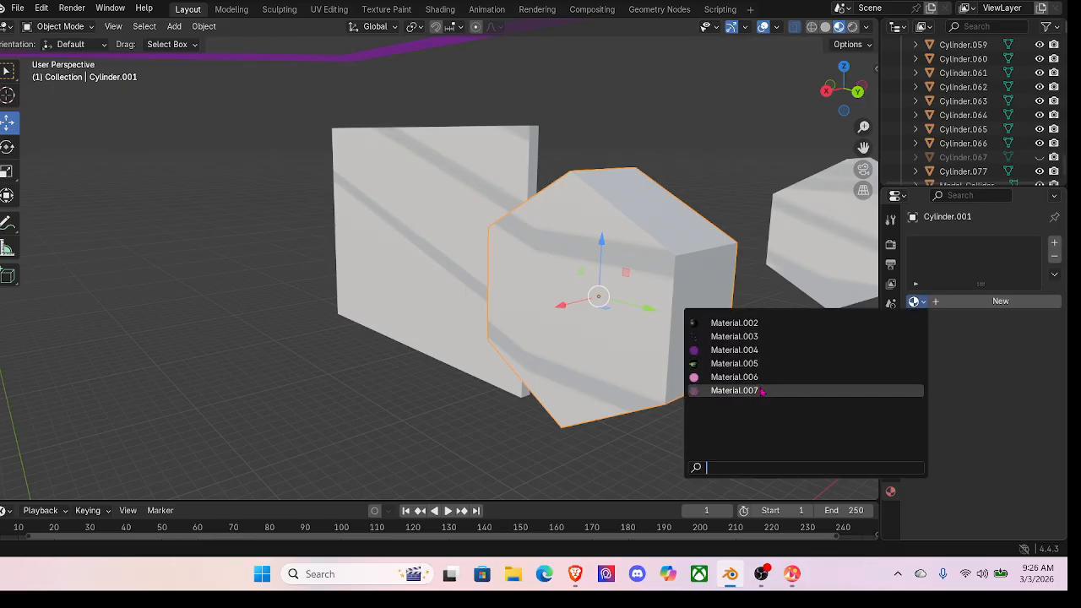
left_click(722, 390)
middle_click_drag(541, 380, 478, 275)
left_click_drag(706, 253, 703, 252)
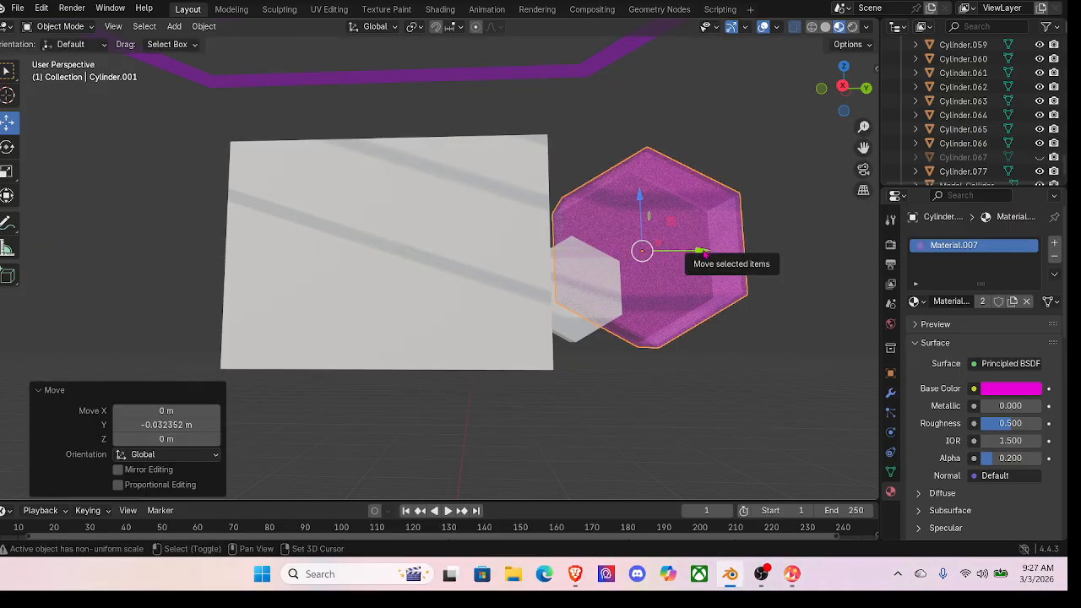
Step: Duplicate the magenta hexagon along Y to the opposite side of the rectangular panel and fine-tune it by about -0.063 m
key("shift+d")
key("y")
left_click_drag(198, 247, 200, 247)
middle_click_drag(230, 255, 426, 291, "shift")
scroll(413, 283, "up", 2)
left_click_drag(338, 295, 332, 290)
middle_click_drag(332, 291, 331, 281)
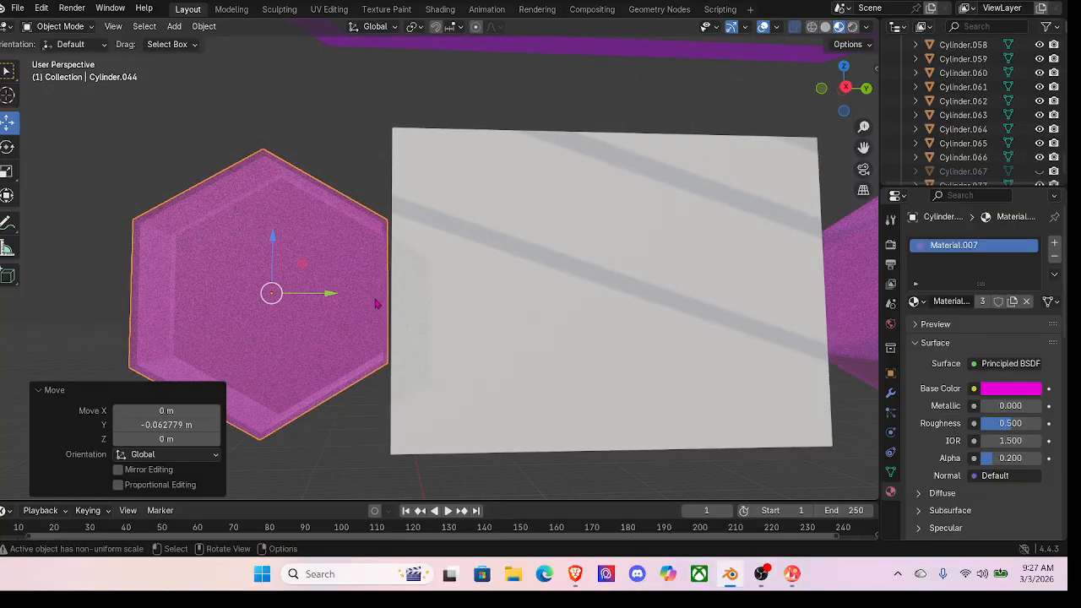
Step: Rotate the duplicated magenta hexagon, Cylinder.044, about -0.84° around X to align its edge with the panel
left_click(8, 148)
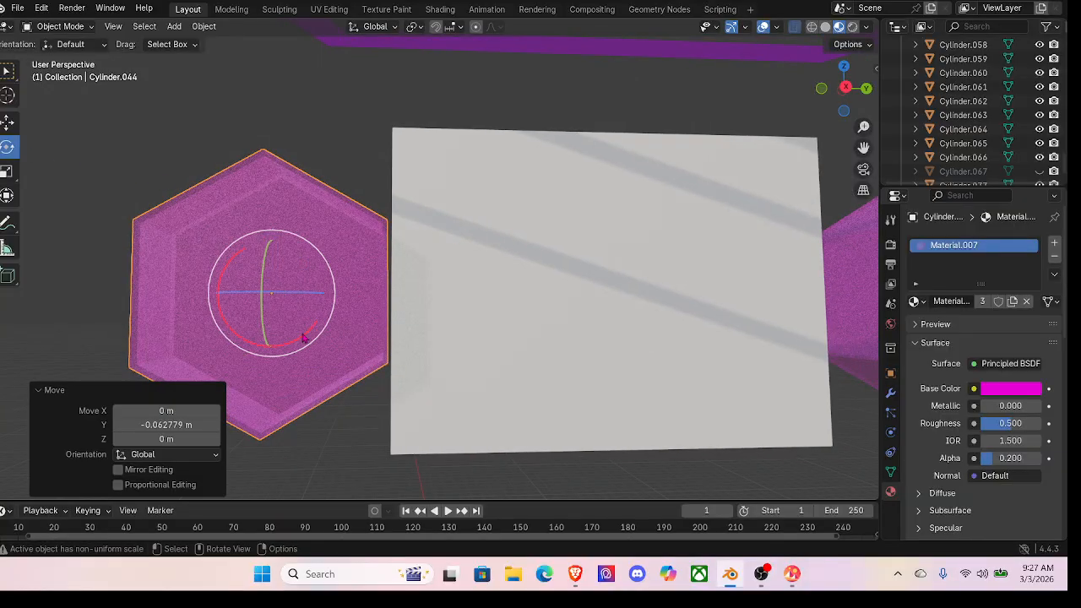
left_click_drag(309, 334, 304, 325)
scroll(544, 329, "down", 5)
middle_click_drag(544, 329, 492, 222)
middle_click_drag(487, 309, 319, 248)
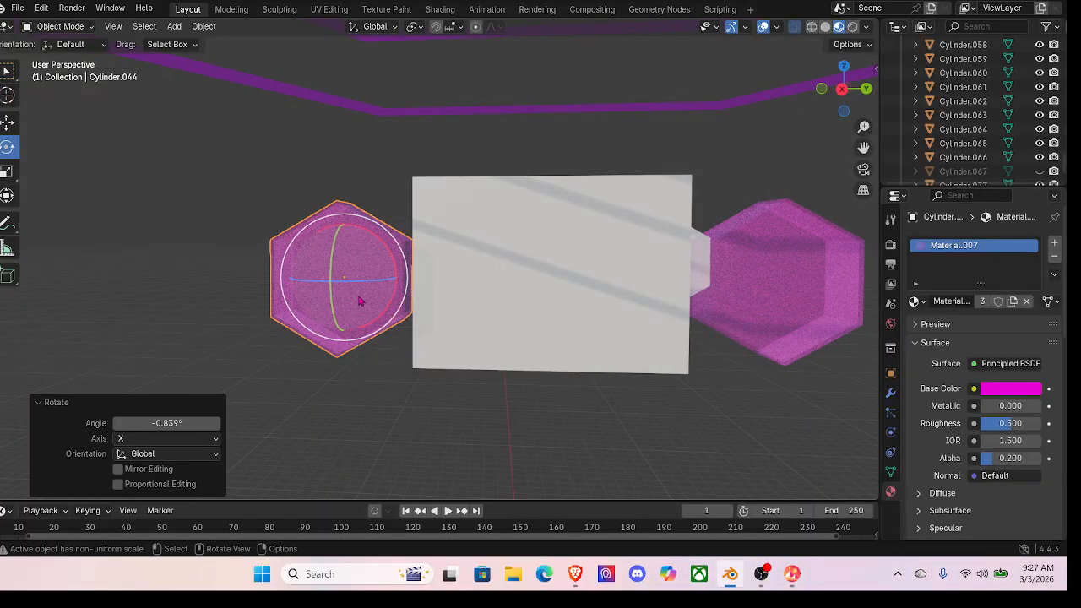
middle_click_drag(642, 312, 819, 319)
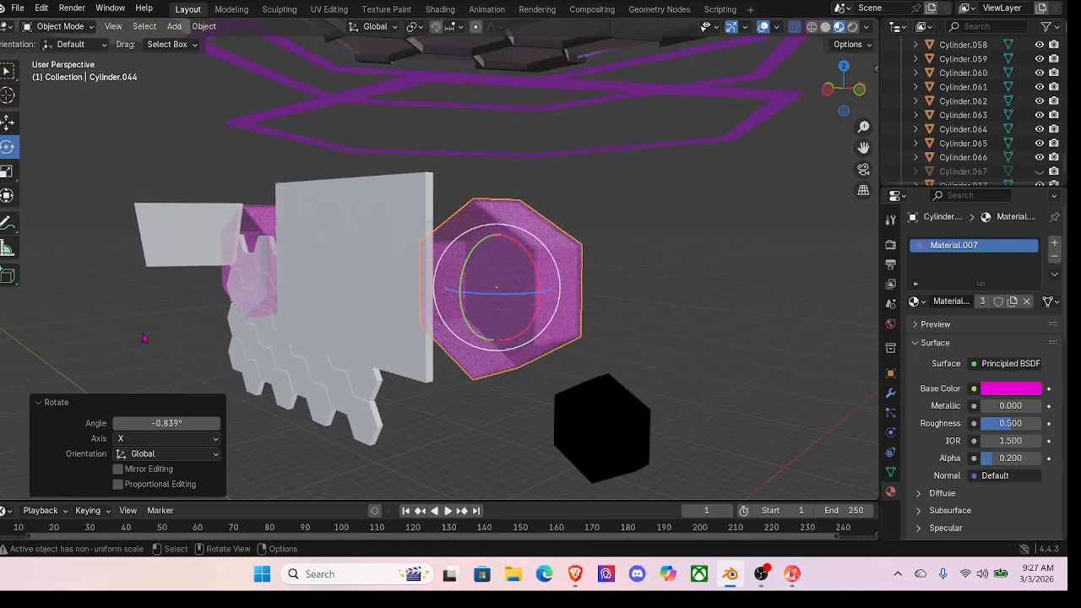
middle_click_drag(517, 333, 604, 336)
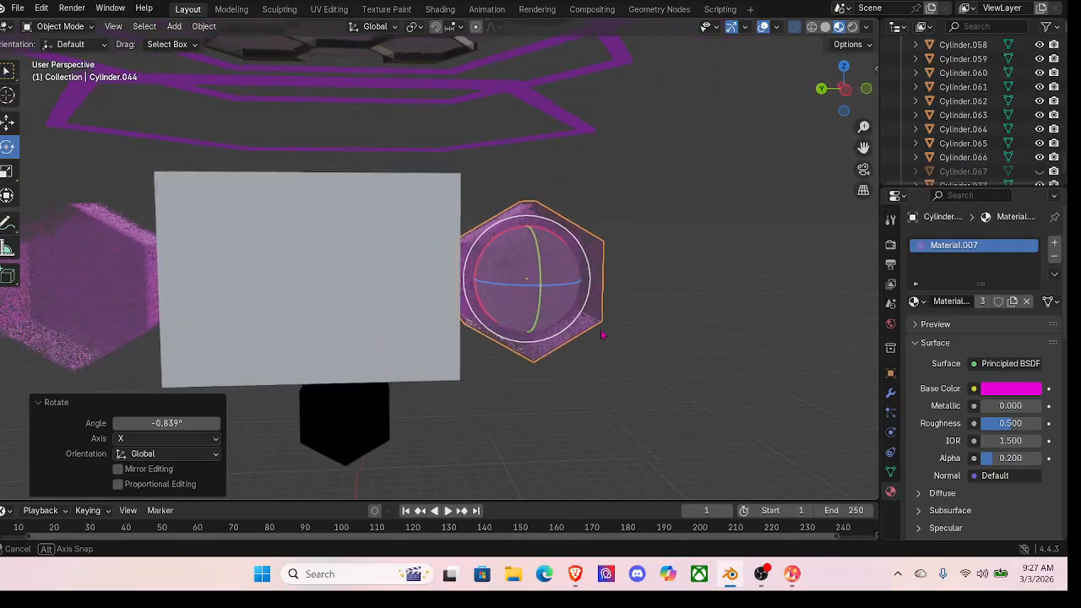
scroll(609, 337, "down", 2)
middle_click_drag(580, 316, 541, 257)
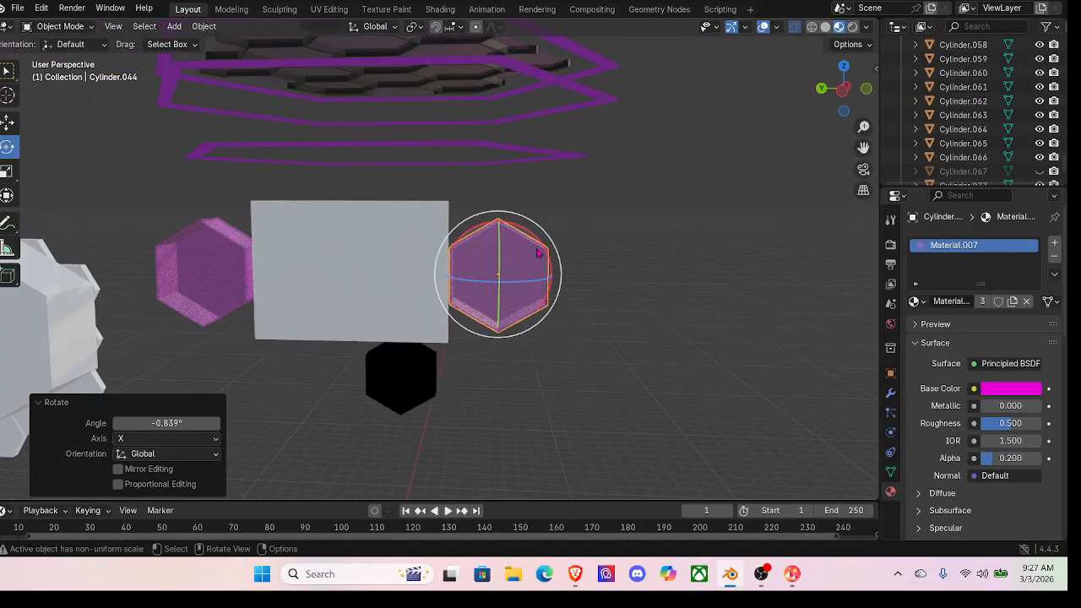
Step: Duplicate the rotated magenta hexagon, Cylinder.044, keeping the copy in the same place
left_click(492, 247)
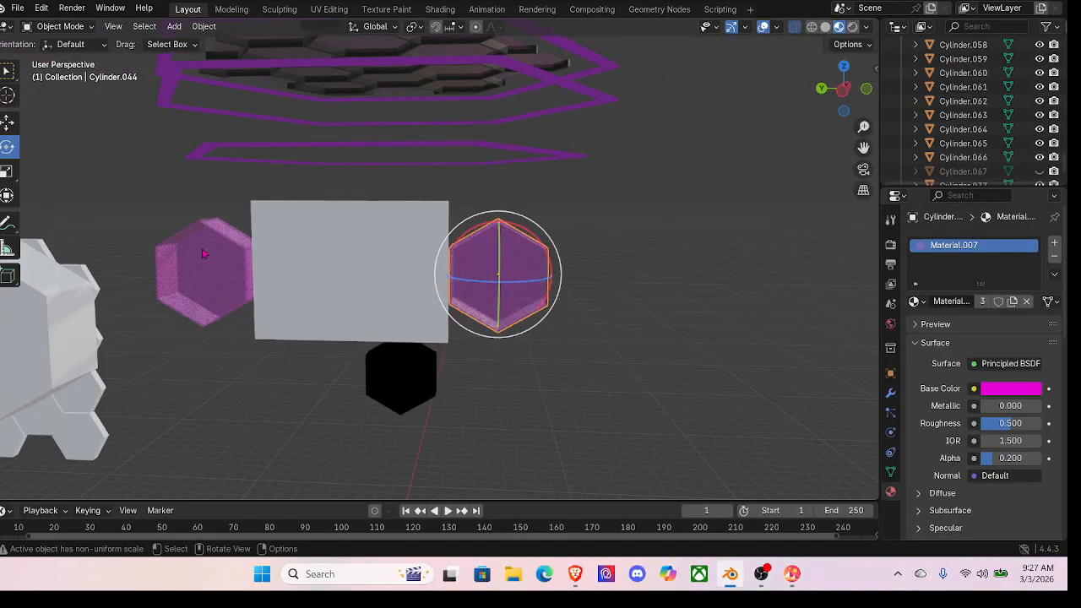
mouse_move(561, 325)
middle_mouse_down()
mouse_move(624, 318)
mouse_move(562, 311)
middle_mouse_up()
scroll(561, 311, "up", 3)
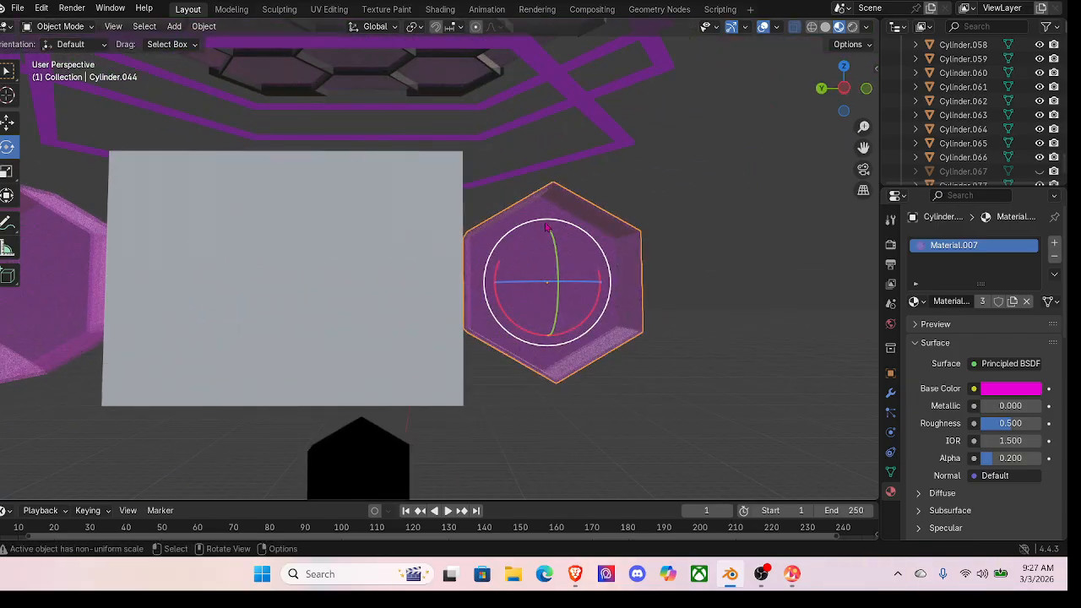
key("shift+d")
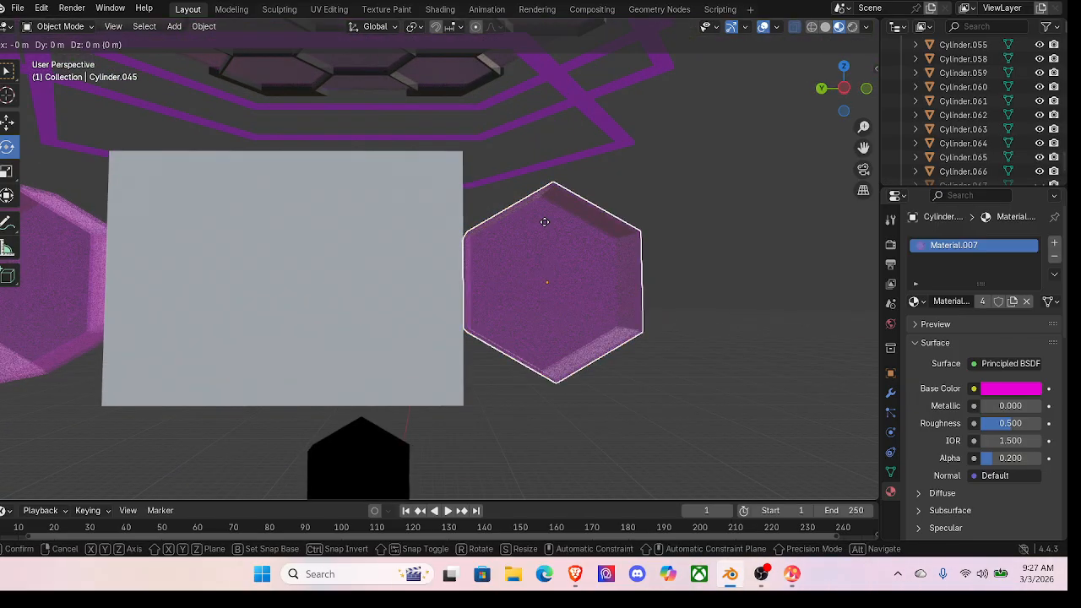
right_click(545, 222)
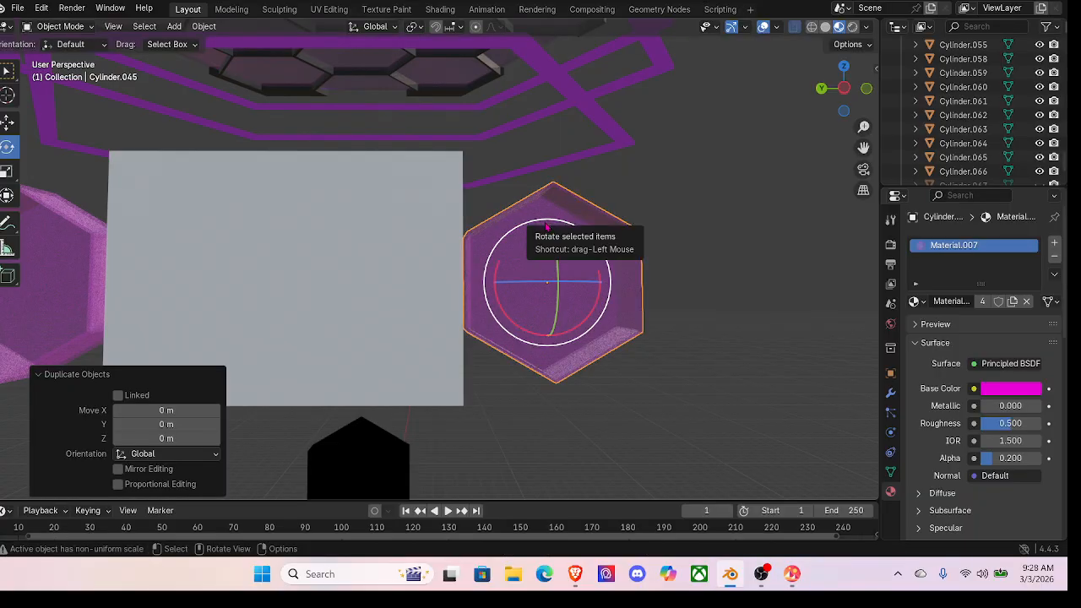
Step: Rename the in-place hexagon copy to Model_Collider
right_click(547, 226)
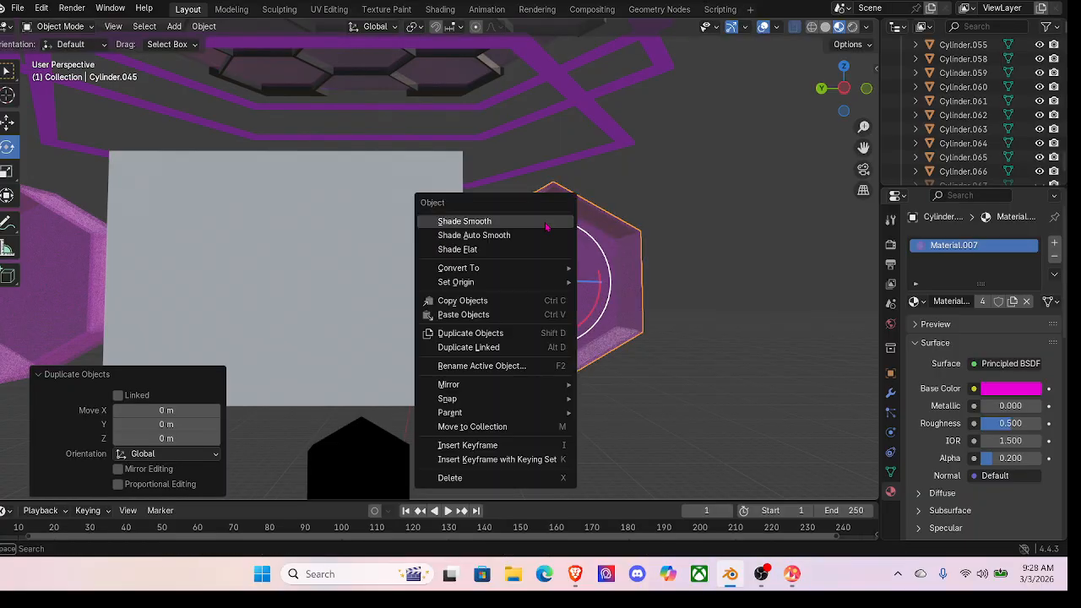
left_click(492, 366)
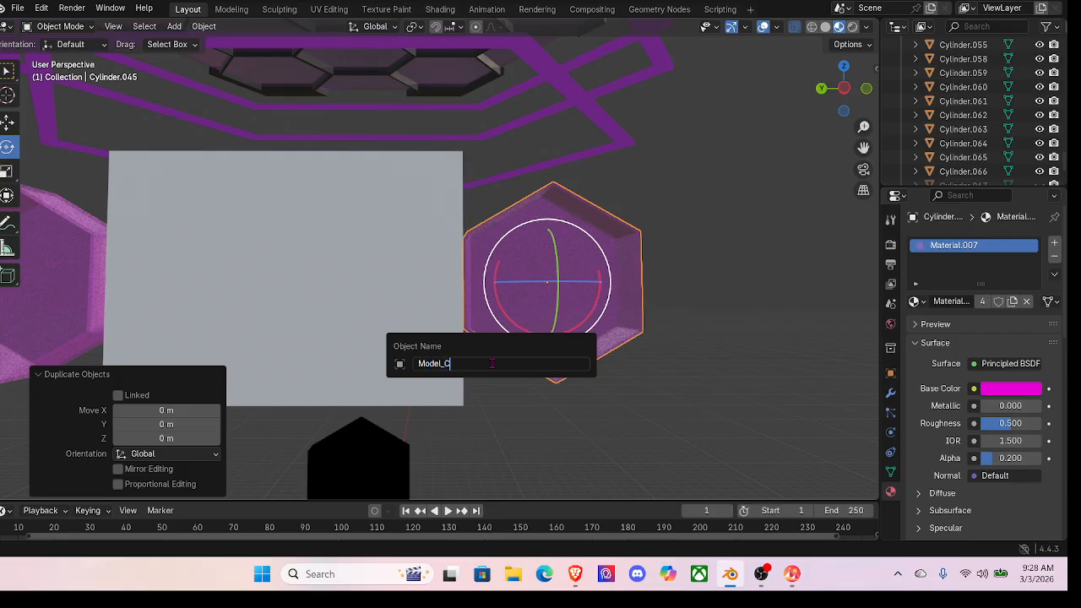
type("Model_Collider")
key("Return")
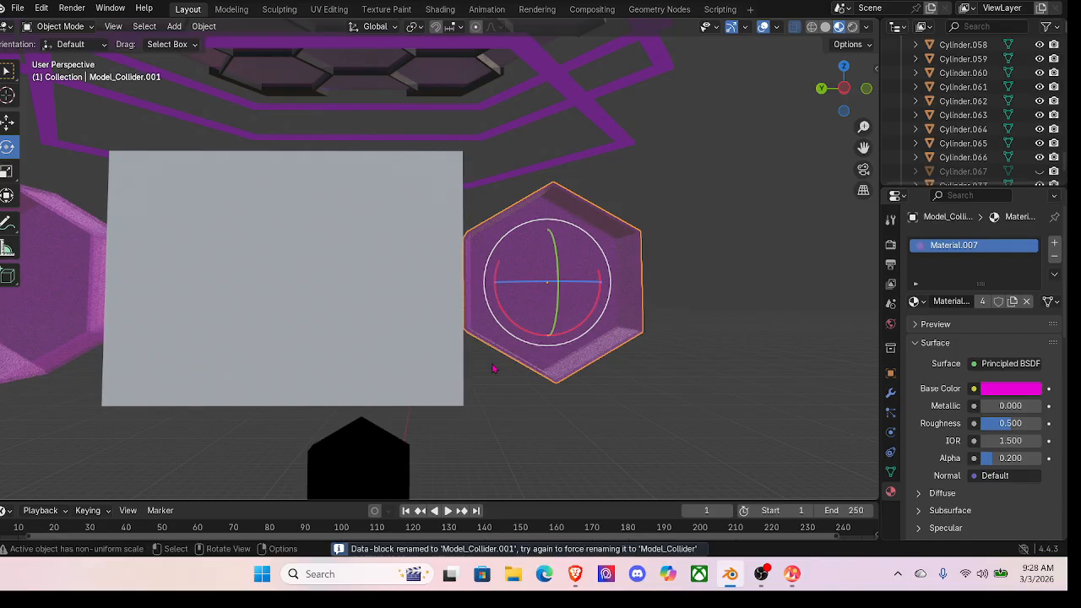
Step: Duplicate the magenta hexagon Cylinder.001 in place and rename the copy to Model_Collider
middle_click_drag(488, 370, 425, 329)
left_click(355, 296)
key("shift+d")
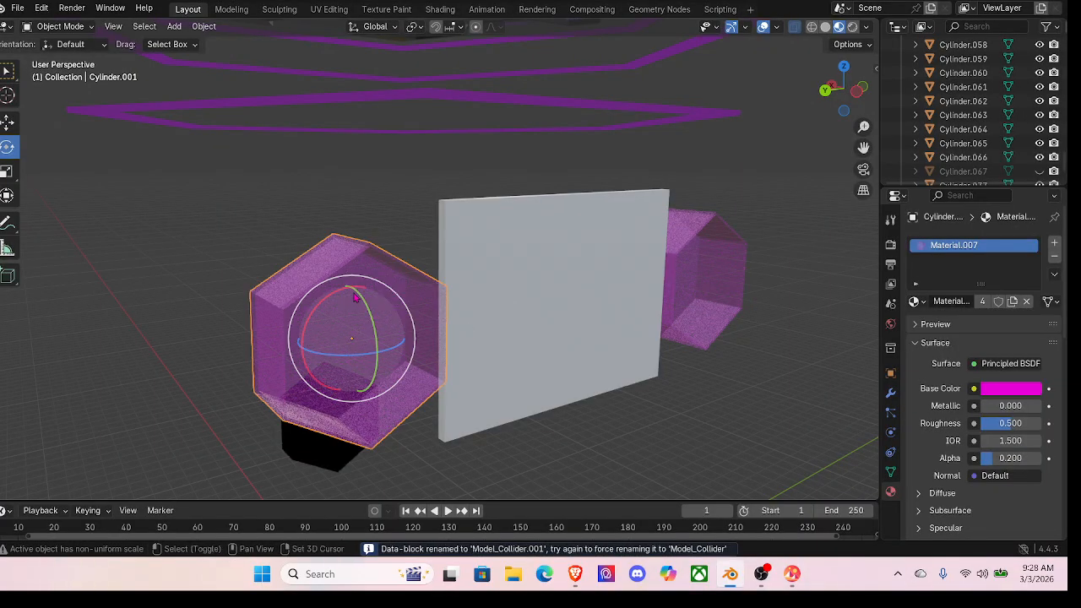
right_click(355, 296)
right_click(357, 297)
left_click(333, 292)
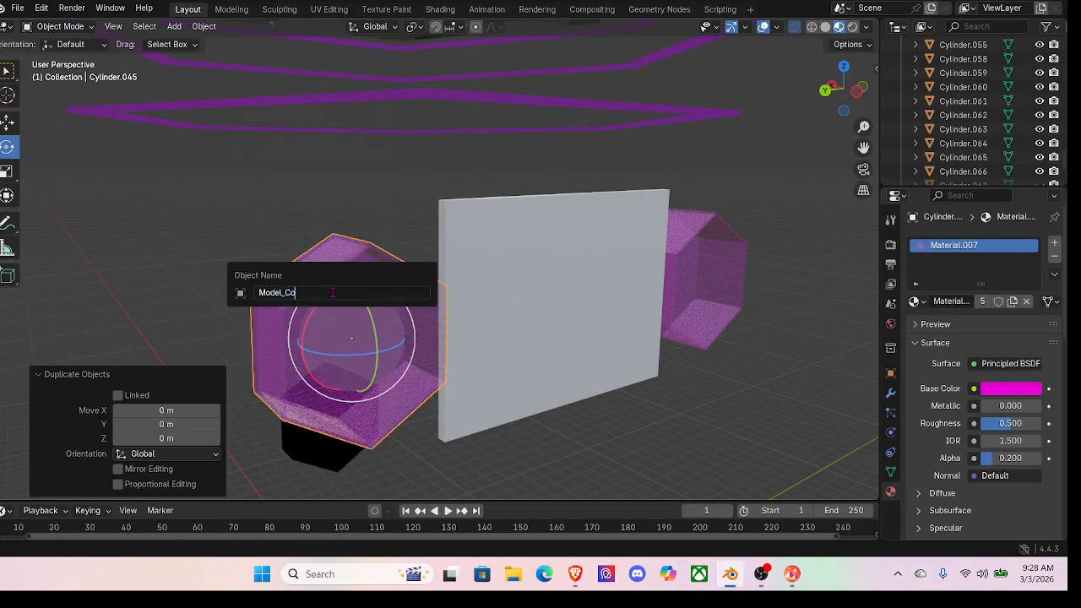
key("Return")
Step: Unhide the tower body, Cylinder, so it surrounds the rectangular panel and magenta hexagons
scroll(575, 197, "down", 6)
middle_click_drag(574, 198, 658, 218)
scroll(1013, 110, "up", 20)
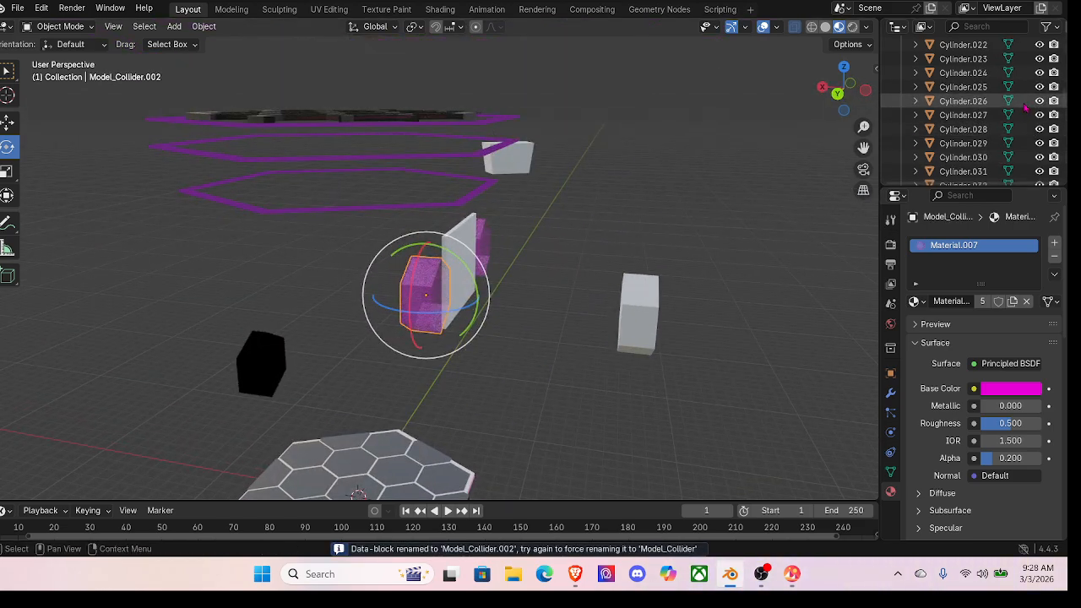
left_click(1041, 114)
middle_click_drag(539, 340, 713, 302)
scroll(712, 302, "up", 6)
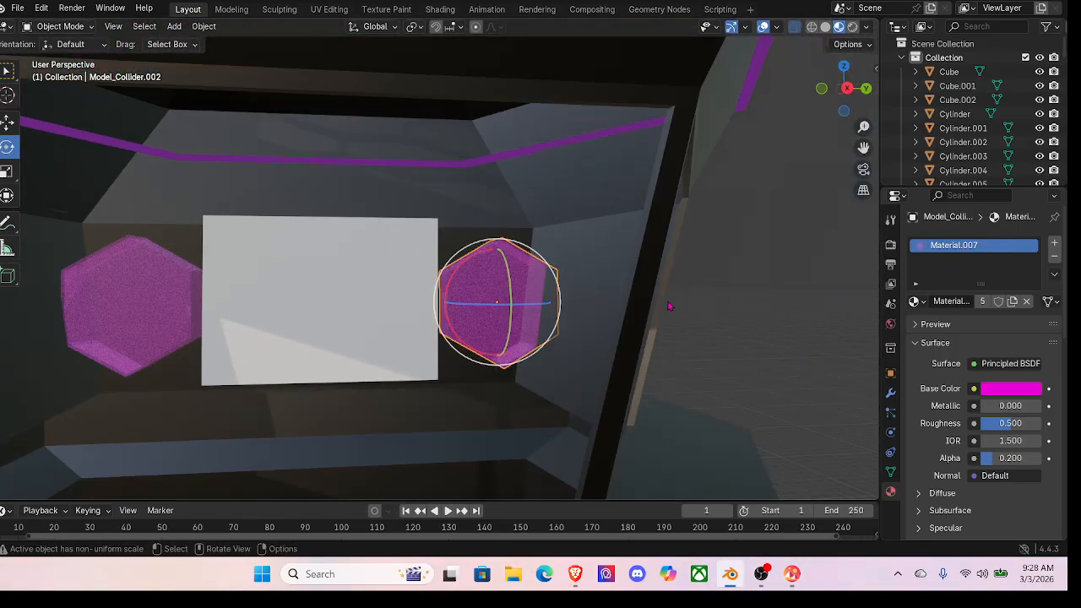
middle_click_drag(676, 307, 345, 265)
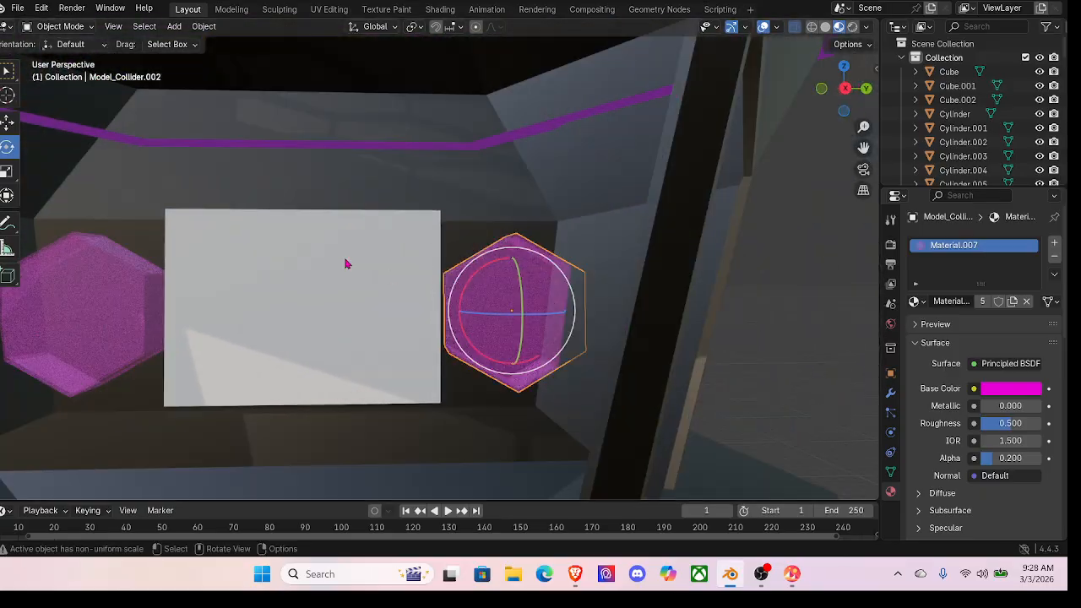
Step: Scale the rectangular panel, Cube.002, uniformly to about 0.94 inside the upper room
left_click(345, 265)
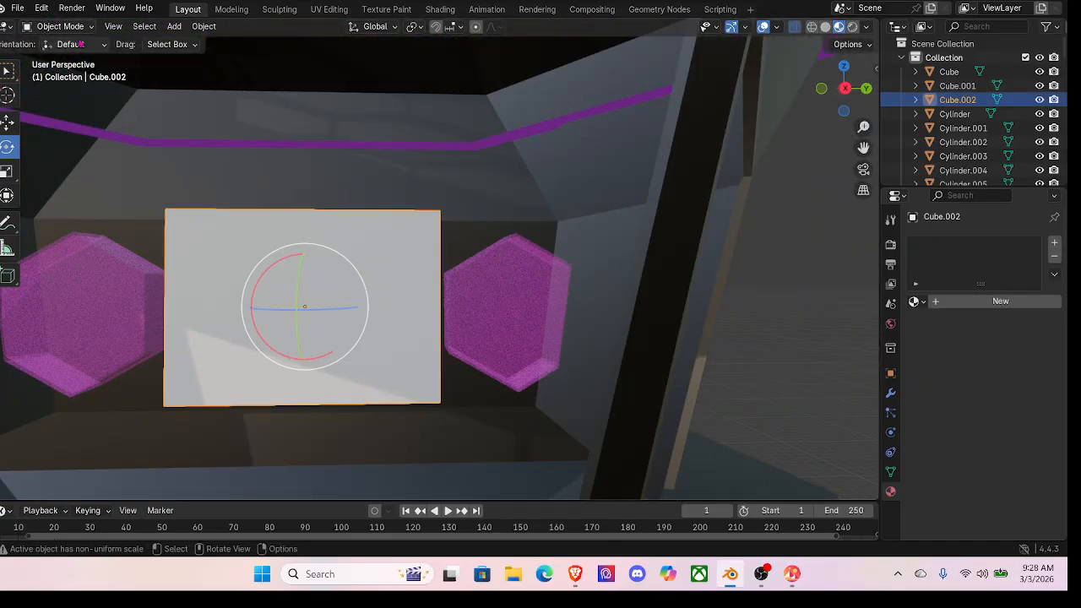
key("s")
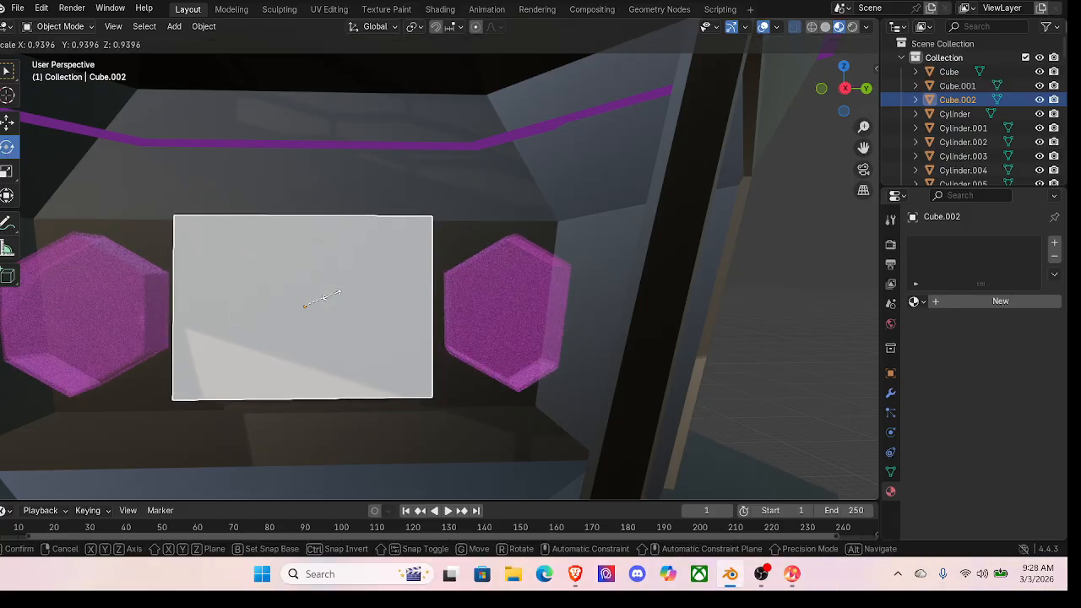
left_click(331, 297)
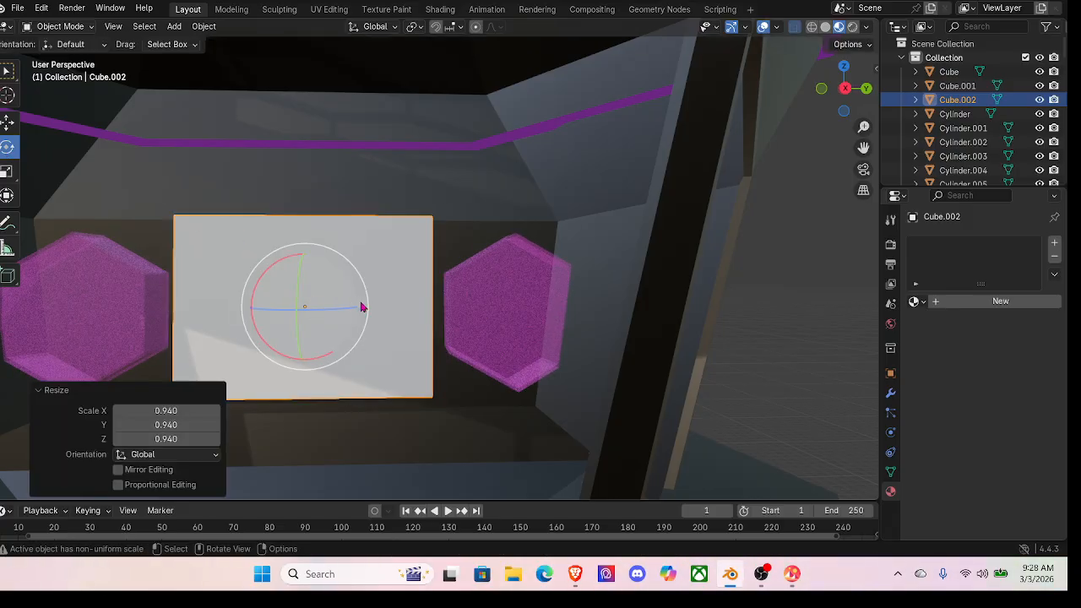
Step: Select the magenta hexagon on the panel's +Y side with its collider copy and move both about -0.154 m along Y
middle_click_drag(551, 328, 369, 249)
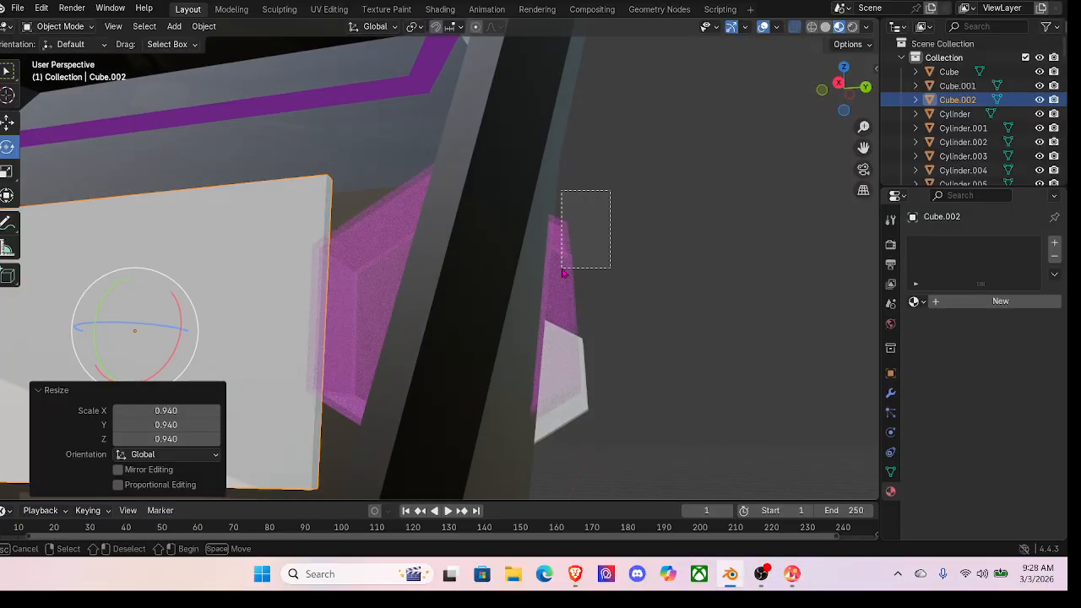
left_click_drag(562, 272, 564, 272)
middle_click_drag(583, 195, 590, 228)
middle_click_drag(289, 271, 257, 259)
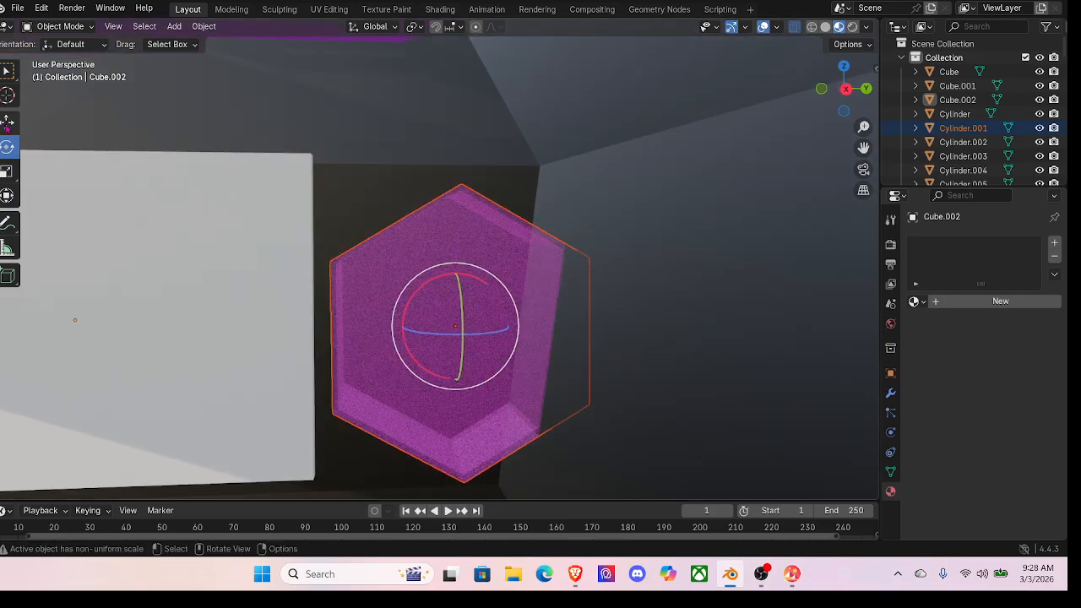
left_click_drag(502, 334, 487, 326)
Step: Select the magenta hexagon on the panel's -Y side with its collider copy and move both about 0.176 m along Y
middle_click_drag(321, 326, 828, 287, "shift")
scroll(447, 266, "down", 5)
middle_click_drag(334, 267, 413, 263)
scroll(355, 263, "up", 3)
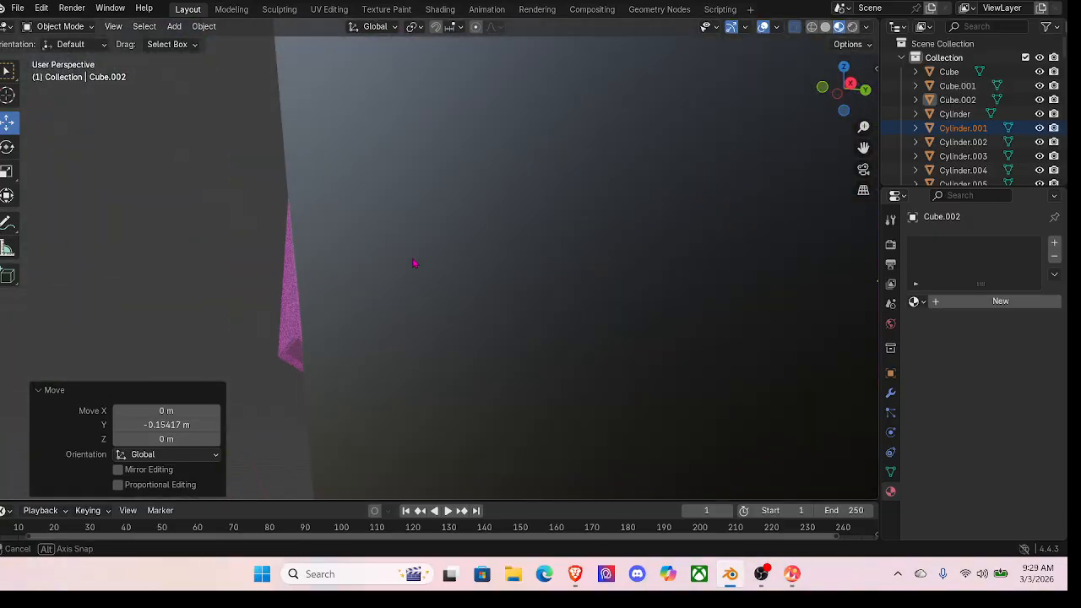
left_click_drag(257, 303, 265, 316)
left_click_drag(293, 368, 293, 369)
key("KP_Decimal")
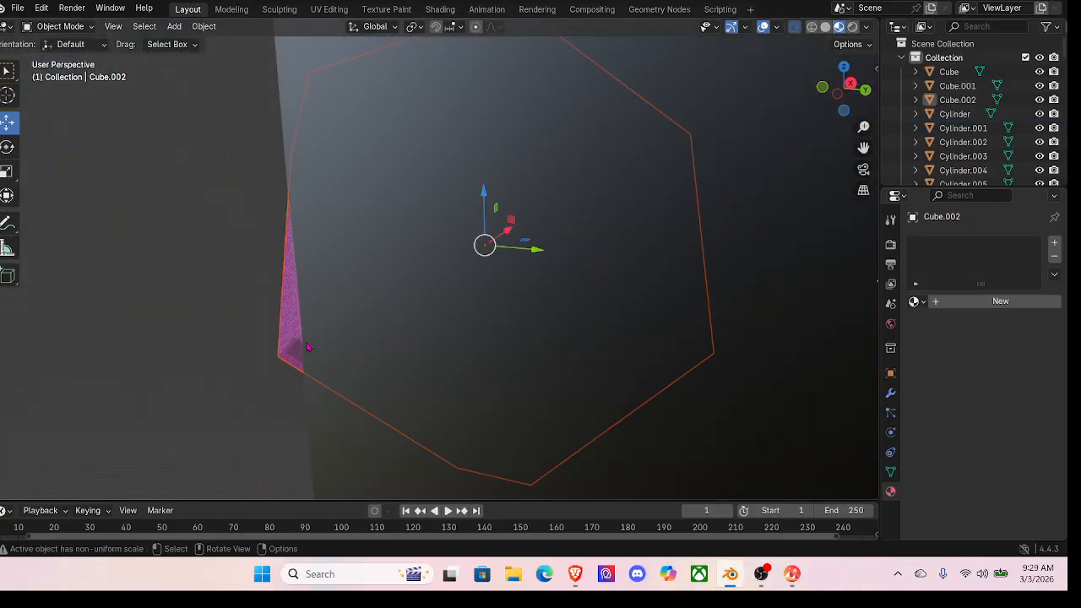
scroll(537, 306, "down", 2)
middle_click_drag(537, 306, 473, 293)
left_click_drag(462, 282, 474, 279)
Step: Examine how the panel and both magenta hexagons sit inside the tower's upper room
middle_click_drag(474, 279, 469, 323)
mouse_move(562, 319)
middle_mouse_down()
mouse_move(469, 322)
mouse_move(579, 321)
middle_mouse_up()
scroll(553, 323, "up", 4)
scroll(579, 321, "up", 3)
middle_click_drag(414, 342, 541, 289, "shift")
scroll(567, 278, "up", 4)
scroll(569, 278, "down", 6)
scroll(546, 293, "down", 5)
scroll(532, 299, "down", 6)
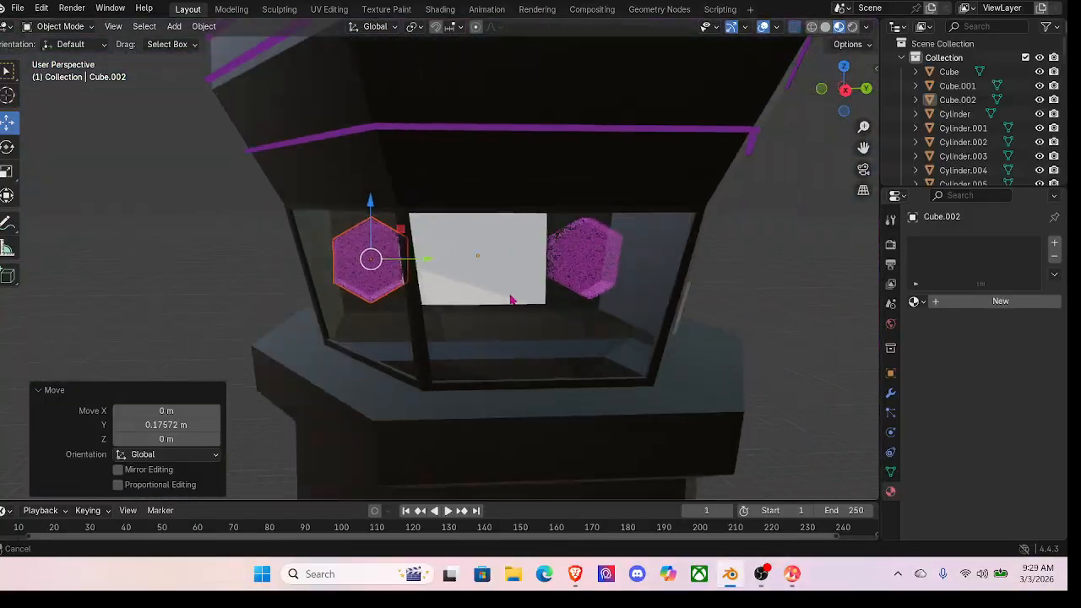
mouse_move(459, 282)
middle_mouse_down()
mouse_move(360, 276)
mouse_move(478, 285)
mouse_move(427, 281)
mouse_move(463, 277)
middle_mouse_up()
middle_click_drag(630, 264, 515, 252)
Step: Delete the stray grey block, Cylinder.043, standing beside the tower
left_click(410, 208)
middle_click_drag(488, 207, 369, 338)
middle_click_drag(472, 313, 544, 333)
left_click(661, 283)
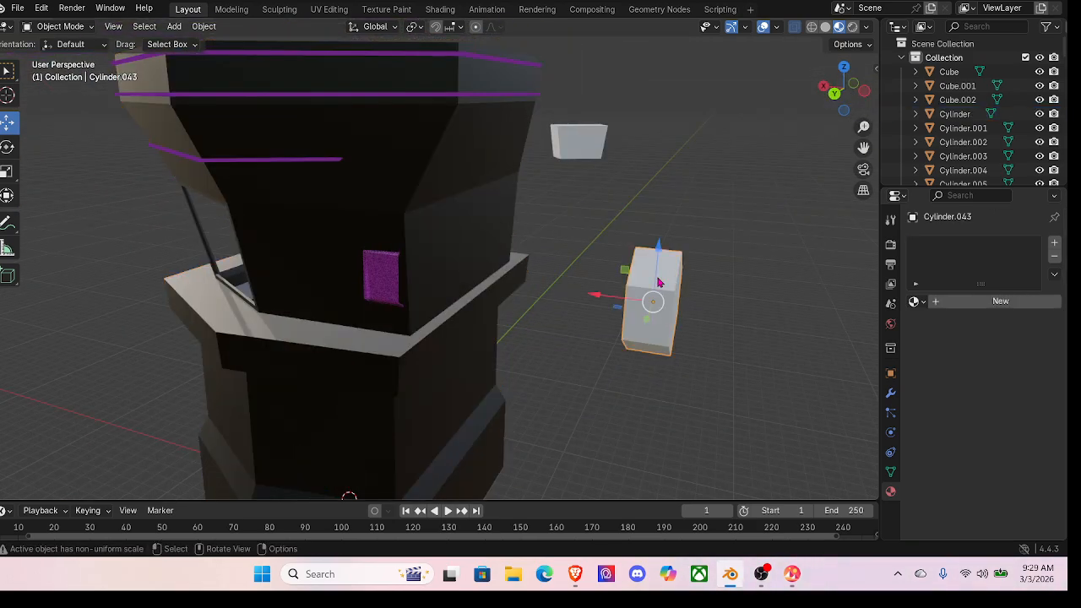
key("x")
left_click(646, 297)
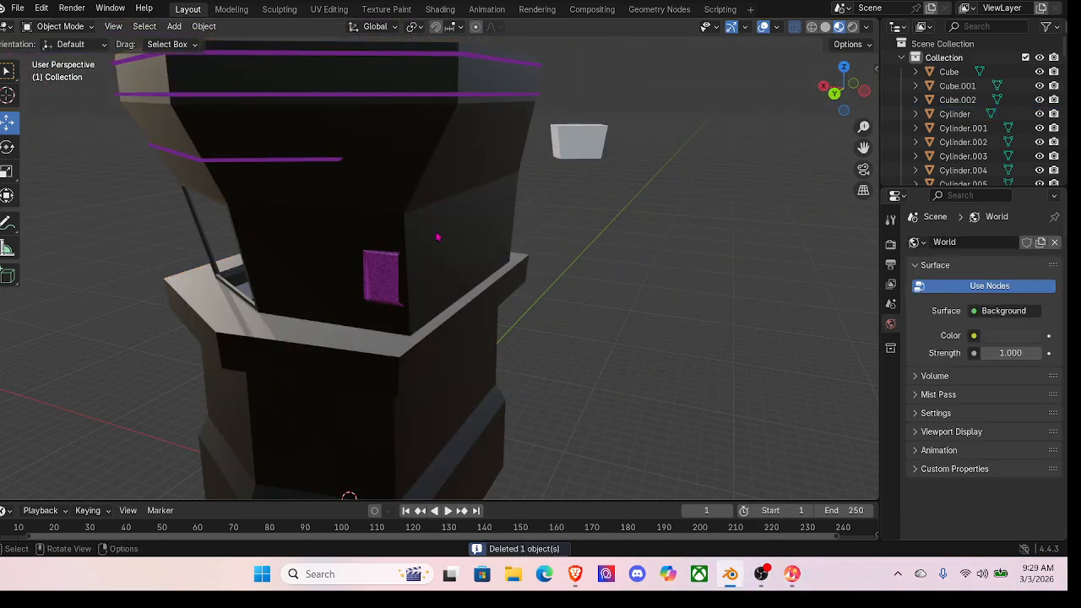
Step: In Edit Mode on the tower body, move the upper wall's rear +Y base vertices about 1.77 m along Y
left_click(398, 120)
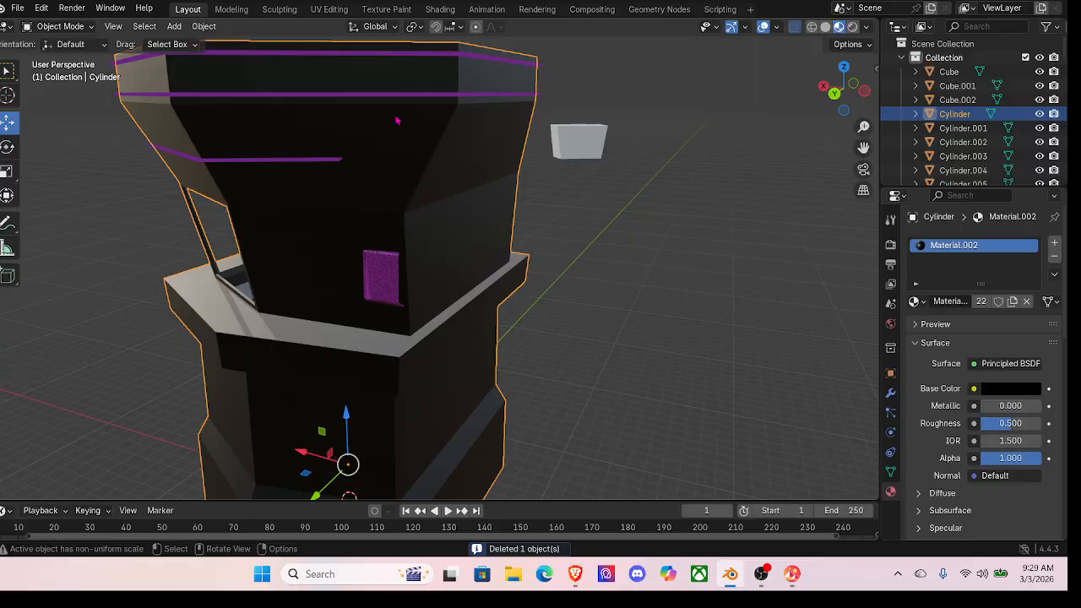
left_click(65, 28)
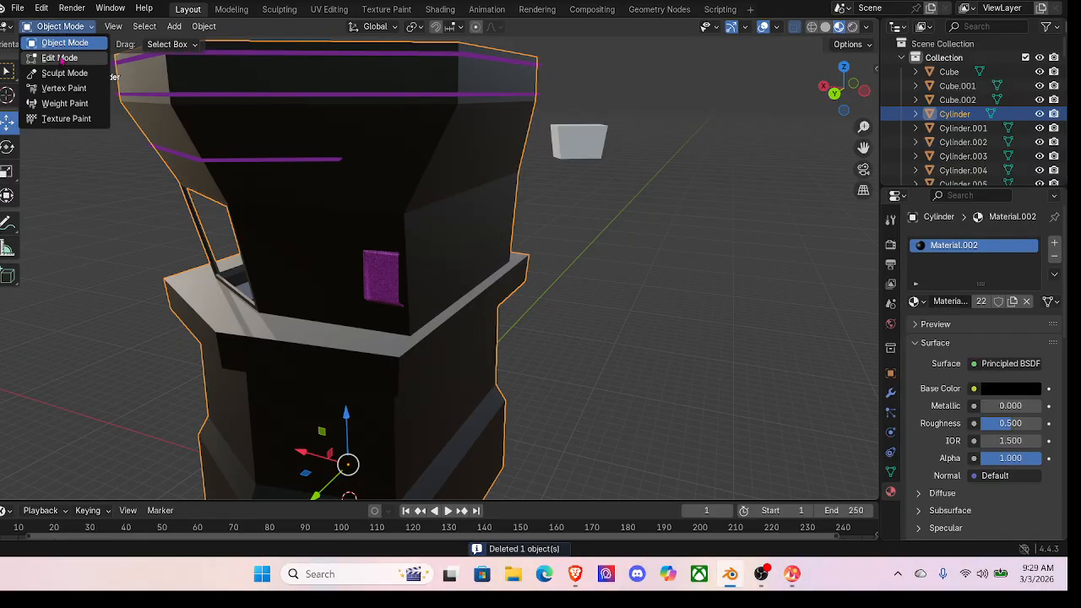
left_click(60, 57)
middle_click_drag(445, 224, 433, 284)
scroll(432, 285, "up", 3)
scroll(407, 371, "up", 3)
middle_click_drag(406, 371, 340, 302)
left_click(284, 341)
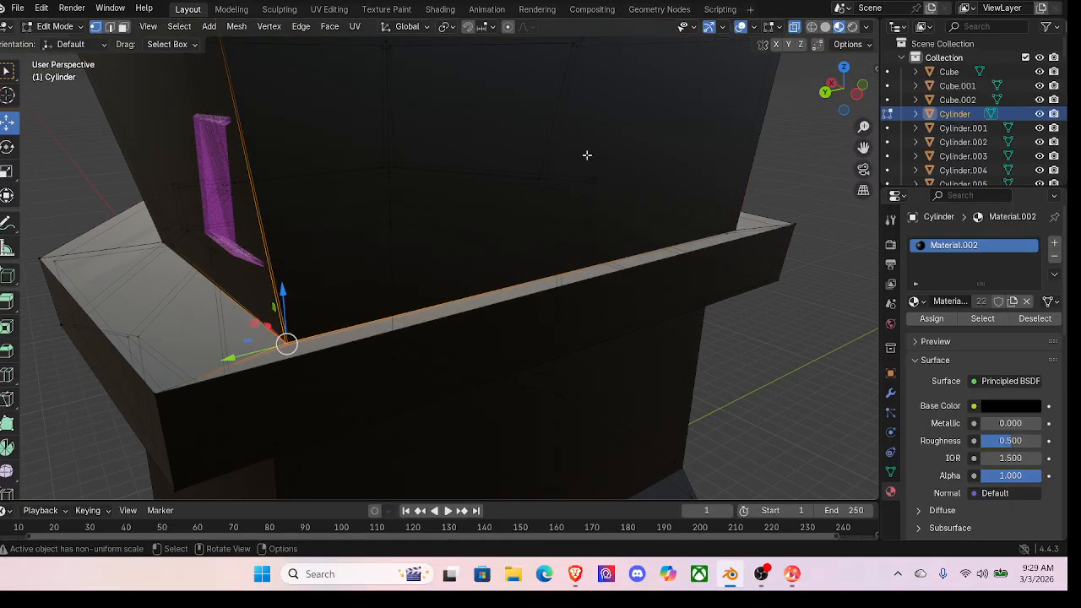
middle_click_drag(337, 245, 254, 314)
left_click_drag(222, 340, 108, 328)
middle_click_drag(109, 329, 442, 297)
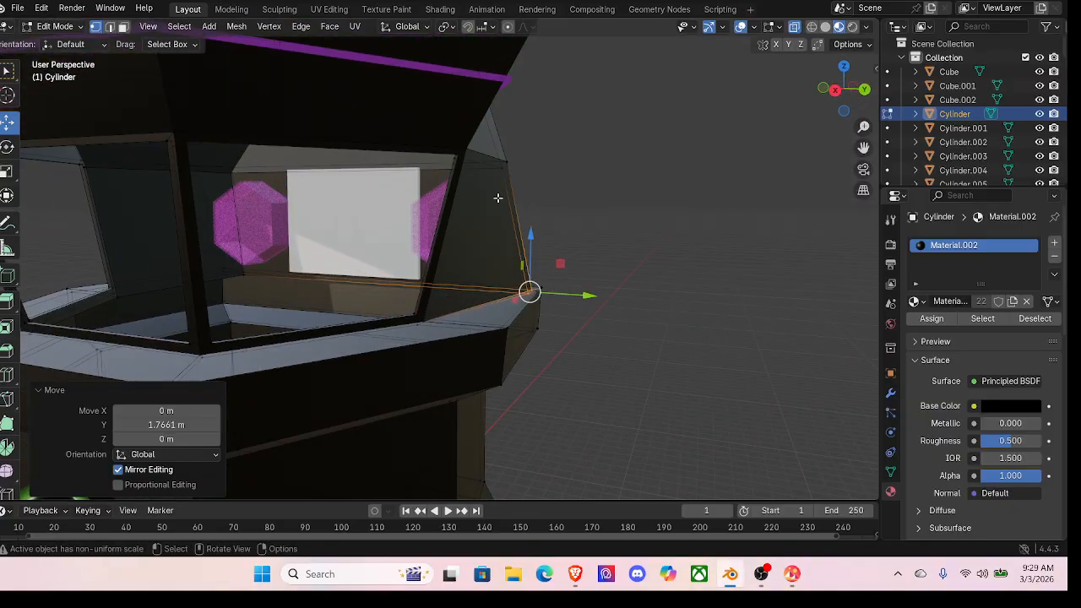
Step: Move the upper wall's base vertices on the +Y side about 2.04 m outward along Y
middle_click_drag(585, 305, 437, 196)
scroll(602, 350, "up", 3)
left_click_drag(464, 156, 524, 210)
middle_click_drag(524, 211, 522, 389, "shift")
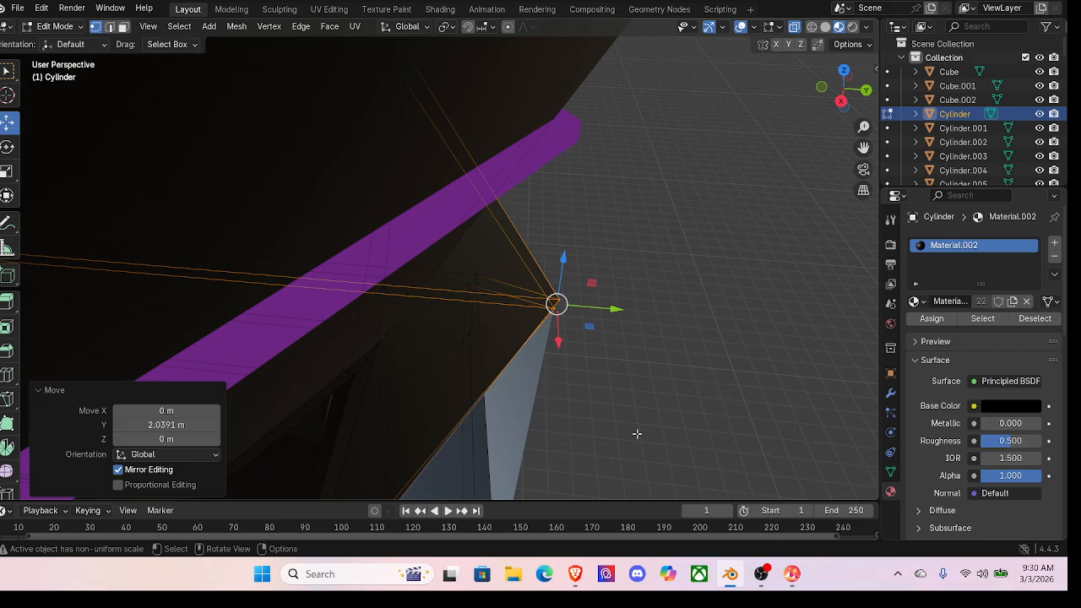
middle_click_drag(702, 436, 552, 397)
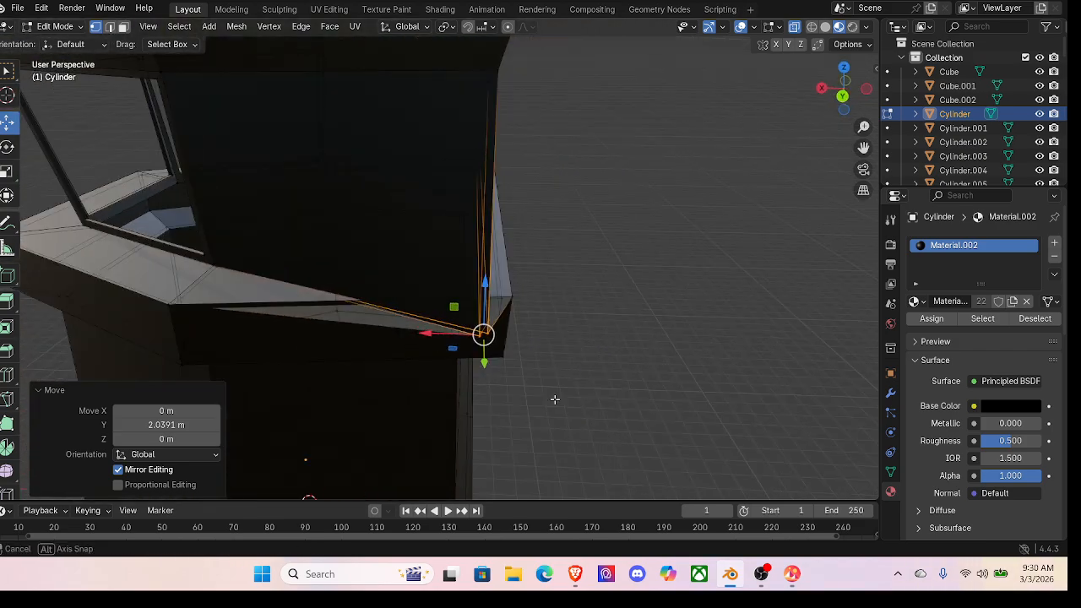
Step: Switch to Decentraland and walk the avatar away from the shared screen to the pool behind the red pillars
left_click(792, 576)
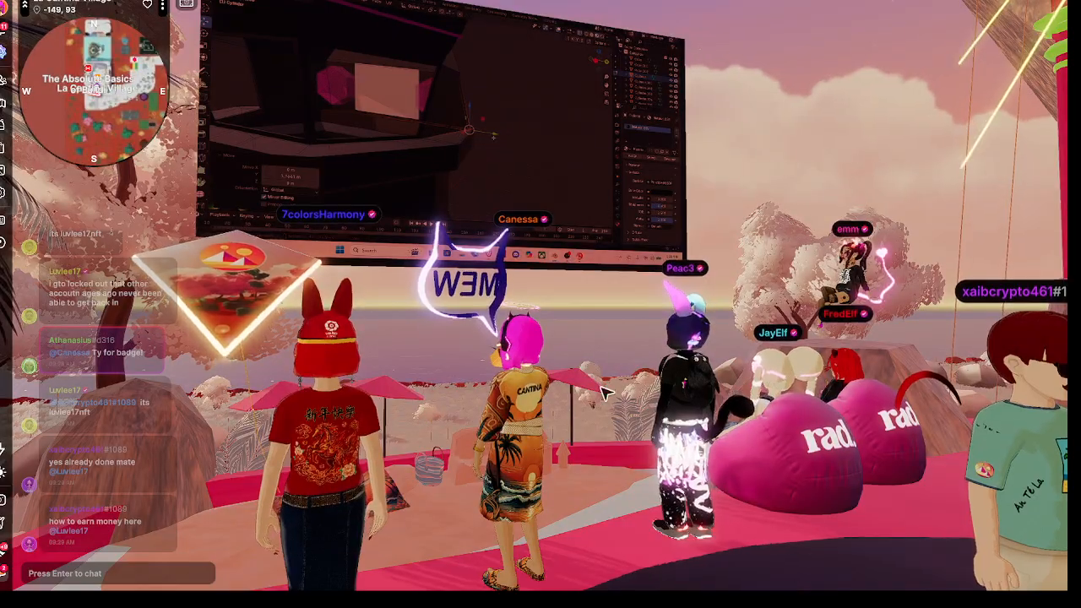
key("w")
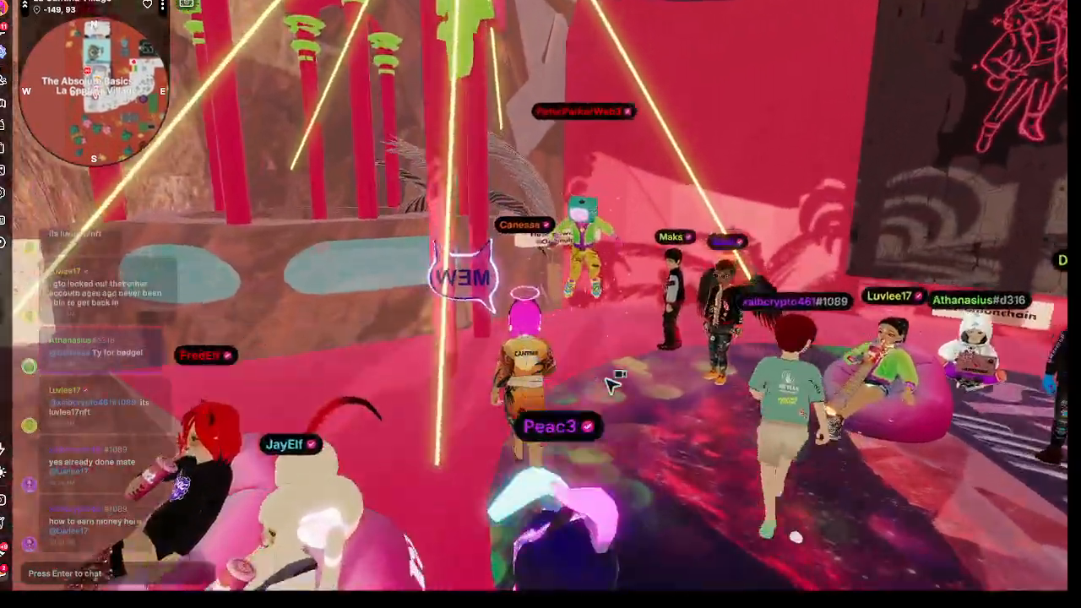
key("w")
key("space")
key("space")
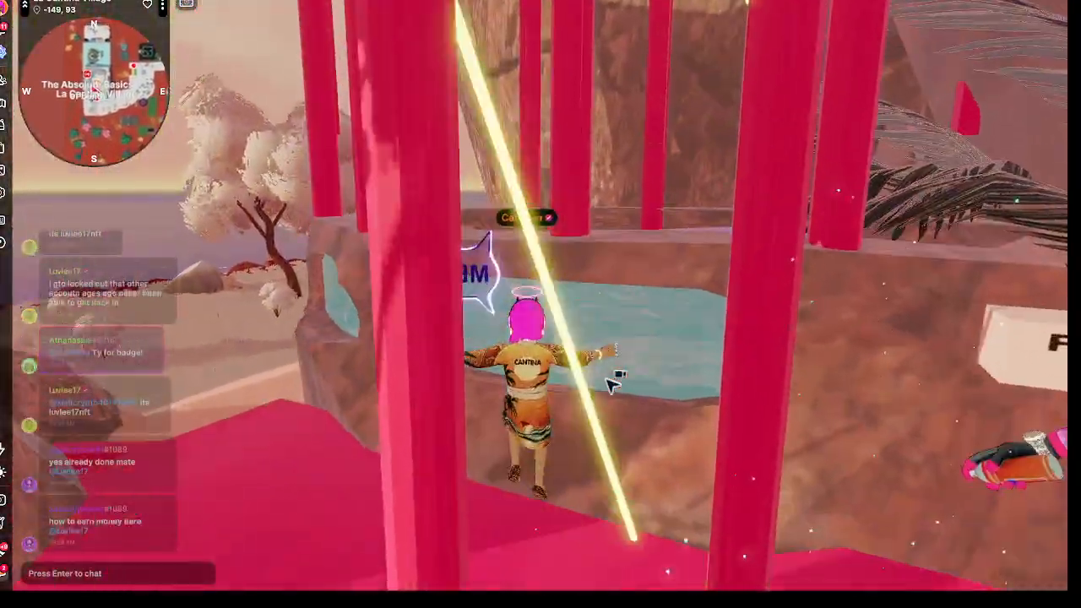
key("w")
key("space")
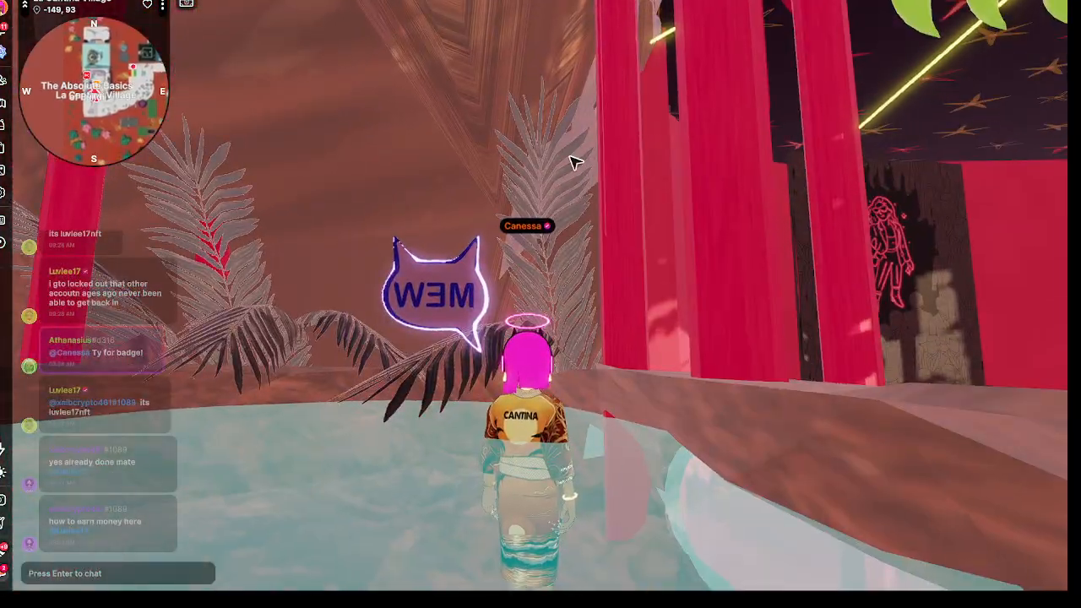
Step: Look around the Decentraland venue and bring the avatar back to the audience facing the shared screen
scroll(561, 176, "down", 3)
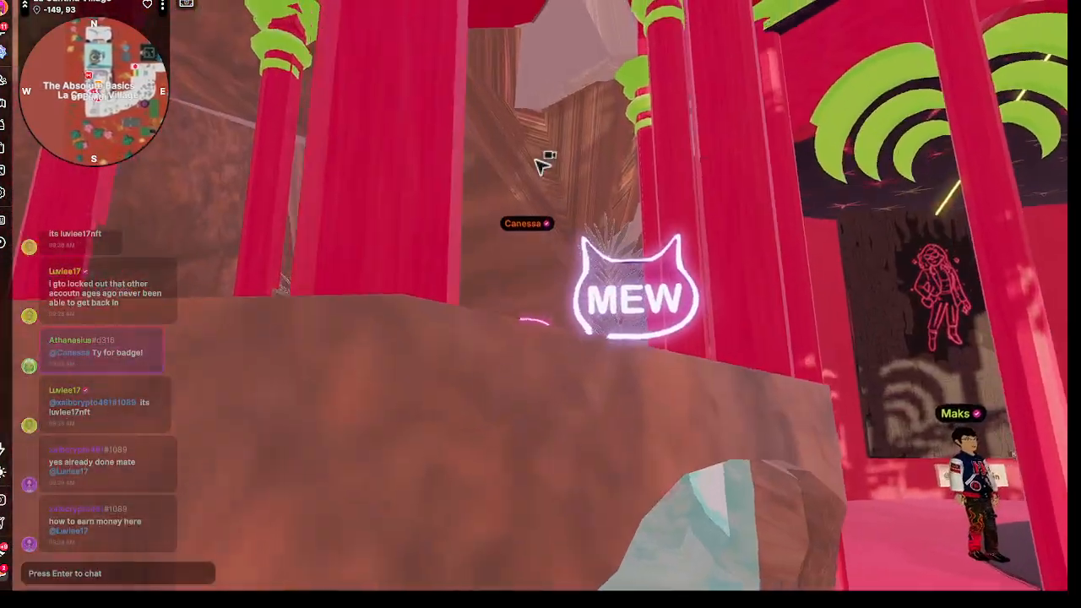
left_click_drag(537, 159, 537, 159)
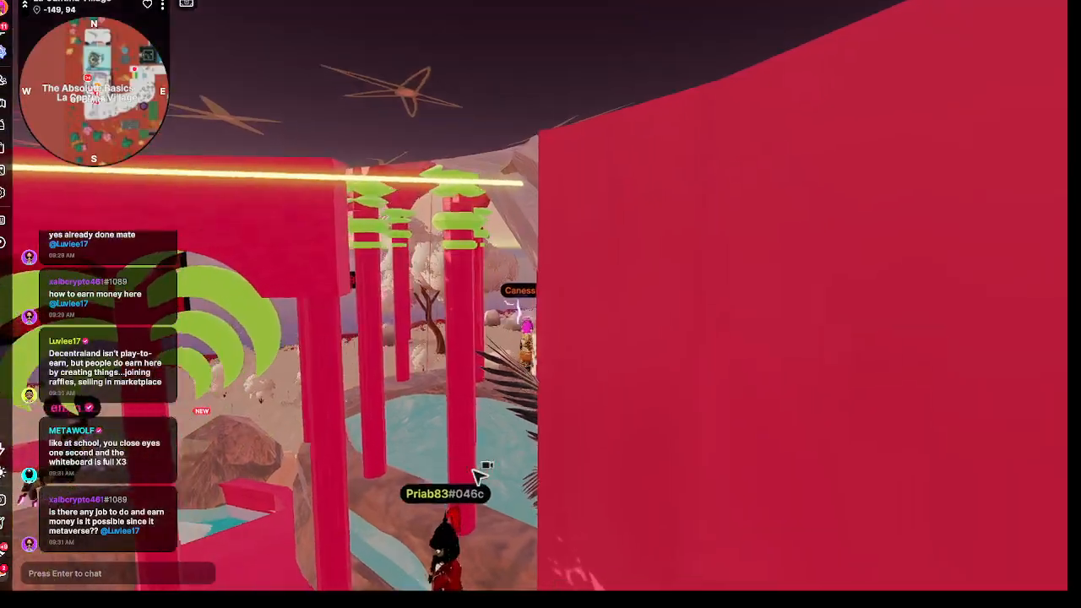
mouse_move(479, 478)
left_mouse_down()
mouse_move(478, 465)
mouse_move(483, 475)
left_mouse_up()
key("w")
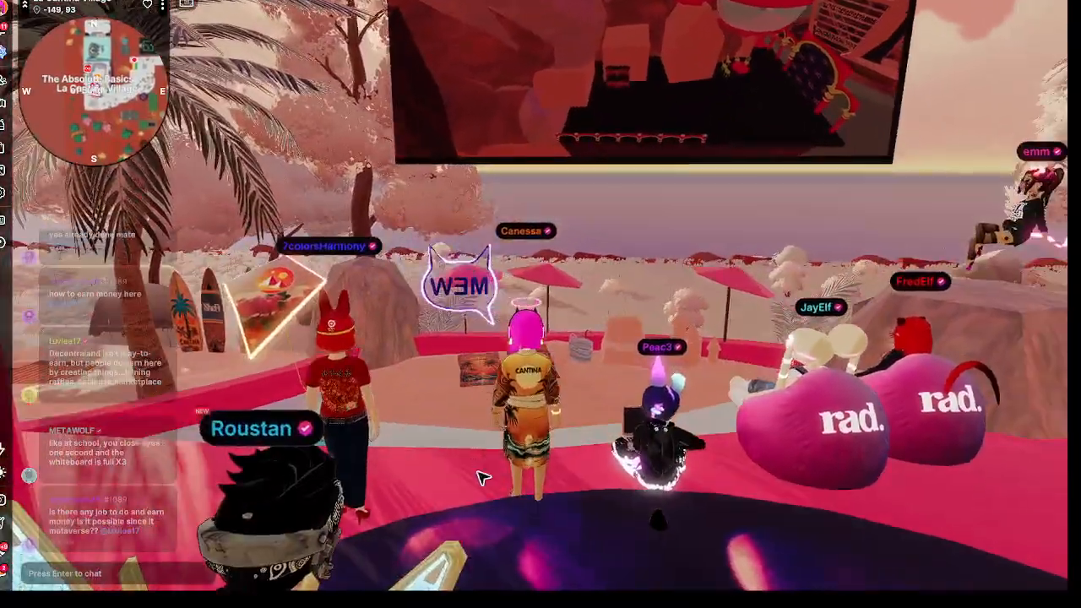
key("b")
left_click(530, 199)
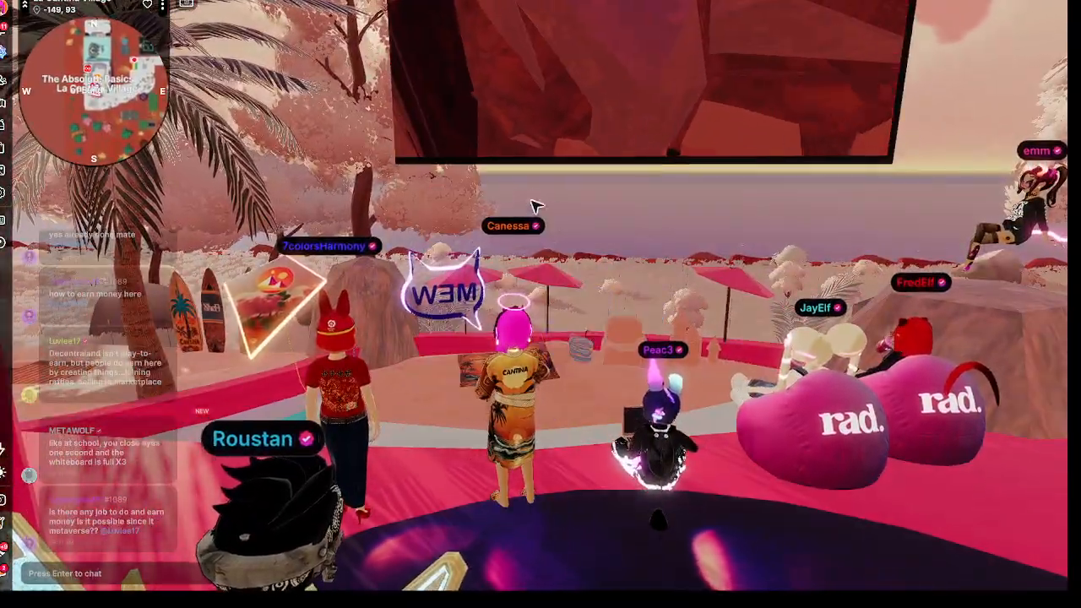
Step: Switch back to Blender and undo the last vertex edit on the tower body
key("alt+Tab")
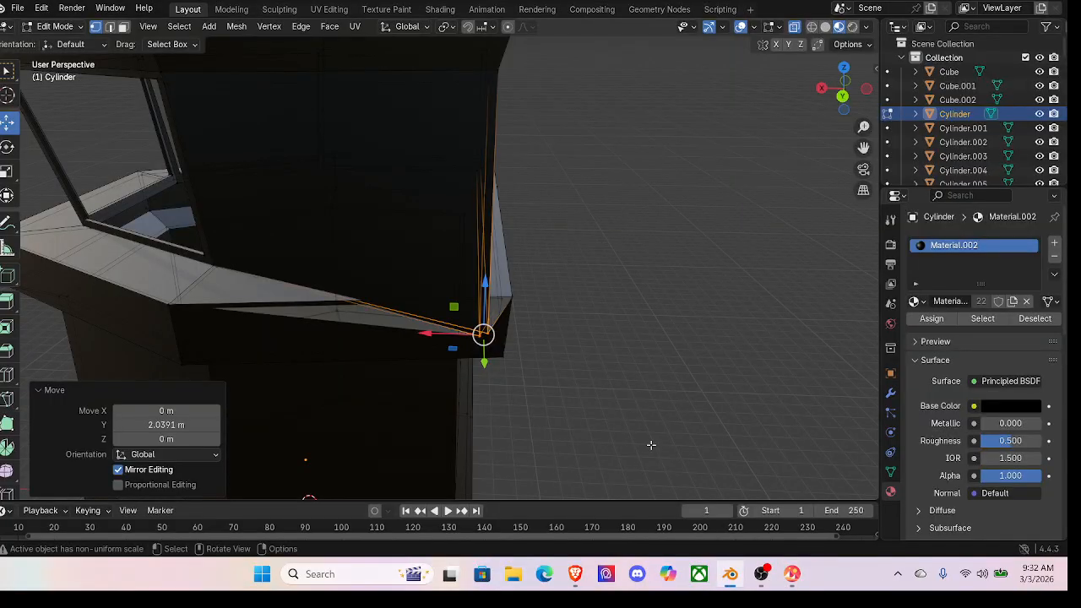
middle_click_drag(659, 328, 651, 216)
middle_click_drag(640, 176, 691, 315)
key("ctrl+z")
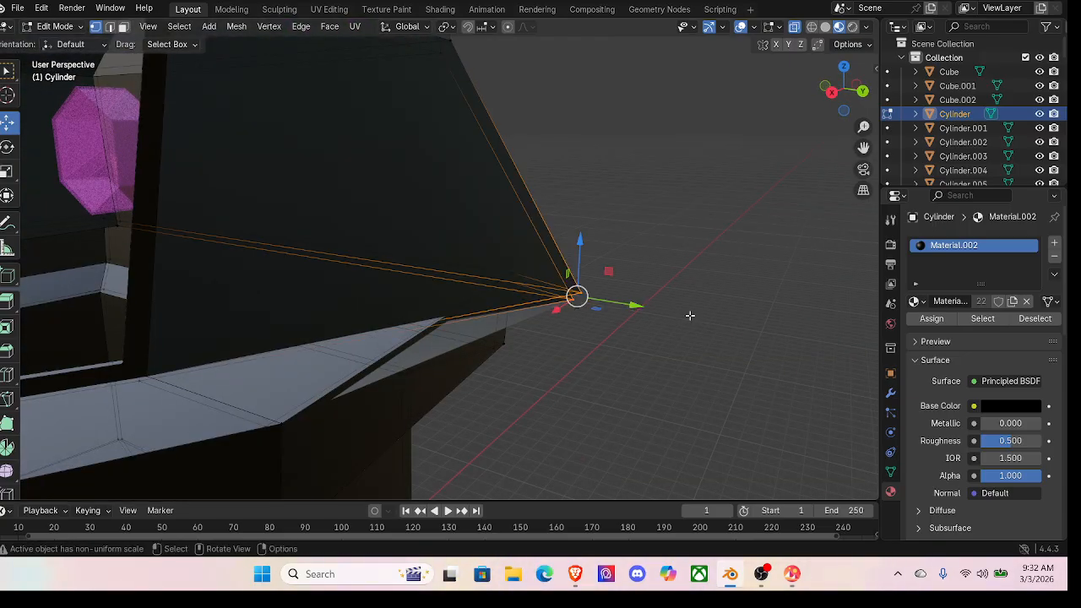
Step: Move the protruding +Y wall vertices about -1.97 m along Y, back toward the ledge corner
middle_click_drag(618, 369, 642, 316)
left_click_drag(631, 292, 535, 281)
middle_click_drag(536, 281, 524, 300)
middle_click_drag(329, 293, 305, 297)
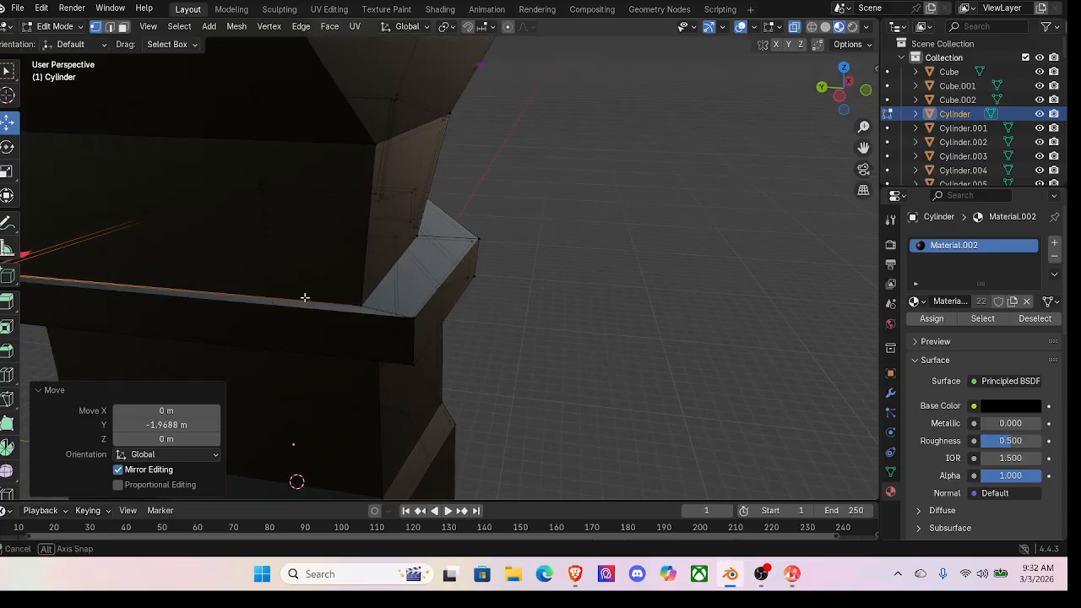
Step: Move the upper wall's rear -Y base vertex about -1.4 m along Y to the ledge corner
left_click(361, 305, "shift")
left_click_drag(309, 302, 341, 309)
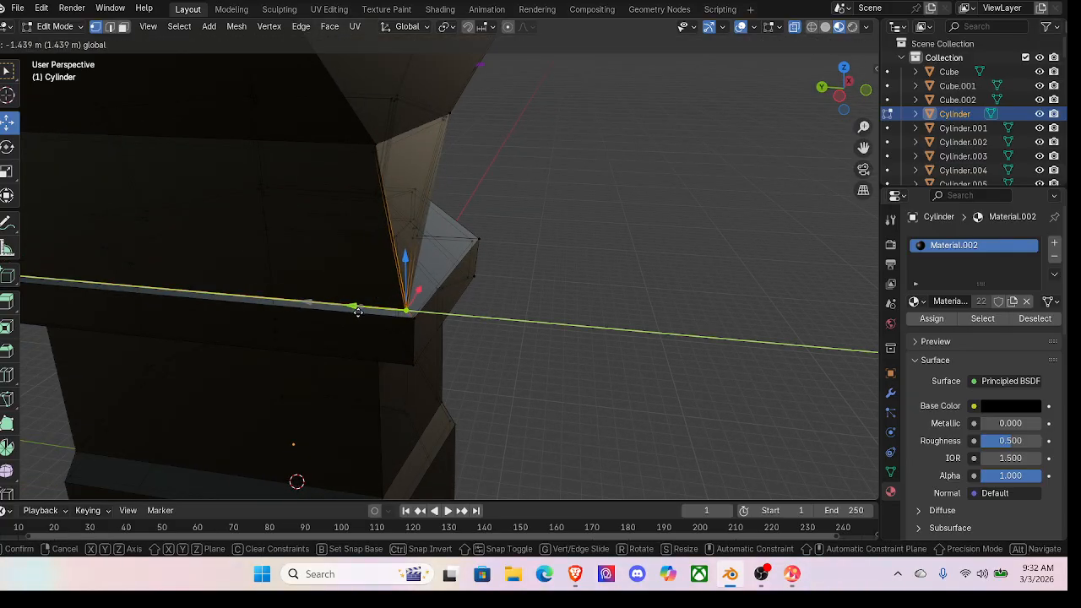
left_click_drag(359, 311, 355, 311)
middle_click_drag(448, 323, 422, 324)
Step: Move the upper wall's base vertices at the tower's -Y side corner about -1.99 m outward along Y
scroll(499, 326, "down", 8)
scroll(425, 349, "up", 5)
left_click_drag(382, 321, 452, 331)
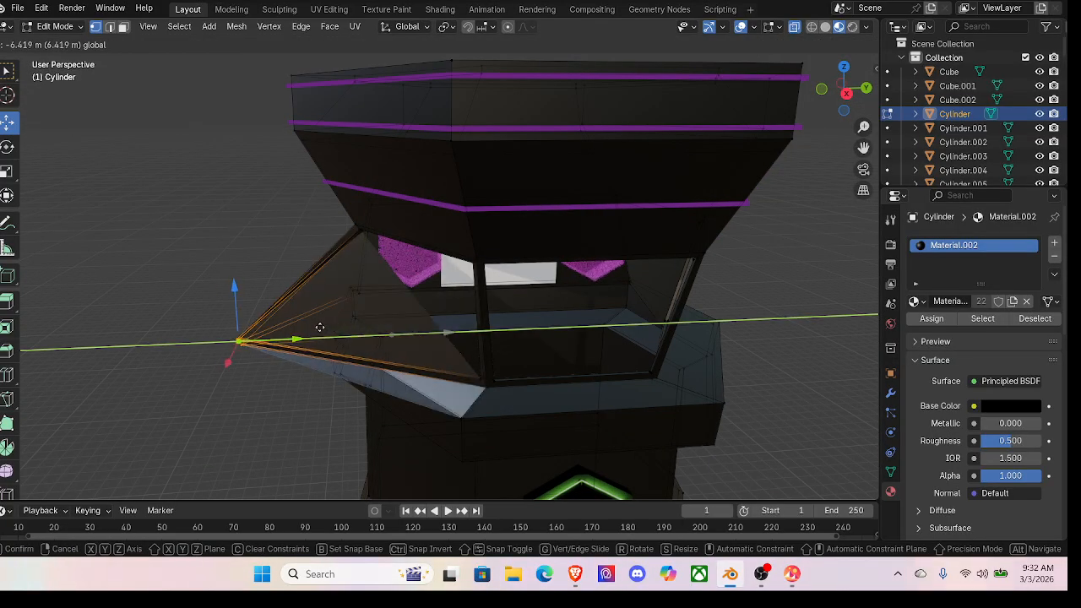
left_click_drag(411, 322, 412, 321)
scroll(455, 294, "down", 6)
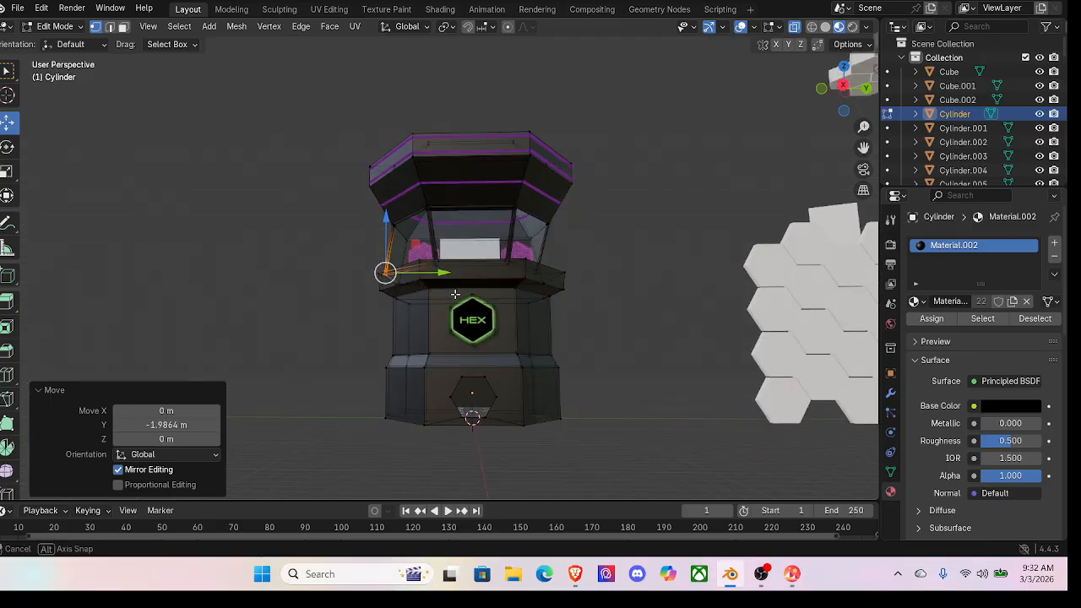
Step: Undo the last Y move of the upper wall's corner vertices and return the tower body to Object Mode
key("ctrl+z")
middle_click_drag(601, 246, 645, 271)
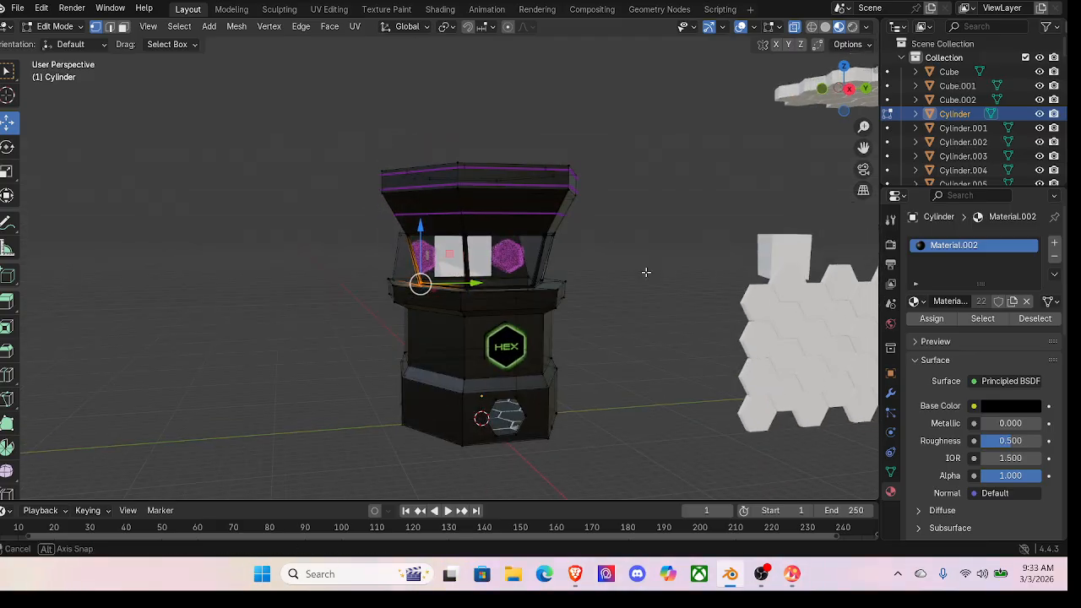
scroll(646, 276, "up", 4)
middle_click_drag(531, 265, 568, 254)
middle_click_drag(343, 223, 480, 306)
scroll(507, 279, "up", 3)
mouse_move(511, 264)
middle_mouse_down()
mouse_move(536, 217)
mouse_move(536, 349)
mouse_move(535, 338)
mouse_move(746, 357)
mouse_move(582, 358)
mouse_move(571, 333)
mouse_move(510, 342)
mouse_move(769, 345)
mouse_move(592, 350)
middle_mouse_up()
left_click(55, 26)
left_click(64, 43)
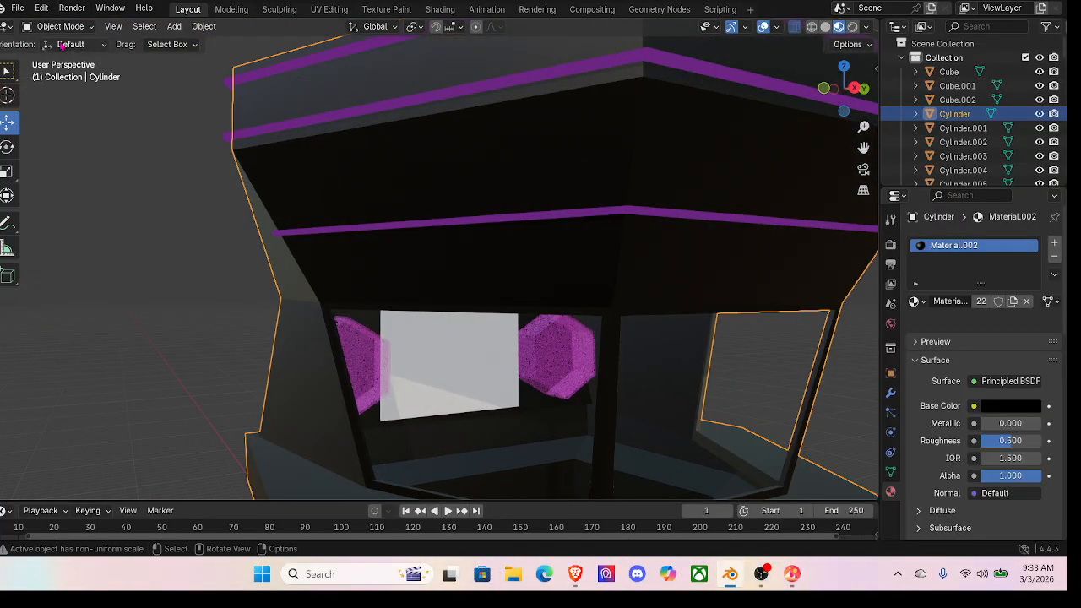
Step: Examine the upper room's white screen and pink hexagons from the front and above, and the hexagon entrance at the tower's base
scroll(554, 338, "down", 5)
middle_click_drag(553, 338, 486, 335)
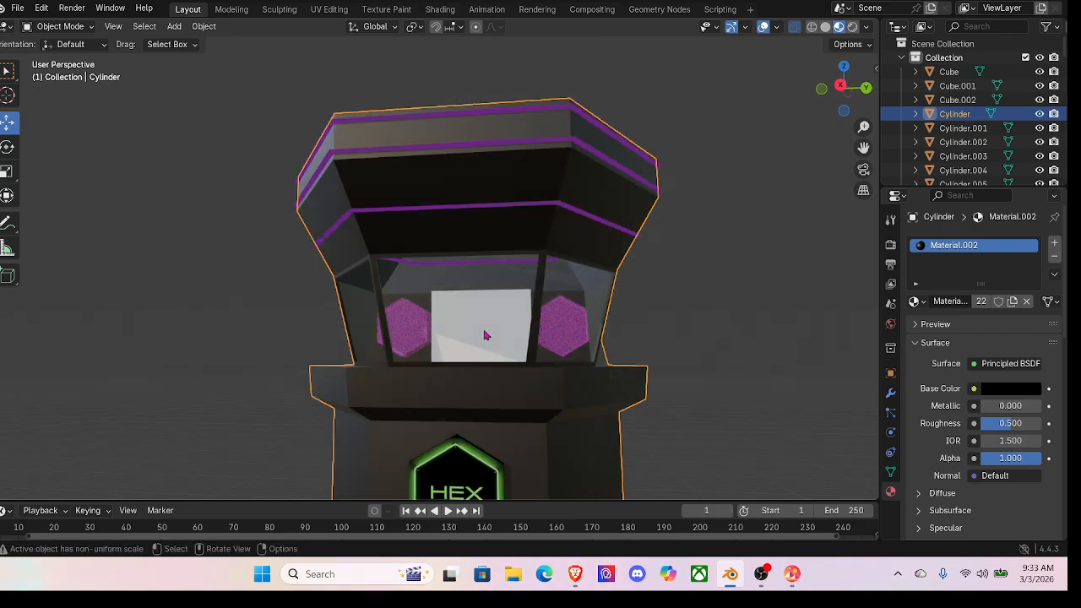
middle_click_drag(416, 346, 502, 377)
scroll(504, 403, "up", 10)
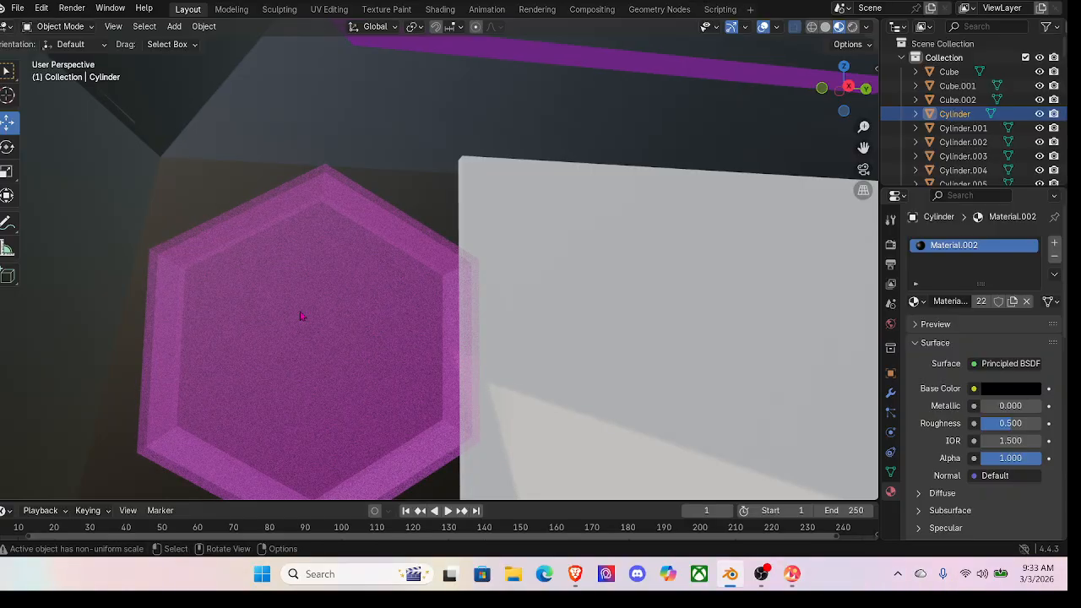
scroll(301, 316, "down", 3)
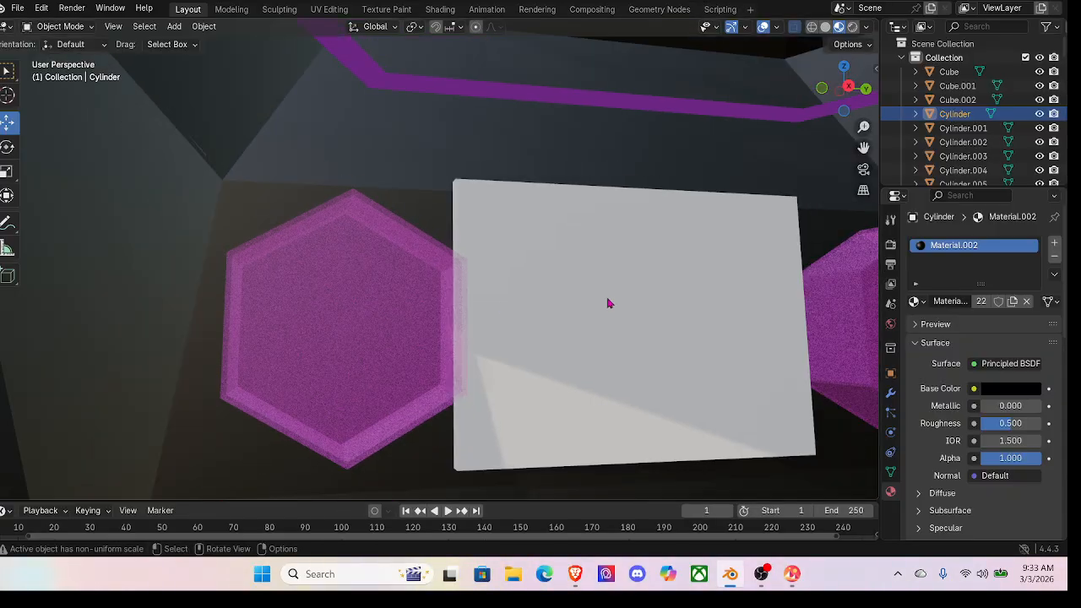
scroll(612, 303, "down", 10)
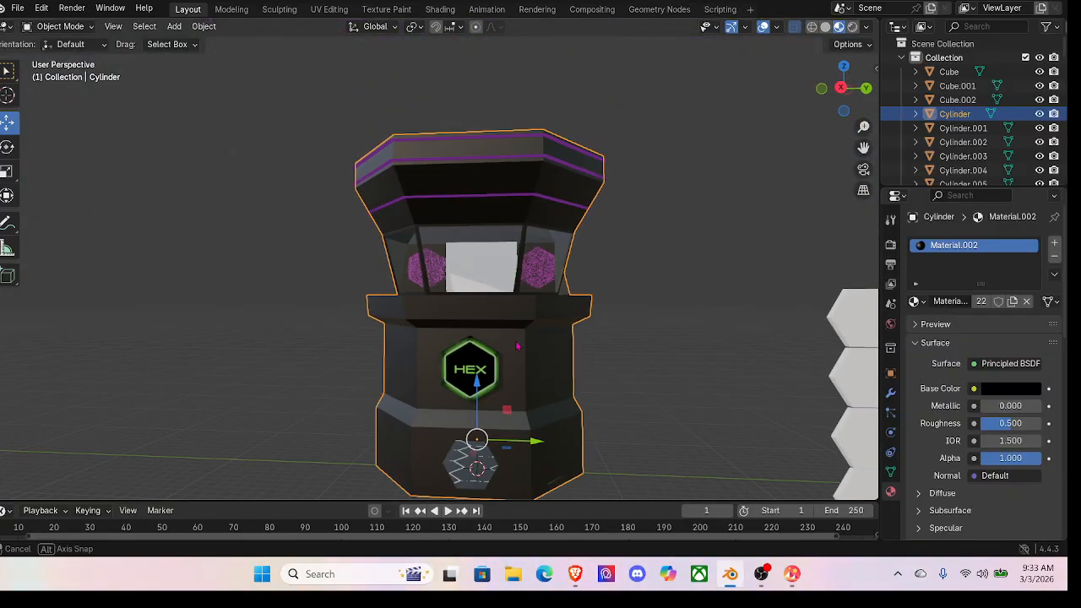
scroll(651, 348, "down", 3)
middle_click_drag(630, 408, 509, 260)
scroll(588, 315, "up", 10)
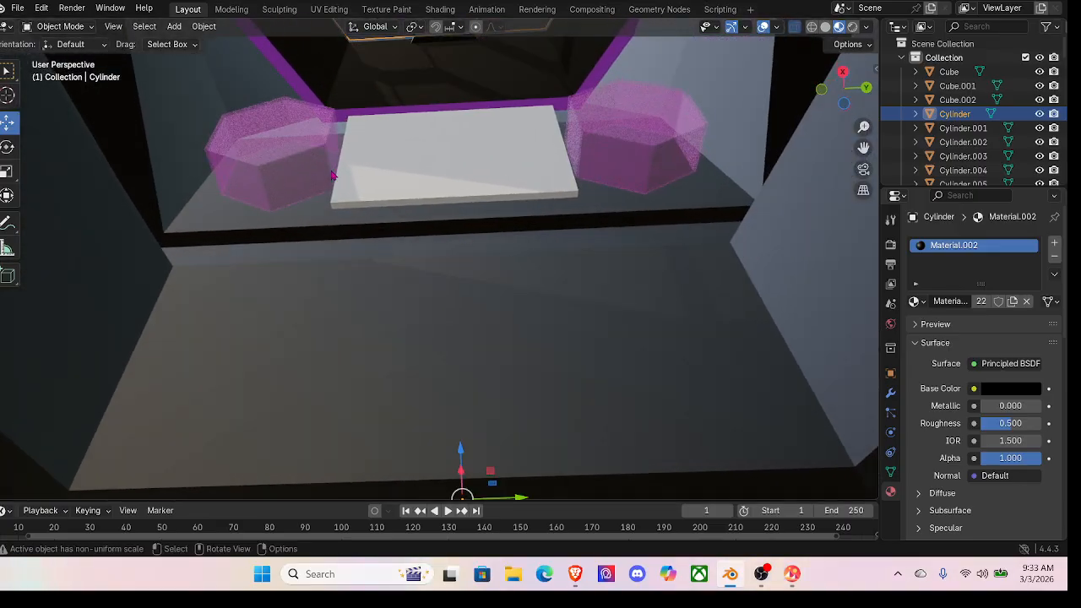
middle_click_drag(557, 168, 590, 287)
scroll(590, 288, "down", 8)
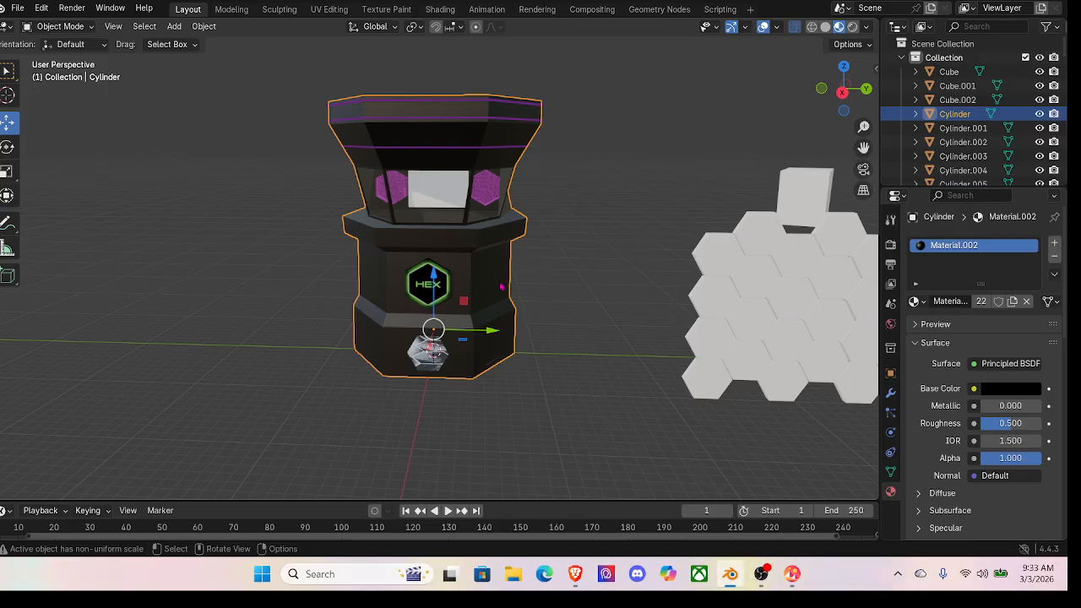
scroll(495, 344, "up", 1)
middle_click_drag(496, 344, 533, 306)
scroll(459, 313, "up", 1)
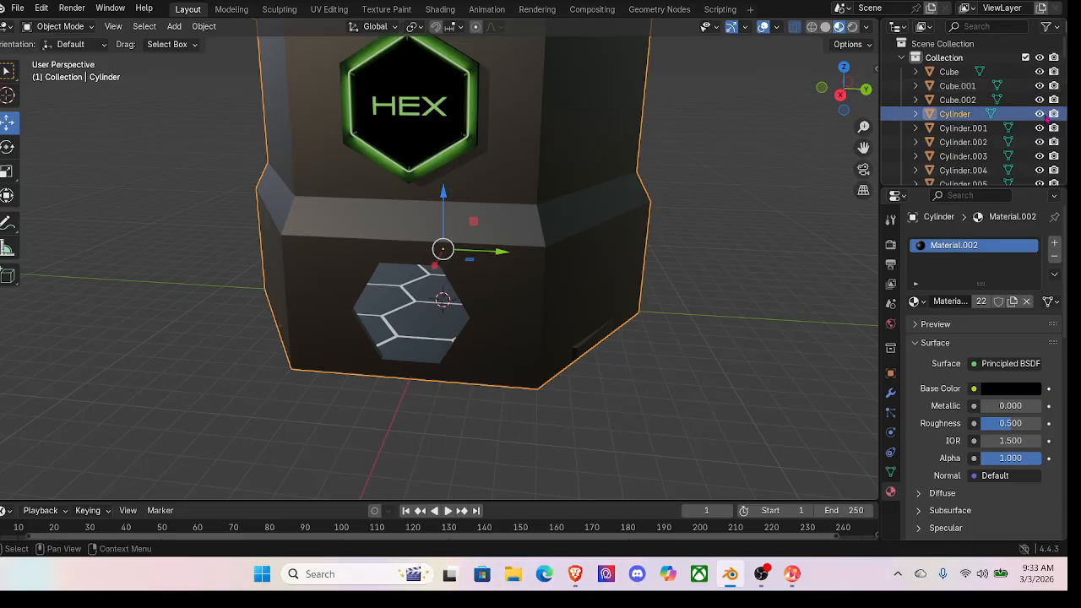
Step: Hide the tower body object Cylinder to expose the hexagon-tiled floor
left_click(1040, 114)
middle_click_drag(548, 293, 495, 349)
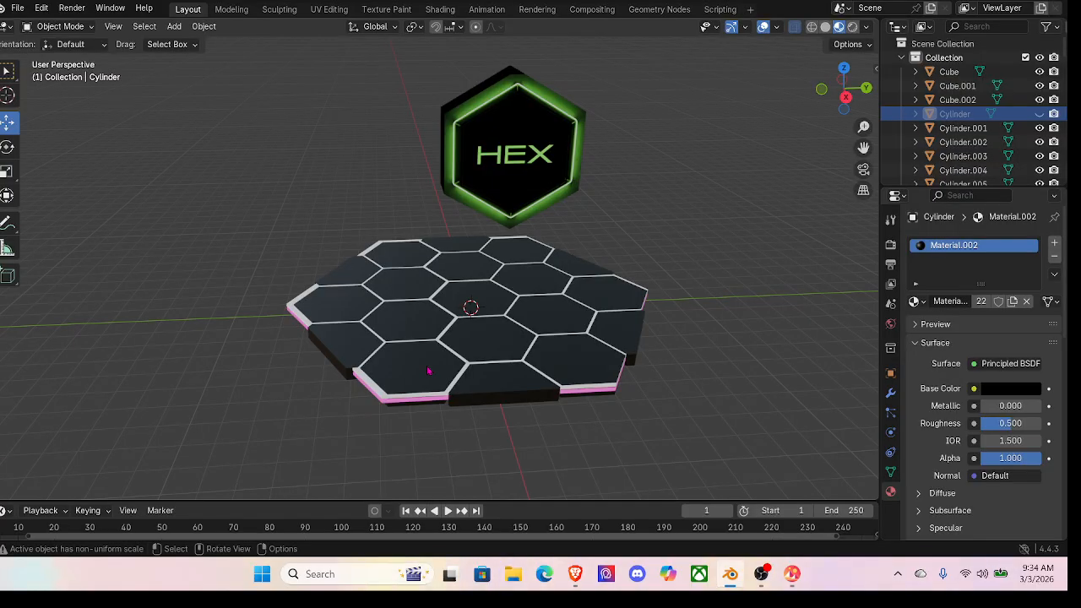
middle_click_drag(512, 311, 465, 230)
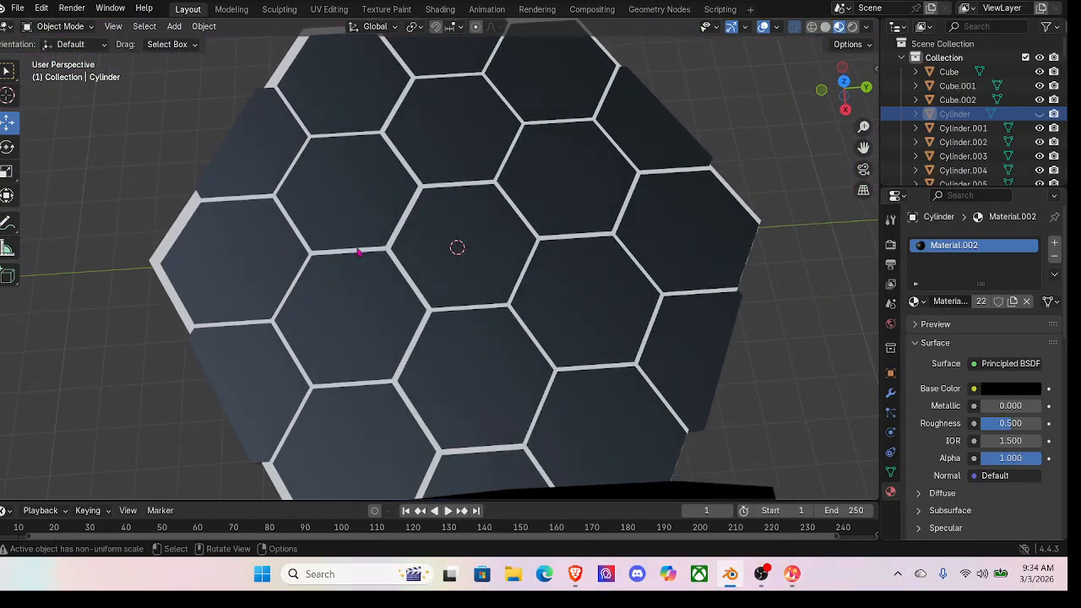
Step: Hide Model_Collider and Cylinder.067 so the pink layer of the hexagon floor is exposed
left_click(183, 218)
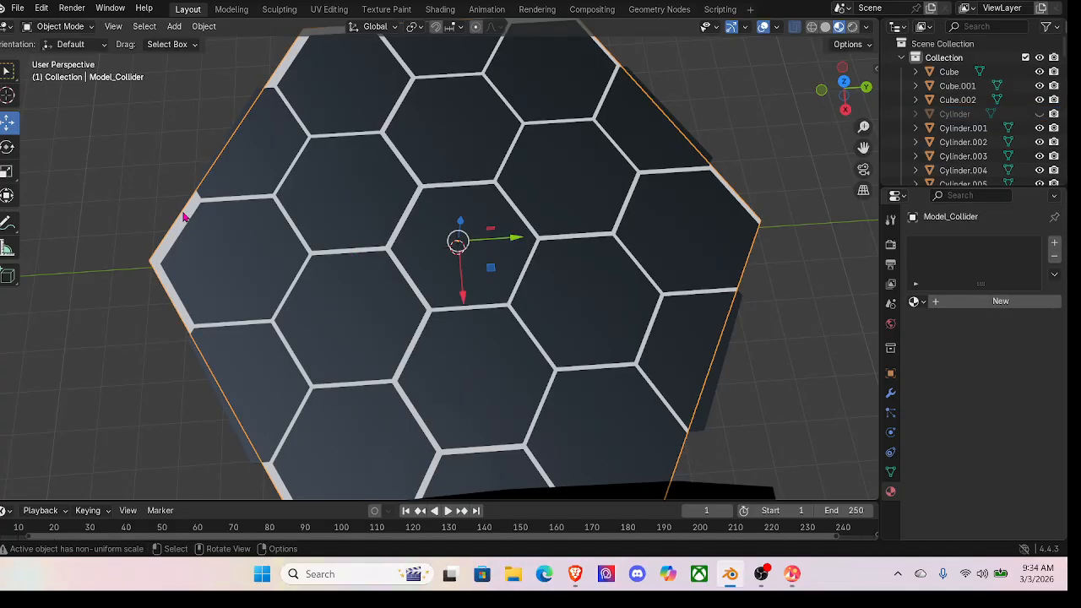
scroll(944, 144, "down", 8)
scroll(943, 143, "down", 15)
left_click(1041, 116)
left_click(1042, 116)
left_click(1041, 143)
Step: Select the pink emissive plate under the floor tiles and undo a trial vertical move of it
middle_click_drag(584, 251, 540, 229)
middle_click_drag(425, 332, 365, 393)
left_click(389, 346)
middle_click_drag(389, 346, 408, 402)
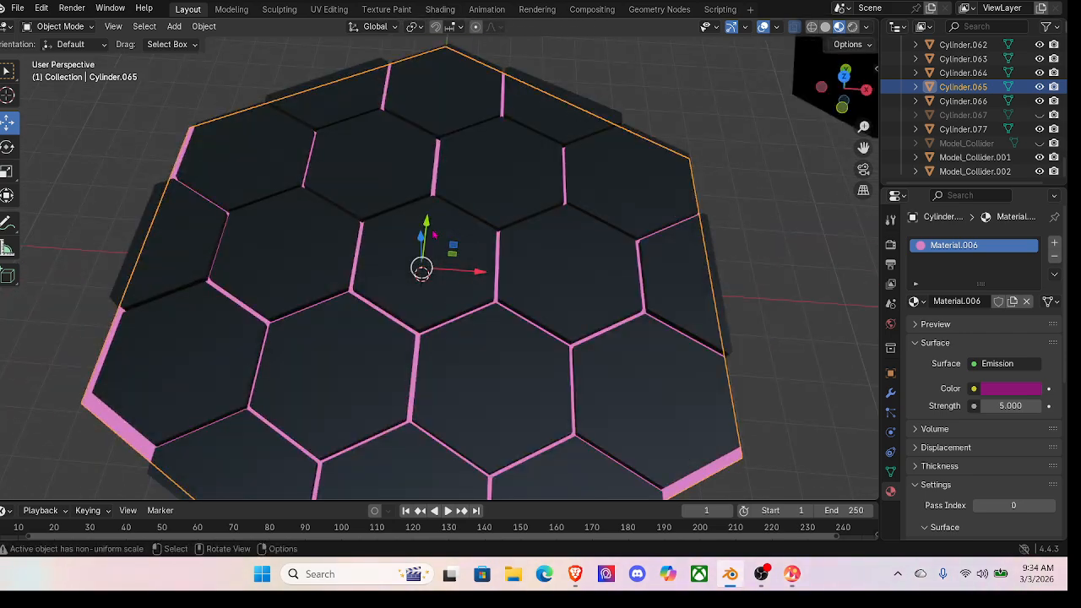
left_click_drag(421, 239, 419, 230)
key("ctrl+z")
Step: Bring the floor's edge and pink plate into a low side view and enlarge the timeline for keyframing
middle_click_drag(456, 274, 454, 189)
scroll(464, 183, "up", 1)
scroll(454, 186, "up", 1)
middle_click_drag(436, 240, 448, 218)
left_click_drag(580, 500, 577, 352)
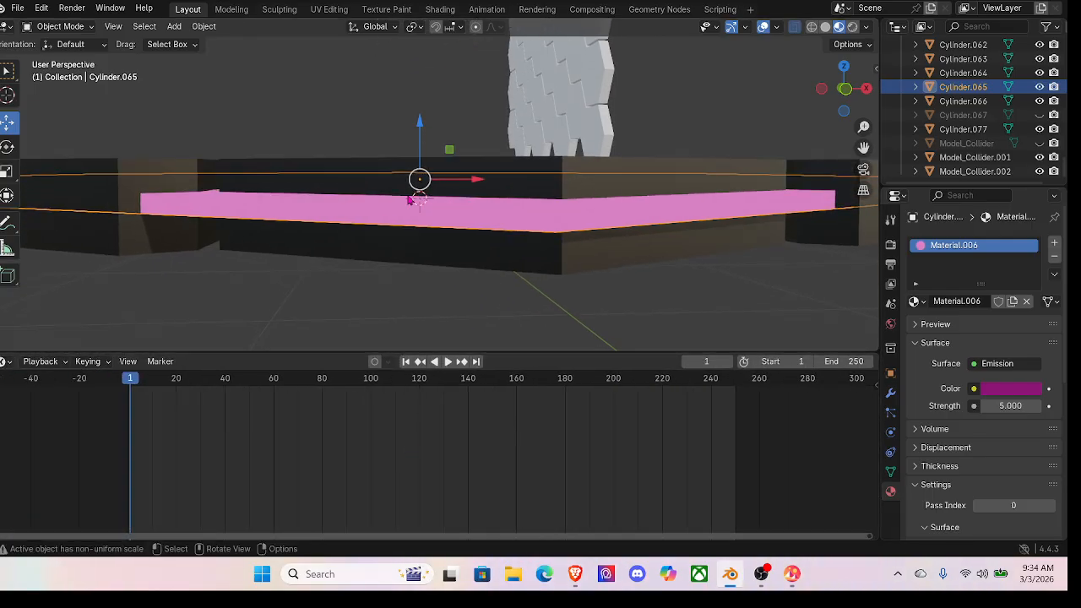
middle_click_drag(420, 201, 424, 237)
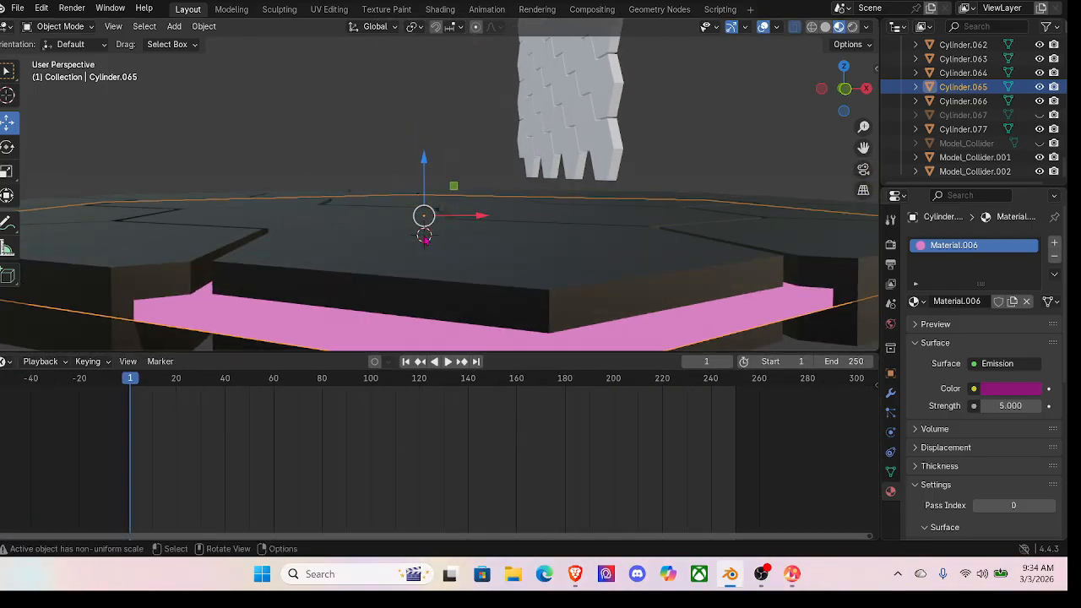
left_click_drag(345, 353, 346, 487)
left_click_drag(156, 488, 213, 424)
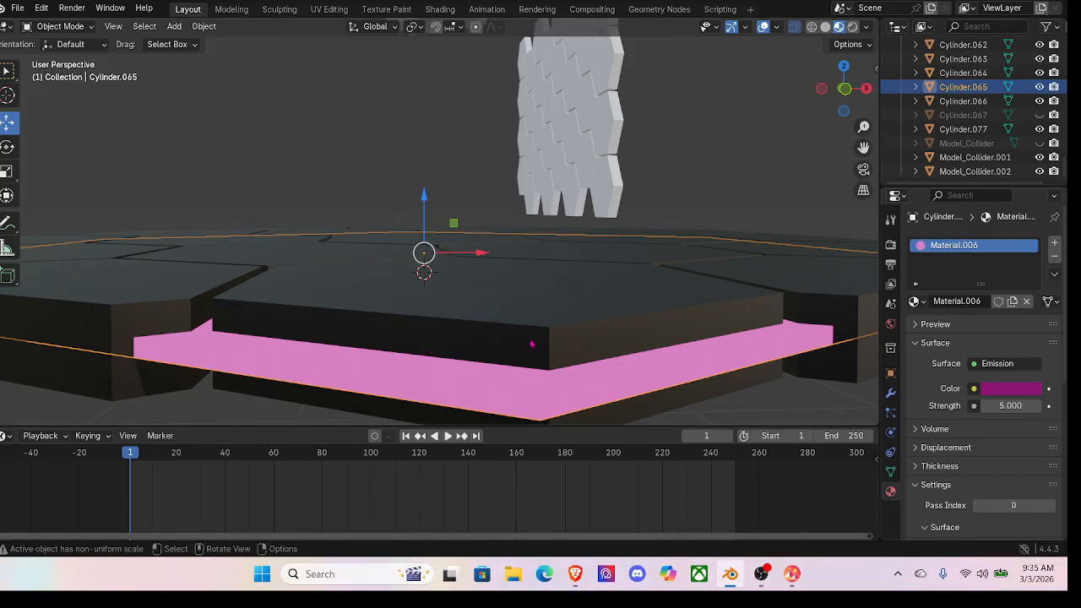
Step: Keyframe the pink plate at frame 1, and keyframe all channels at frame 120 with the plate raised about 0.055 m in Z
middle_click_drag(509, 303, 512, 300)
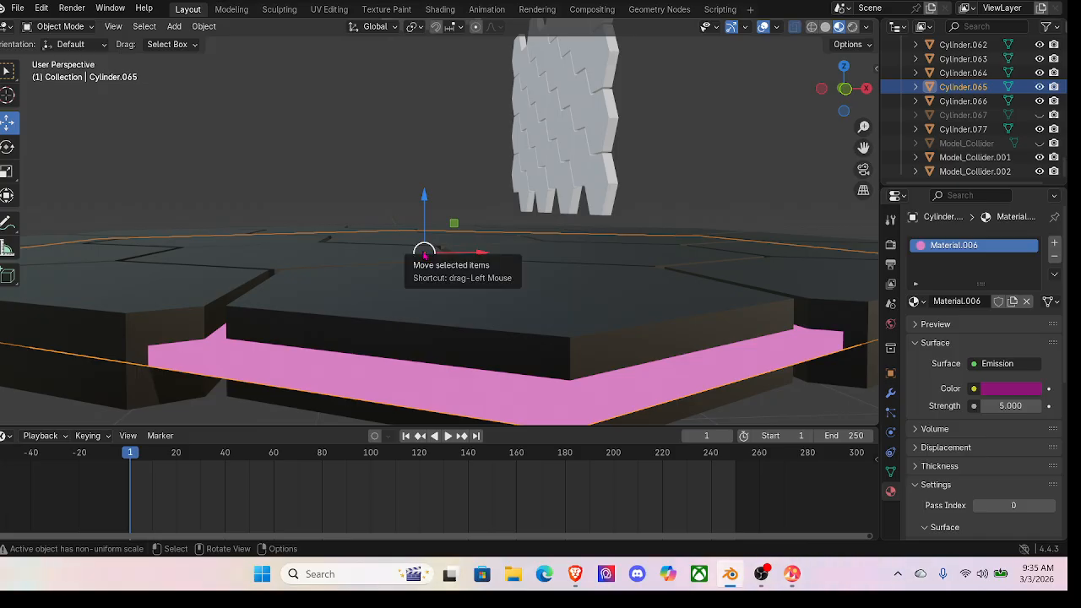
key("i")
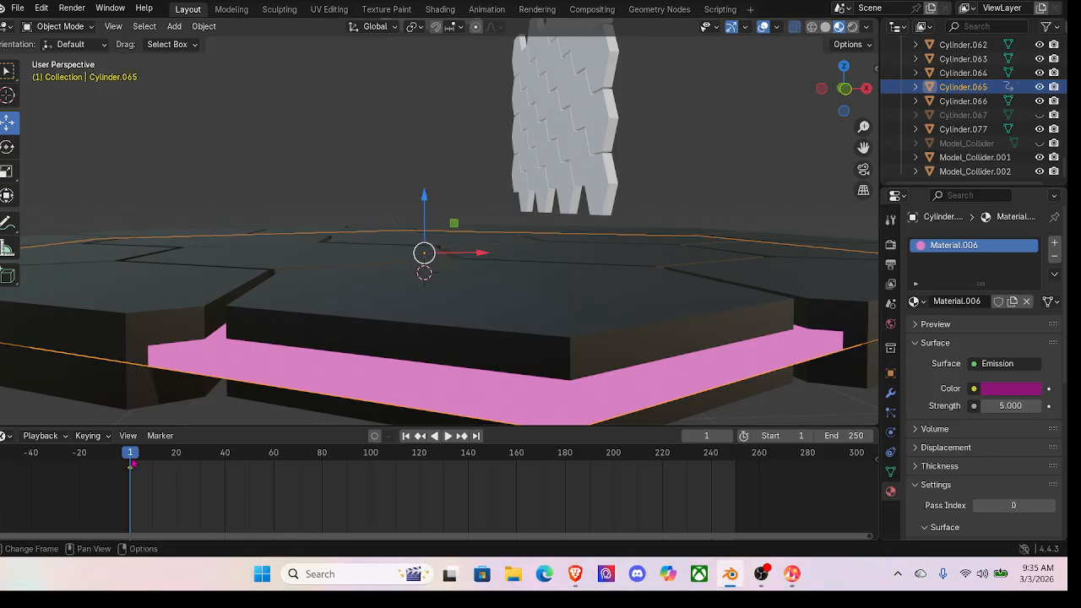
left_click_drag(132, 456, 420, 490)
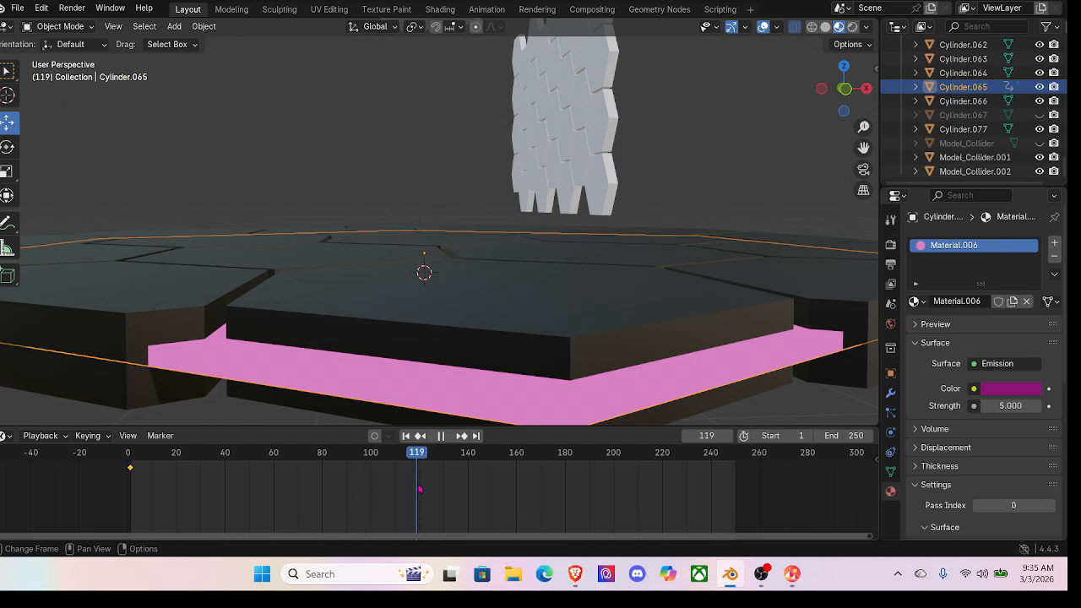
key("space")
left_click_drag(427, 199, 425, 192)
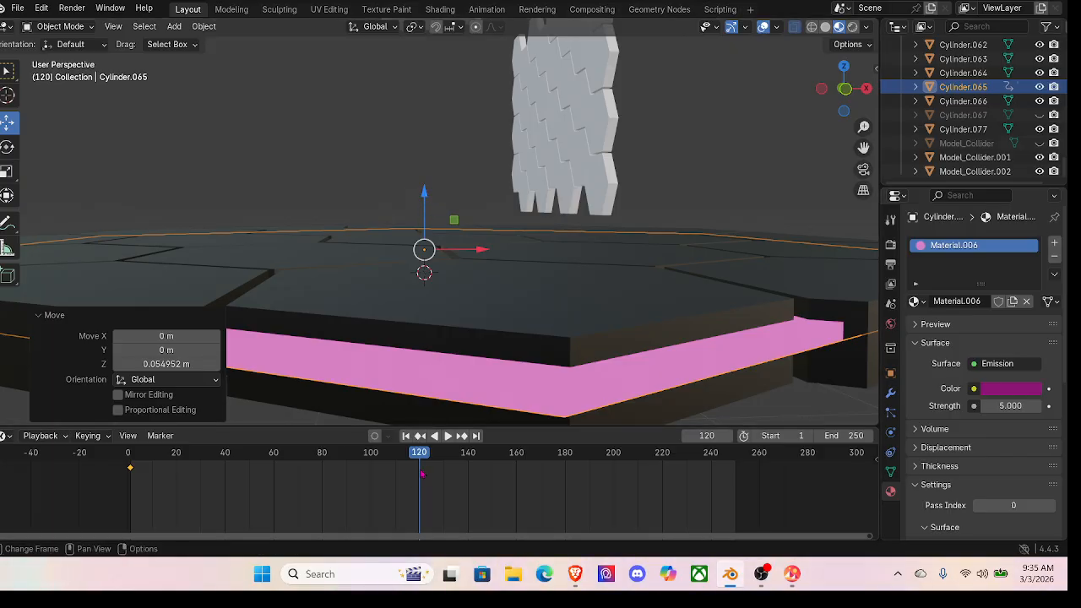
key("i")
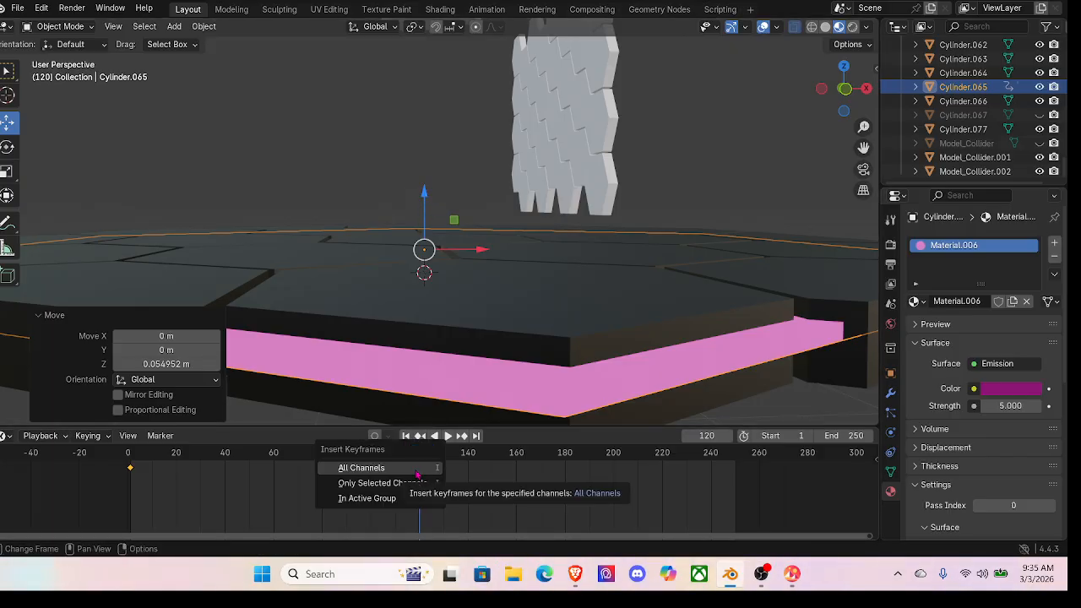
left_click(414, 470)
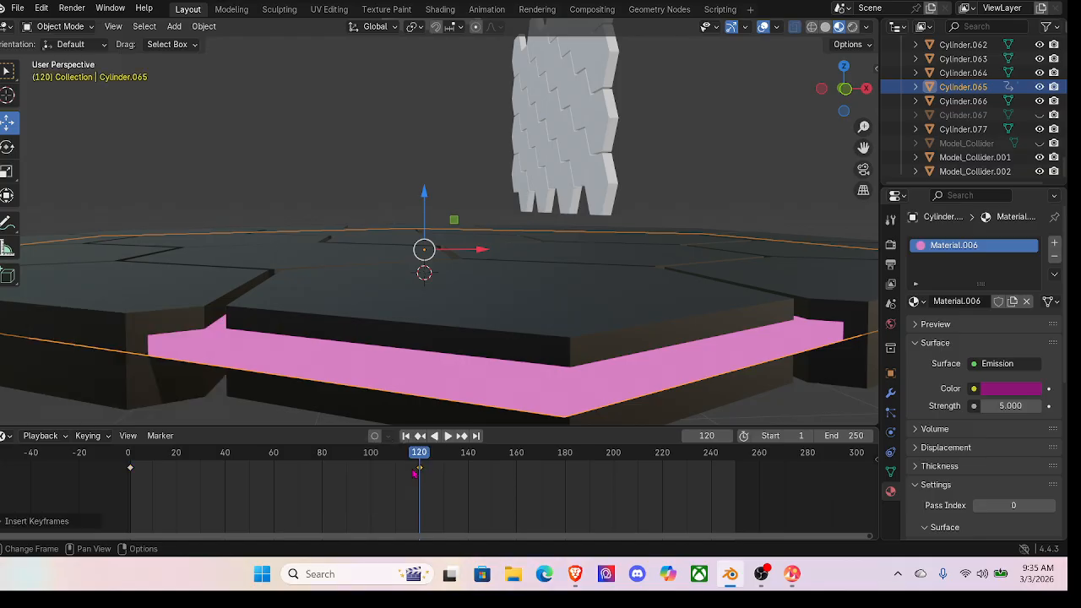
Step: Copy the plate's frame 1 keyframe and paste it at frame 250 to close the loop
left_click_drag(420, 458, 418, 458)
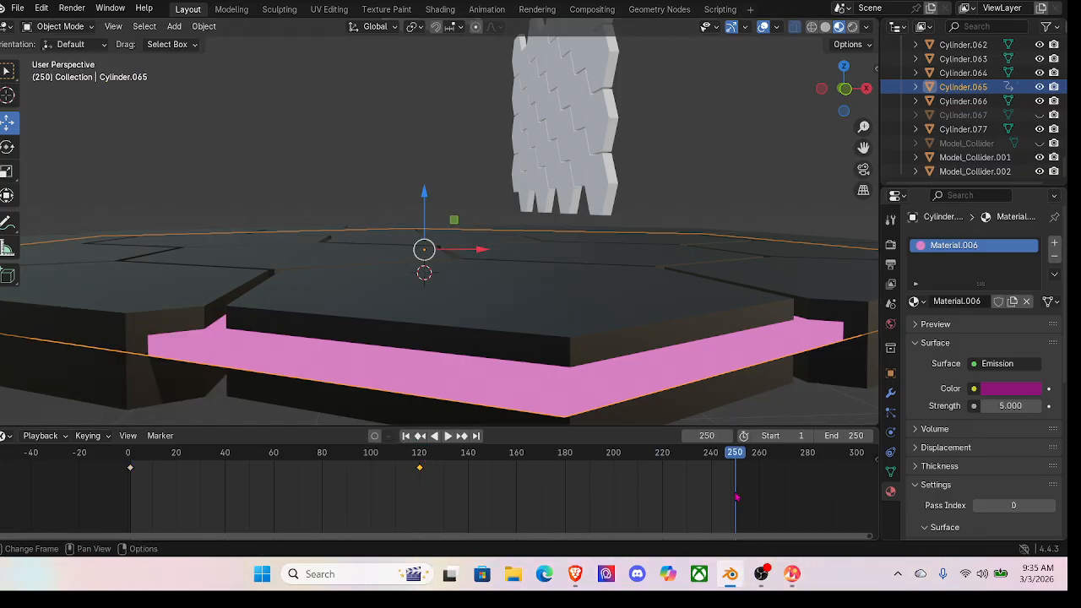
left_click_drag(734, 482, 132, 490)
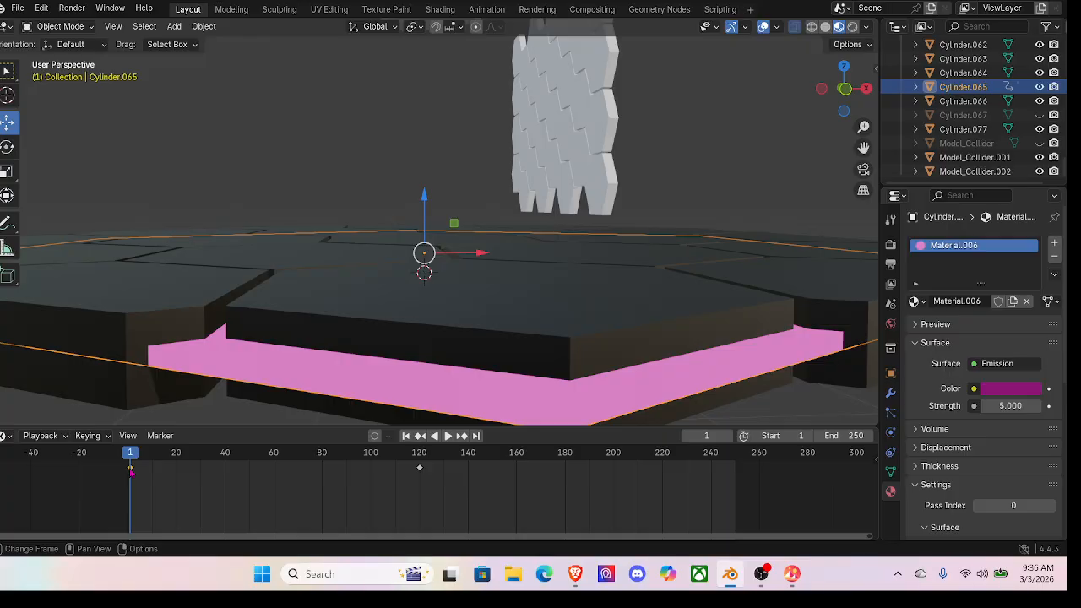
right_click(131, 474)
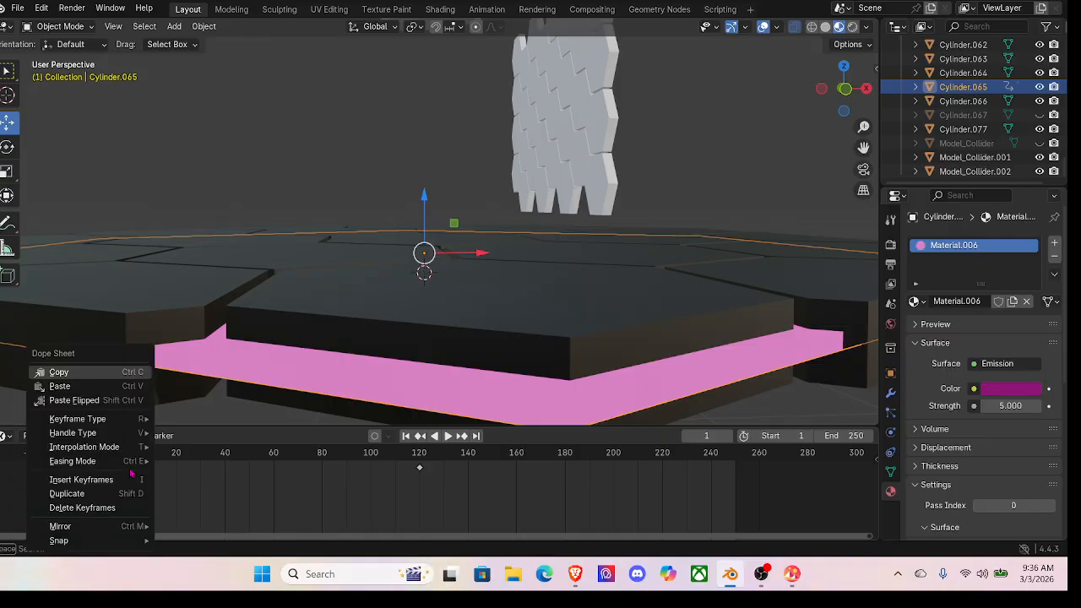
left_click(95, 372)
left_click_drag(141, 454, 701, 480)
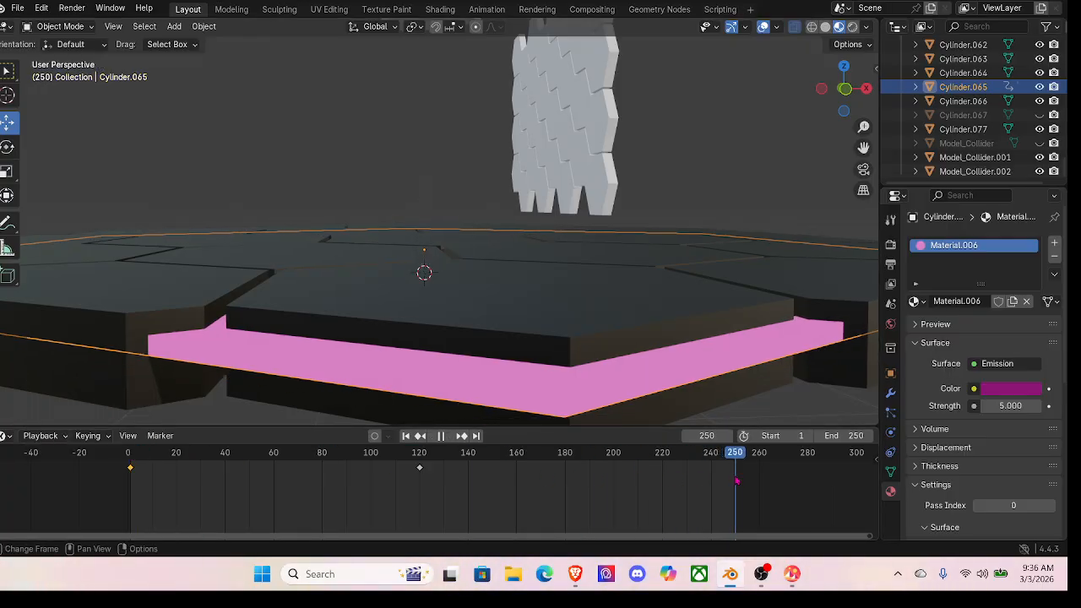
right_click(737, 482)
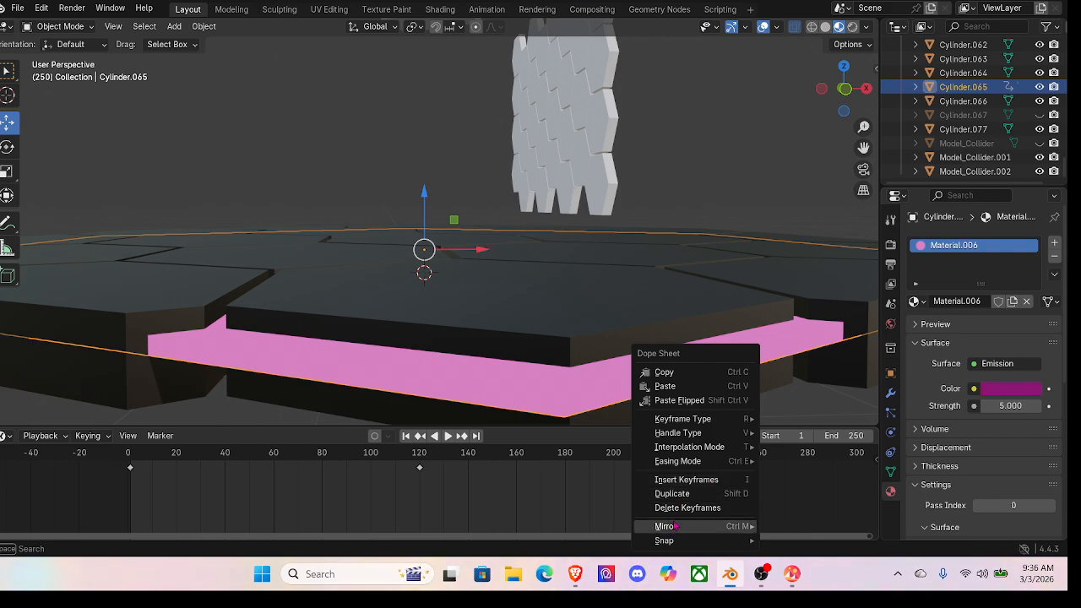
left_click(667, 386)
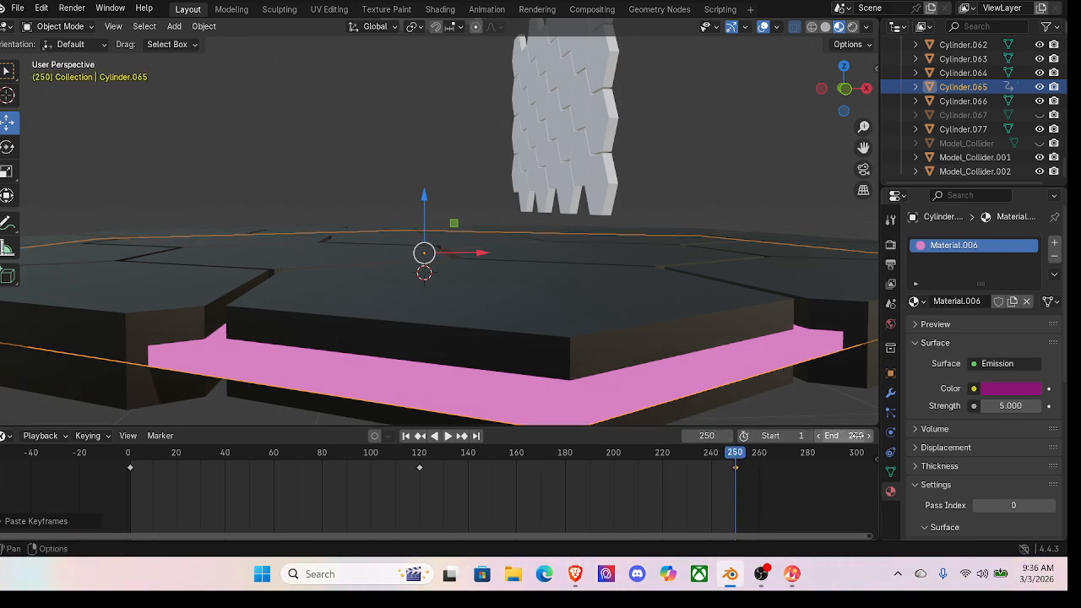
Step: Play the plate animation while viewing the floor from above, and stop playback
left_click(450, 436)
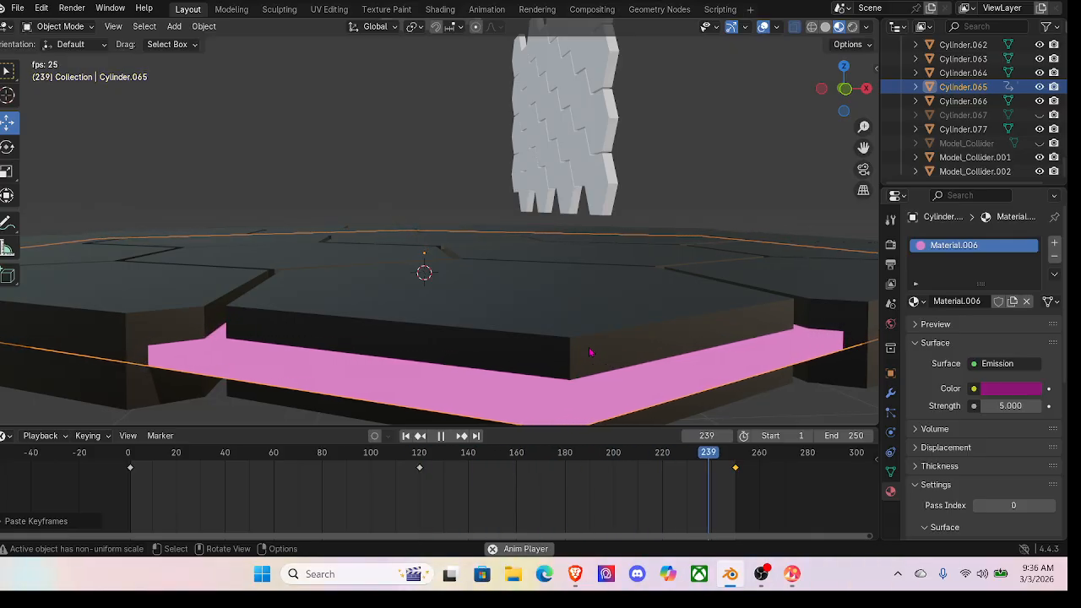
middle_click_drag(616, 320, 484, 241)
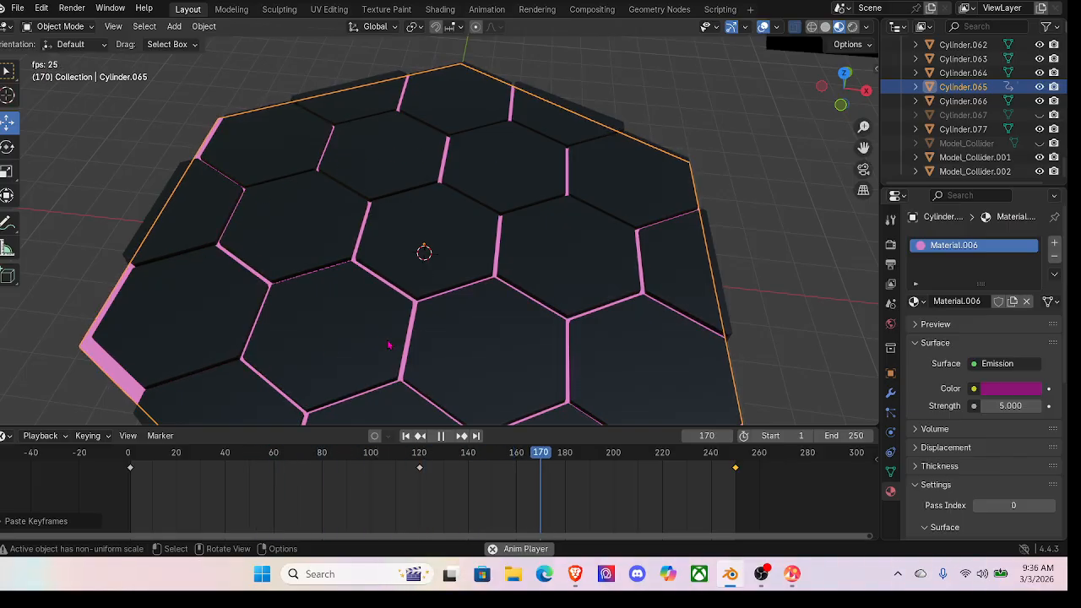
left_click(441, 436)
Step: Raise the pink plate about 0.039 m more in Z at frame 120 and insert the keyframe again
left_click_drag(541, 487, 420, 483)
left_click(419, 468)
middle_click_drag(458, 370, 431, 264)
scroll(460, 286, "up", 3)
left_click_drag(418, 203, 418, 197)
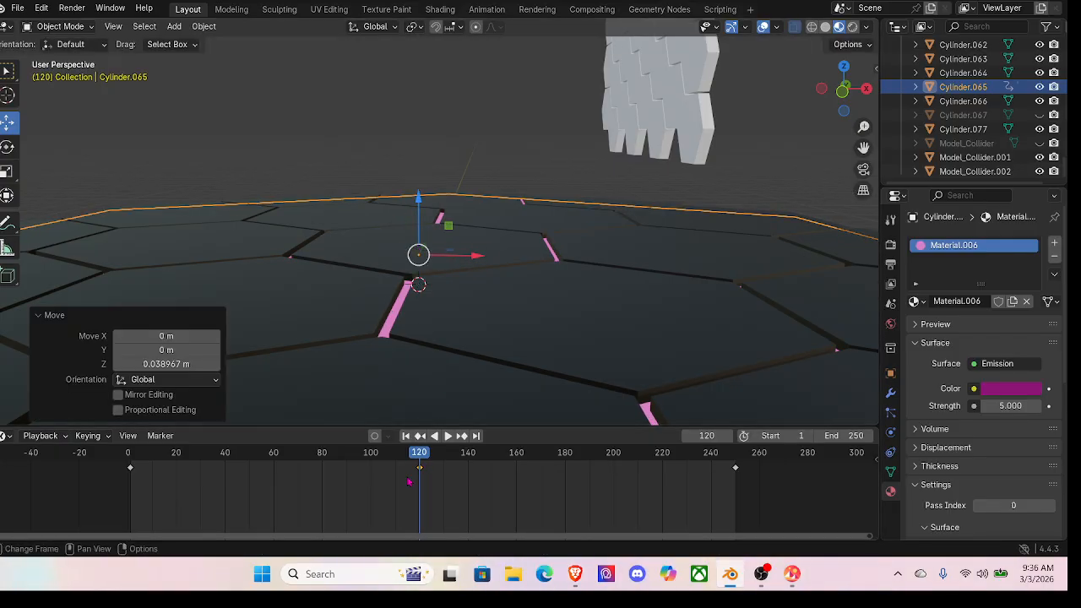
right_click(420, 474)
left_click(358, 483)
Step: Play back the revised glow animation between the floor tiles, stop it, and return to frame 1
middle_click_drag(525, 272, 435, 354)
left_click(448, 436)
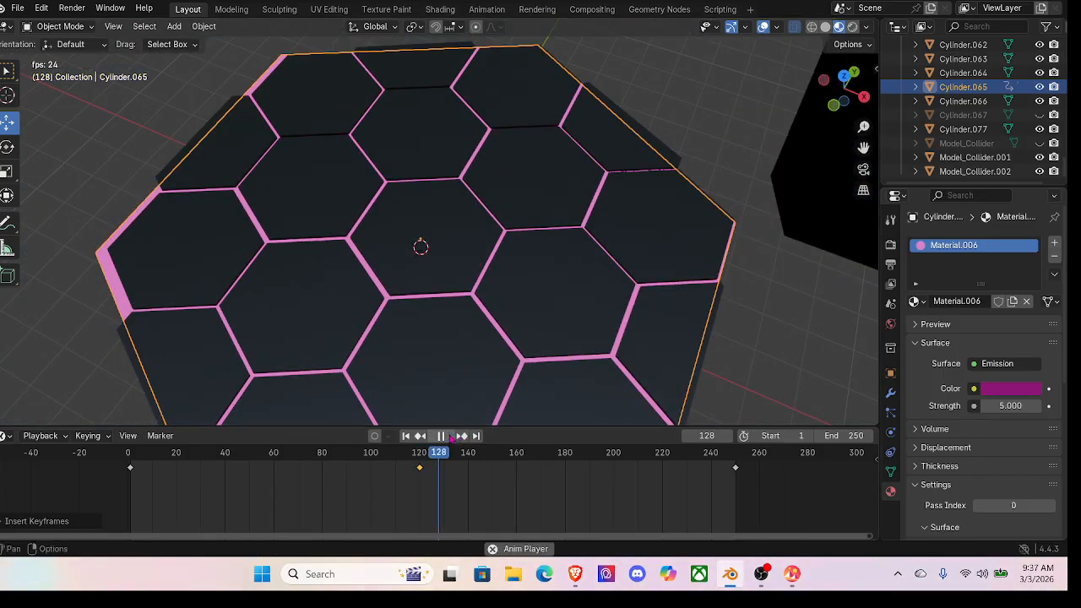
middle_click_drag(522, 346, 530, 357)
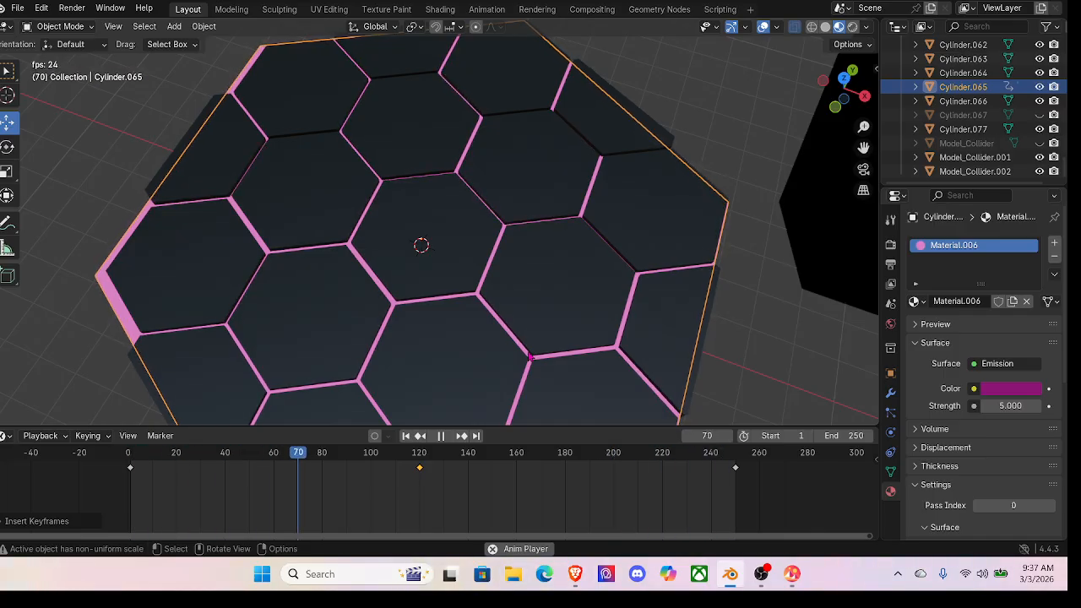
middle_click_drag(530, 357, 563, 299)
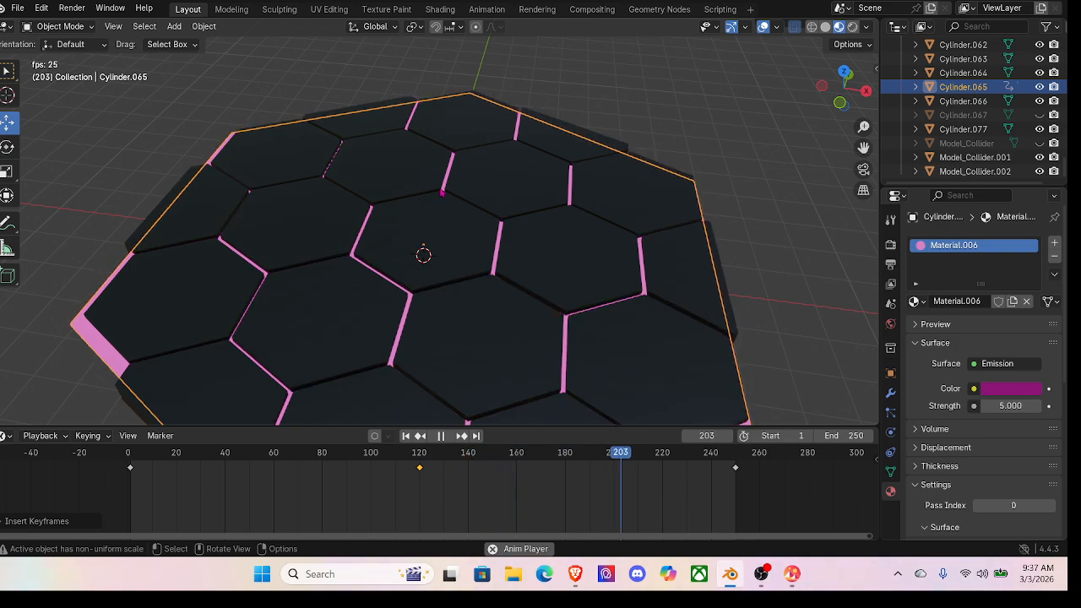
key("space")
left_click_drag(686, 473, 131, 484)
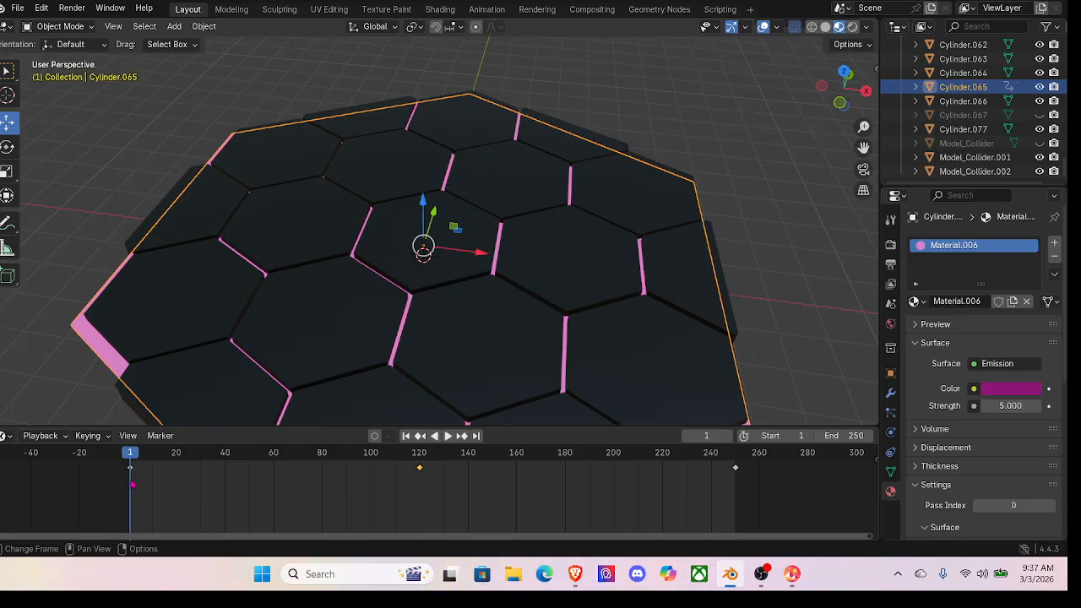
Step: Select five scattered dark hexagon floor tiles around the platform and join them into one object
middle_click_drag(453, 224, 459, 178)
middle_click_drag(304, 208, 287, 183)
left_click(281, 183)
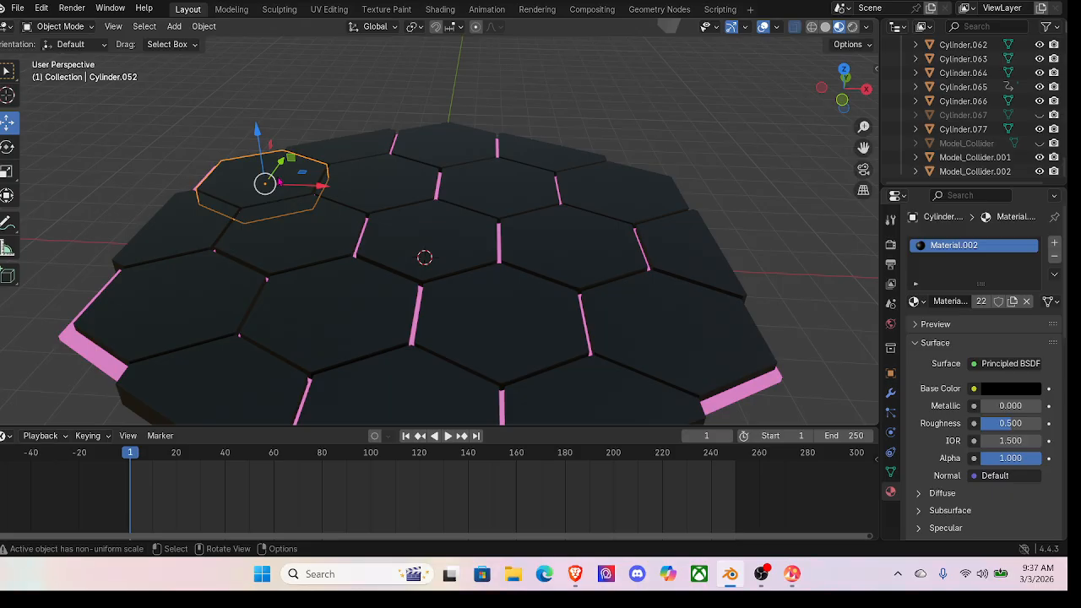
left_click(161, 308, "shift")
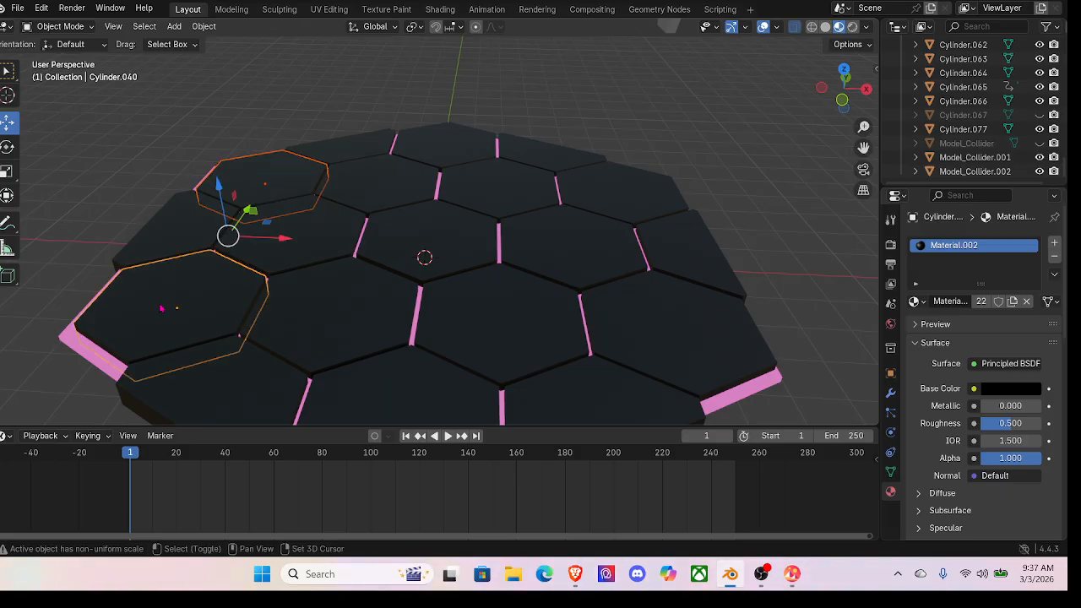
left_click(522, 156, "shift")
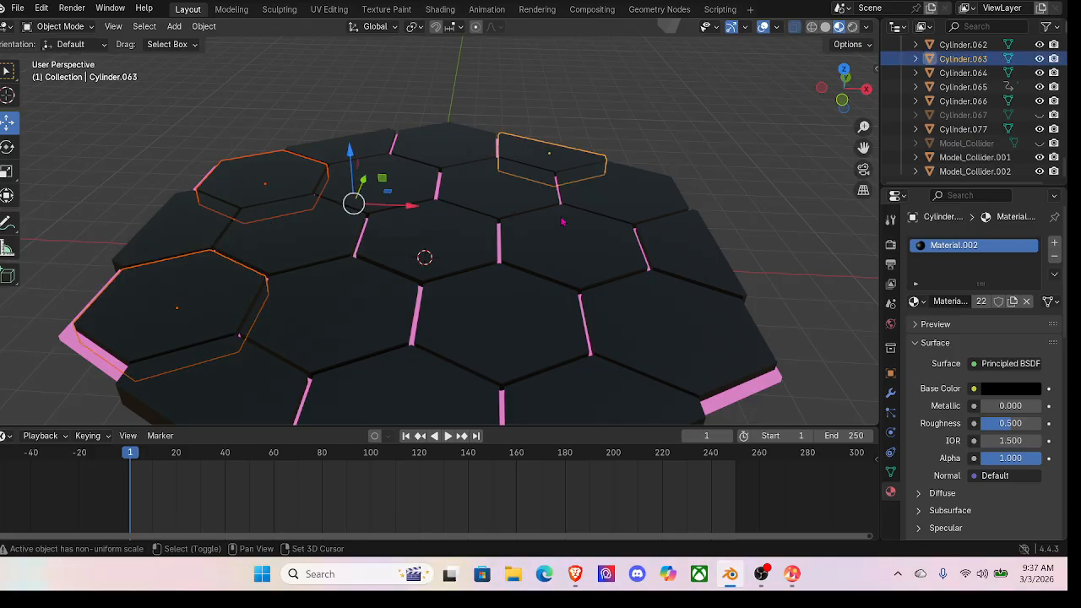
left_click(625, 194, "shift")
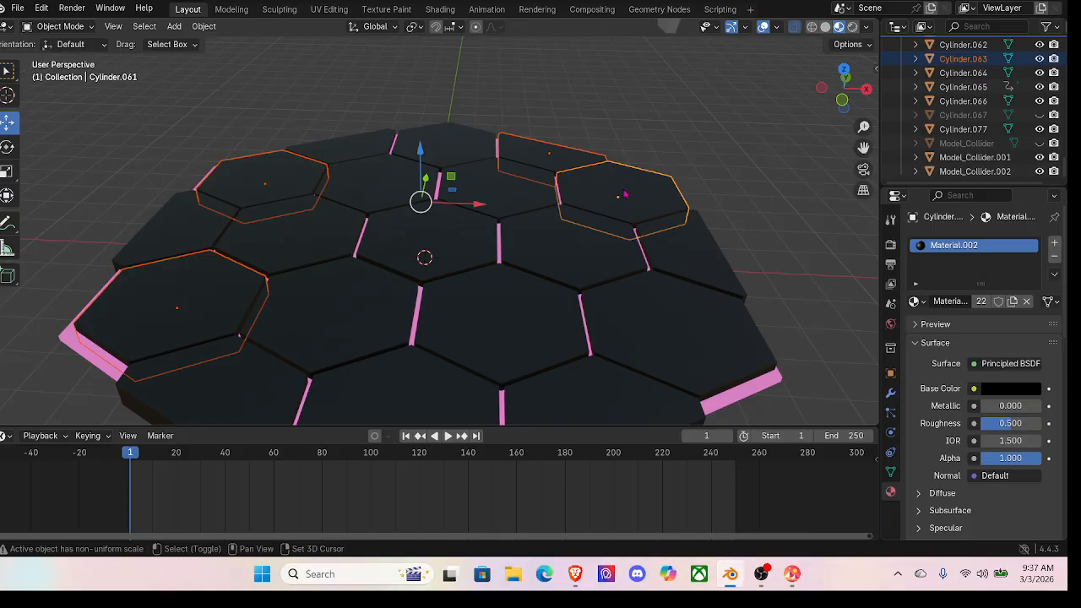
left_click(389, 401, "shift")
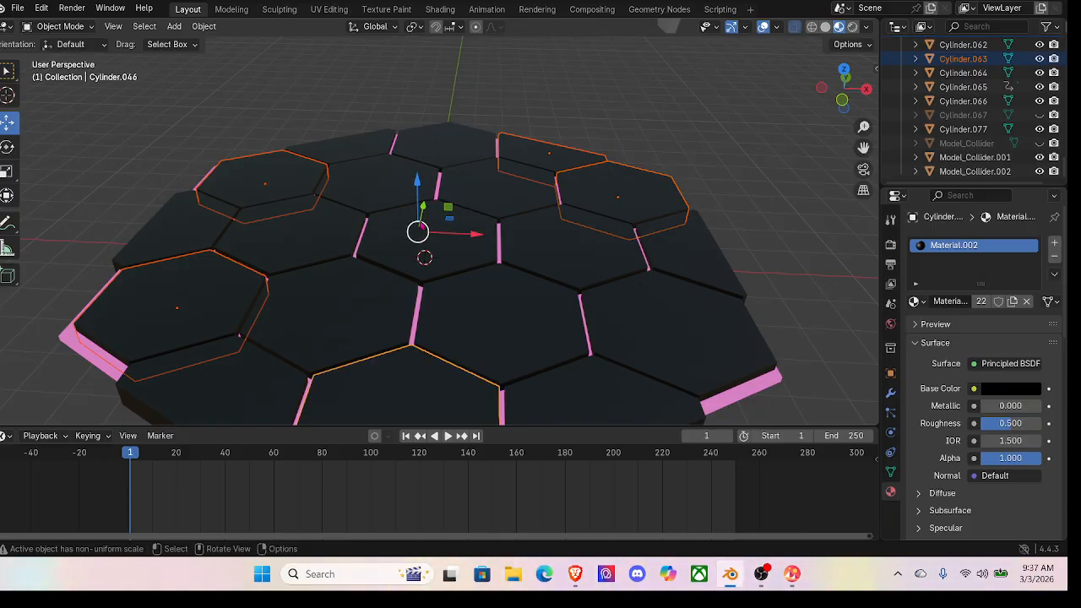
right_click(400, 381)
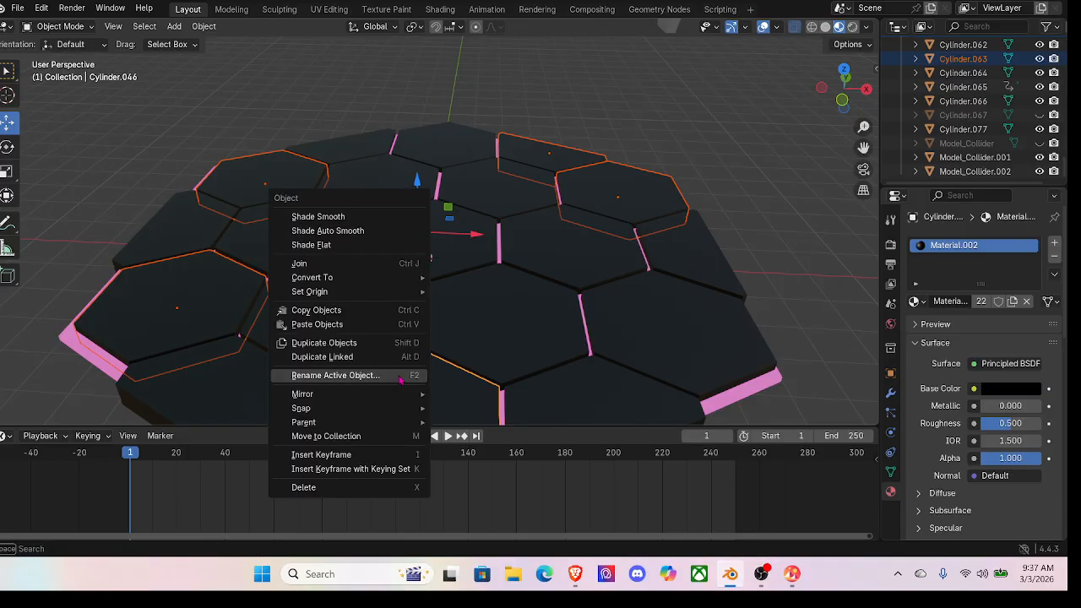
left_click(321, 268)
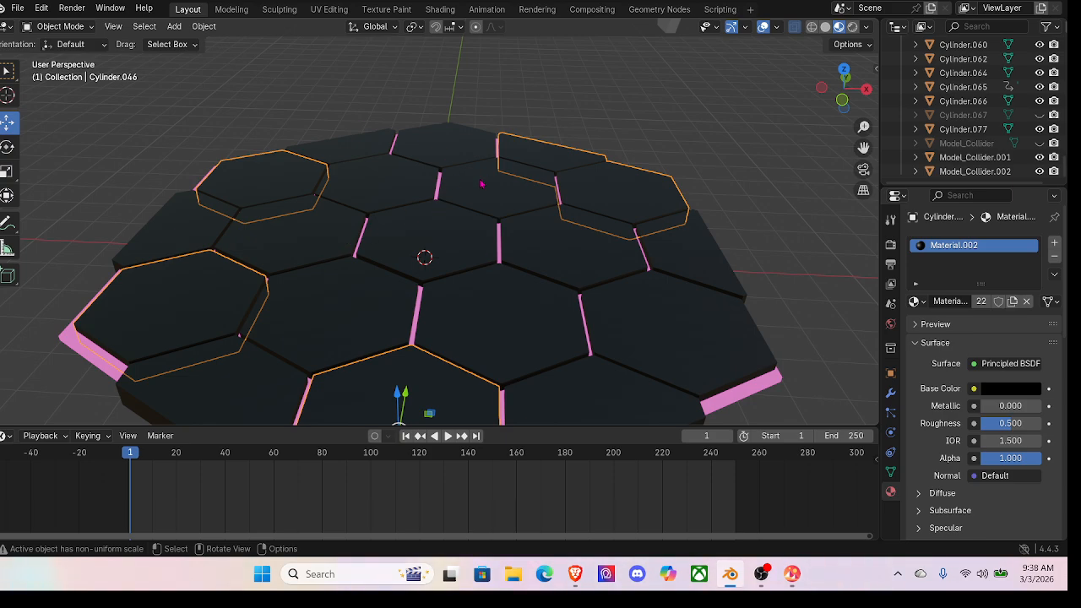
Step: Keyframe the joined tiles at frame 1, and raise them about 0.067 m in Z with another keyframe at frame 92
middle_click_drag(459, 217, 430, 244)
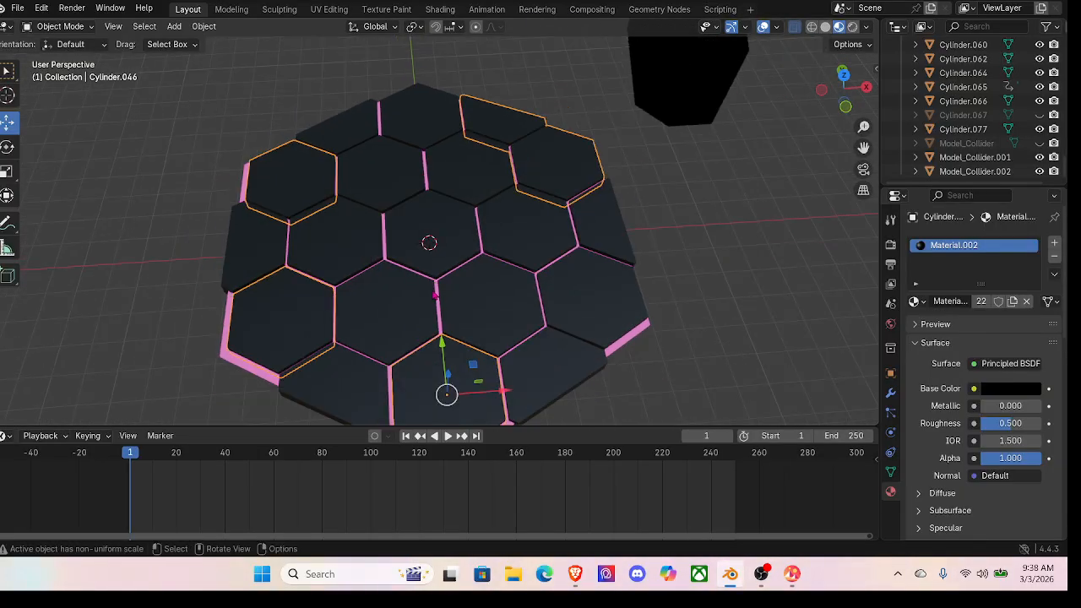
middle_click_drag(429, 244, 441, 244)
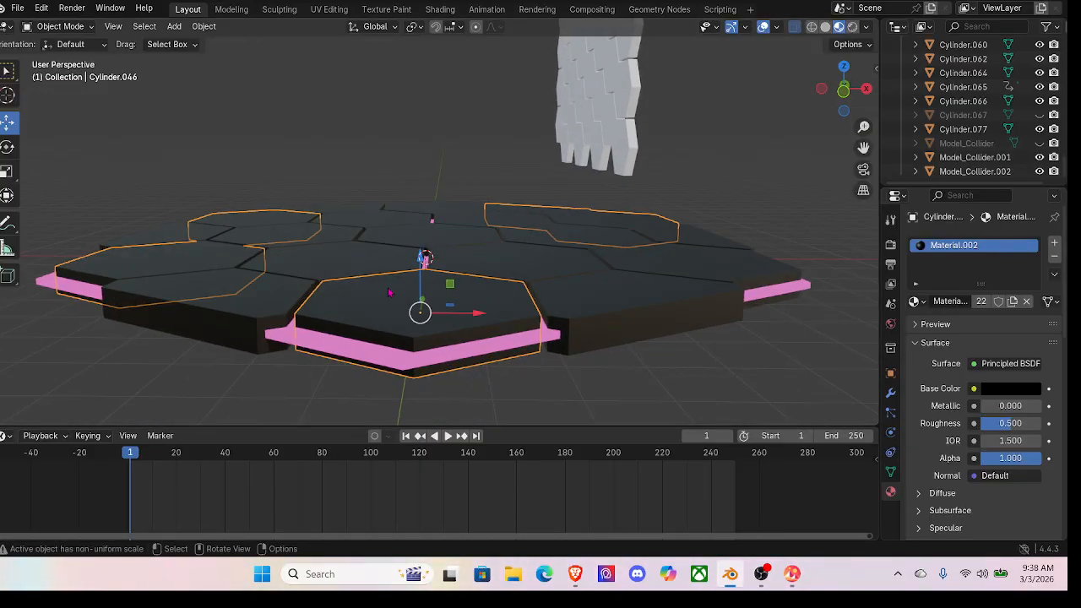
left_click_drag(135, 458, 733, 503)
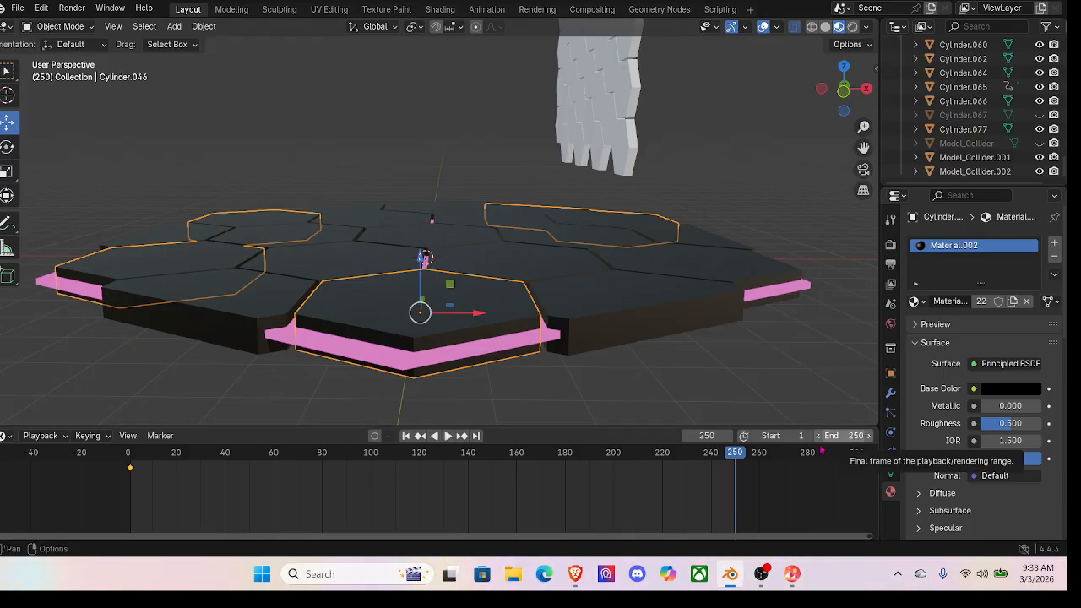
left_click_drag(738, 457, 351, 487)
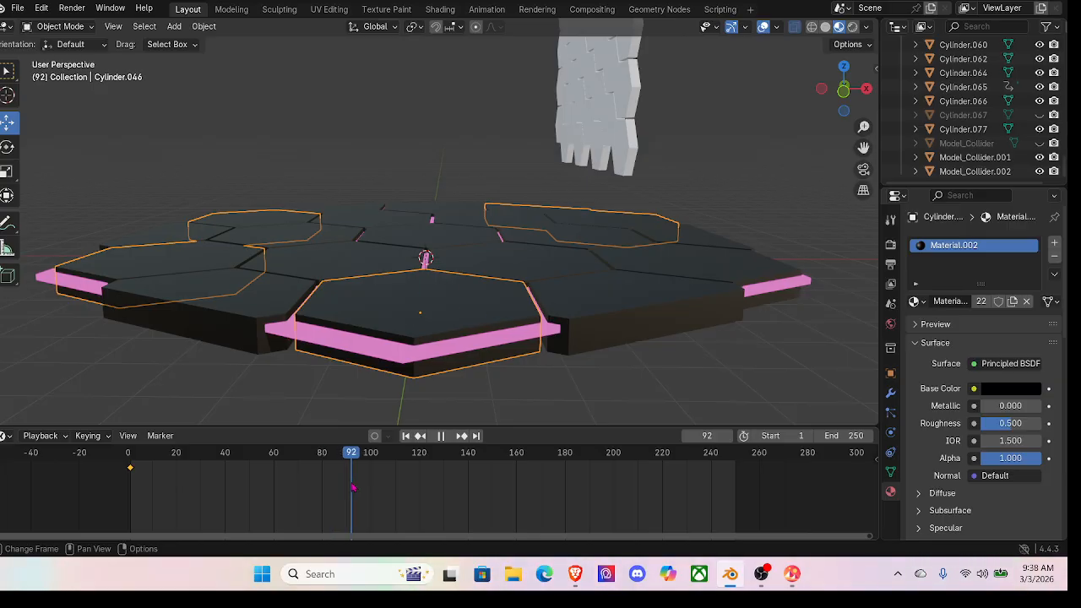
scroll(477, 277, "up", 5)
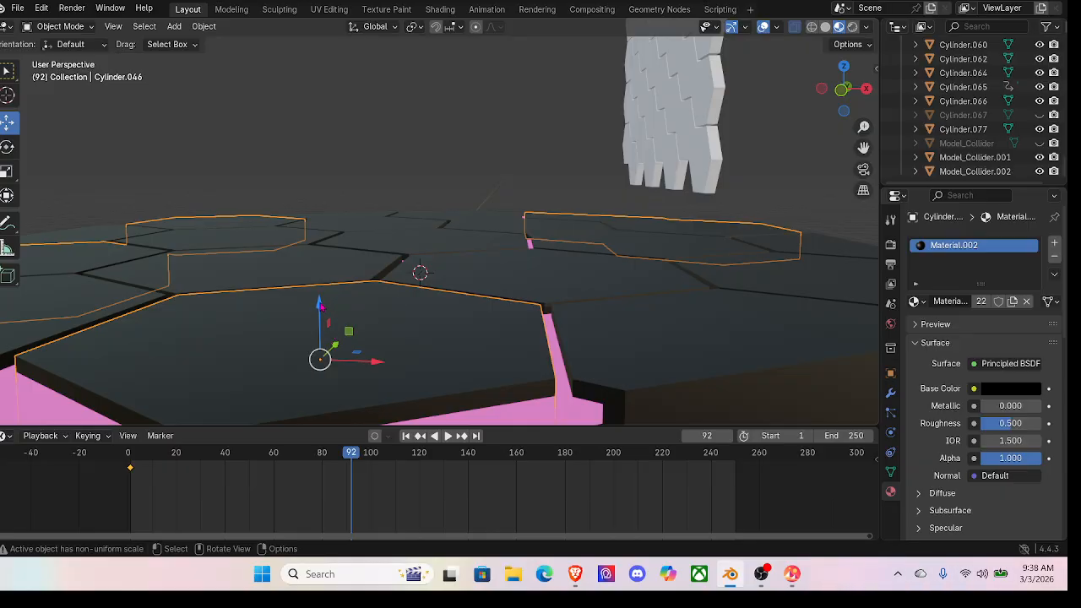
left_click_drag(320, 306, 320, 291)
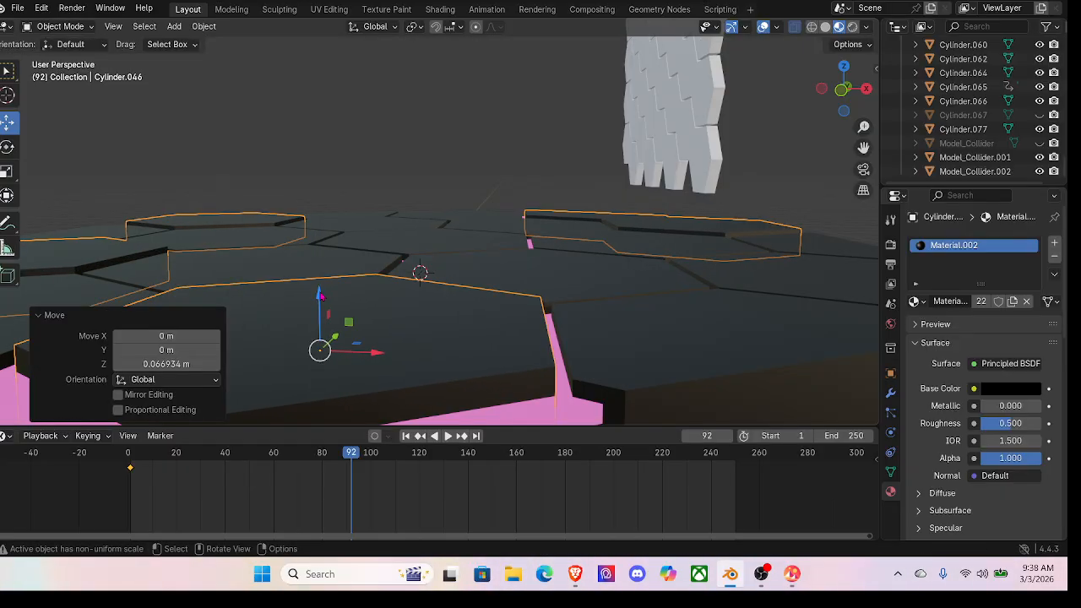
key("i")
Step: Lower the joined tiles slightly in Z at frame 164 and insert a keyframe
key("space")
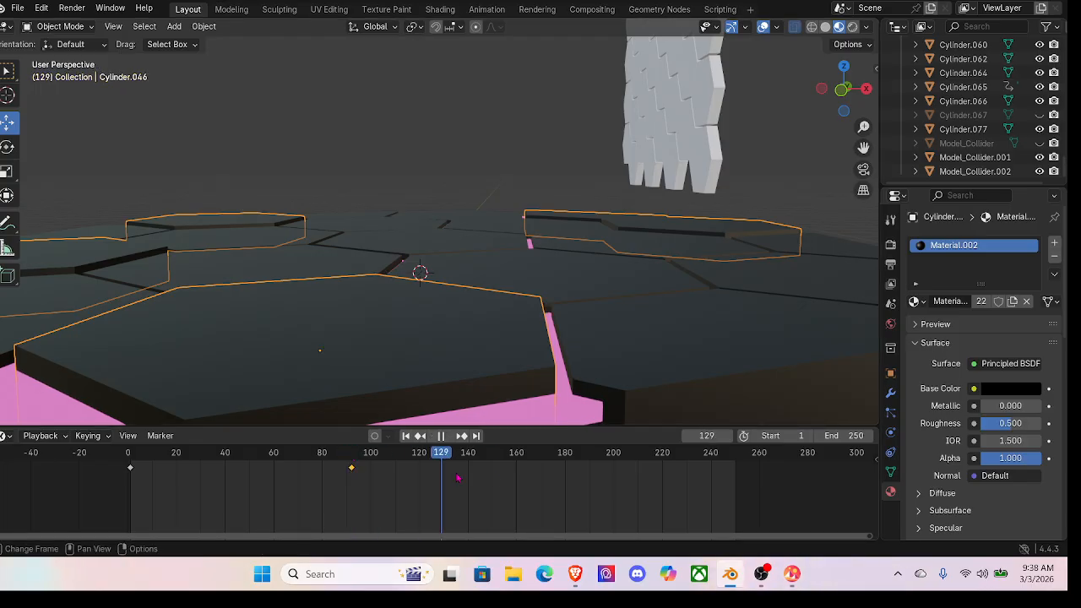
key("space")
left_click_drag(320, 293, 322, 313)
key("i")
Step: Copy the joined tiles' frame 1 keyframe and paste it at frame 250 to close the loop
left_click_drag(502, 506, 131, 478)
right_click(131, 475)
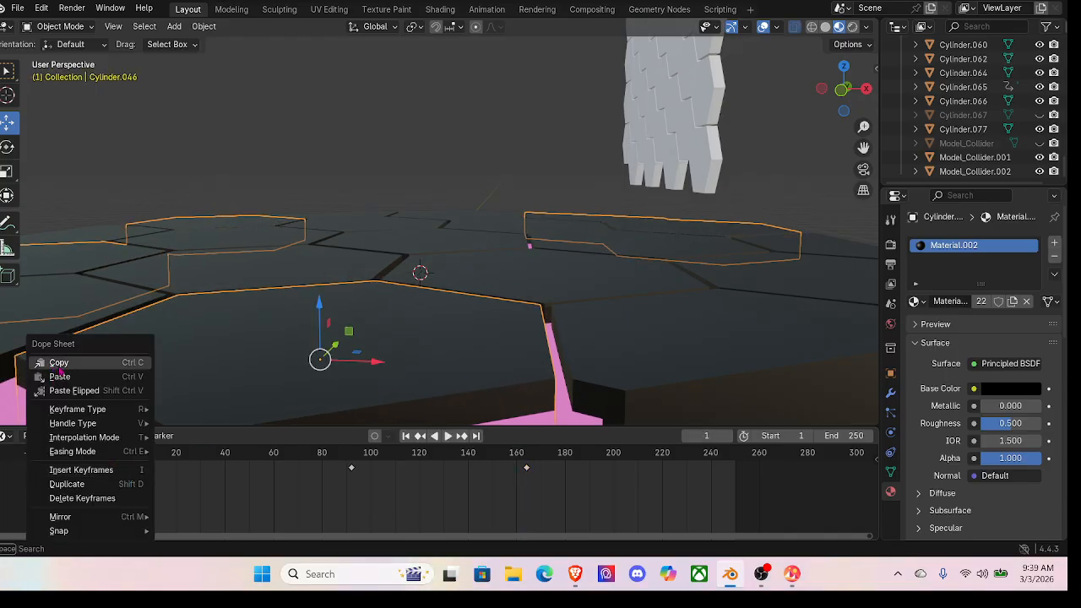
left_click(55, 362)
left_click_drag(132, 461, 737, 498)
right_click(737, 476)
left_click(668, 387)
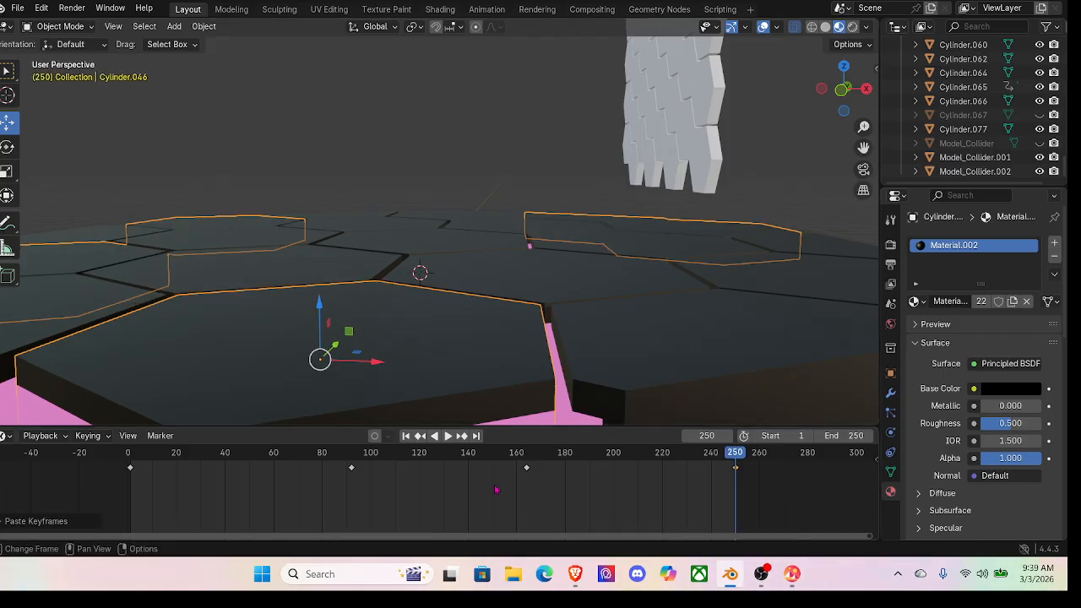
Step: Deselect the tiles and play back their movement together with the pink glow from above, and stop playback
left_click(447, 436)
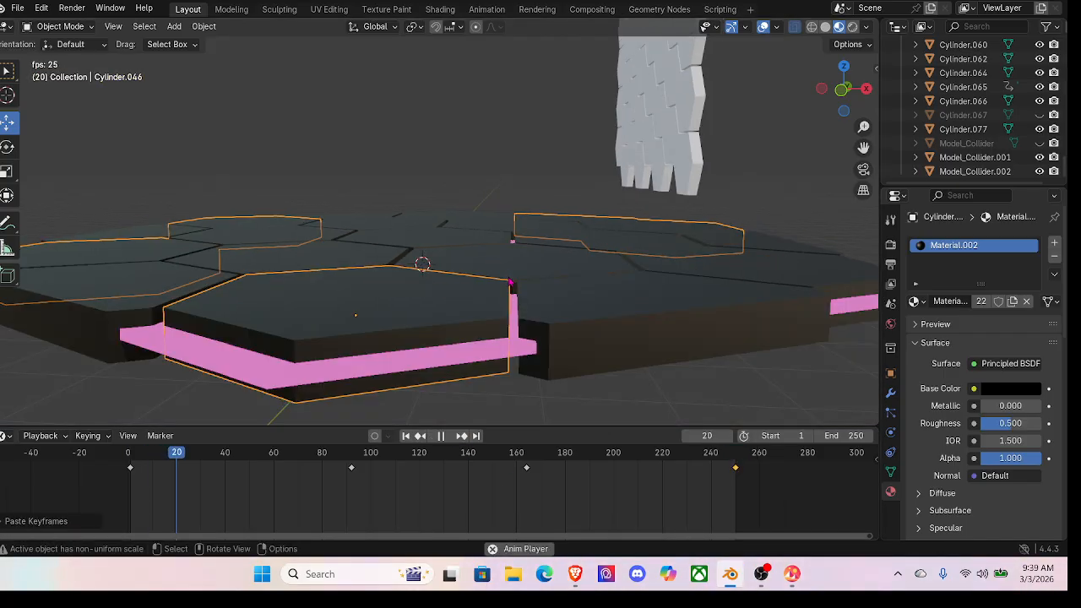
left_click(579, 94)
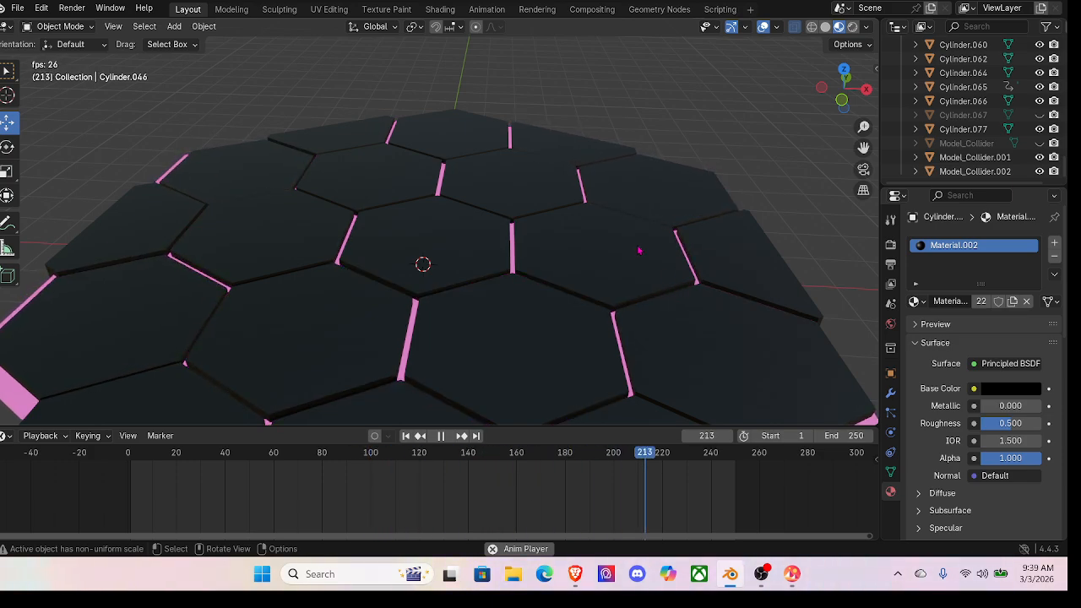
middle_click_drag(639, 250, 606, 274)
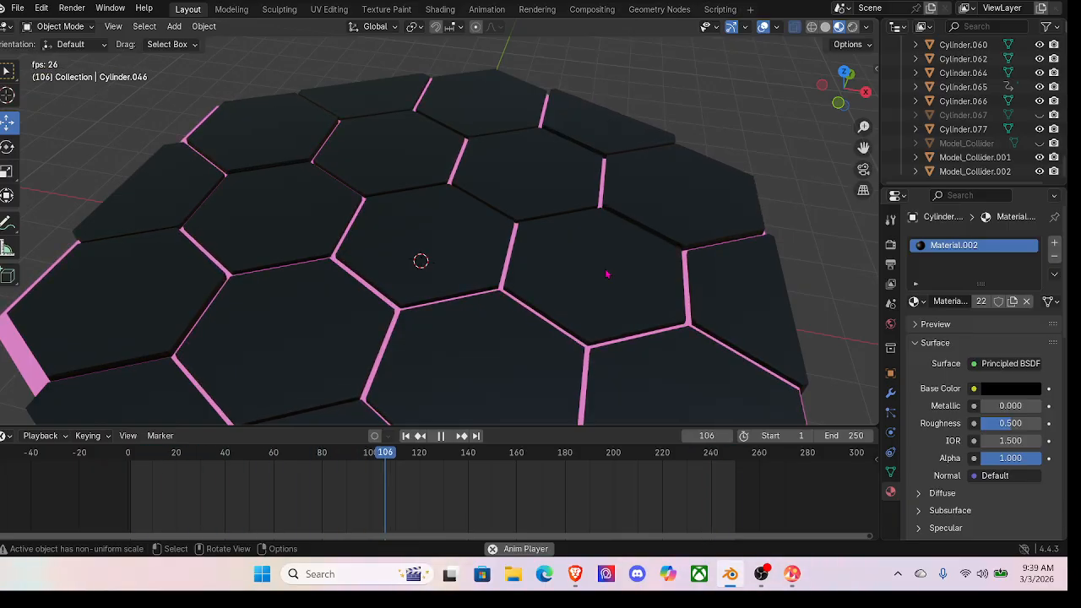
key("space")
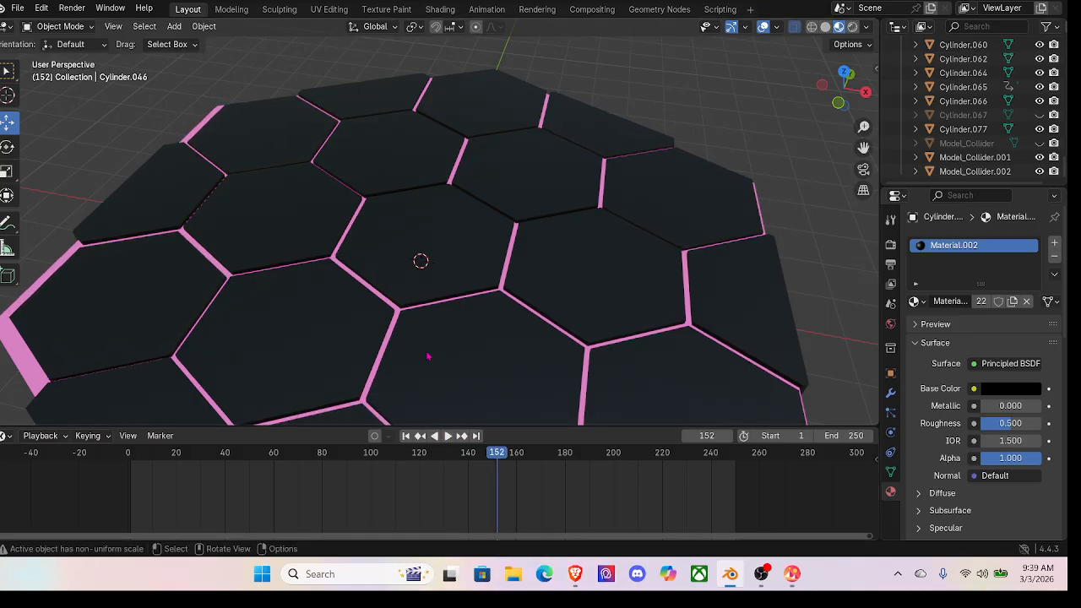
Step: Raise the joined tiles about 0.188 m more in Z at frame 92 and insert the keyframe again
left_click(289, 138)
left_click_drag(490, 454, 354, 482)
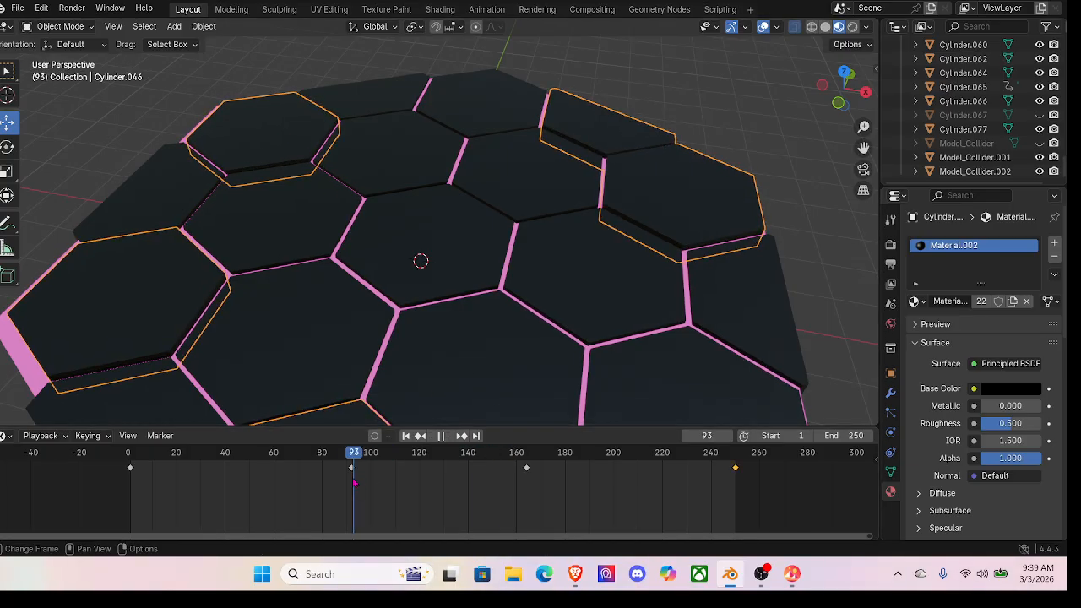
middle_click_drag(359, 418, 375, 331)
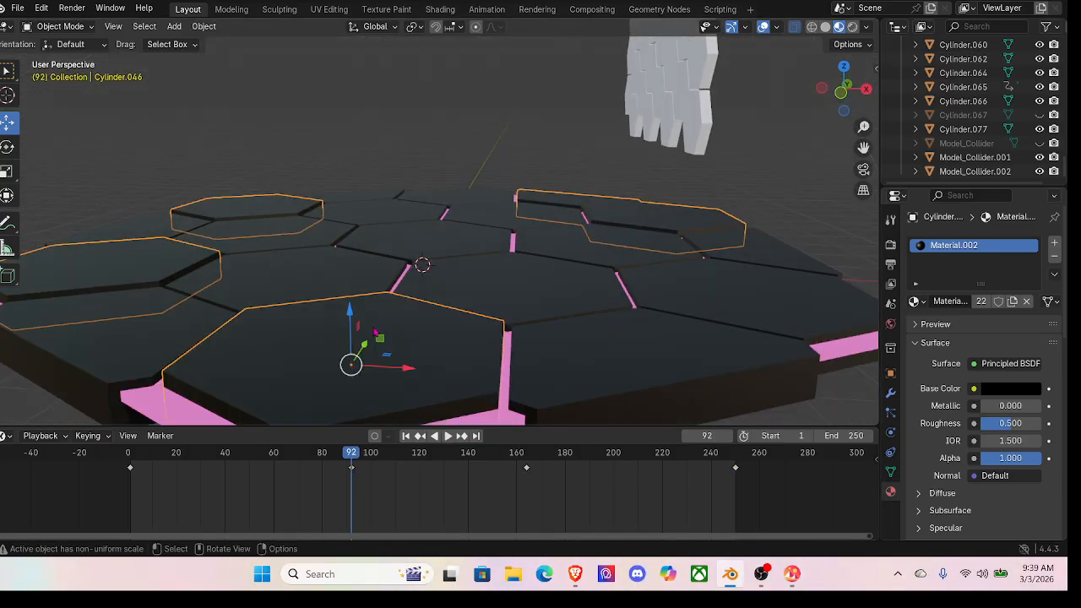
left_click_drag(352, 313, 351, 295)
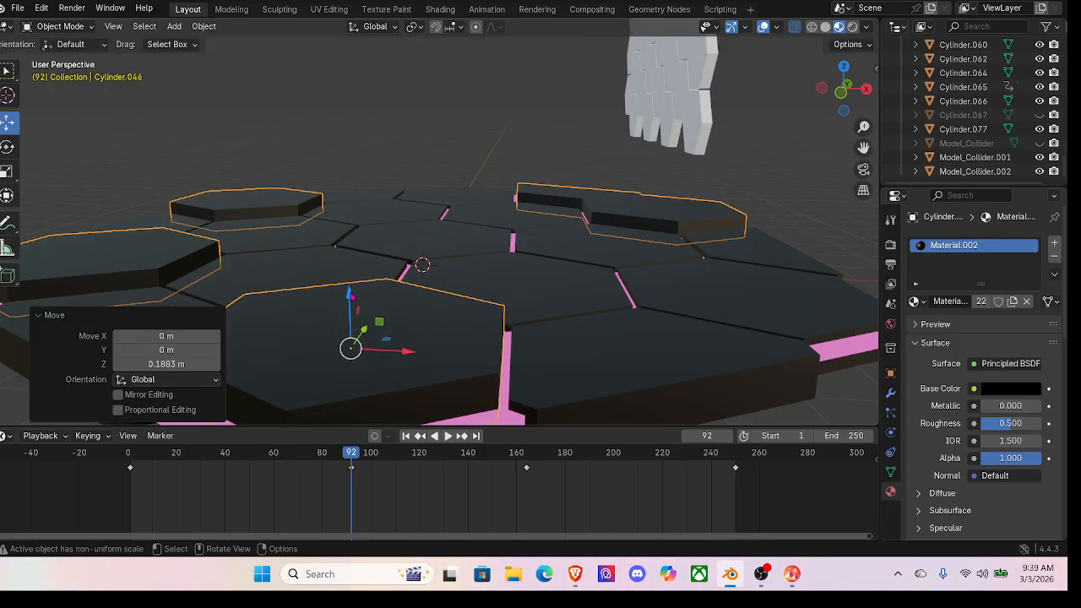
key("i")
Step: Lower the joined tiles a little further in Z at frame 164 and replace the keyframe there
left_click_drag(351, 453, 529, 487)
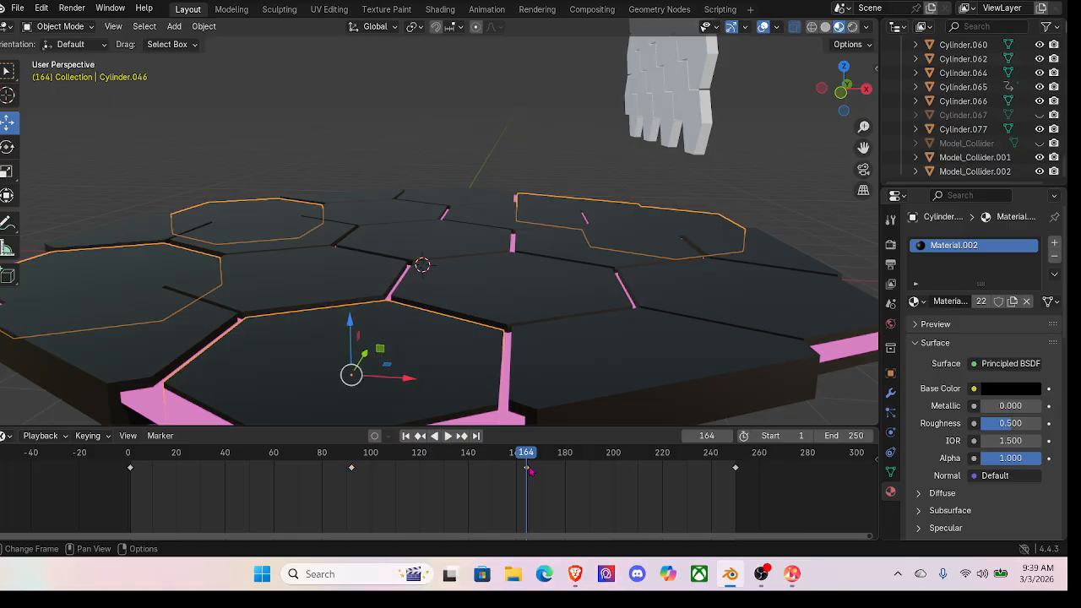
left_click_drag(352, 320, 352, 326)
key("i")
Step: Inspect the tiles against the pink plate at frame 164, and raise the joined tiles slightly in Z to cover it
middle_click_drag(464, 282, 473, 353)
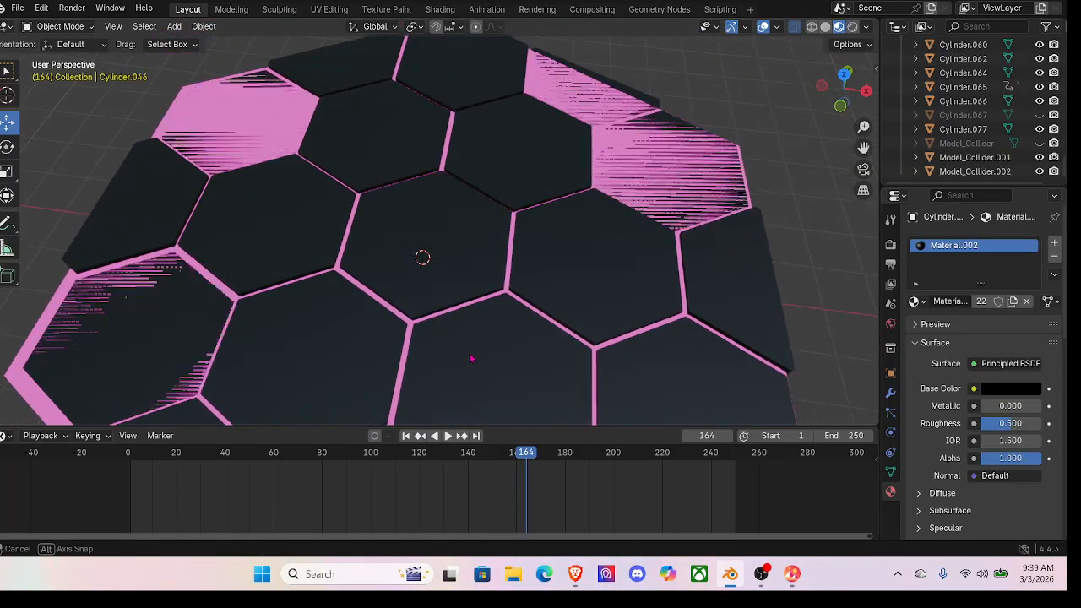
middle_click_drag(574, 284, 577, 251)
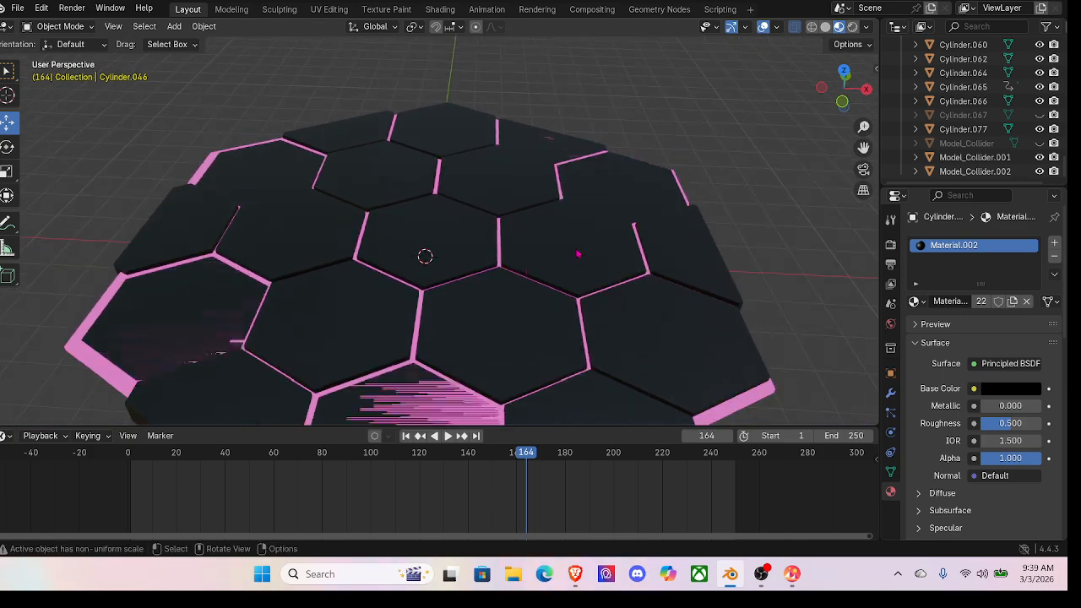
left_click(280, 173)
middle_click_drag(389, 255, 398, 217)
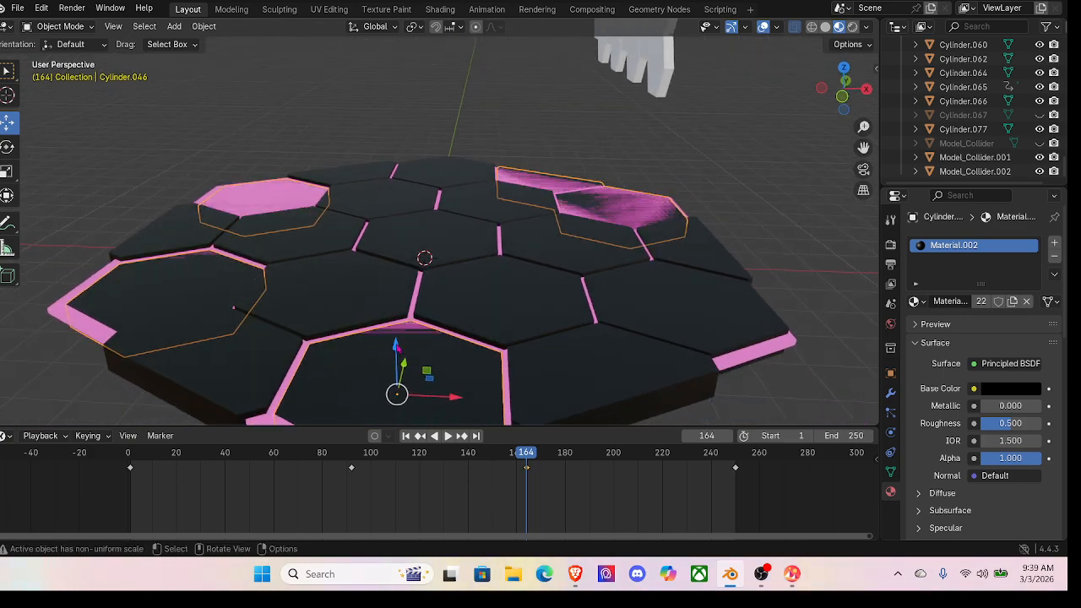
left_click_drag(396, 345, 395, 346)
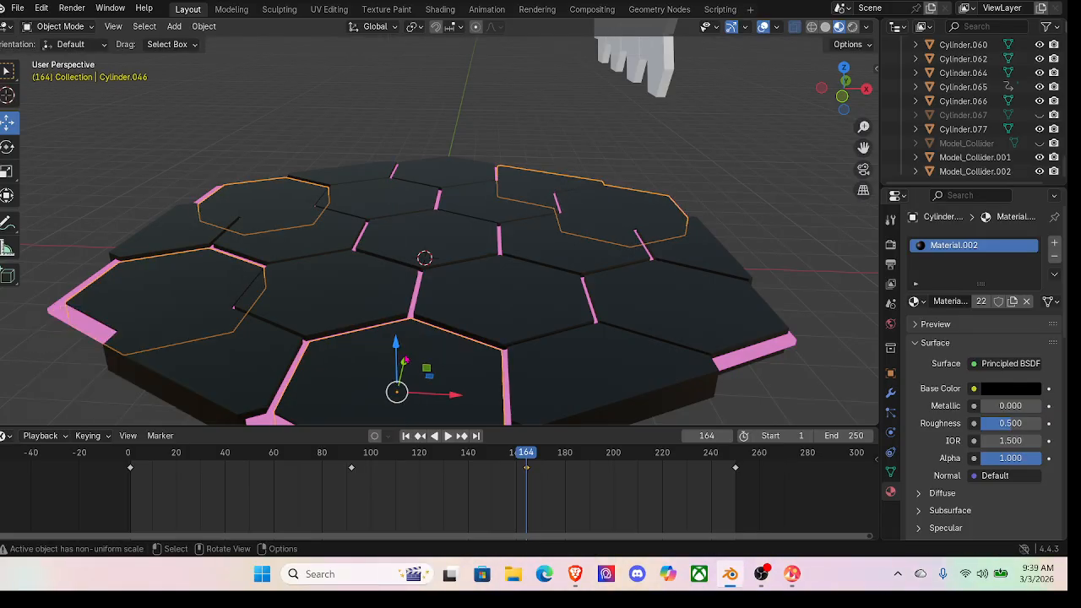
Step: Play the adjusted floor animation while viewing it from several sides, and stop playback
left_click(448, 436)
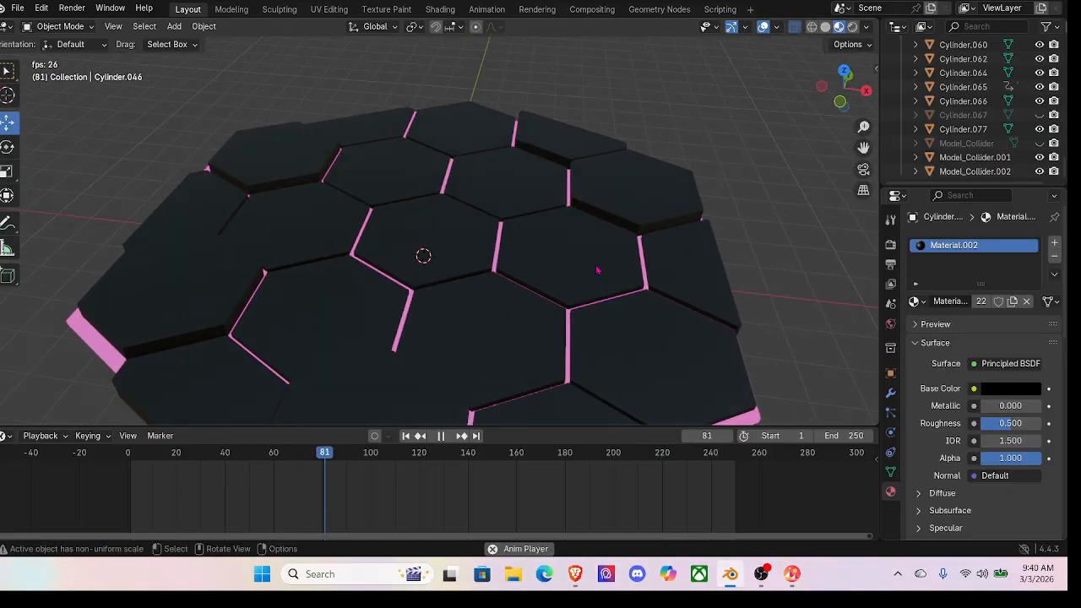
middle_click_drag(597, 269, 499, 368)
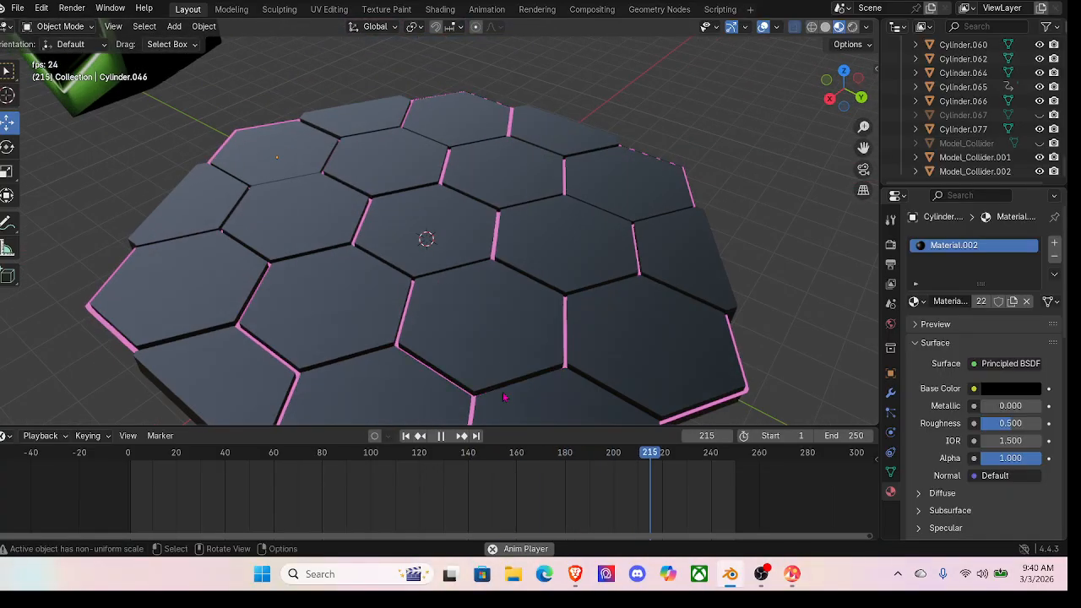
key("space")
Step: Select four not yet animated tiles around the floor's rim, raise them about 0.253 m in Z at frame 1, and insert a keyframe
left_click(268, 160)
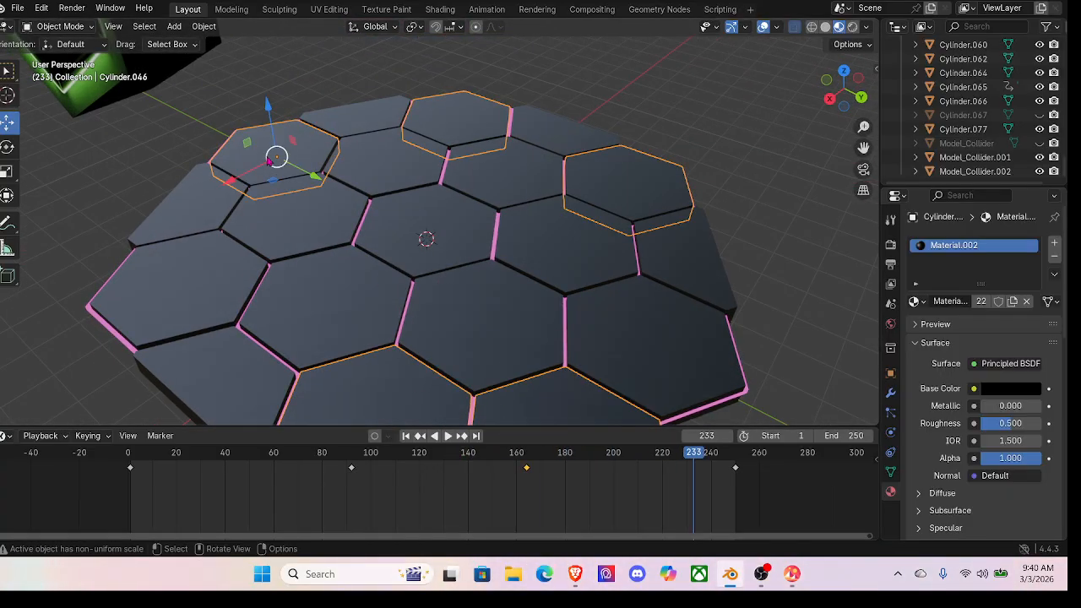
left_click(184, 217)
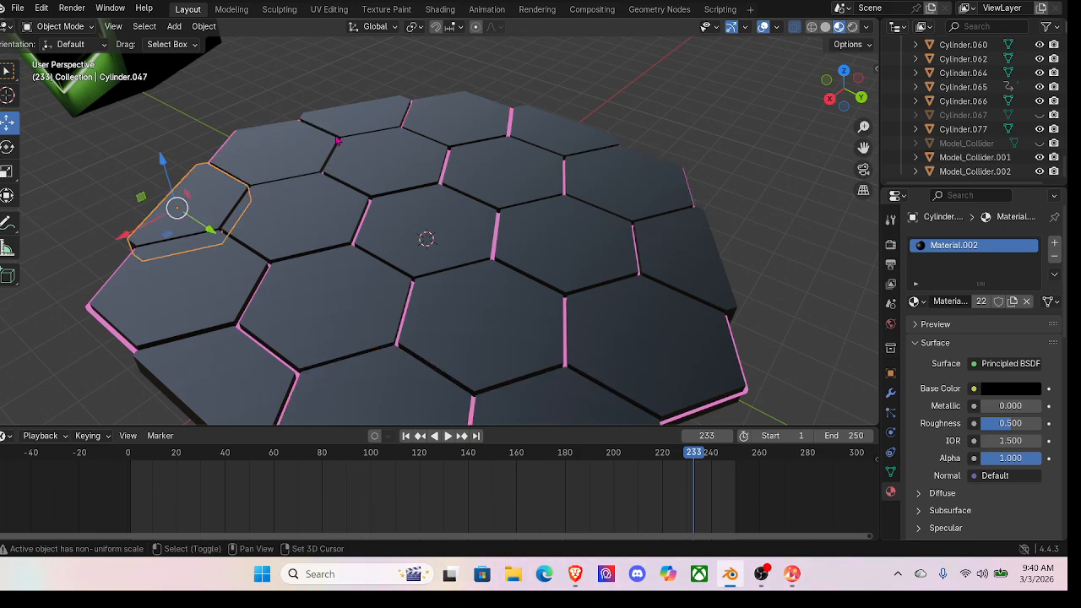
left_click(365, 120, "shift")
left_click(657, 321, "shift")
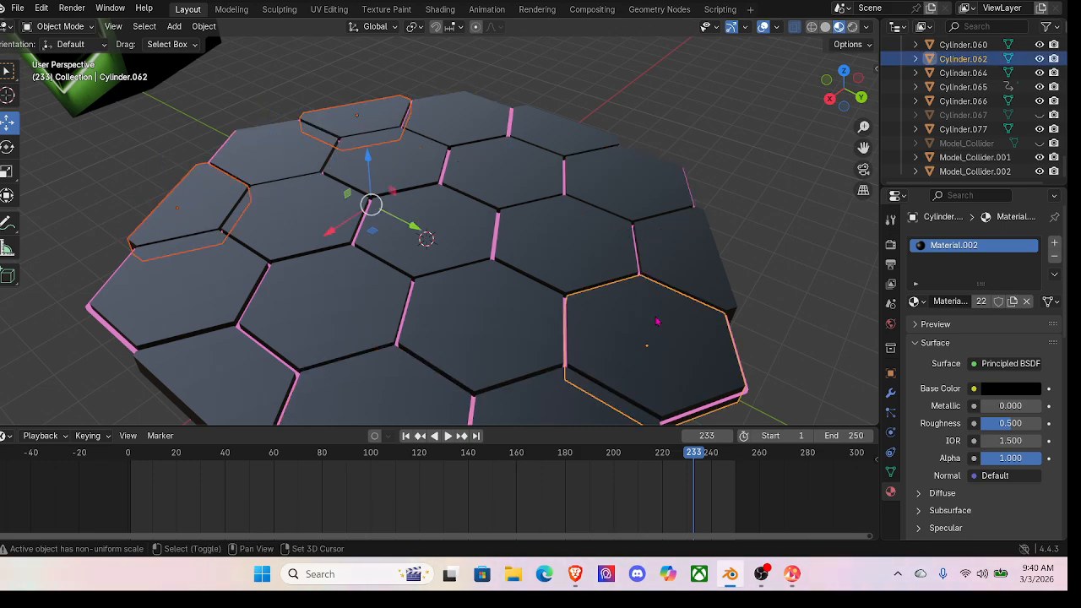
left_click(557, 141, "shift")
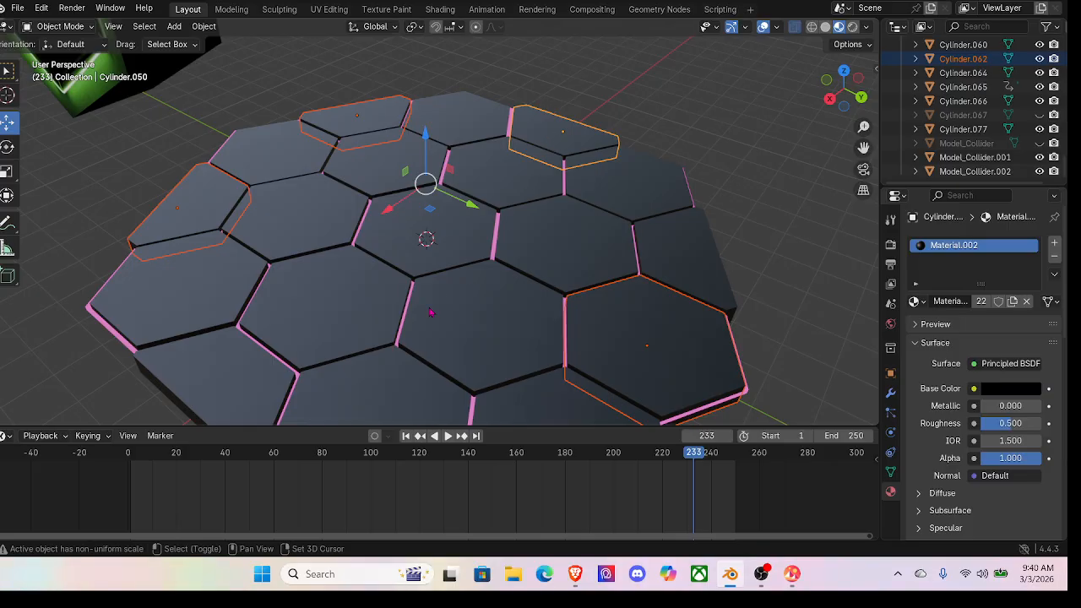
middle_click_drag(441, 330, 465, 306)
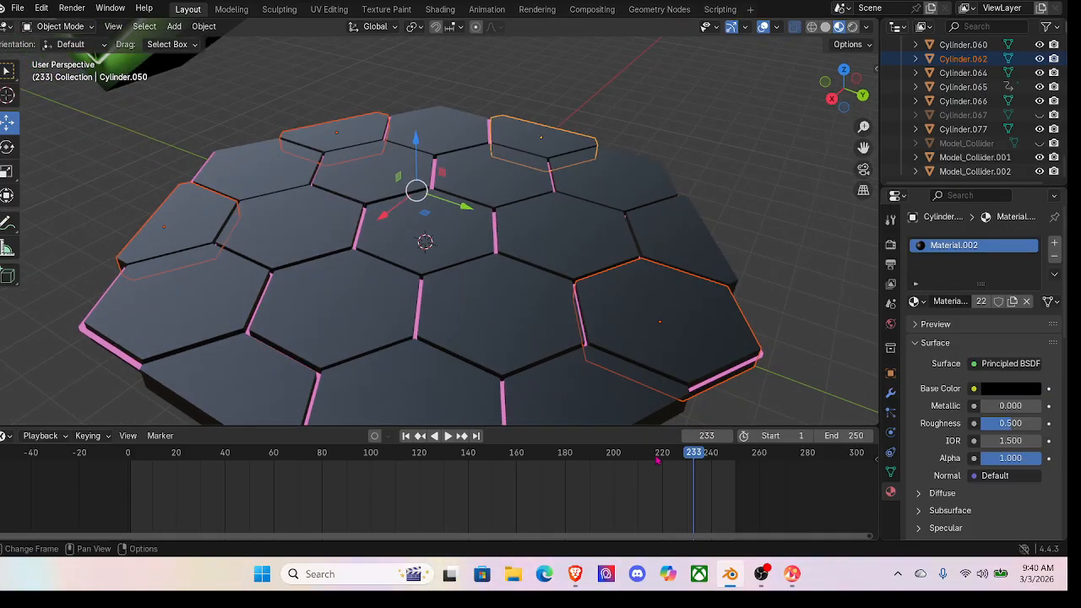
left_click_drag(699, 456, 132, 500)
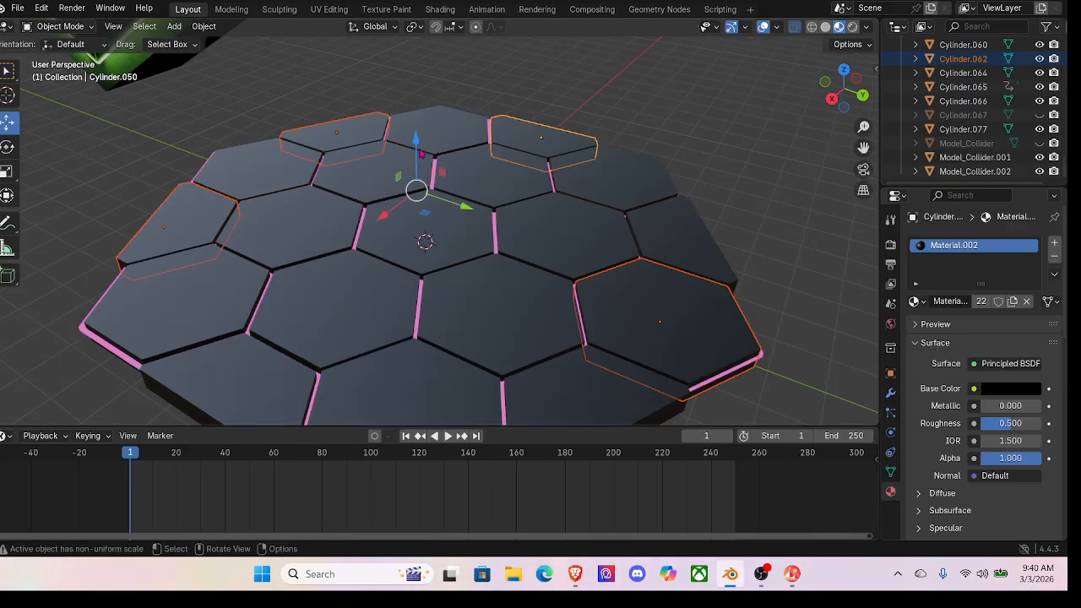
left_click_drag(420, 145, 415, 133)
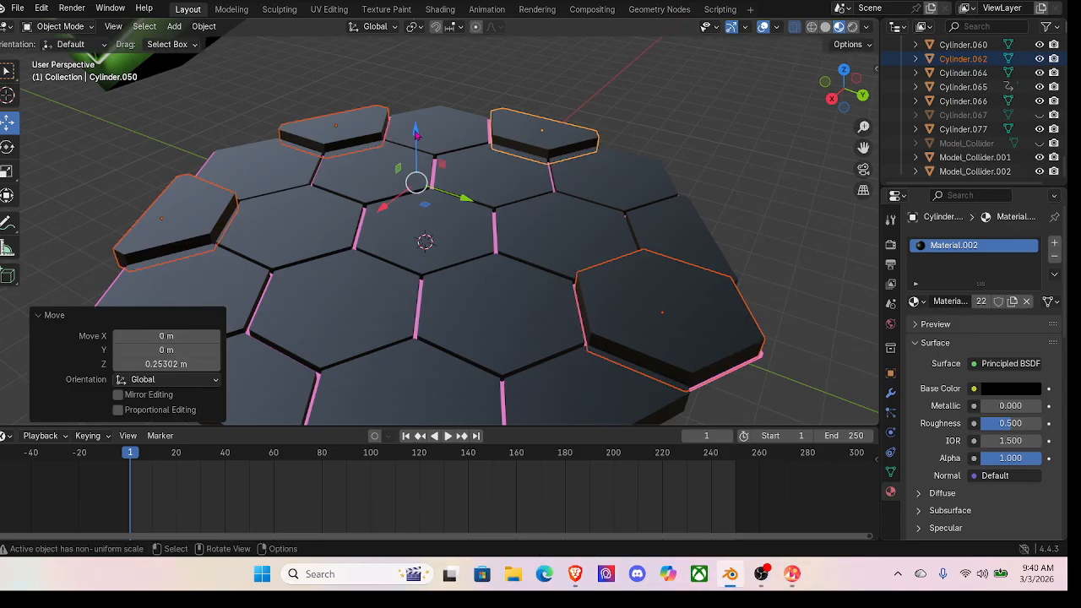
key("i")
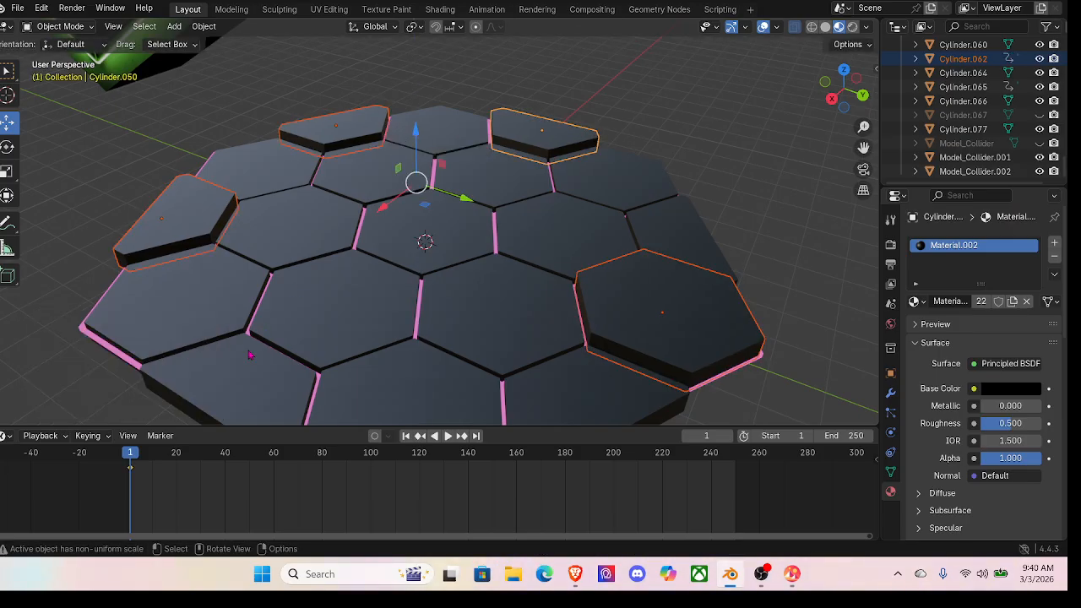
Step: Lower the four selected tiles in Z at frame 77 to just below the pink plate and insert a keyframe
left_click_drag(130, 456, 315, 456)
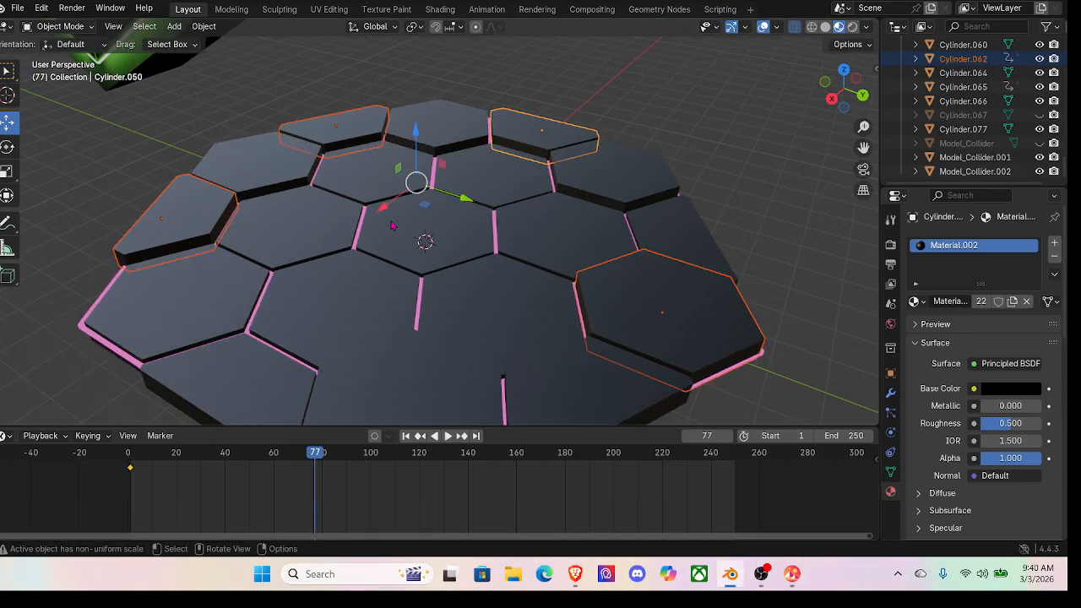
left_click_drag(416, 133, 417, 144)
key("i")
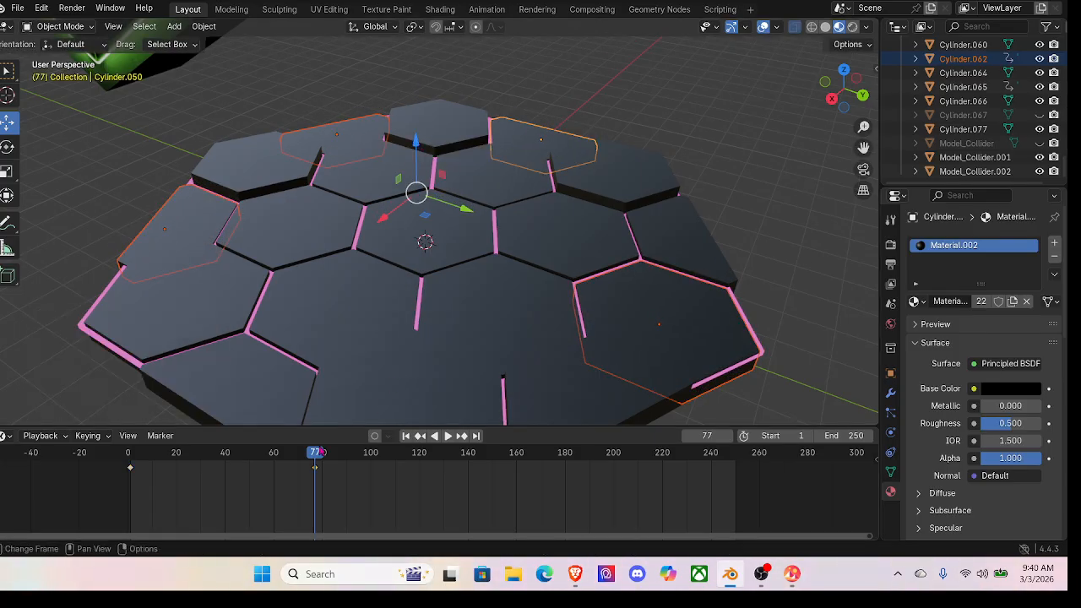
Step: Raise the four selected tiles slightly in Z at frame 162 and insert a keyframe
left_click_drag(316, 464, 526, 465)
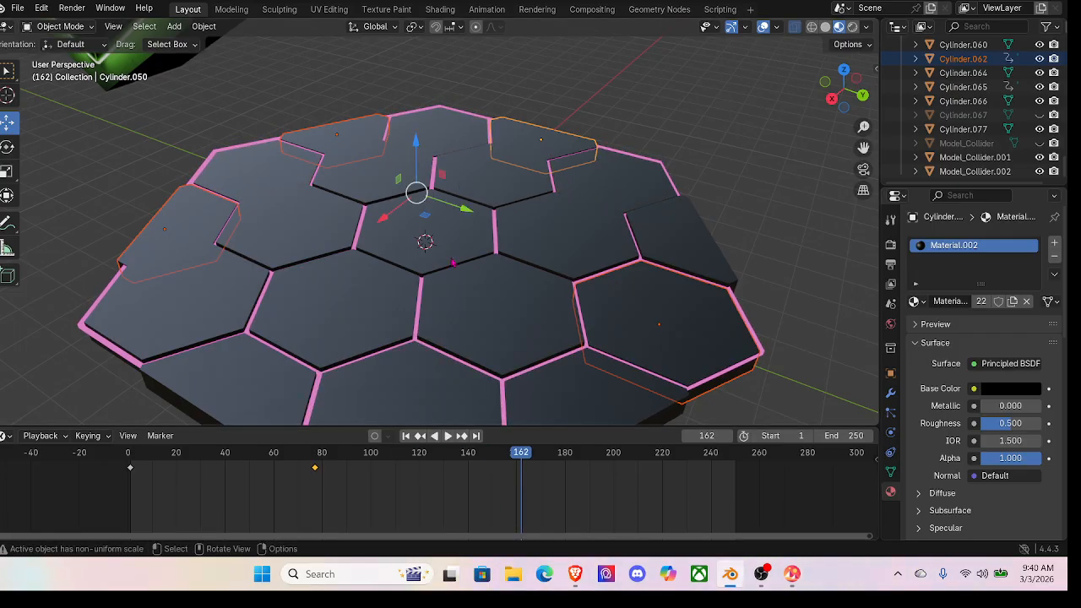
left_click_drag(422, 152, 415, 142)
key("i")
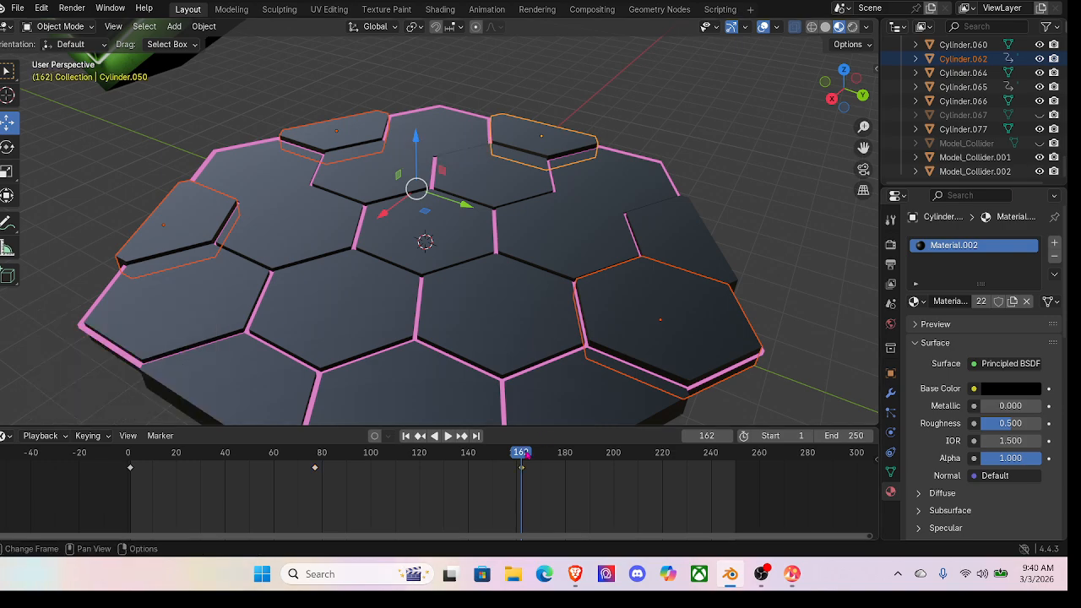
Step: Lower the four selected tiles in Z at frame 200 and insert a keyframe
left_click_drag(546, 468, 600, 485)
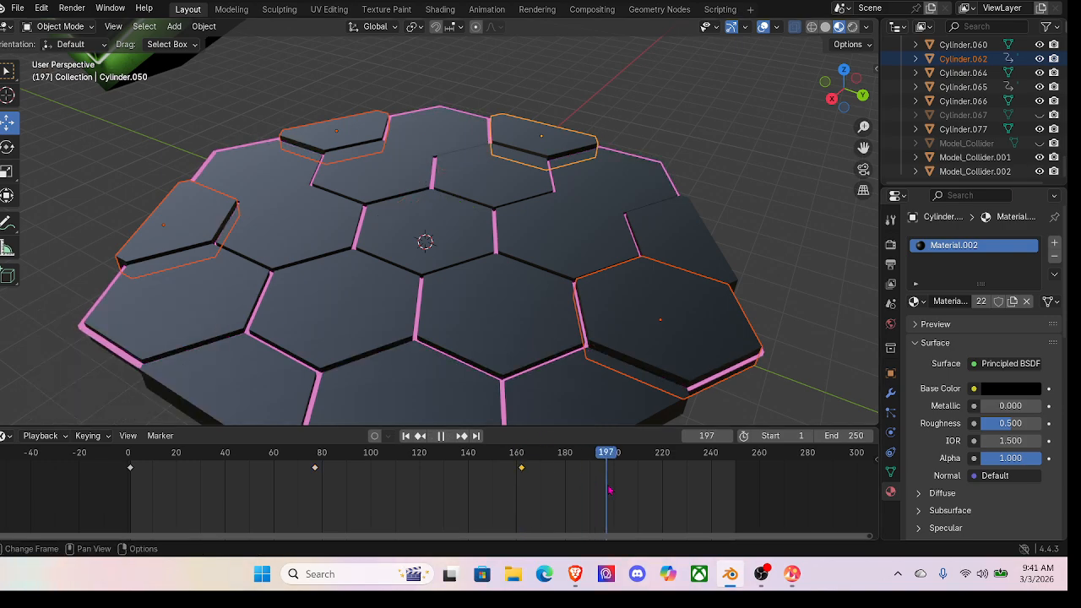
key("space")
left_click_drag(416, 139, 419, 146)
key("i")
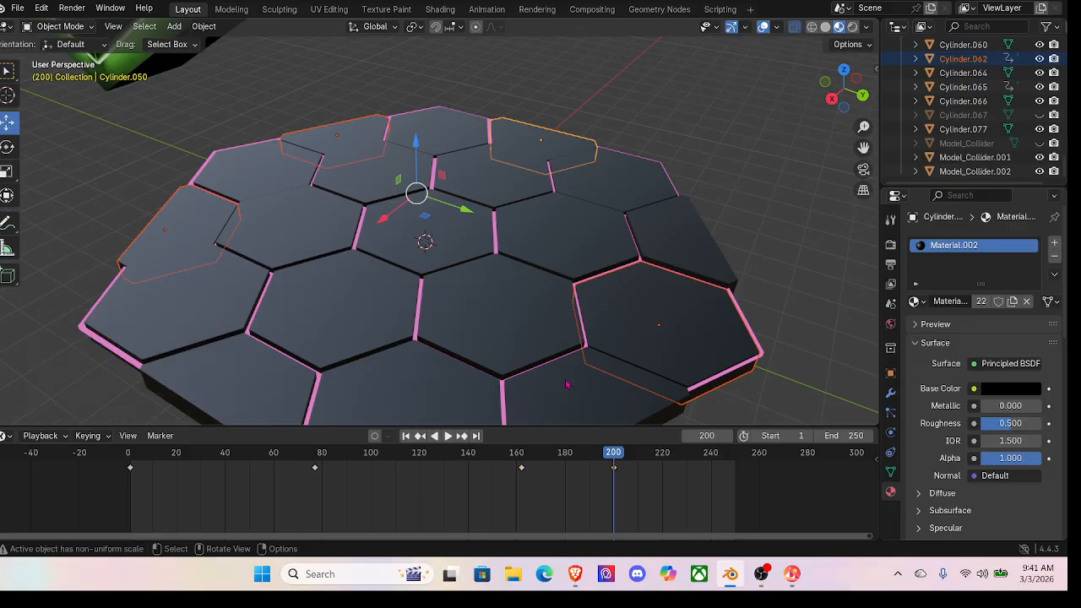
Step: Copy the four tiles' keyframe at frame 1 and paste it at frame 250 to close the loop
left_click_drag(616, 450, 127, 486)
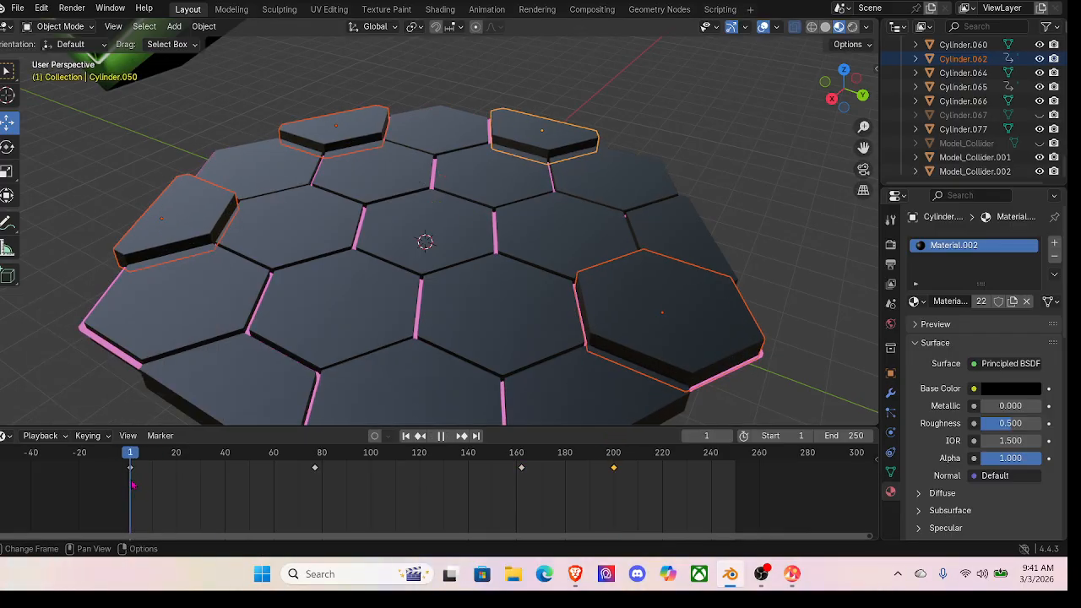
right_click(132, 474)
left_click(72, 373)
left_click_drag(131, 473, 714, 501)
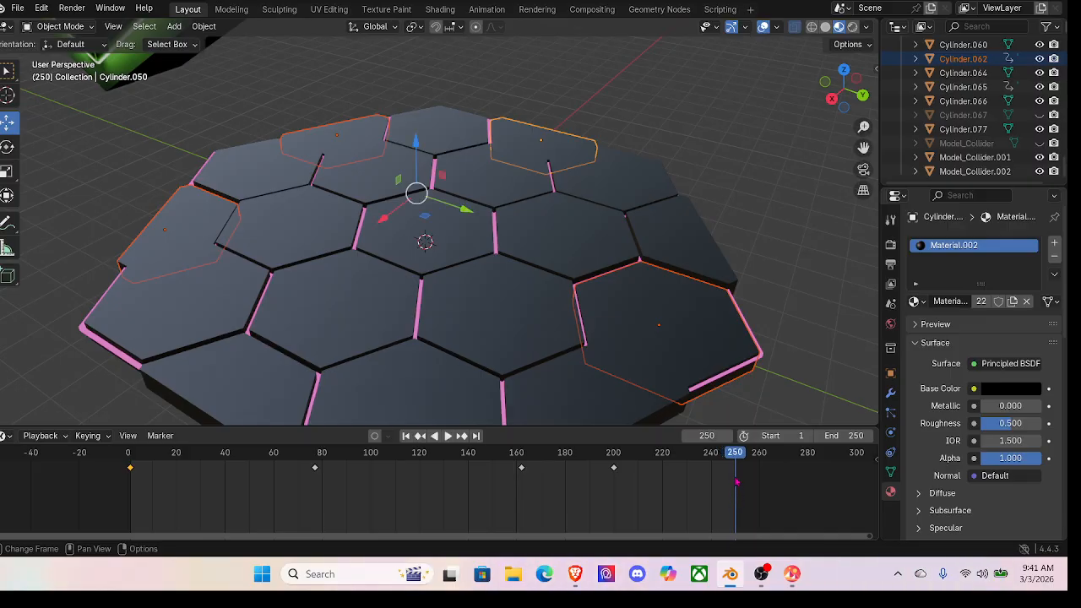
right_click(737, 485)
left_click(680, 387)
Step: Play the floor animation and examine the moving tiles and glowing gaps from several sides
middle_click_drag(353, 217, 518, 242)
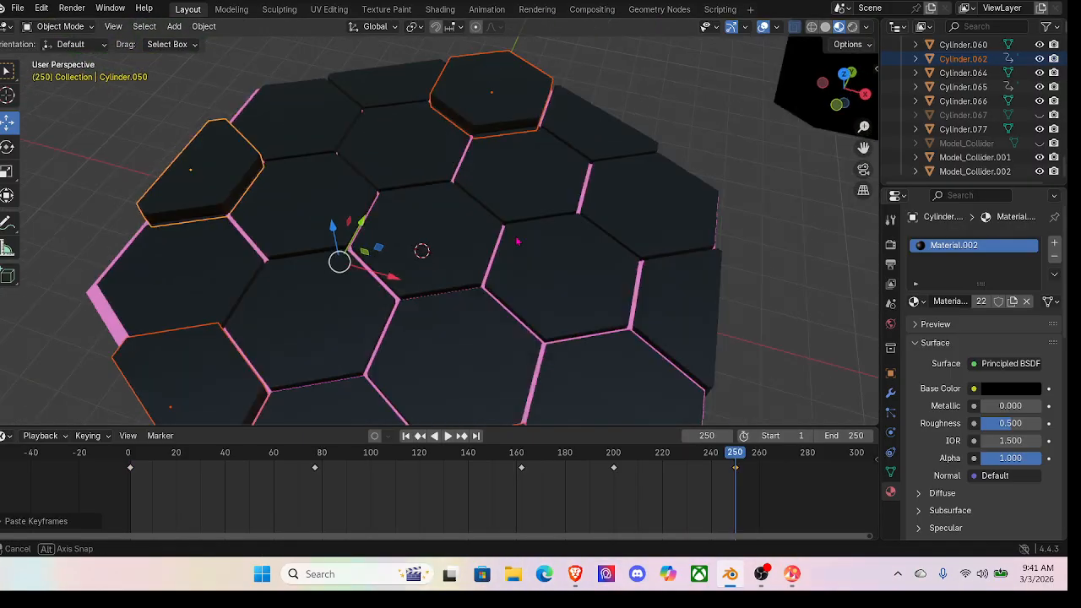
scroll(515, 241, "down", 4)
left_click(377, 125)
middle_click_drag(378, 126, 439, 222)
scroll(394, 195, "up", 4)
key("space")
middle_click_drag(506, 270, 550, 316)
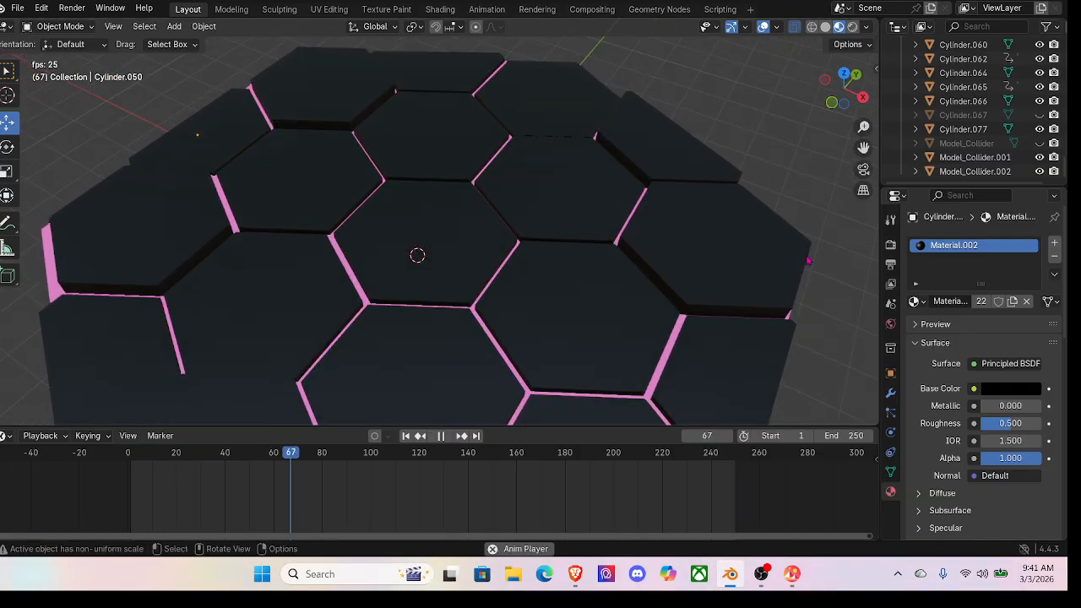
middle_click_drag(808, 258, 808, 269)
scroll(742, 264, "up", 1)
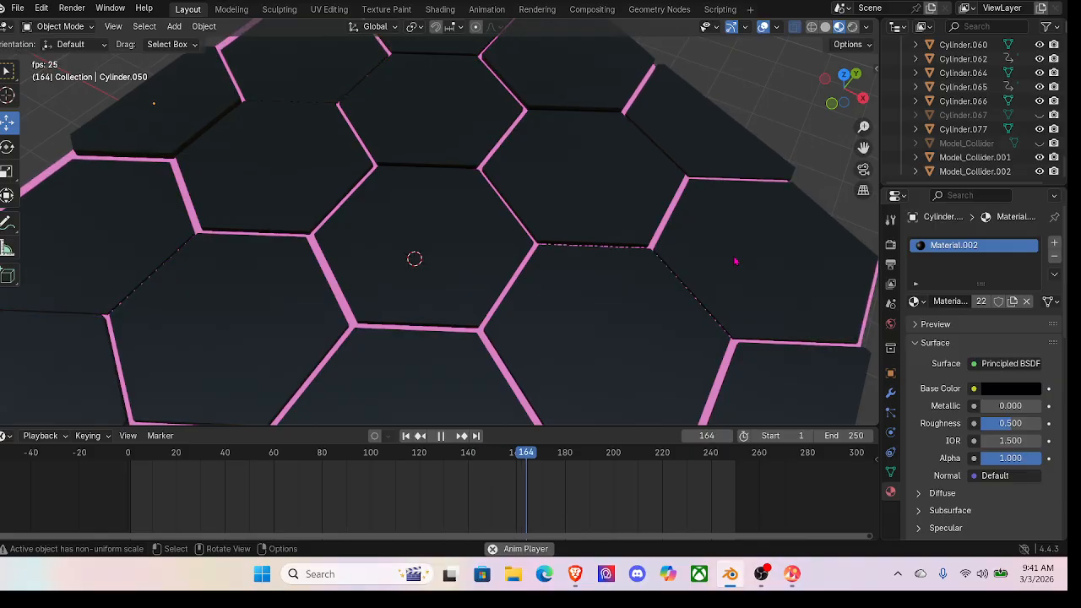
middle_click_drag(736, 262, 741, 234)
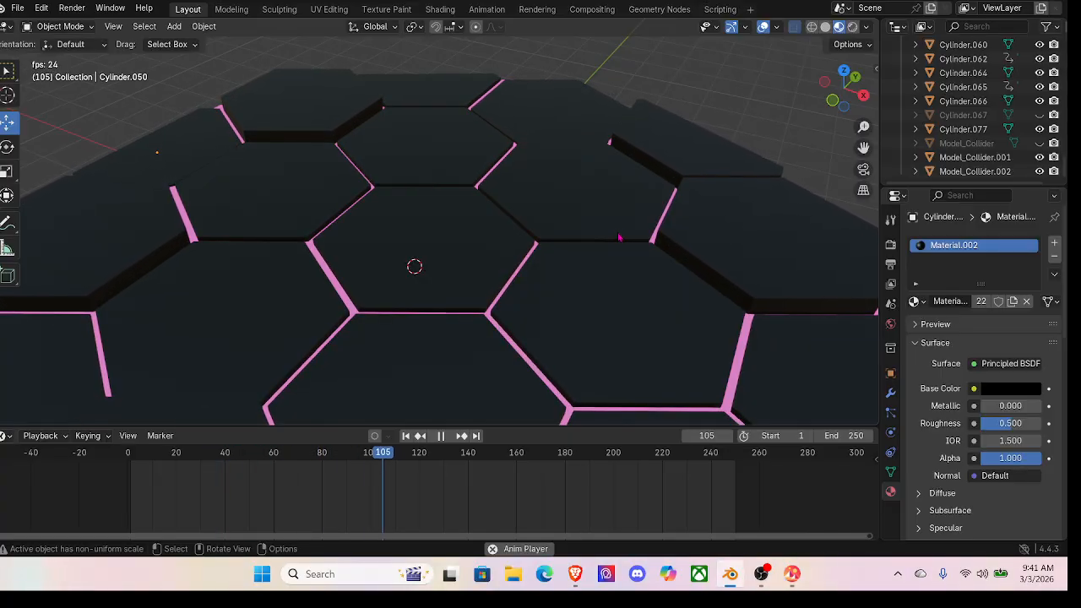
middle_click_drag(454, 295, 471, 263)
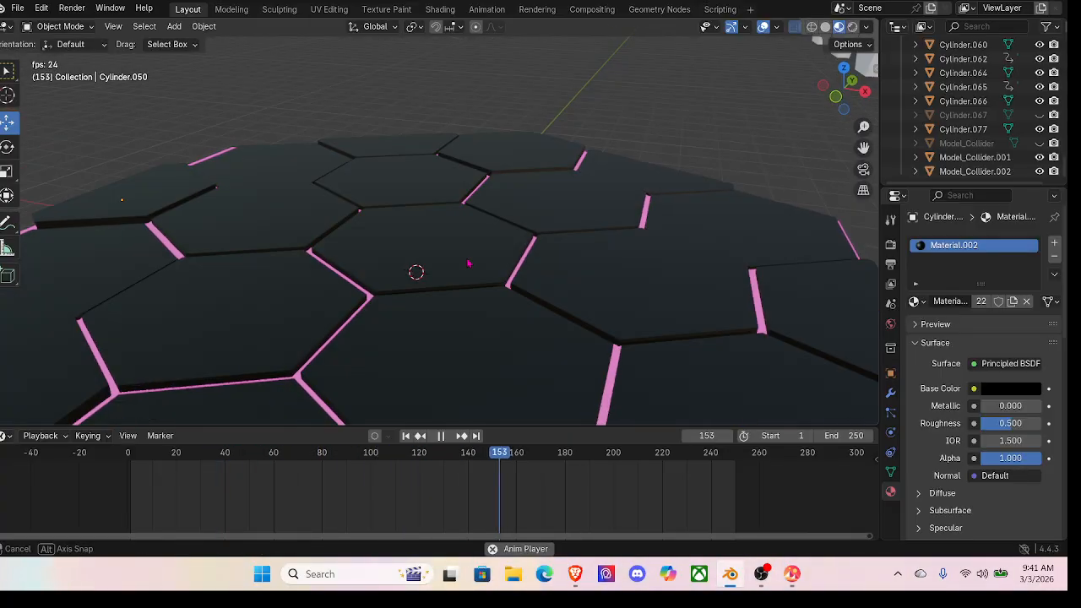
middle_click_drag(344, 292, 618, 311)
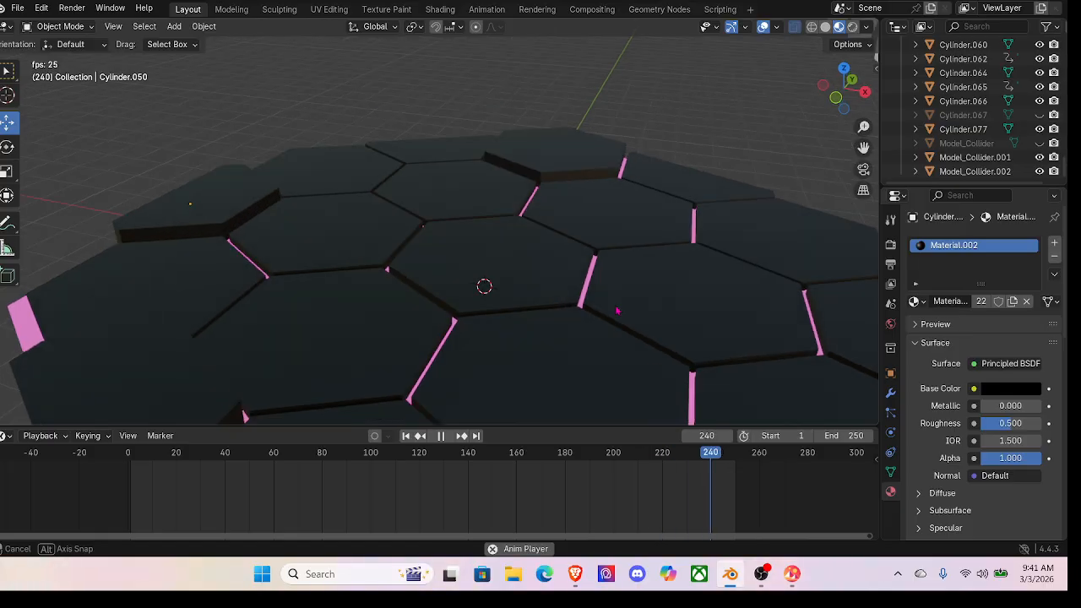
middle_click_drag(624, 183, 248, 302)
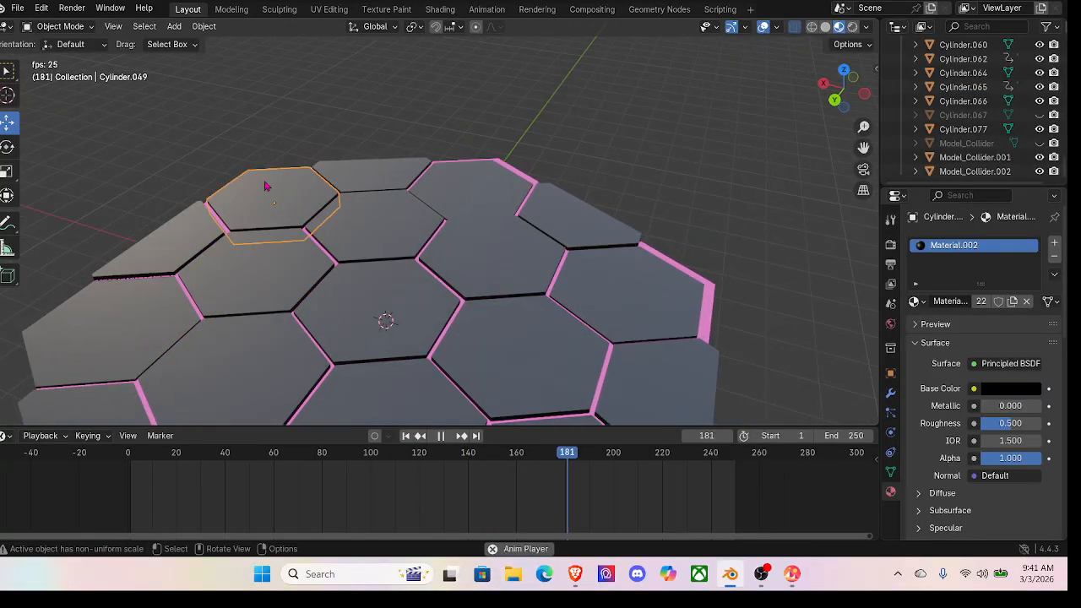
Step: Unhide the tower body, look at the animated floor inside its base, and stop playback
scroll(261, 185, "down", 6)
middle_click_drag(261, 194, 274, 199)
scroll(1026, 105, "up", 20)
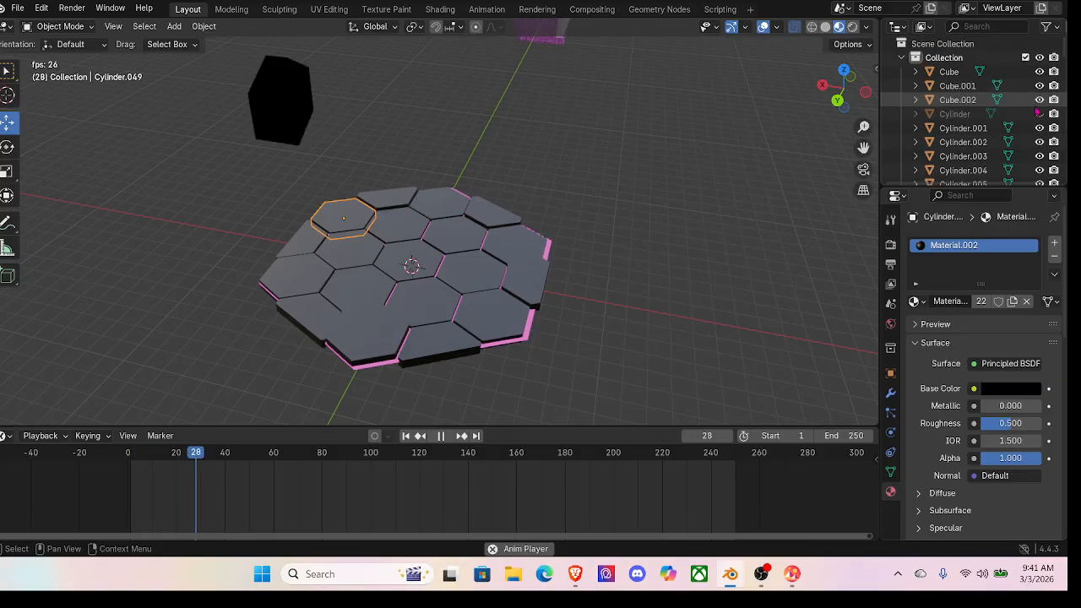
left_click(1039, 114)
middle_click_drag(538, 143, 649, 93)
scroll(697, 110, "up", 4)
scroll(461, 174, "down", 6)
middle_click_drag(315, 248, 333, 269)
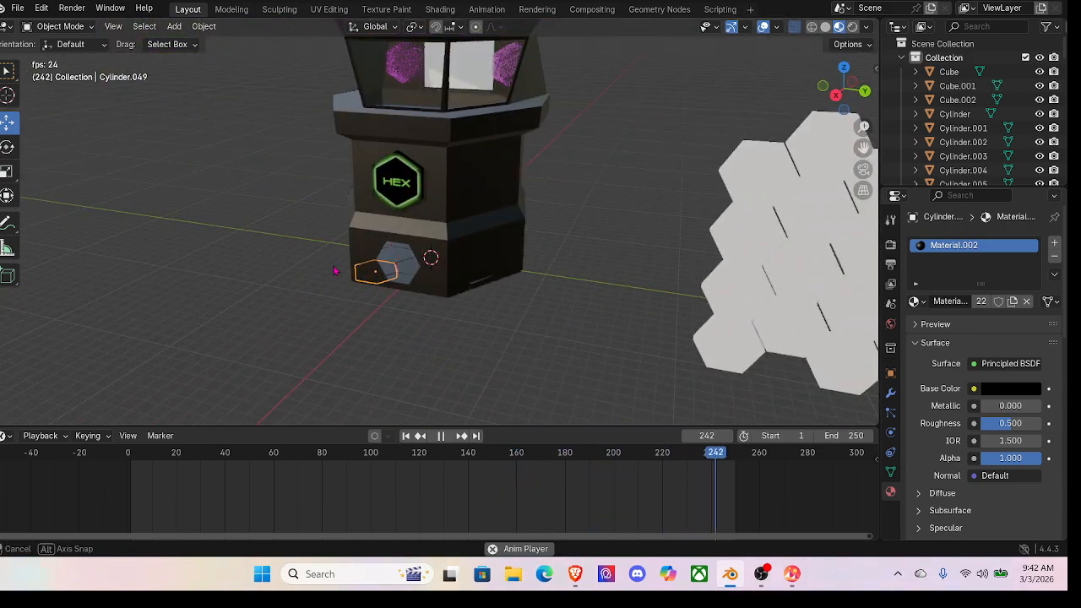
left_click(447, 440)
scroll(337, 248, "up", 5)
scroll(336, 247, "down", 3)
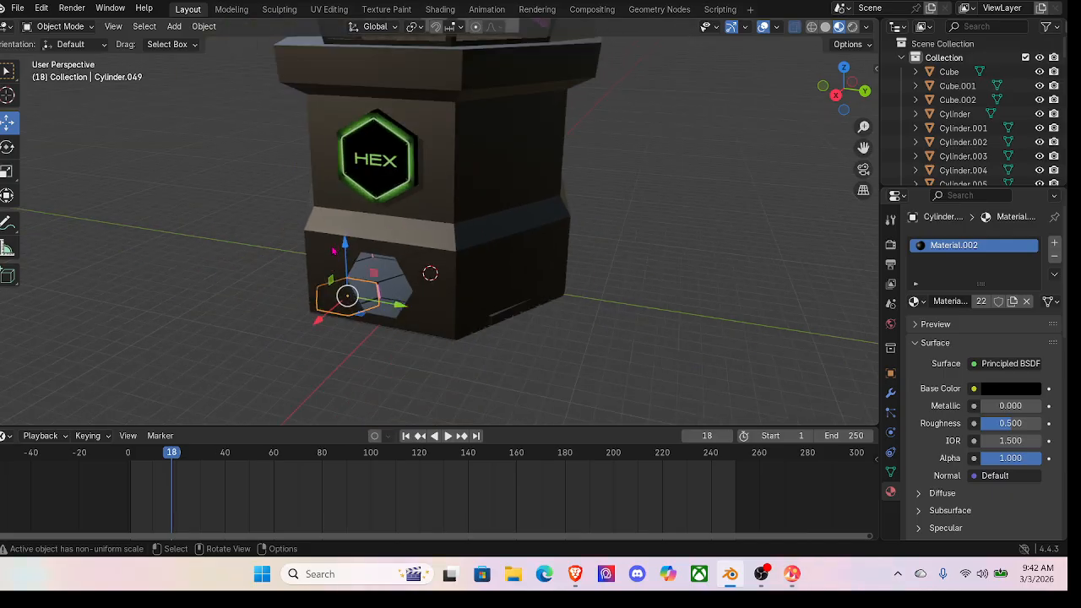
middle_click_drag(336, 247, 343, 281)
Step: Try raising one floor tile to the tower's windowed upper level and adjusting its height there, and undo the moves
left_click_drag(330, 245, 320, 29)
middle_click_drag(358, 162, 463, 335, "shift")
scroll(456, 325, "up", 3)
middle_click_drag(448, 296, 436, 277)
left_click_drag(396, 193, 398, 204)
scroll(410, 228, "up", 2)
middle_click_drag(424, 251, 348, 226)
middle_click_drag(266, 197, 491, 185)
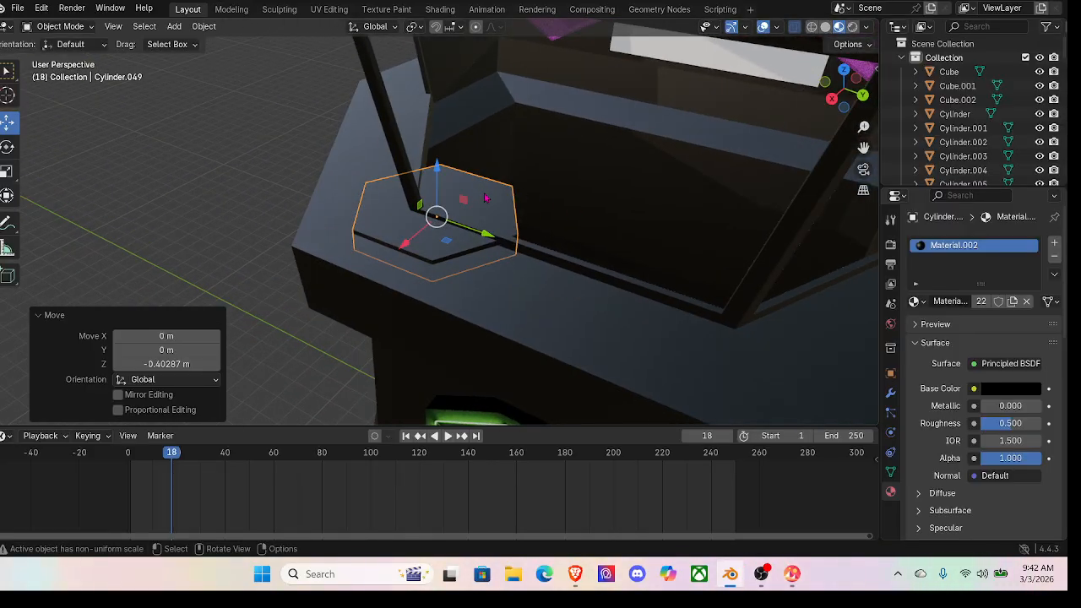
middle_click_drag(441, 226, 384, 213)
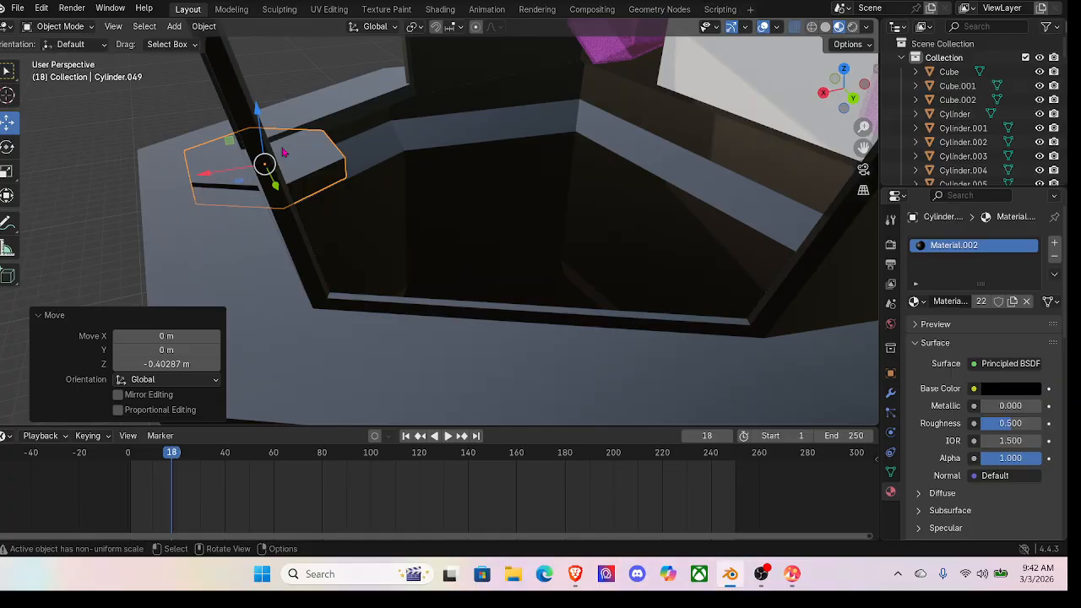
left_click_drag(262, 106, 254, 186)
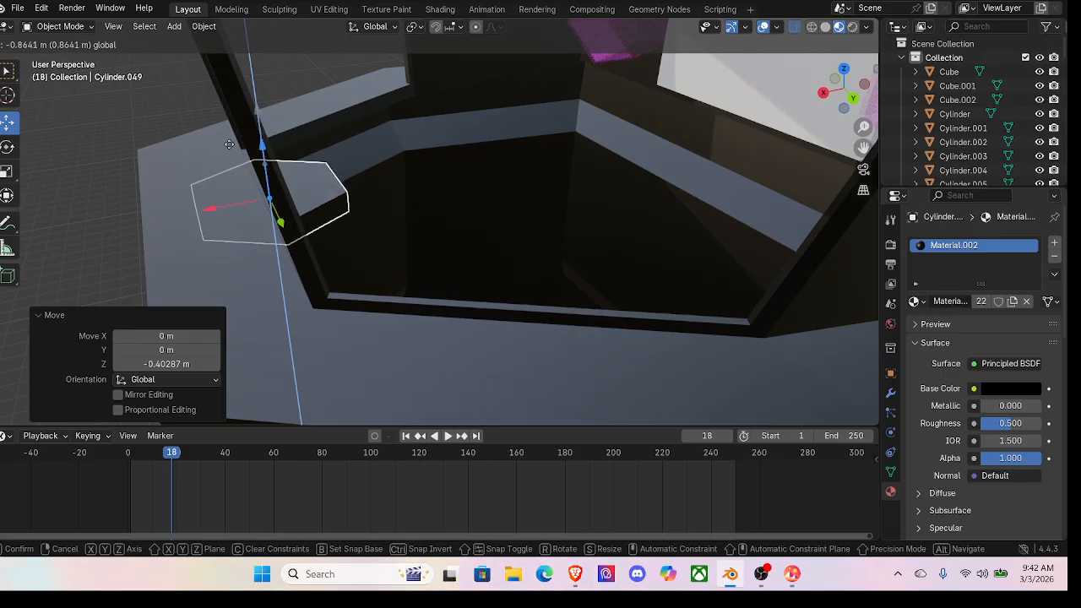
left_click(221, 102)
middle_click_drag(226, 107, 401, 120)
key("ctrl+z")
key("ctrl+z")
Step: Try moving a neighbouring floor tile 13.31 m up in Z to the windowed level, and undo the move
scroll(272, 184, "down", 8)
scroll(414, 215, "up", 3)
scroll(444, 215, "up", 2)
left_click(428, 273)
middle_click_drag(432, 179, 425, 263, "shift")
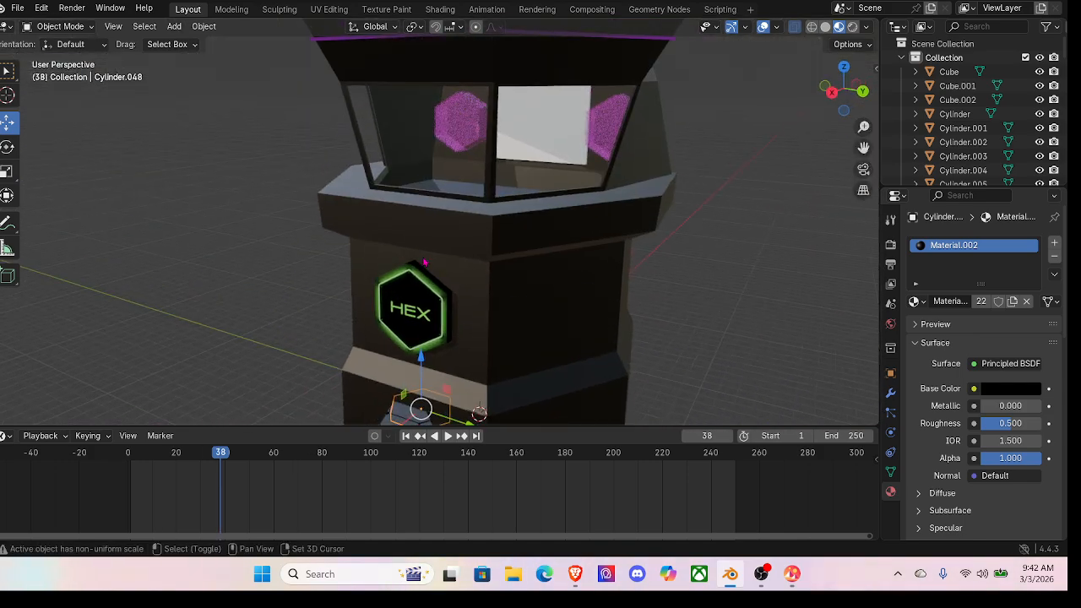
left_click_drag(420, 356, 432, 157)
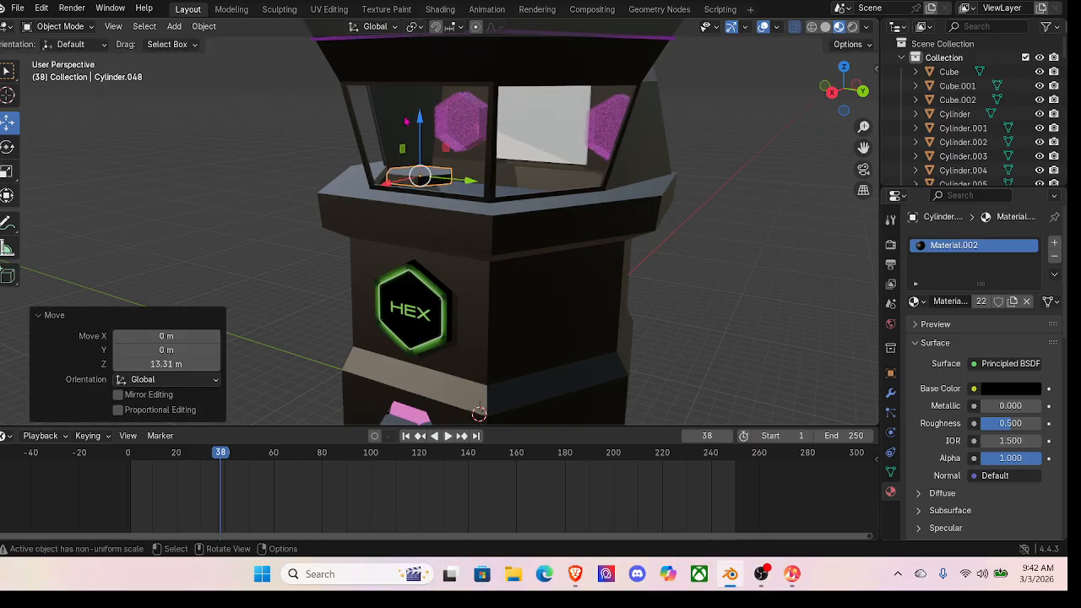
scroll(433, 155, "up", 4)
mouse_move(431, 155)
middle_mouse_down()
mouse_move(414, 169)
mouse_move(434, 165)
mouse_move(430, 118)
mouse_move(431, 168)
middle_mouse_up()
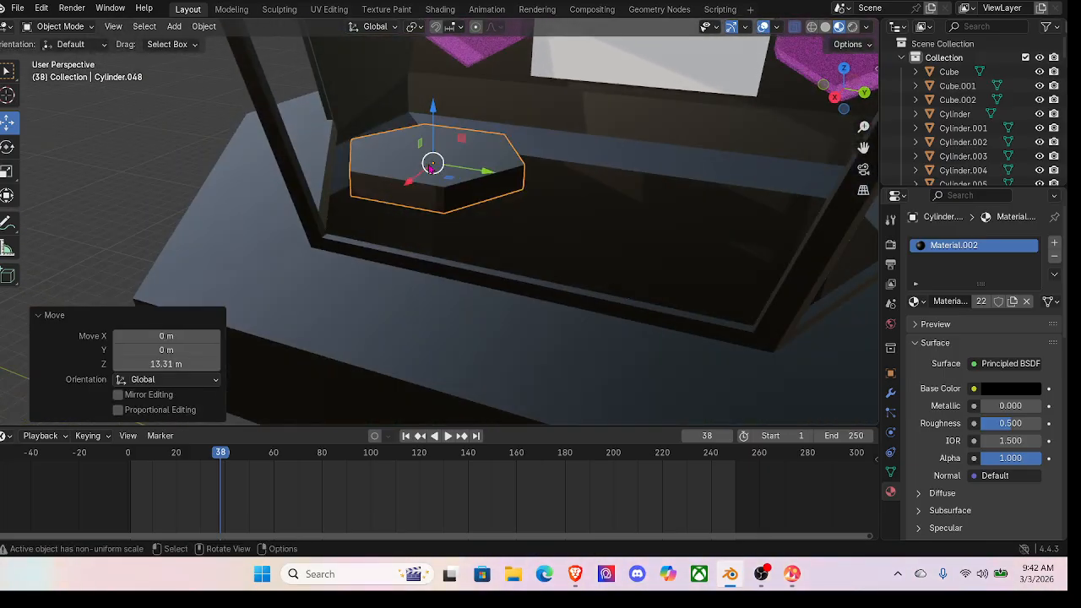
key("ctrl+z")
Step: Move the same tile up and down in Z within the tower base, and raise it about 9 m to the HEX sign's height
middle_click_drag(572, 272, 512, 312)
scroll(515, 260, "down", 3)
scroll(495, 201, "up", 3)
scroll(679, 292, "down", 5)
scroll(448, 292, "up", 2)
left_click_drag(433, 296, 431, 285)
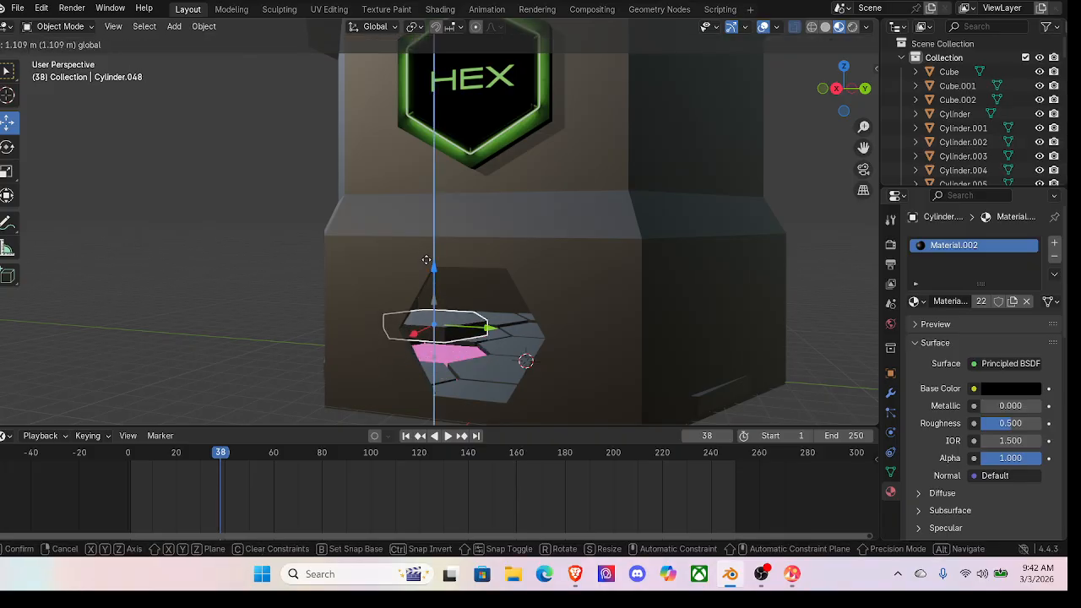
left_click_drag(418, 226, 454, 287)
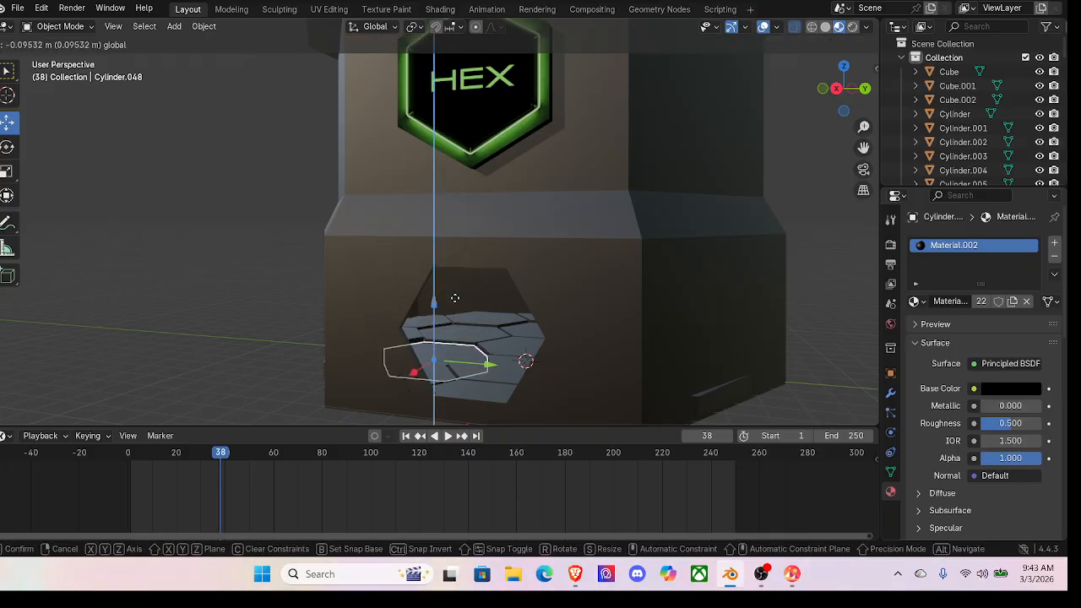
left_click_drag(450, 254, 460, 32)
middle_click_drag(495, 188, 480, 190)
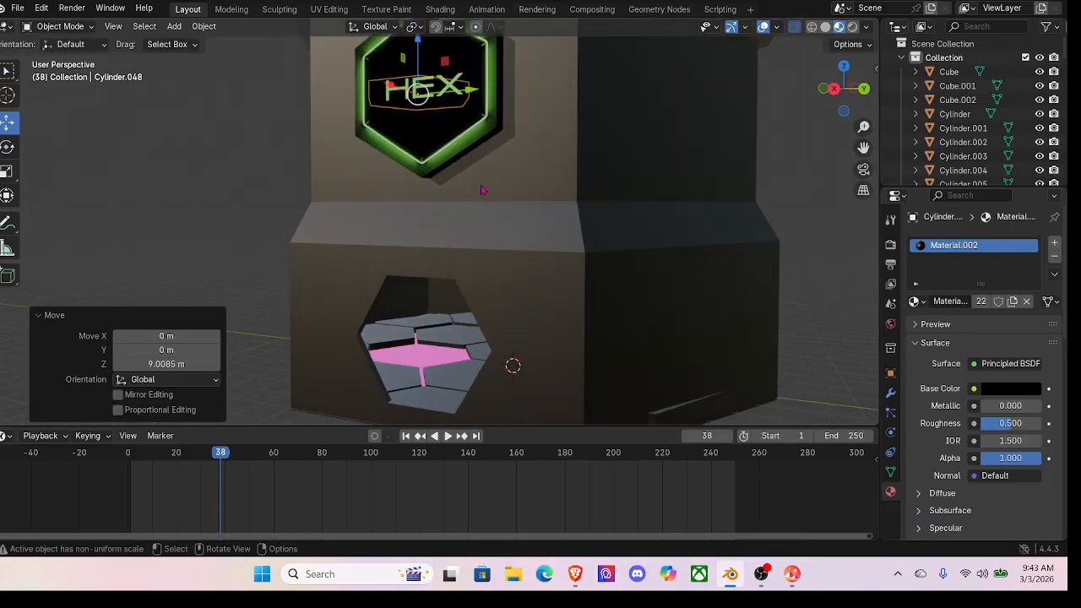
Step: Lower the raised floor tile about 8.78 m in Z from the HEX sign into the tower base
left_click_drag(423, 48, 419, 334)
scroll(425, 310, "down", 4)
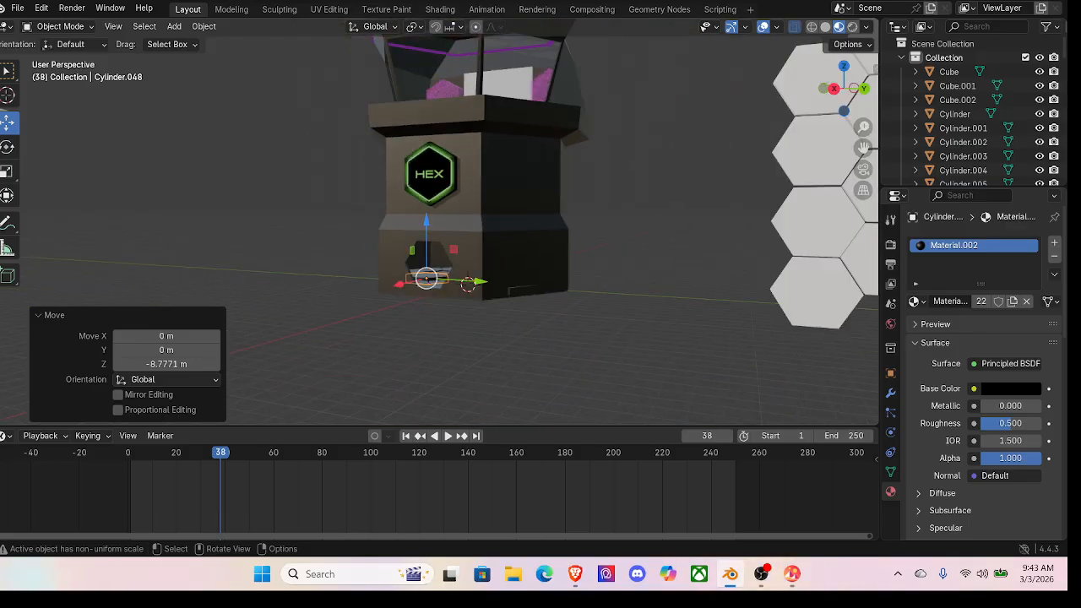
Step: Try stretching the tile in Z into a tall column and lowering it 6.76 m and 0.17 m toward floor level
left_click(3, 174)
left_click_drag(434, 231, 425, 154)
left_click(7, 124)
left_click_drag(429, 224, 440, 303)
scroll(440, 304, "up", 5)
middle_click_drag(443, 324, 469, 245, "shift")
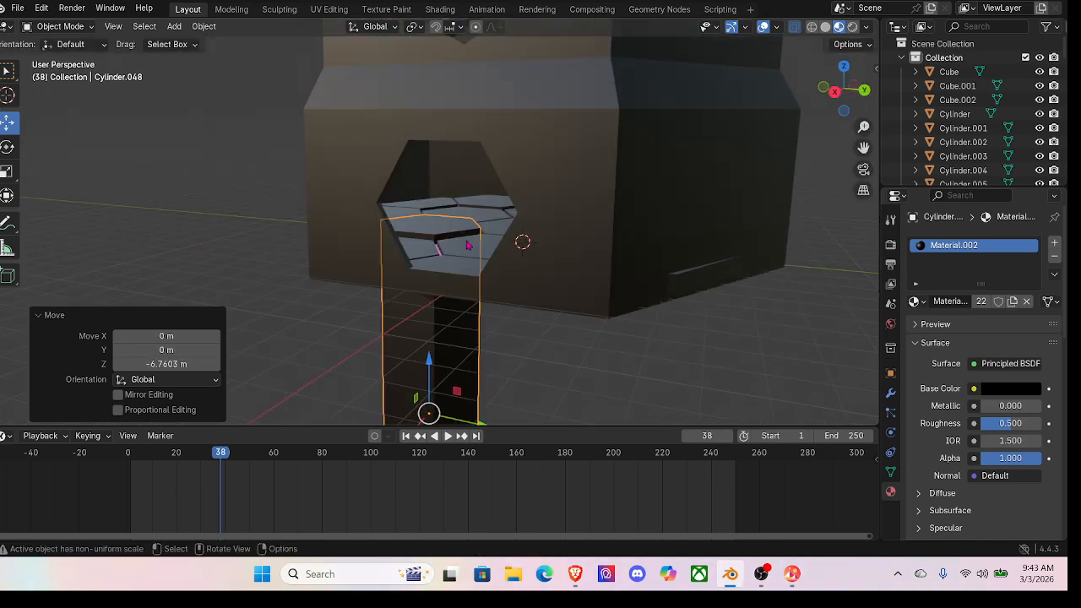
left_click_drag(428, 362, 428, 365)
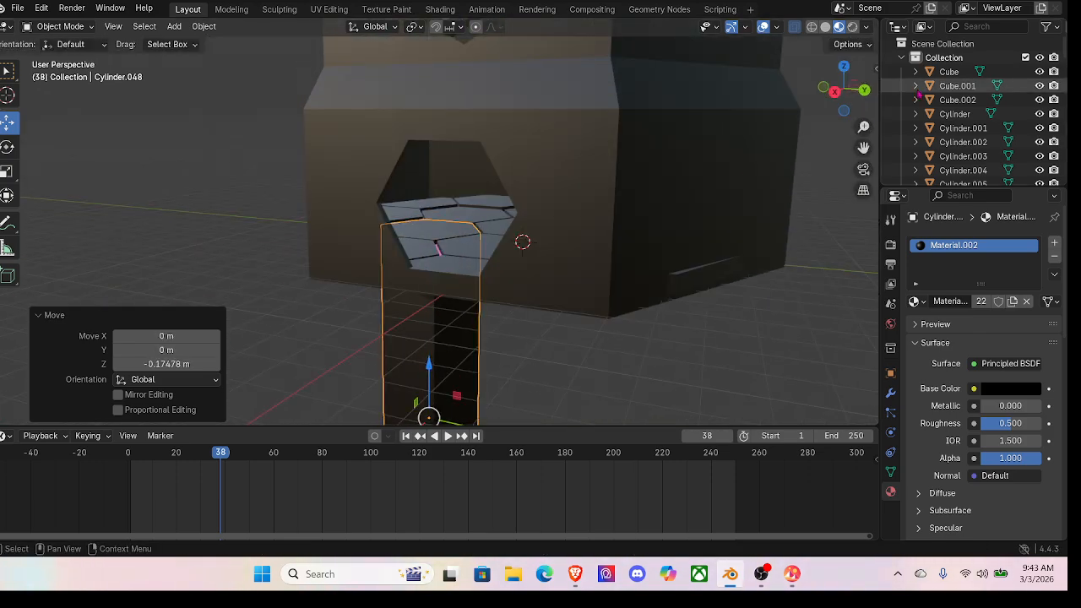
Step: Hide the tower body and try raising the tall column tile 13.456 m in Z above the hexagon floor
left_click(972, 114)
left_click(1041, 114)
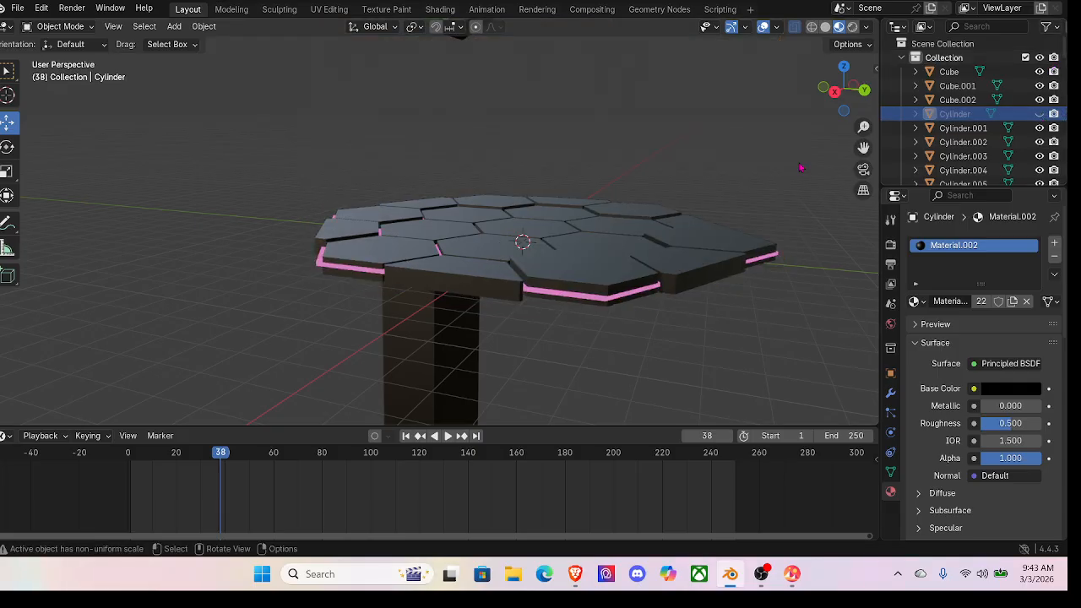
left_click(452, 283)
scroll(458, 269, "down", 3)
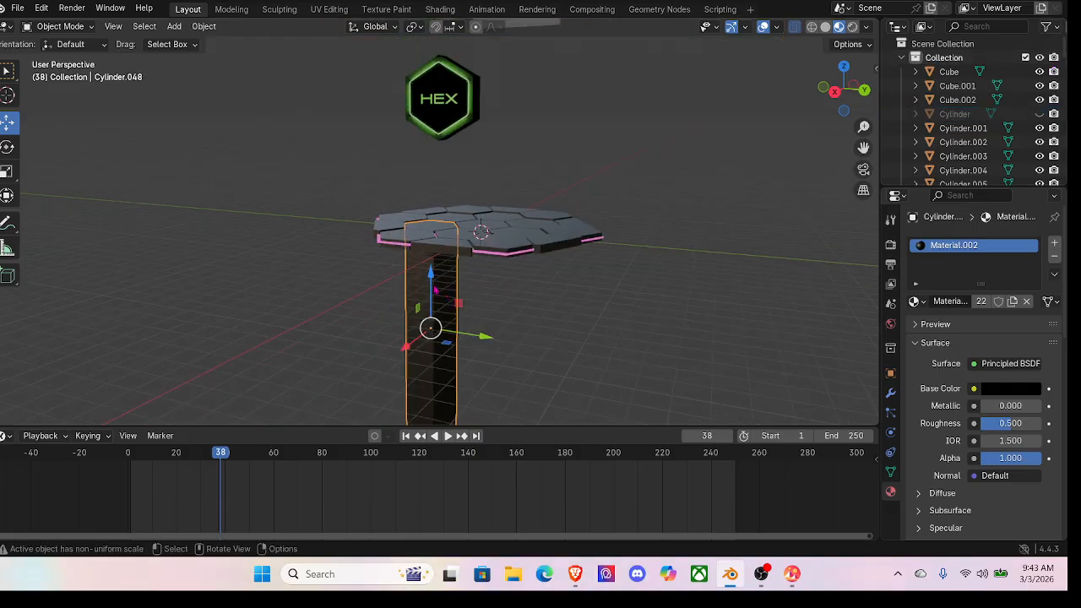
left_click_drag(432, 277, 374, 70)
middle_click_drag(374, 70, 515, 202)
middle_click_drag(402, 178, 469, 179)
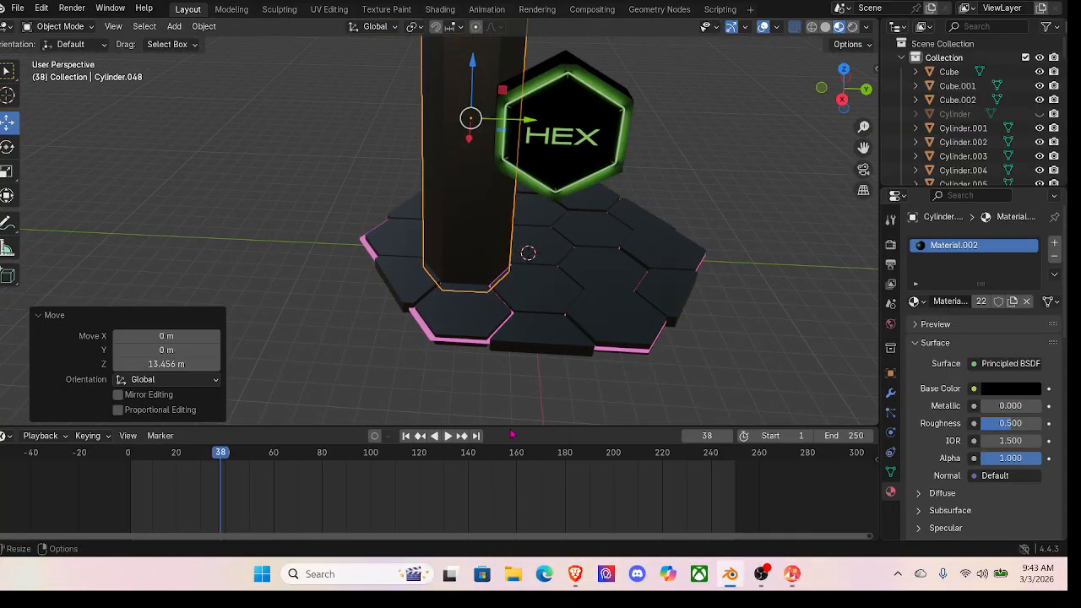
Step: Play the animation, view the column tile against the moving floor from several sides, and stop playback
left_click(448, 436)
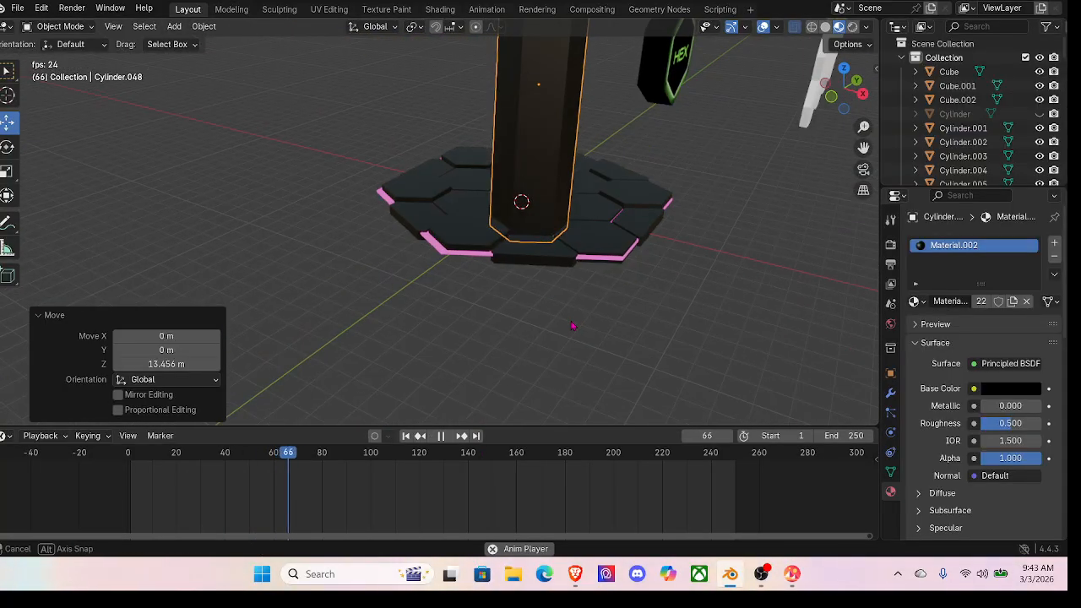
middle_click_drag(572, 326, 380, 317)
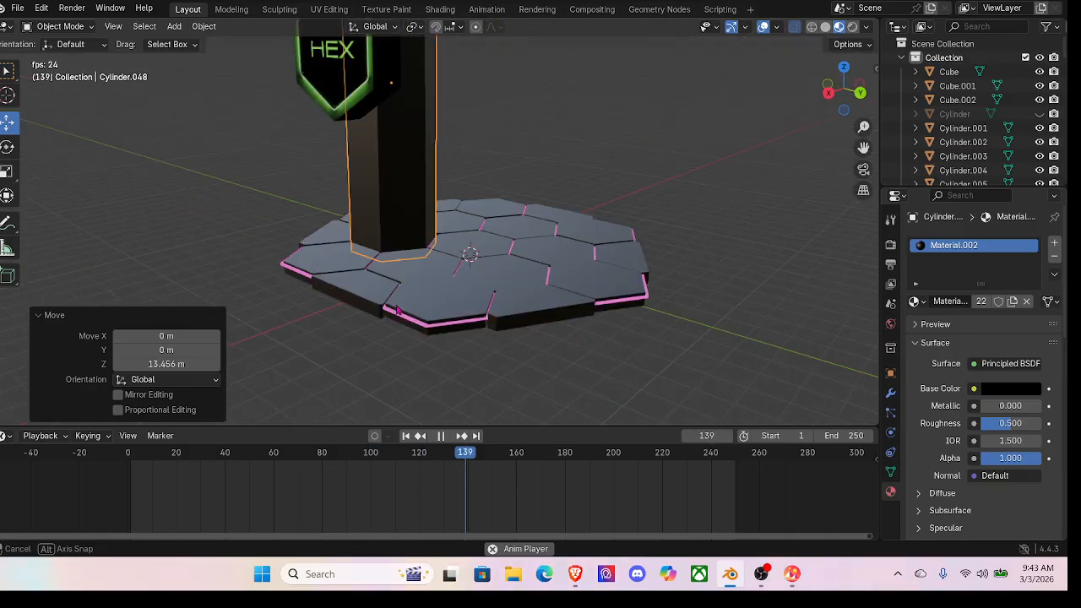
left_click(445, 439)
Step: Undo the column moves, the tower body hiding and the tile's vertical stretch
key("ctrl+z")
key("ctrl+z")
key("ctrl+z")
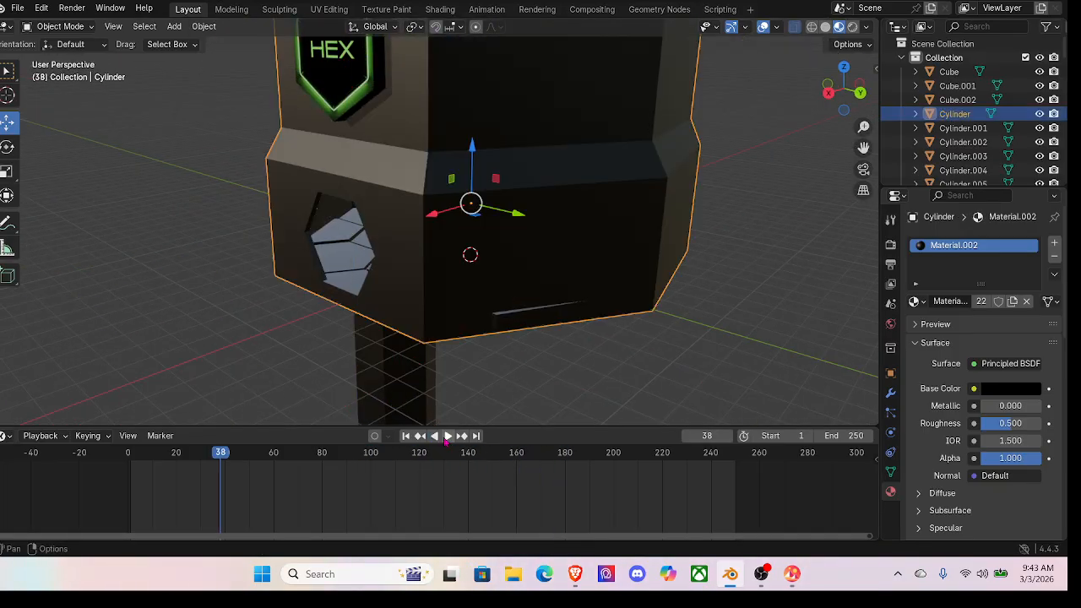
key("ctrl+z")
key("ctrl+z")
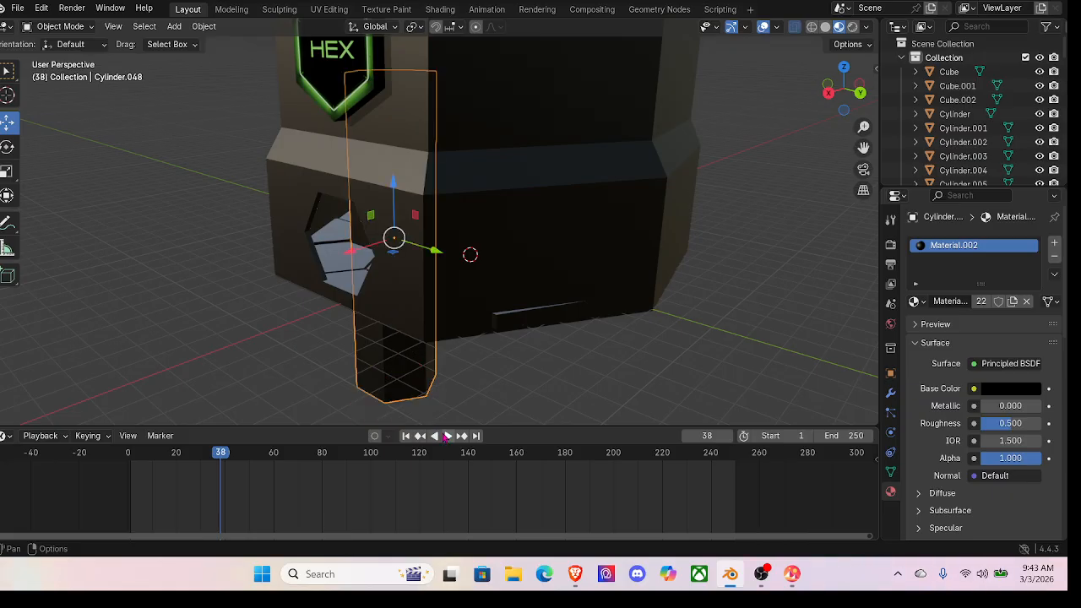
key("ctrl+z")
key("ctrl+z")
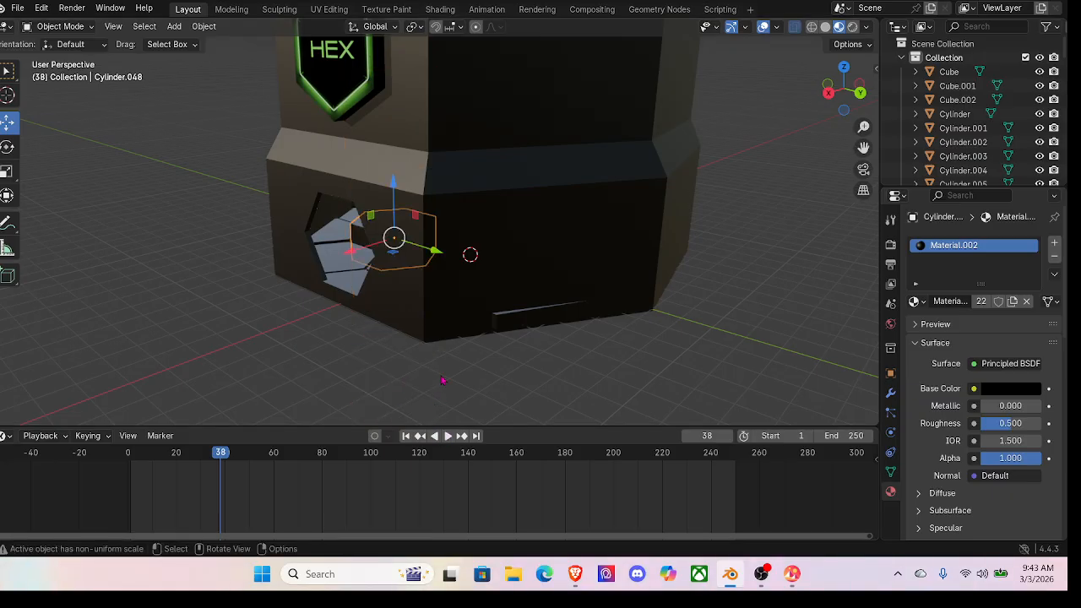
Step: Lower the tile beneath the neighbouring floor tiles and scale it to 0.301 in Z
middle_click_drag(452, 362, 475, 332)
scroll(479, 312, "up", 3)
middle_click_drag(458, 230, 429, 196)
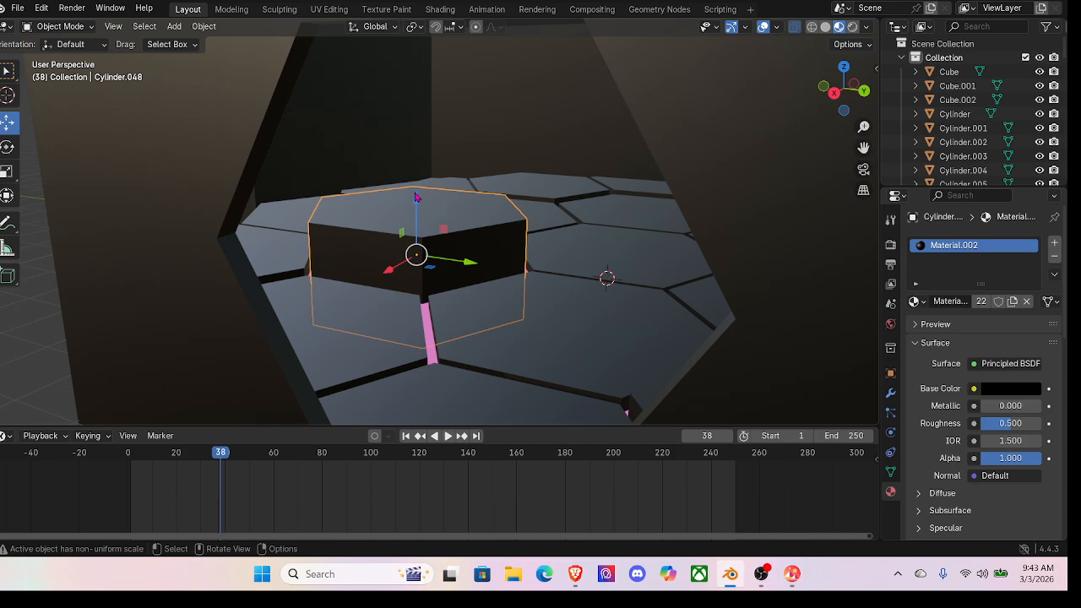
left_click_drag(415, 201, 417, 281)
left_click(9, 174)
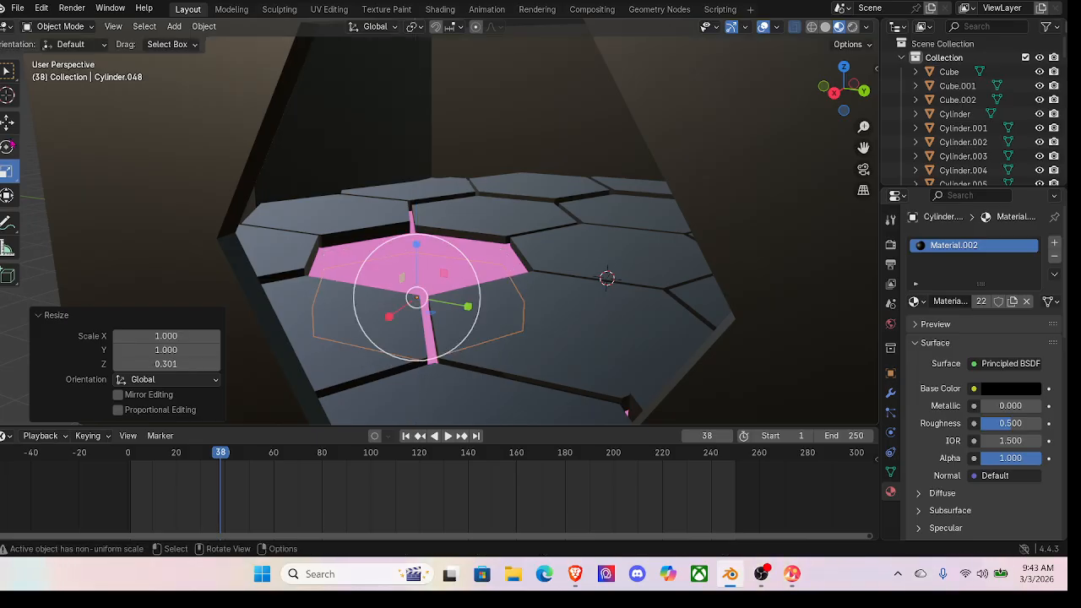
Step: Raise the thinned tile 0.566 m in Z into its floor gap and lower it by 0.188 m
left_click(10, 127)
left_click_drag(416, 243, 410, 205)
mouse_move(412, 207)
middle_mouse_down("shift")
mouse_move(422, 241)
mouse_move(415, 228)
middle_mouse_up("shift")
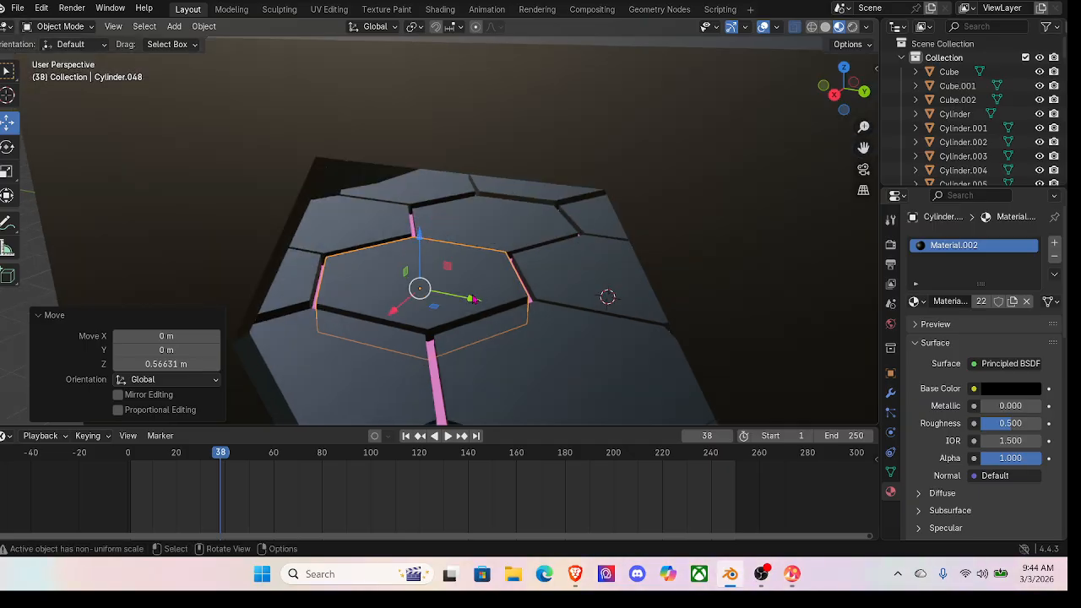
mouse_move(420, 236)
left_mouse_down()
mouse_move(418, 108)
mouse_move(426, 241)
left_mouse_up()
mouse_move(448, 291)
middle_mouse_down()
mouse_move(490, 285)
mouse_move(450, 286)
middle_mouse_up()
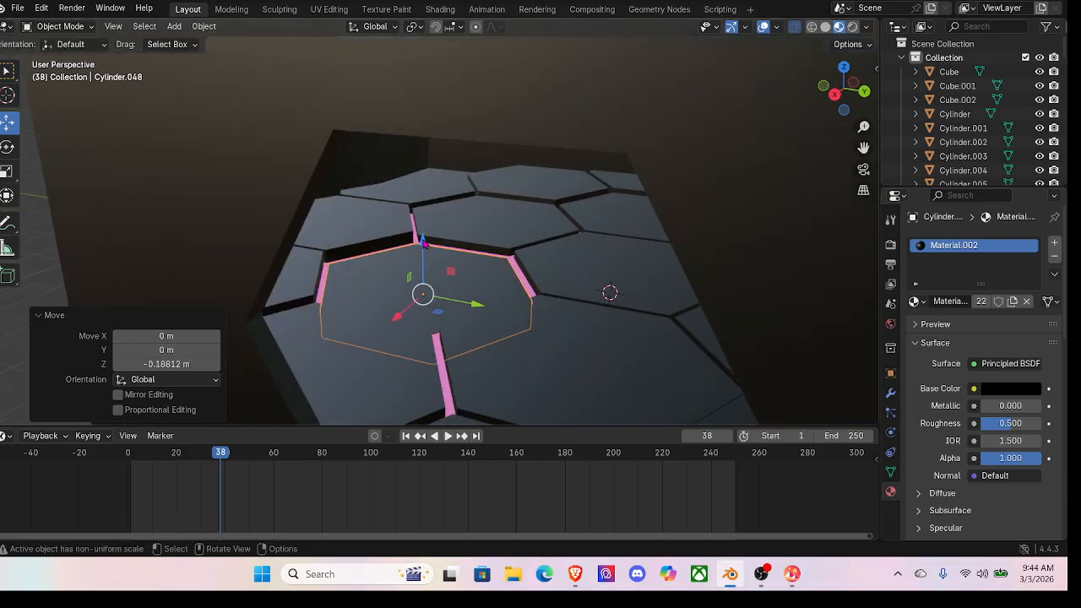
left_click(424, 242)
left_click(429, 267)
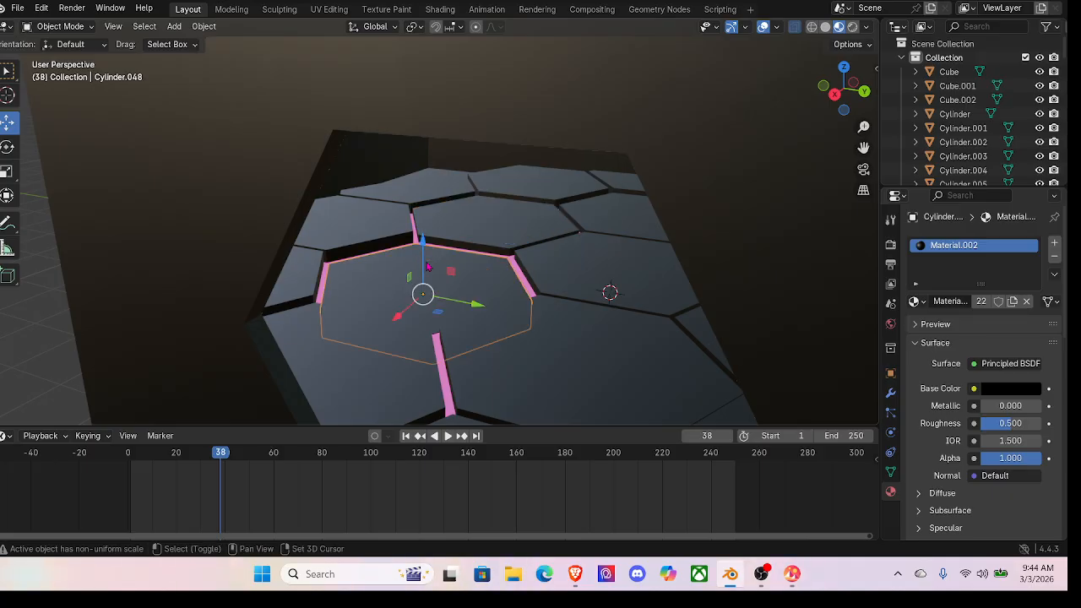
Step: Duplicate the tile in place and raise the copy 0.133 m in Z
key("shift+d")
key("Escape")
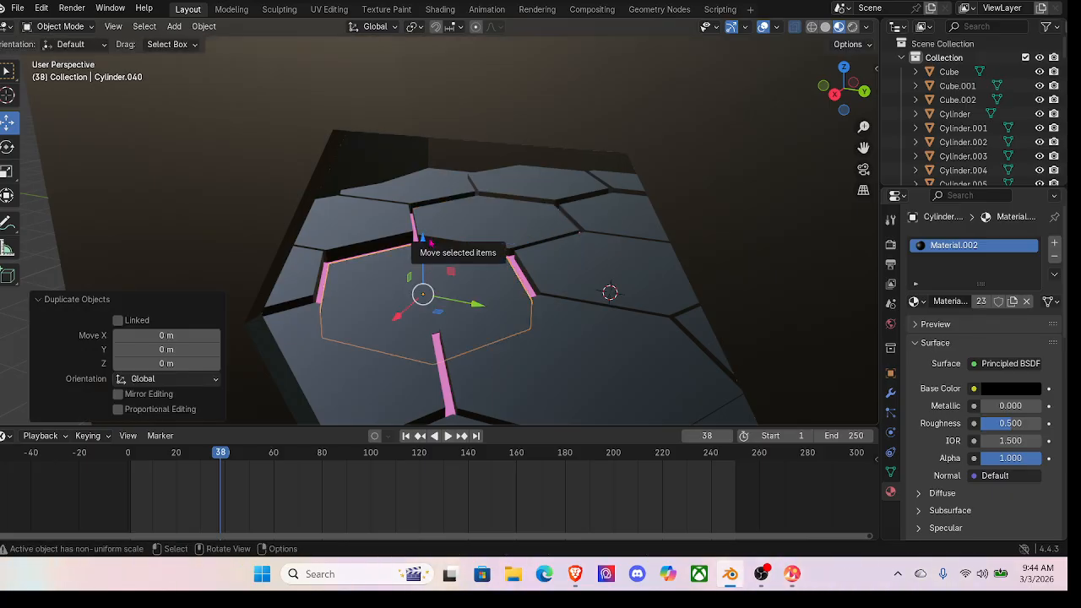
left_click_drag(425, 243, 422, 228)
scroll(424, 235, "down", 3)
middle_click_drag(427, 268, 425, 216)
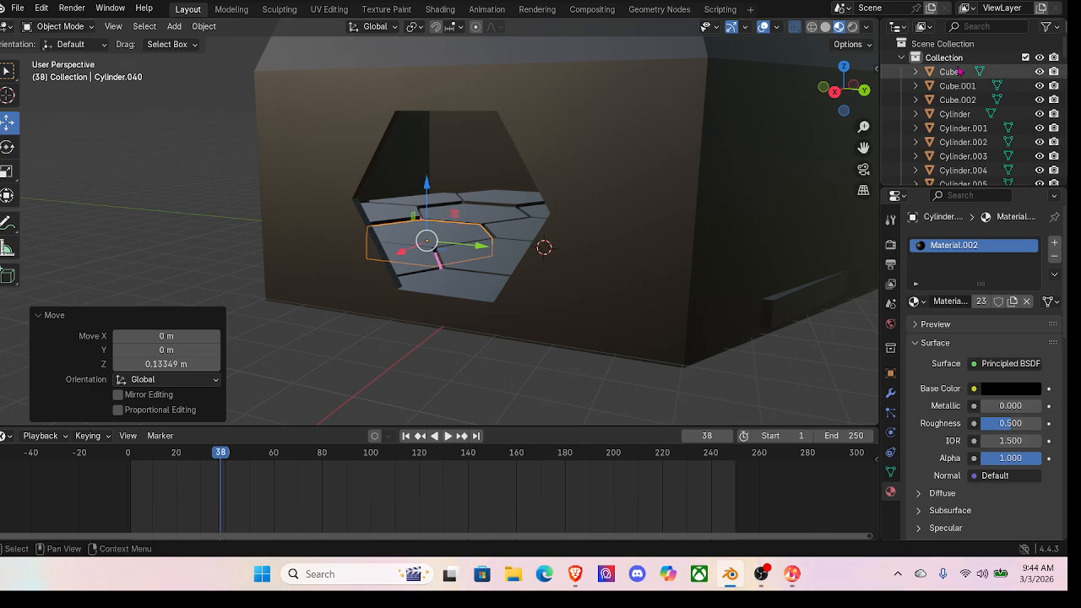
Step: Hide the tower body and select the duplicated tile in the exposed hexagon floor
left_click(656, 93)
left_click(1040, 113)
middle_click_drag(430, 201, 445, 228)
scroll(445, 228, "up", 2)
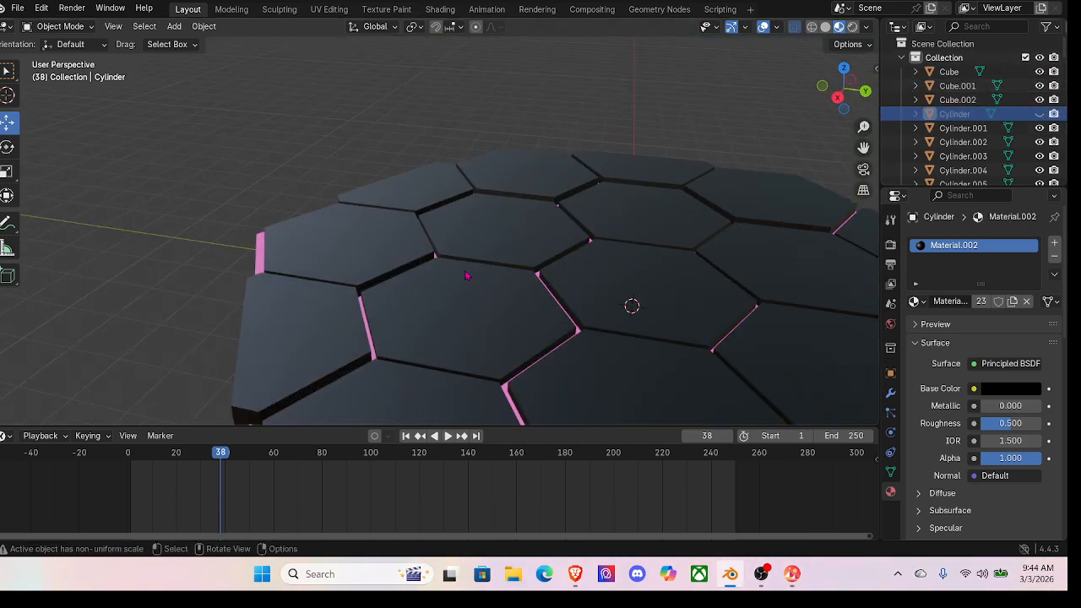
left_click(469, 286)
scroll(470, 288, "down", 5)
middle_click_drag(473, 291, 507, 278)
scroll(399, 295, "up", 2)
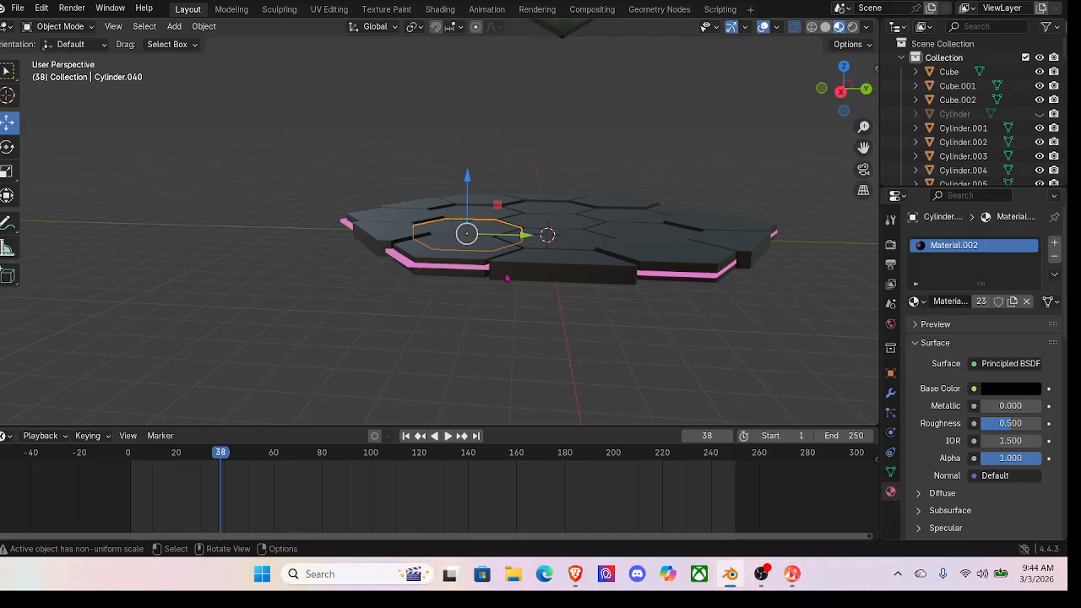
Step: Switch the viewport to solid shading with X-ray turned off for a close view of the selected tile
middle_click_drag(521, 232, 490, 246)
scroll(490, 246, "up", 2)
middle_click_drag(428, 222, 433, 225)
scroll(433, 226, "up", 3)
middle_click_drag(483, 267, 485, 254)
left_click(828, 26)
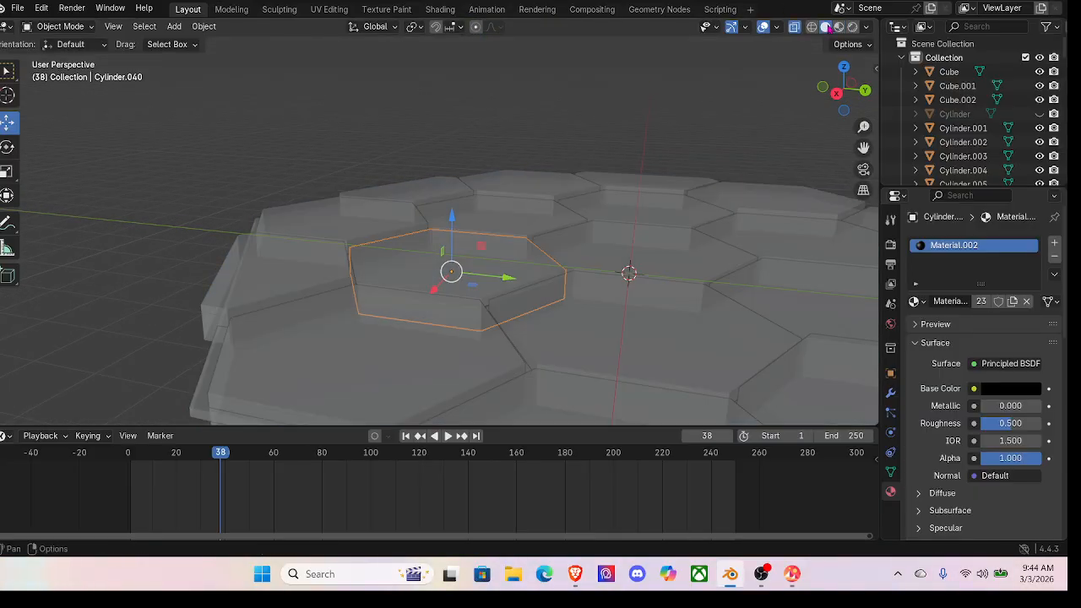
left_click(794, 29)
Step: Fine-tune the selected tile's height by moving it 0.011 m up and 0.017 m down in Z
mouse_move(513, 276)
middle_mouse_down()
mouse_move(512, 284)
mouse_move(521, 268)
mouse_move(508, 292)
mouse_move(513, 284)
middle_mouse_up()
scroll(512, 285, "up", 2)
scroll(513, 284, "up", 2)
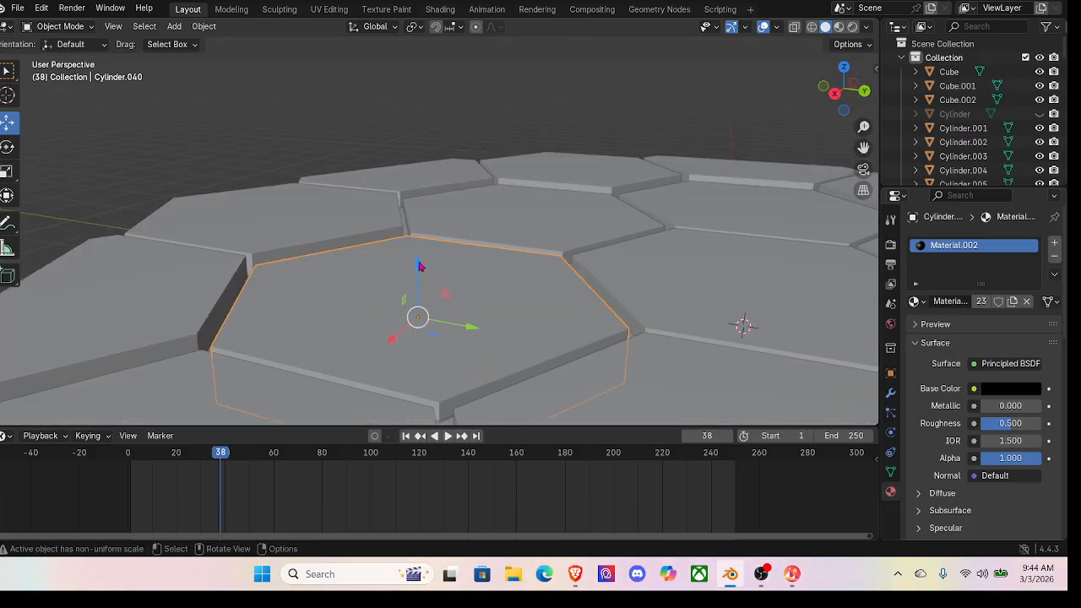
left_click_drag(420, 267, 418, 259)
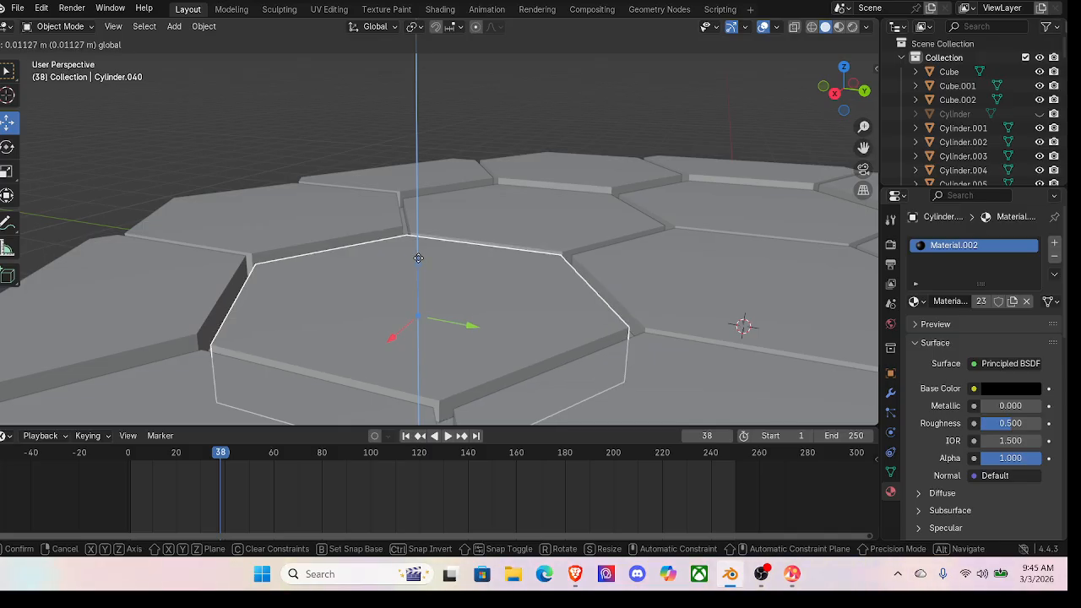
left_click_drag(418, 259, 418, 258)
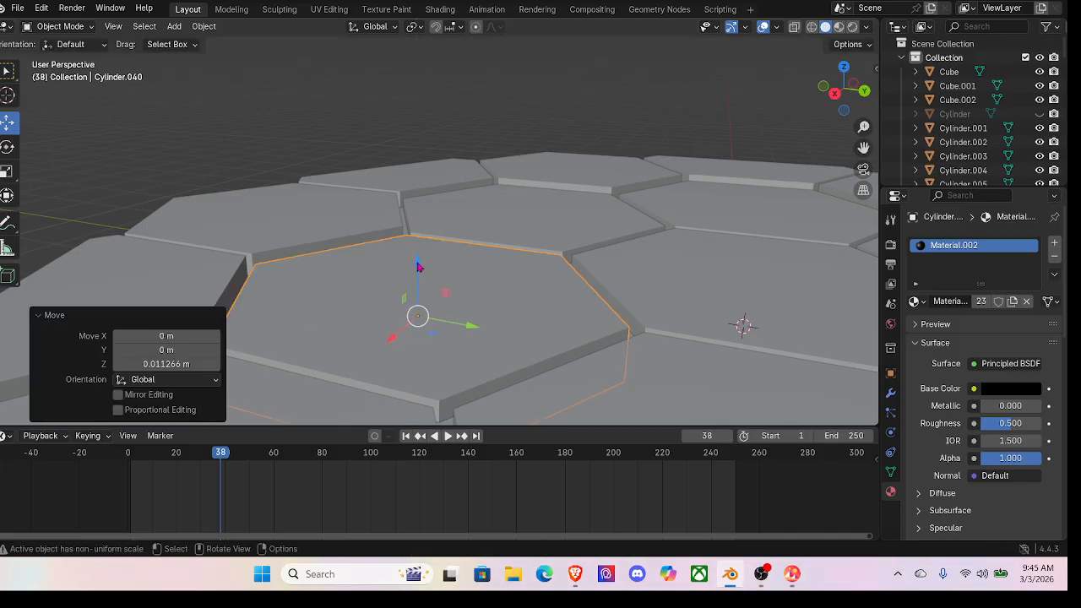
left_click_drag(418, 267, 422, 267)
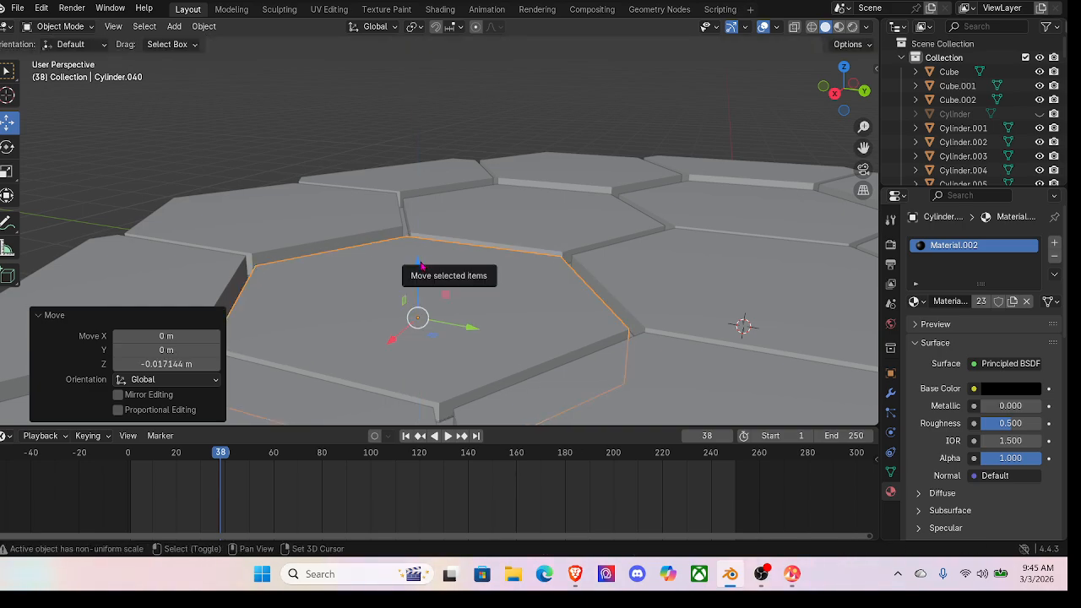
Step: Duplicate the tile and offset the copy 0.0356 m in Y and -0.0056 m in Z
key("shift+d")
right_click(441, 304)
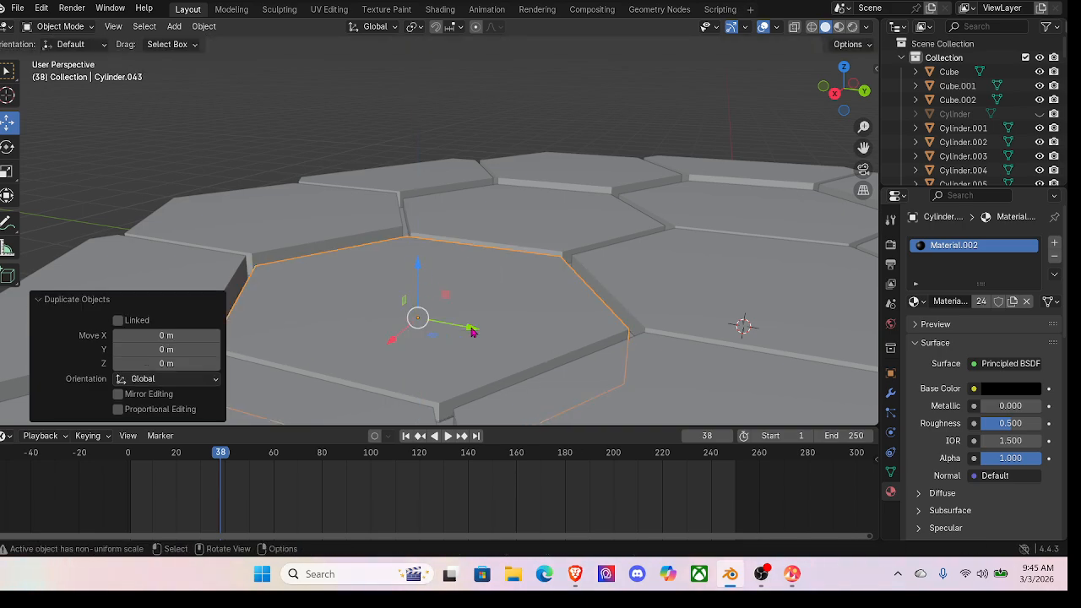
left_click_drag(472, 332, 478, 333)
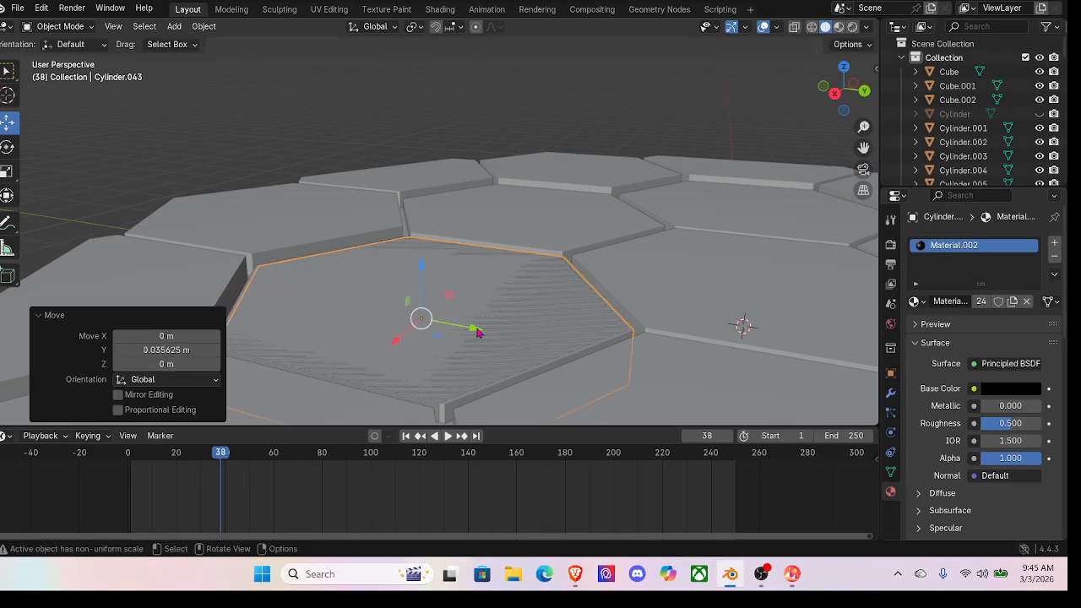
left_click_drag(422, 267, 422, 270)
middle_click_drag(501, 321, 465, 255, "shift")
scroll(460, 237, "up", 3)
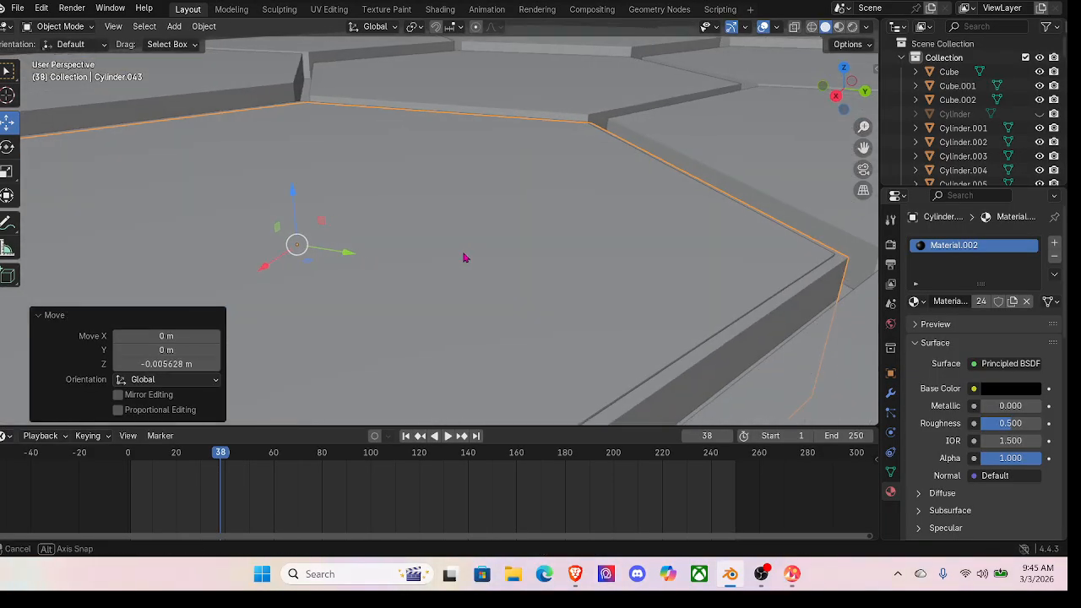
Step: Examine the narrow offset between the tile and its copy along the front edge and corner
left_click(744, 256)
left_click(809, 283)
left_click(794, 266)
left_click(814, 285)
left_click(794, 266)
left_click(810, 287)
middle_click_drag(597, 259, 499, 250)
left_click(655, 300)
middle_click_drag(662, 265, 673, 267)
left_click(723, 282)
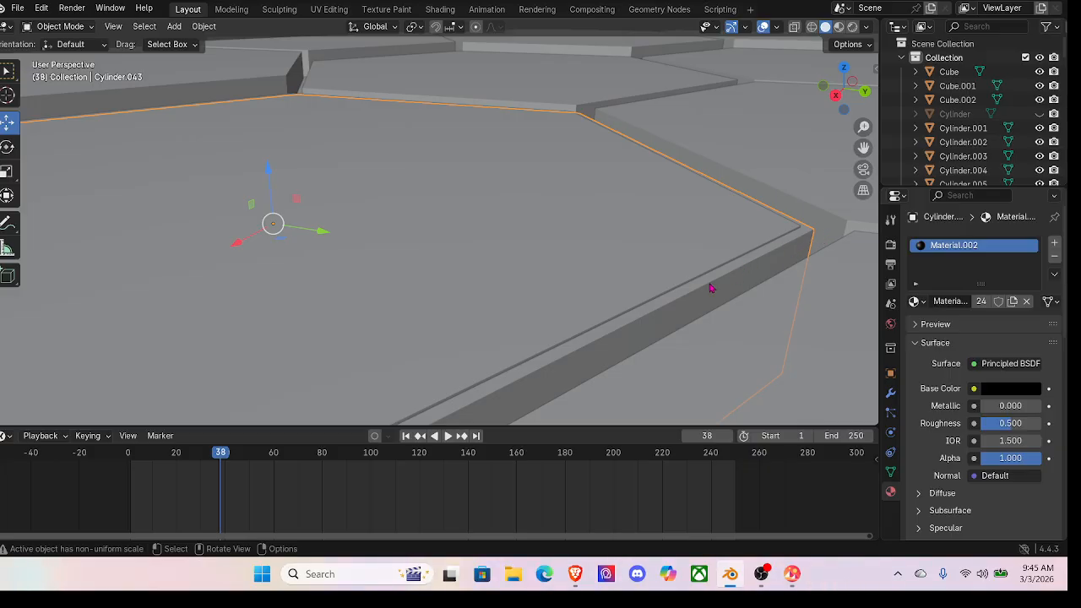
Step: Rename the offset tile copy as Model_Collider
right_click(711, 288)
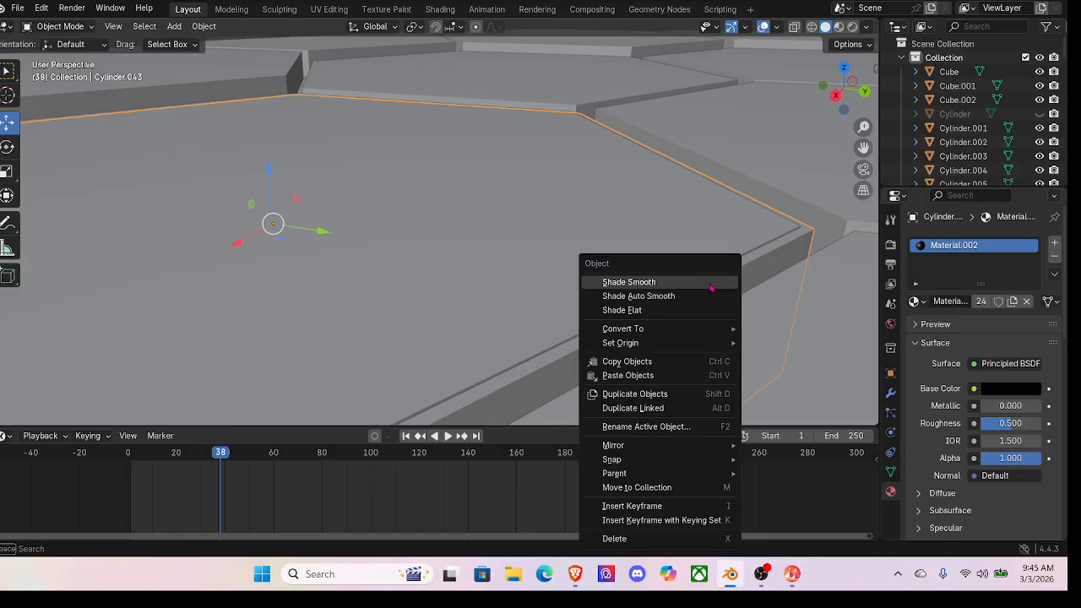
left_click(670, 427)
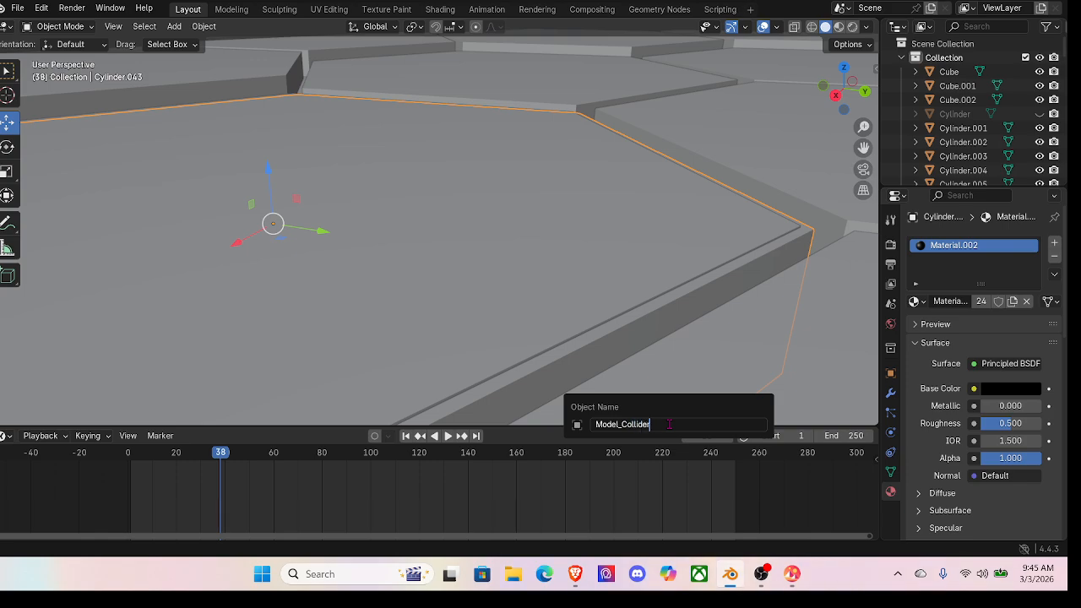
key("Return")
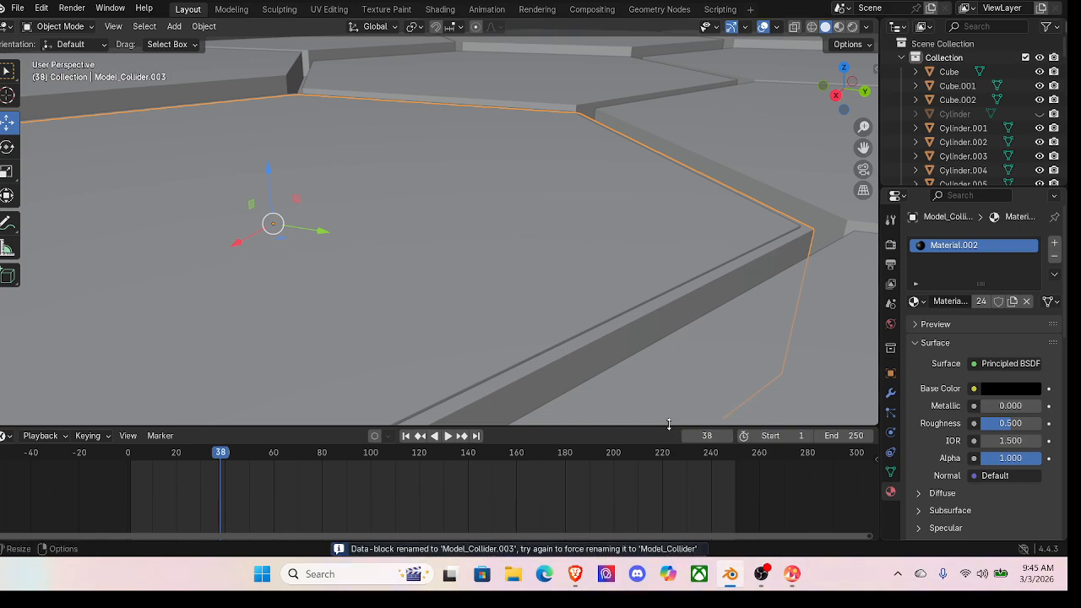
left_click(716, 222)
left_click(773, 262)
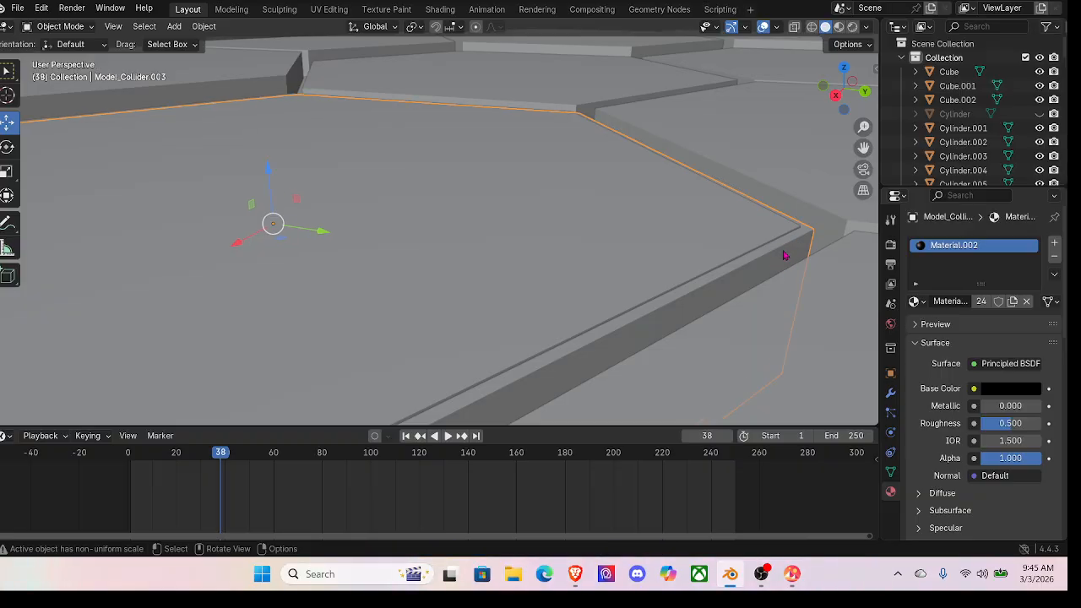
Step: Parent the collider copy to the visible floor tile using Object (Keep Transform)
left_click(593, 229, "shift")
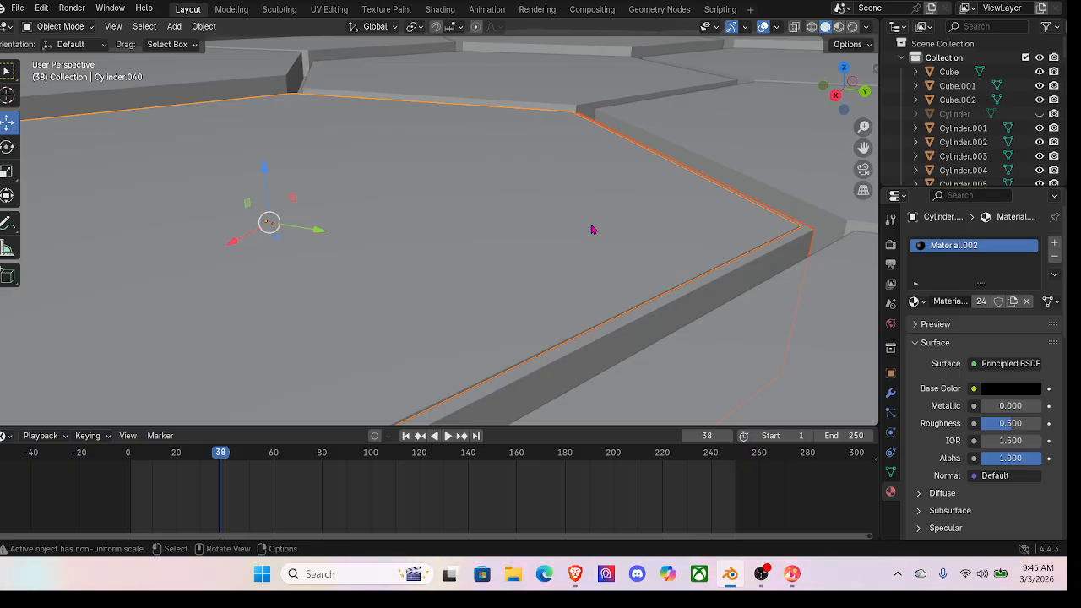
key("ctrl+p")
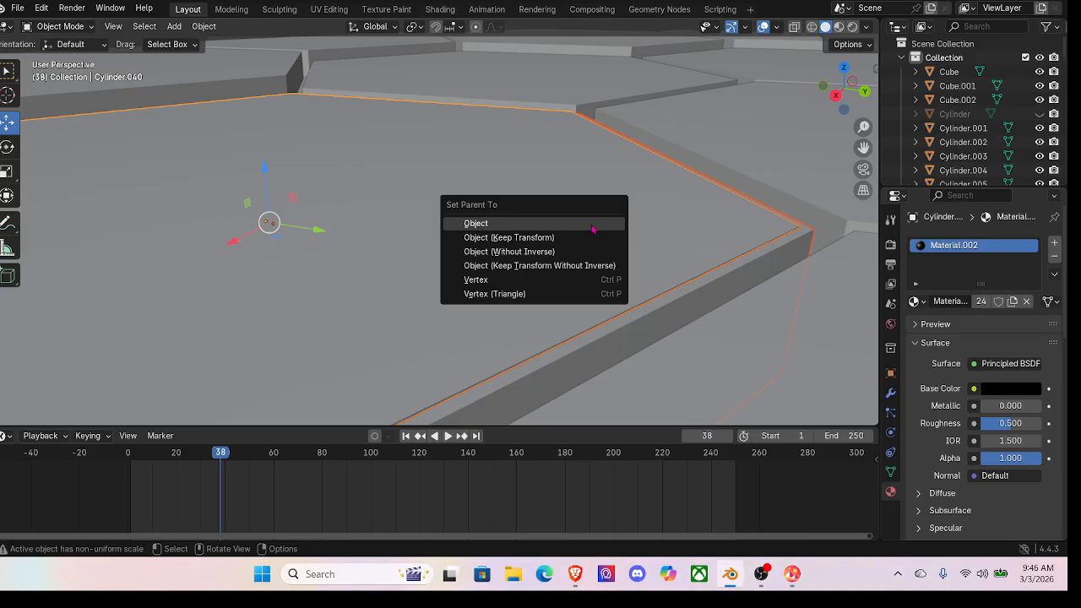
left_click(557, 239)
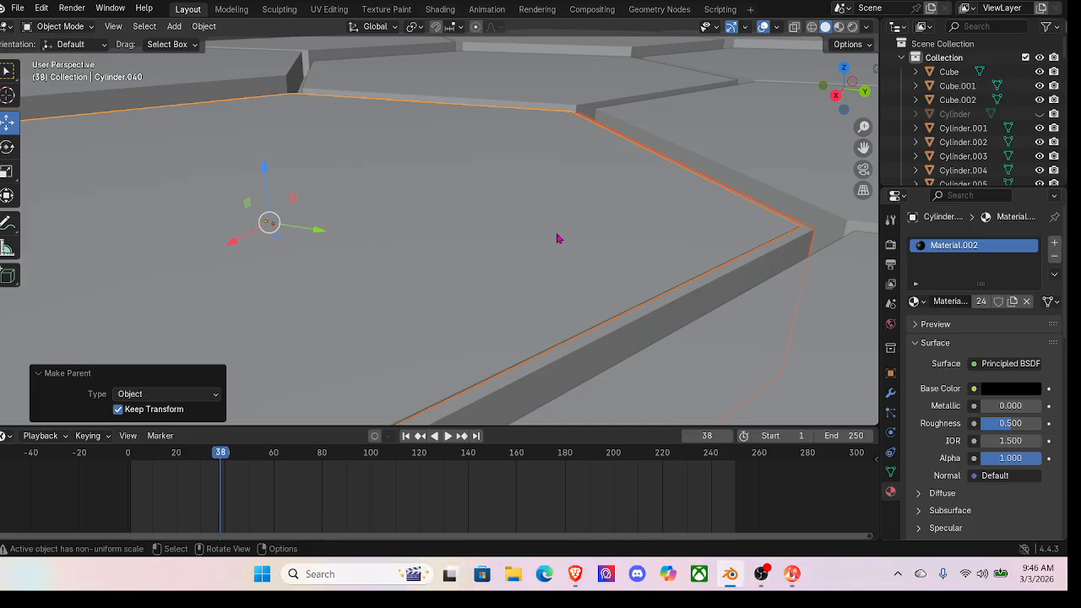
scroll(555, 230, "down", 5)
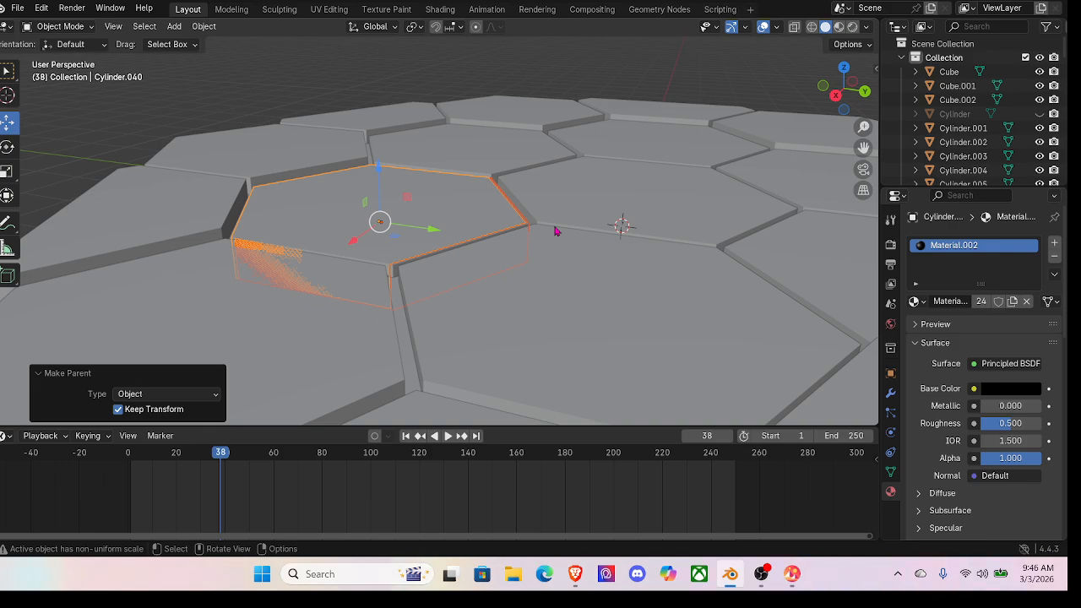
Step: Select the hexagonal floor tile Cylinder.040 and raise it about 0.036 m along Z above the surrounding surface
mouse_move(441, 254)
middle_mouse_down()
mouse_move(449, 268)
mouse_move(444, 244)
mouse_move(439, 254)
middle_mouse_up()
scroll(448, 268, "up", 3)
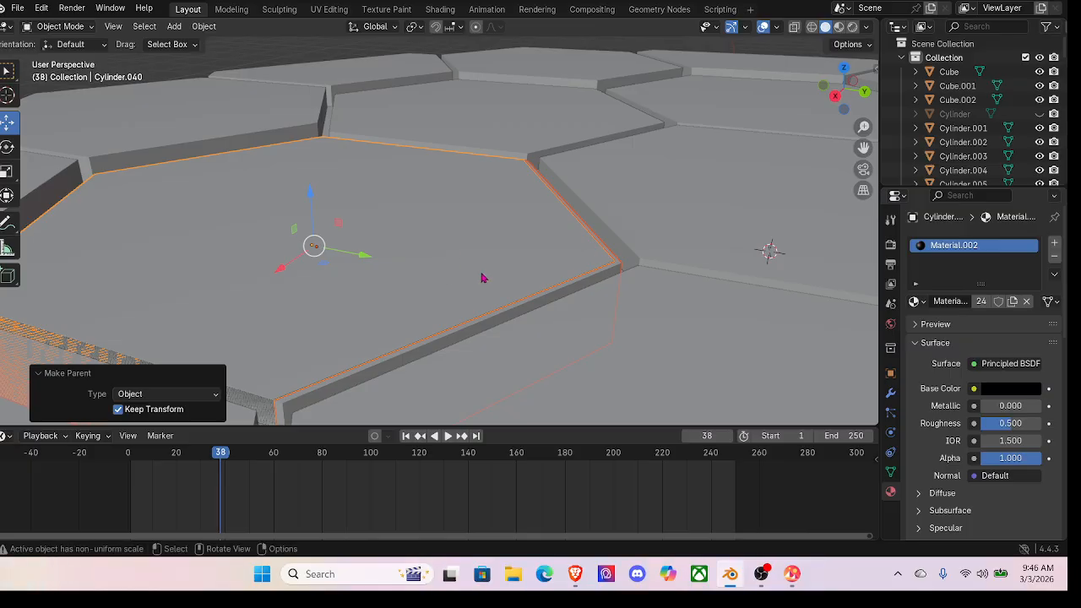
middle_click_drag(482, 278, 489, 278)
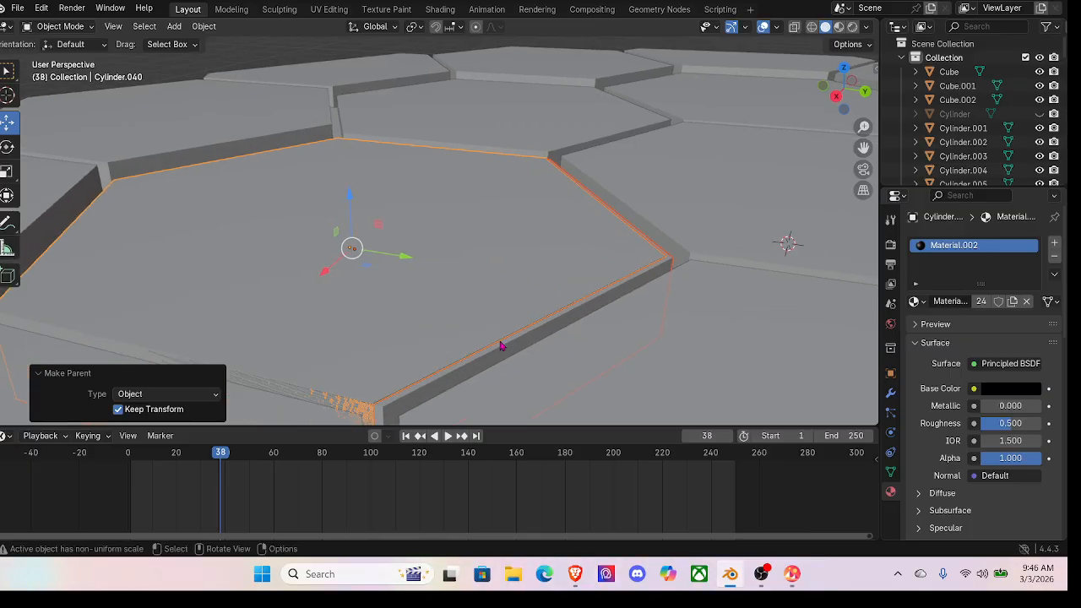
left_click(533, 334)
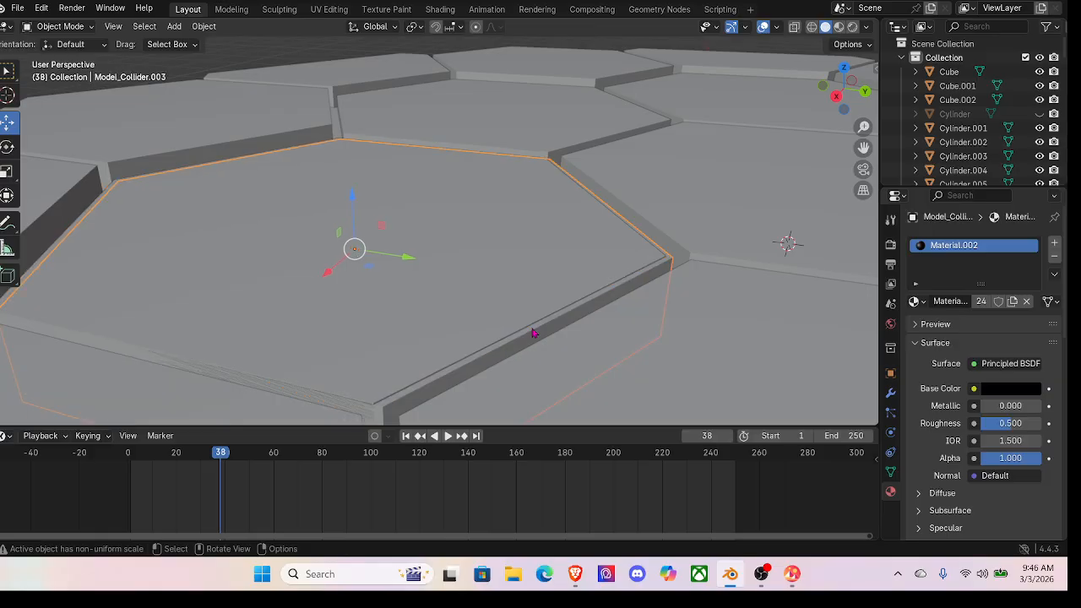
left_click(478, 280)
left_click_drag(348, 197, 323, 199)
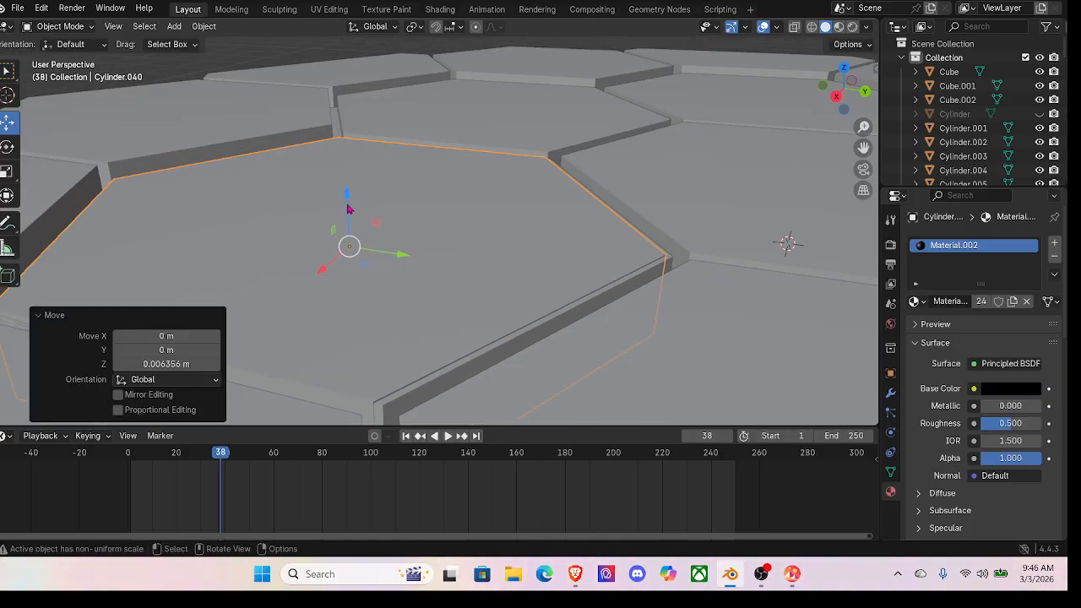
left_click_drag(349, 208, 346, 191)
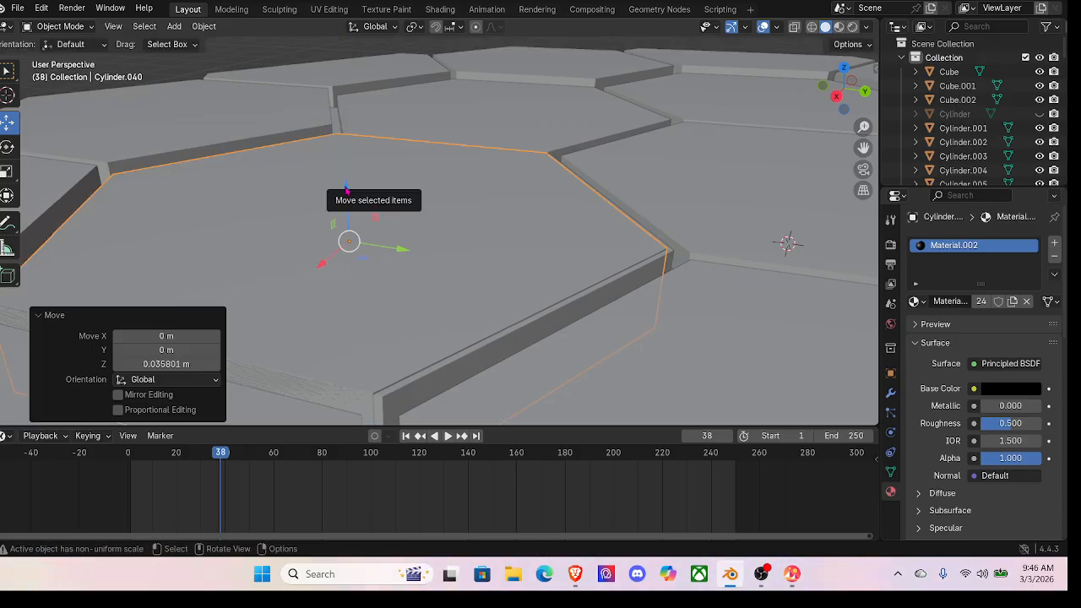
Step: Insert a keyframe for the raised floor tile at frame 1
scroll(423, 321, "down", 4)
key("space")
left_click(140, 484)
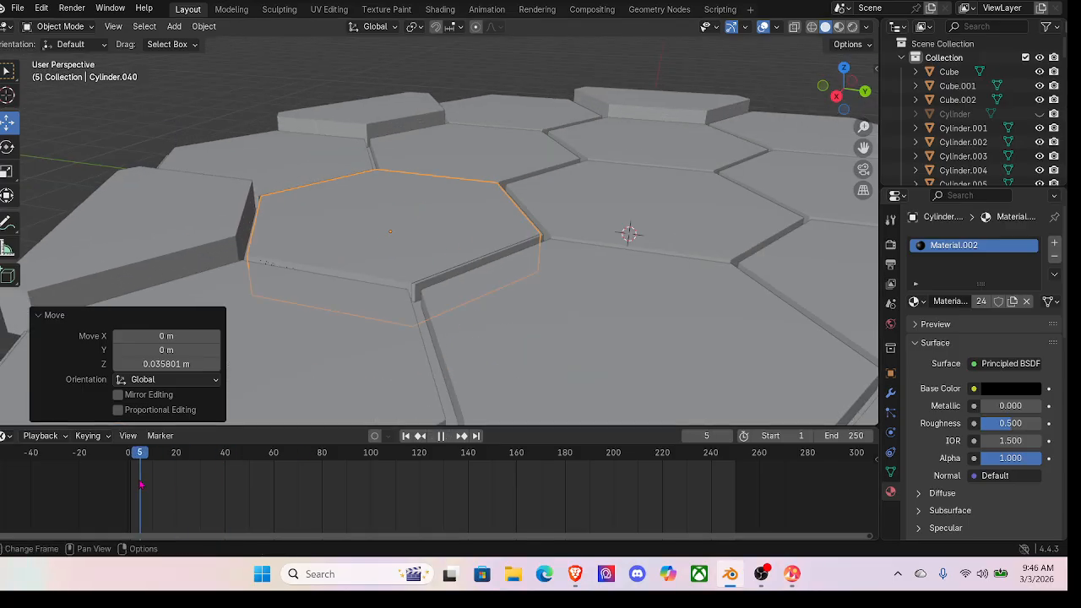
key("space")
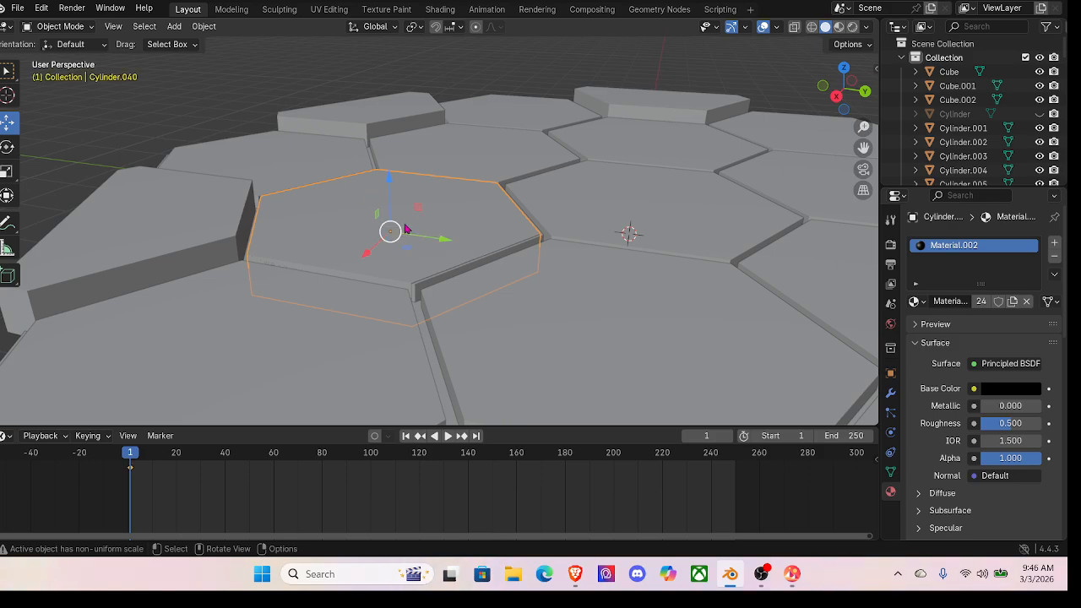
Step: Unhide the main tower body object Cylinder around the hexagonal platform
scroll(406, 228, "down", 8)
middle_click_drag(602, 134, 585, 243, "shift")
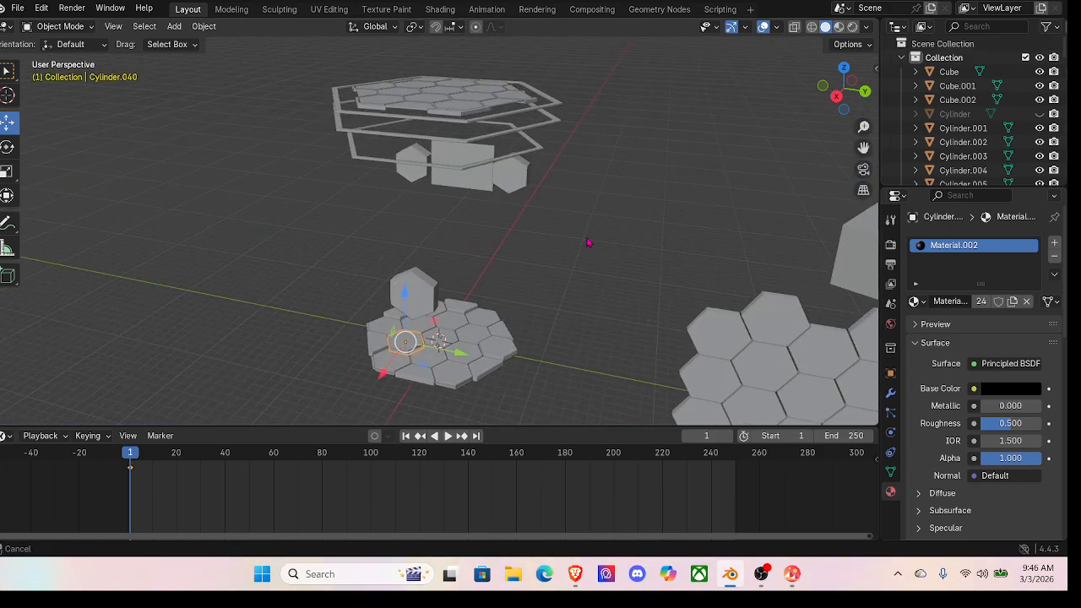
left_click(1040, 114)
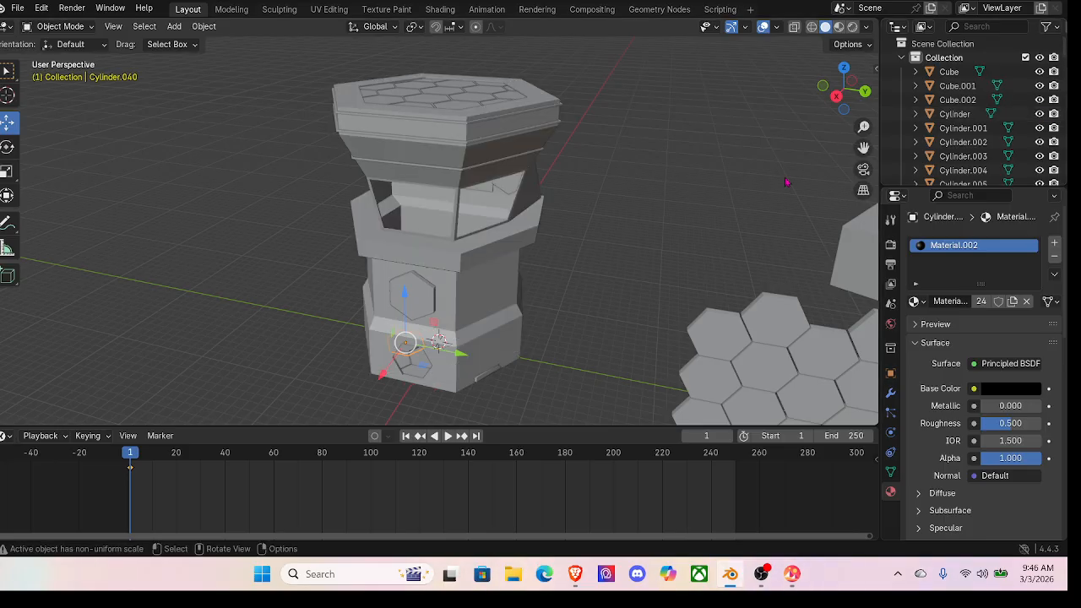
scroll(504, 299, "up", 4)
Step: At frame 147, raise the floor tile Cylinder.040 into the tower's window opening and insert a keyframe there
left_click_drag(131, 454, 429, 477)
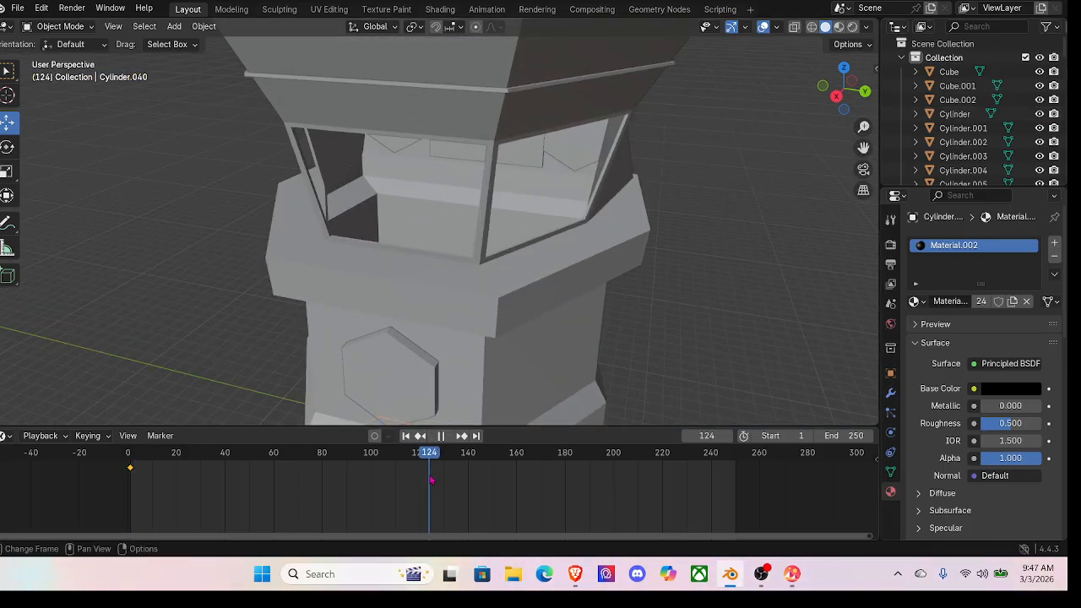
left_click_drag(425, 459, 486, 470)
left_click_drag(381, 404, 327, 161)
scroll(338, 172, "up", 4)
middle_click_drag(370, 185, 360, 173)
left_click_drag(299, 94, 299, 87)
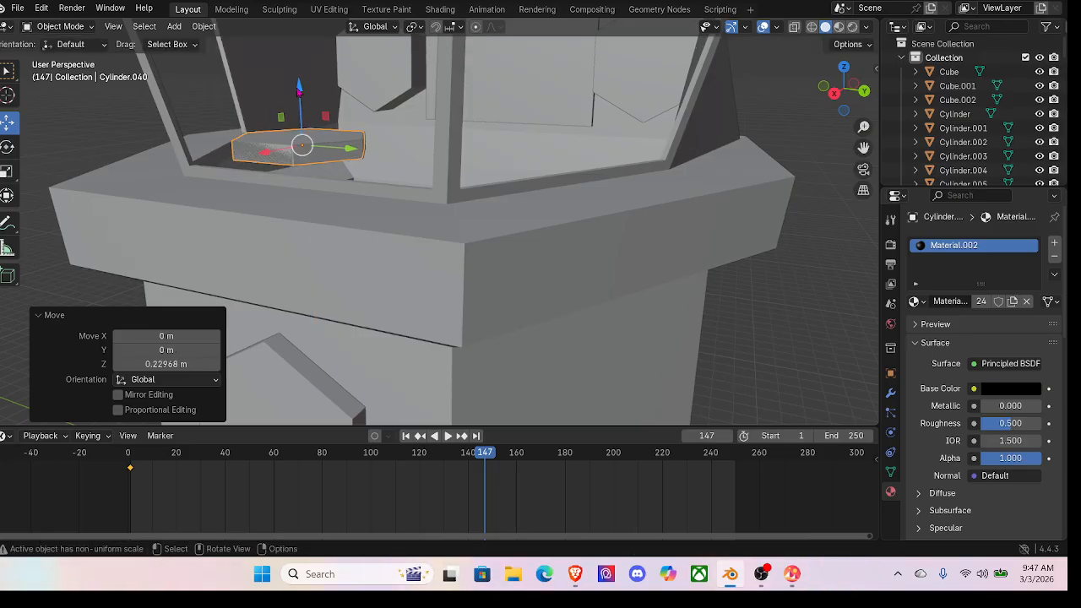
key("i")
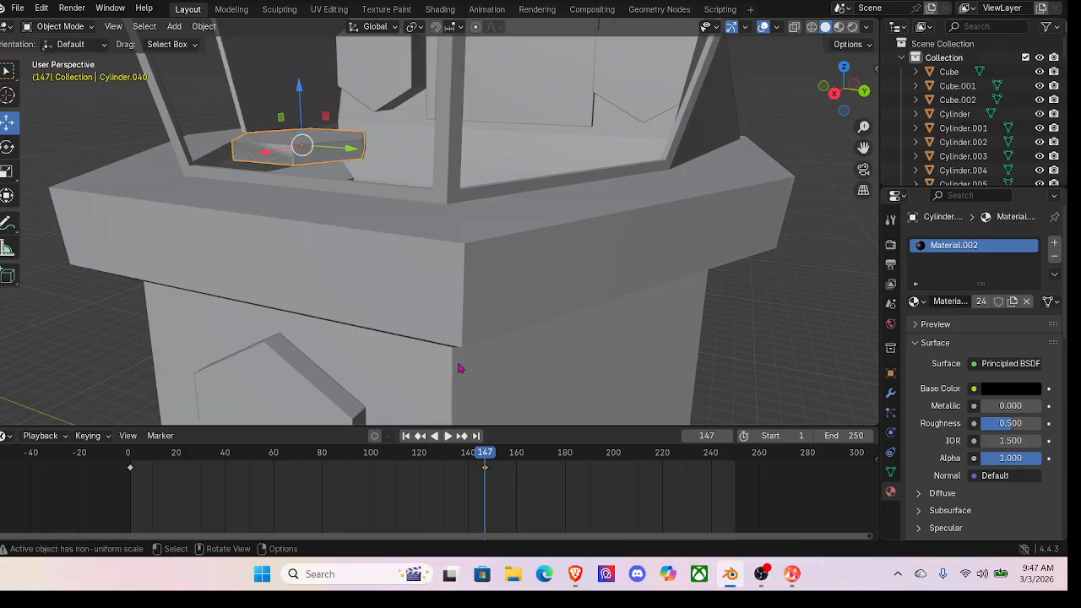
Step: Copy the tile's keyframe at frame 1 and paste it at frame 250
left_click_drag(484, 473, 131, 478)
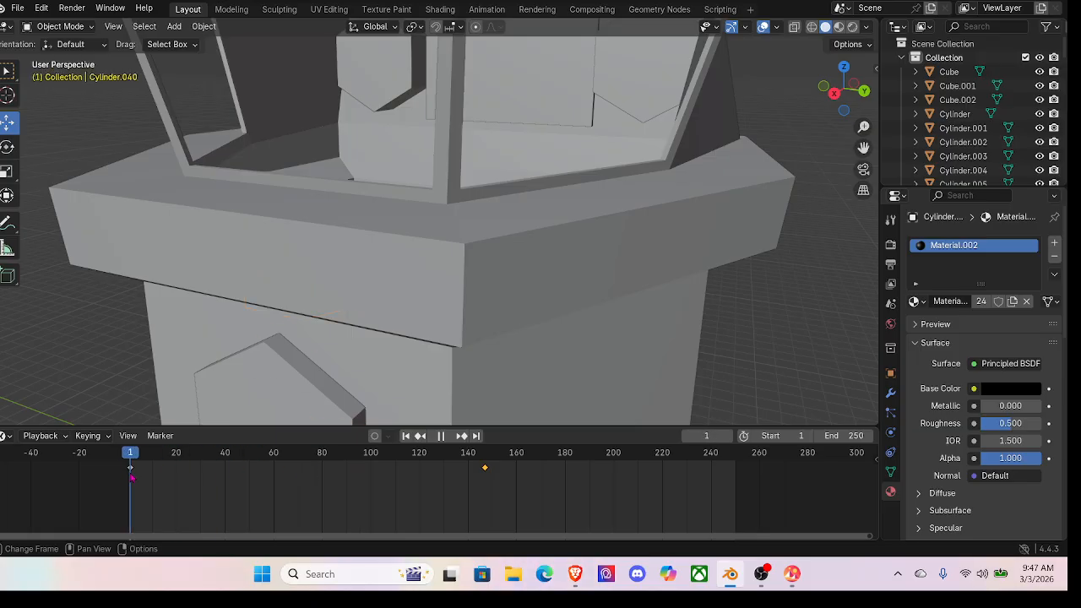
right_click(131, 471)
left_click(74, 373)
left_click_drag(132, 459, 735, 454)
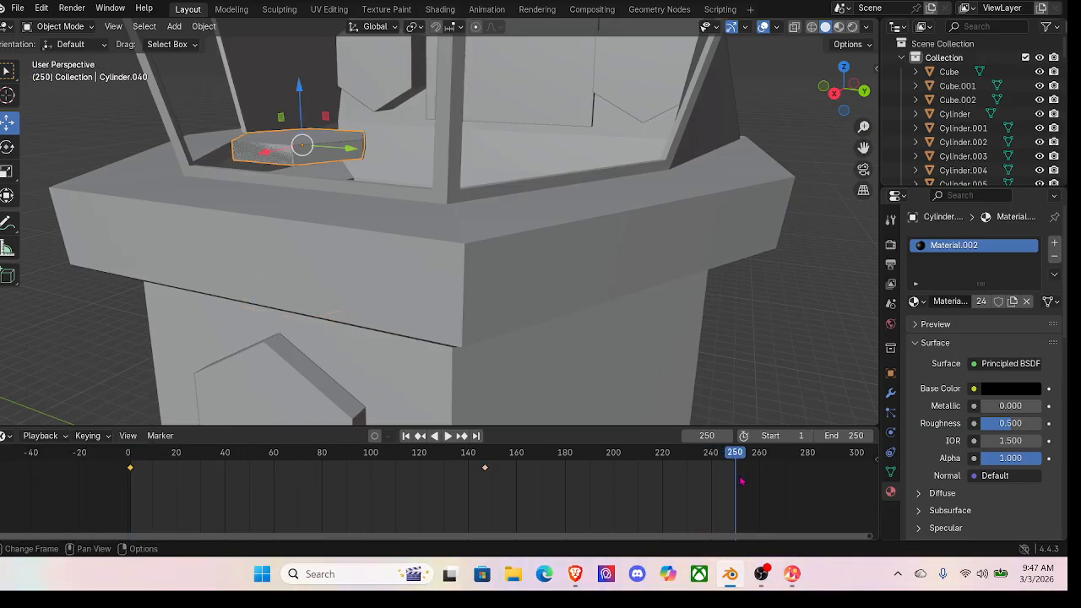
right_click(741, 480)
left_click(667, 386)
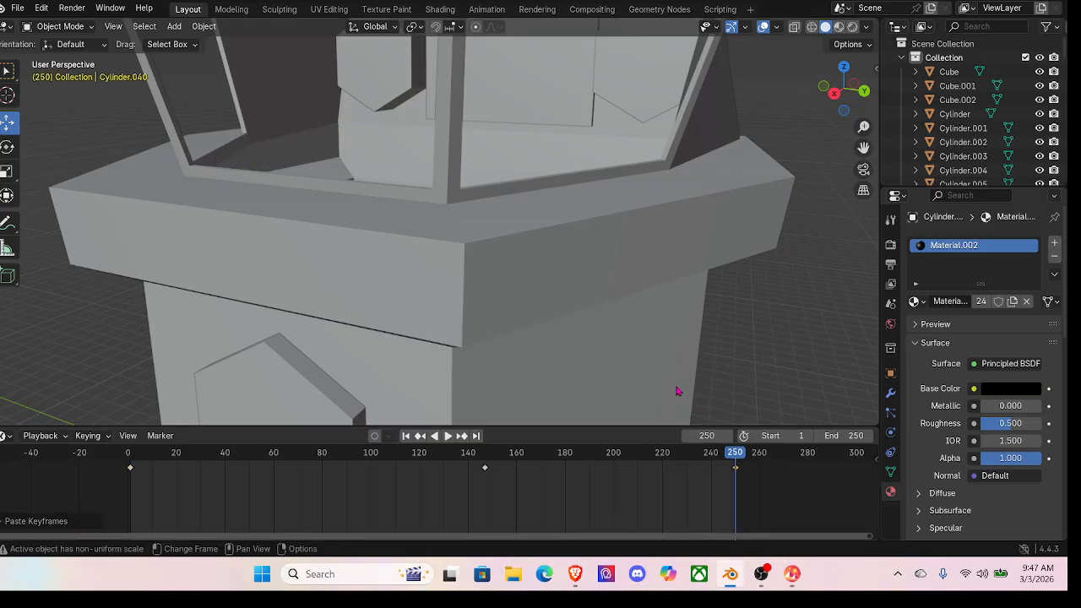
Step: Hide the tower body object Cylinder and play the animation to watch the floor tiles move
left_click(1011, 113)
left_click(1041, 114)
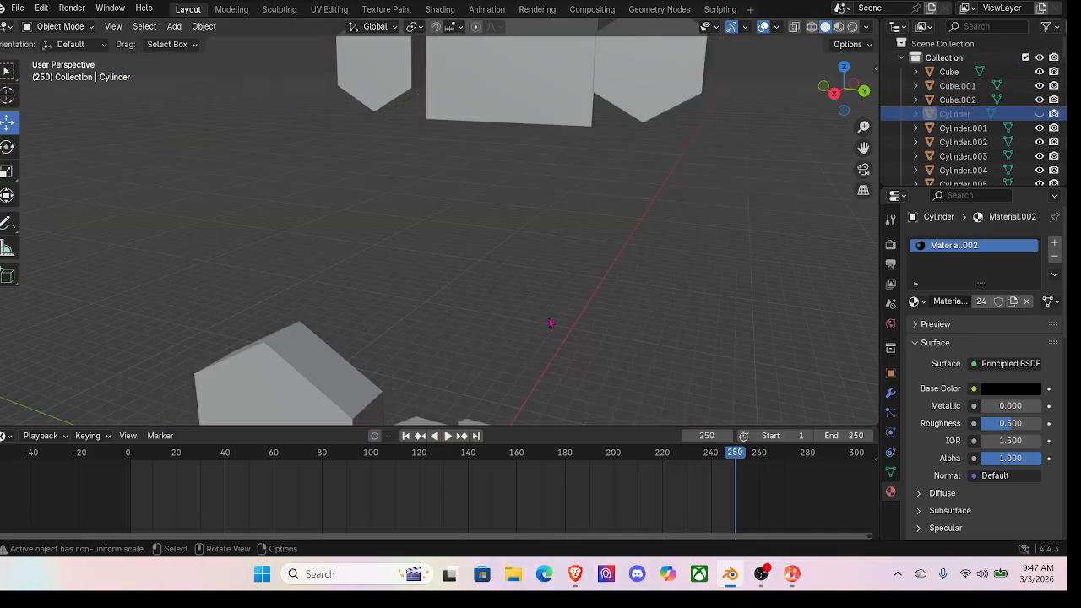
scroll(554, 321, "down", 6)
middle_click_drag(560, 310, 574, 269)
left_click(449, 437)
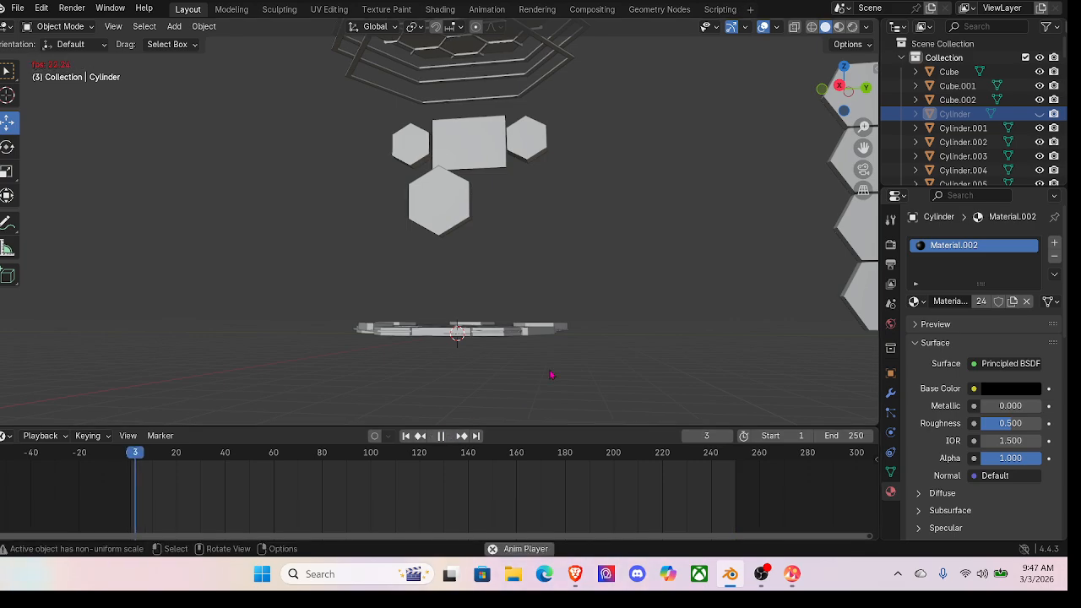
middle_click_drag(657, 310, 648, 337)
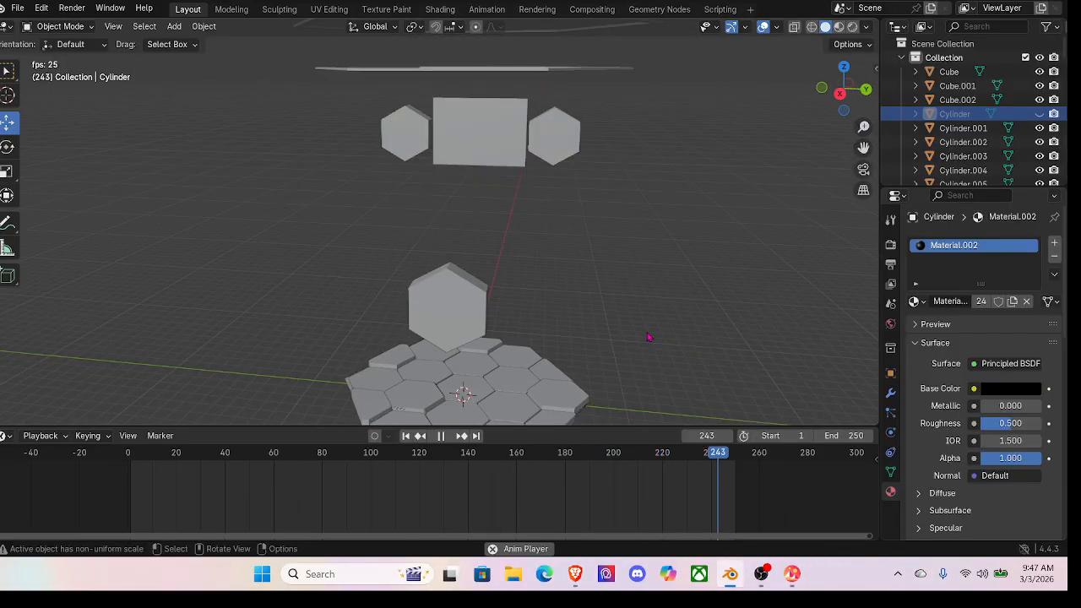
Step: Switch the viewport to Material Preview and watch the tile animation from several angles
left_click(839, 27)
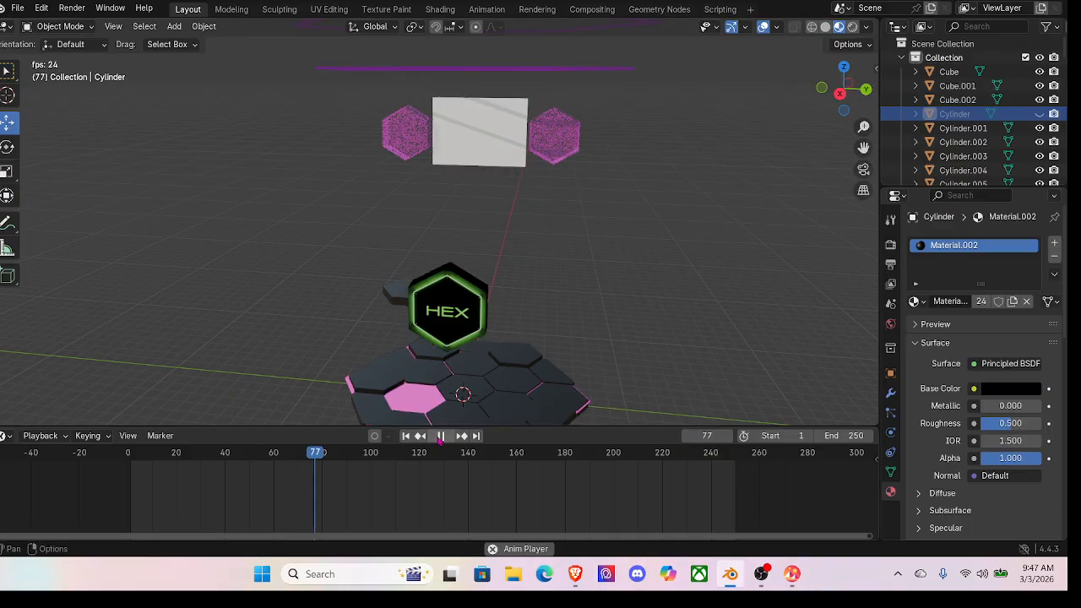
middle_click_drag(572, 287, 596, 285)
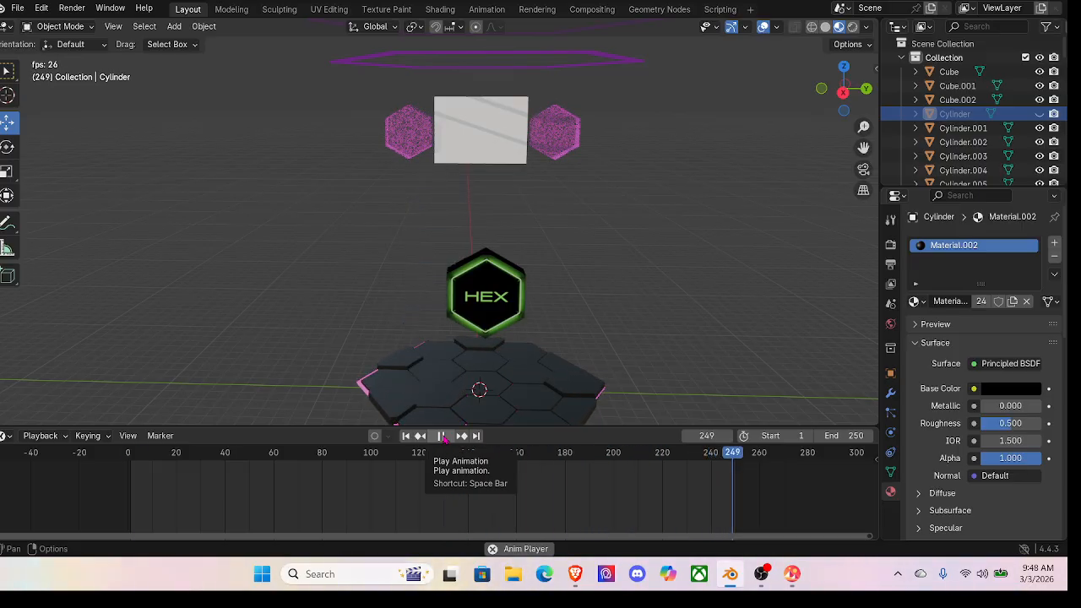
middle_click_drag(587, 339, 550, 276)
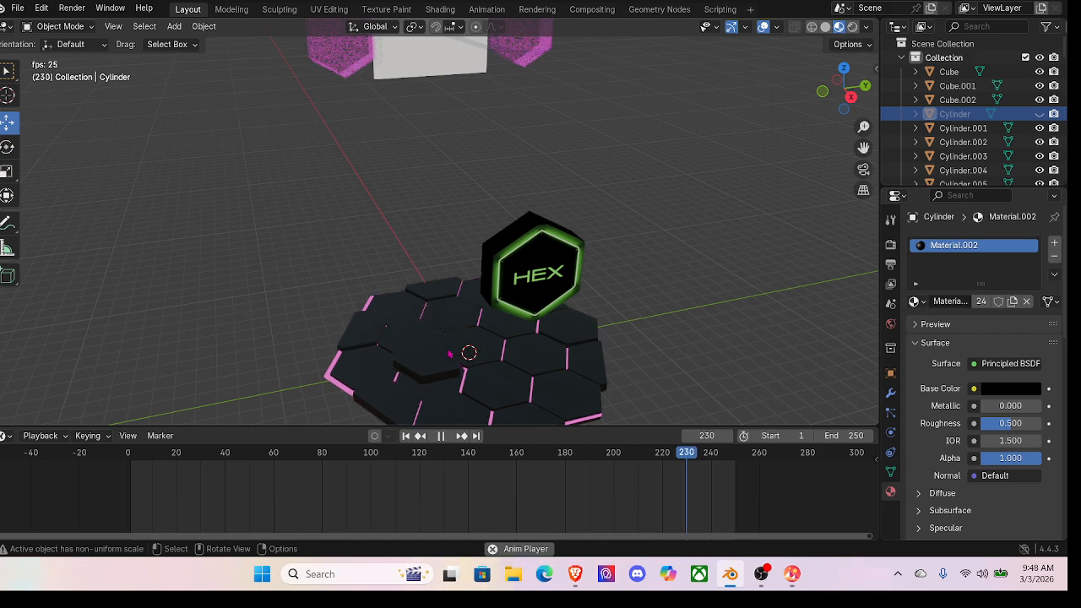
Step: Stop playback, go to frame 120 and raise the tile Cylinder.048 about 0.077 m along Z to cover the pink surface
left_click(440, 438)
left_click(438, 374)
middle_click_drag(438, 374, 431, 213)
scroll(432, 304, "up", 3)
middle_click_drag(431, 212, 427, 232)
scroll(425, 233, "up", 3)
left_click_drag(461, 458, 420, 477)
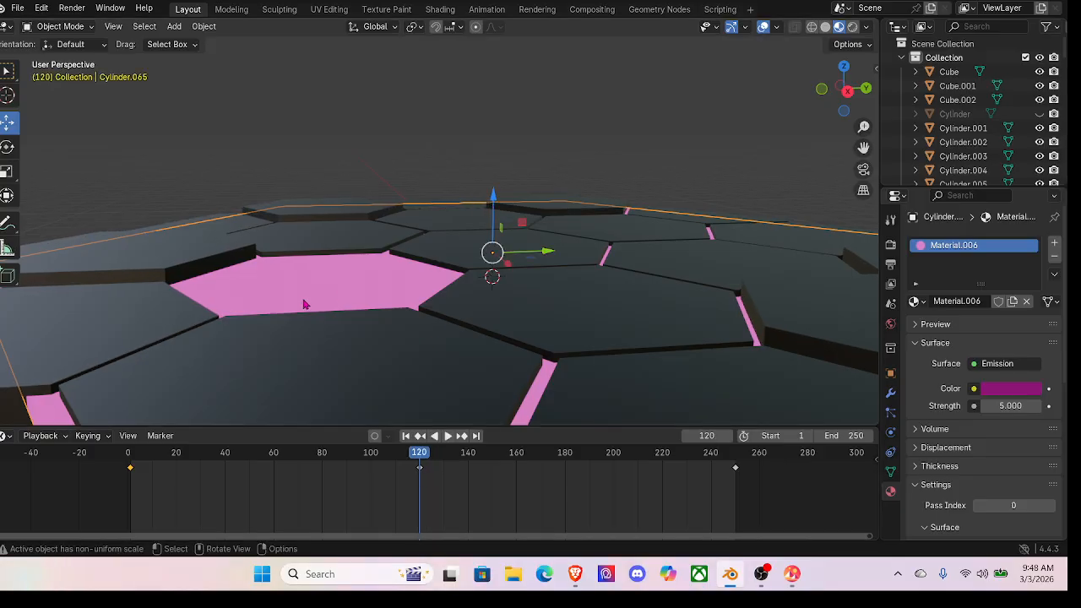
scroll(403, 295, "down", 3)
left_click(355, 267)
left_click(355, 275)
left_click(355, 276)
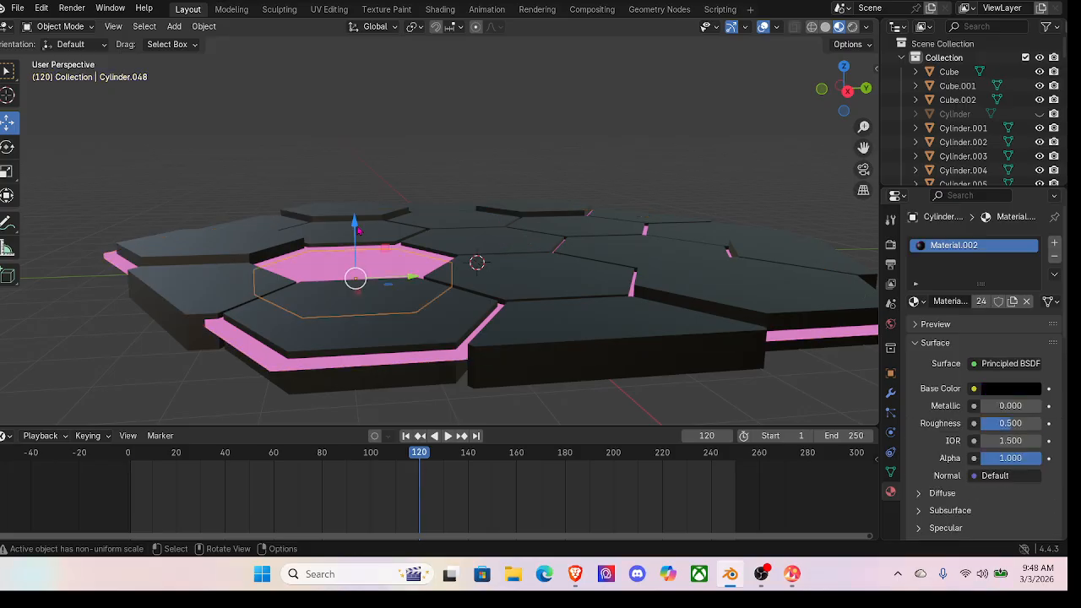
left_click_drag(358, 230, 355, 219)
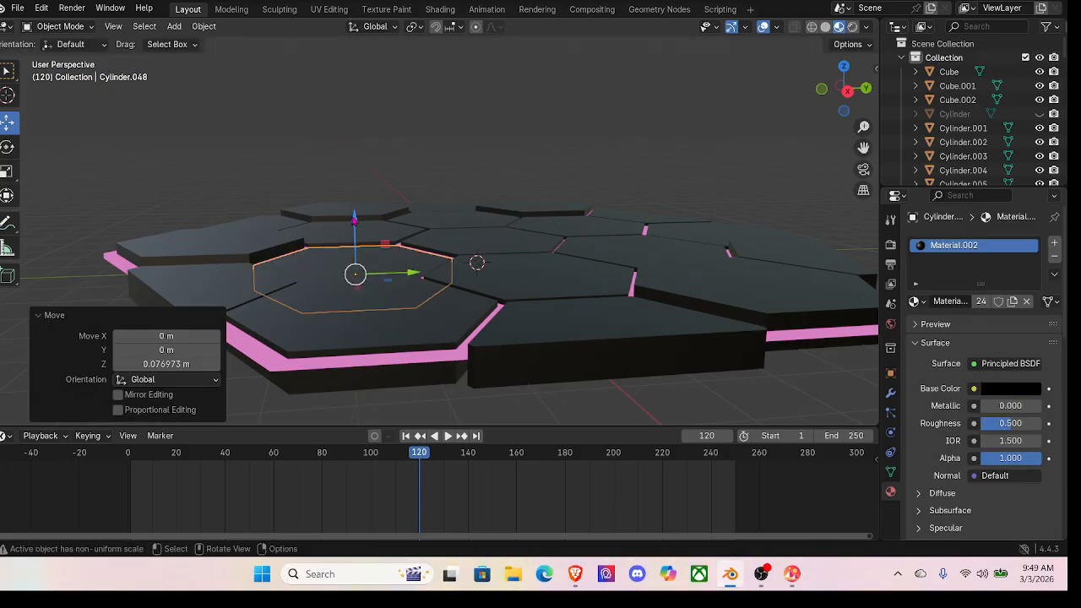
Step: Play the animation to check the raised tile and the rest of the hexagonal platform
middle_click_drag(501, 309, 499, 363)
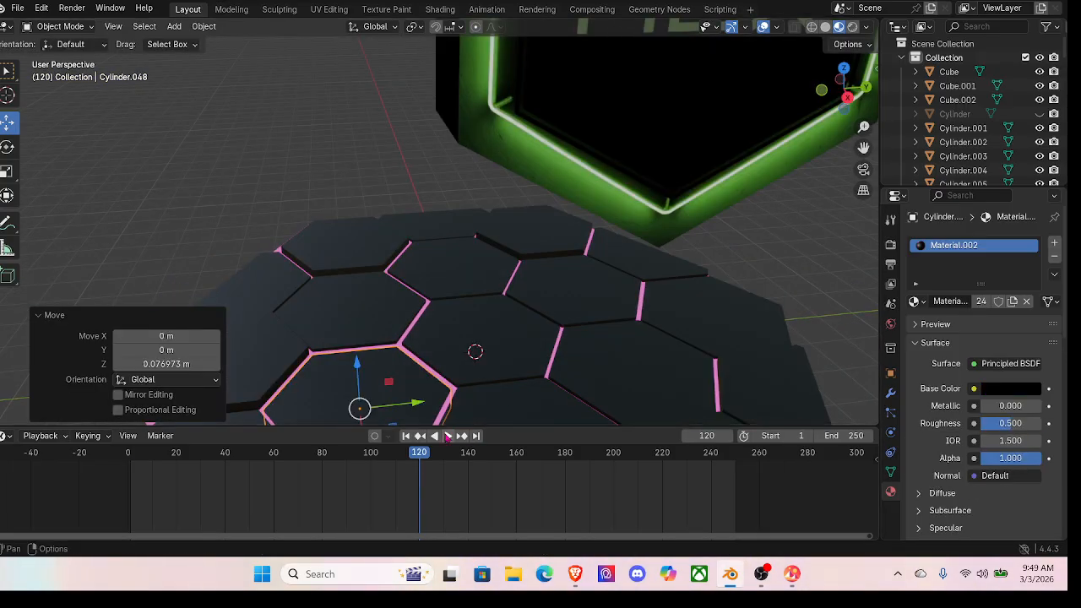
left_click(447, 436)
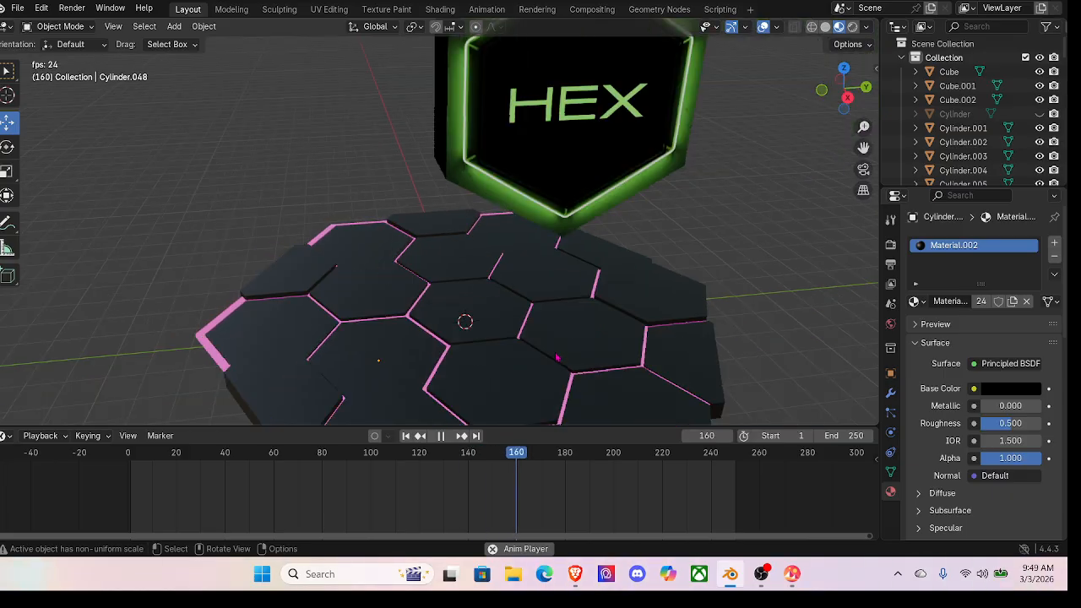
scroll(556, 358, "down", 3)
scroll(553, 342, "down", 3)
middle_click_drag(552, 342, 536, 408)
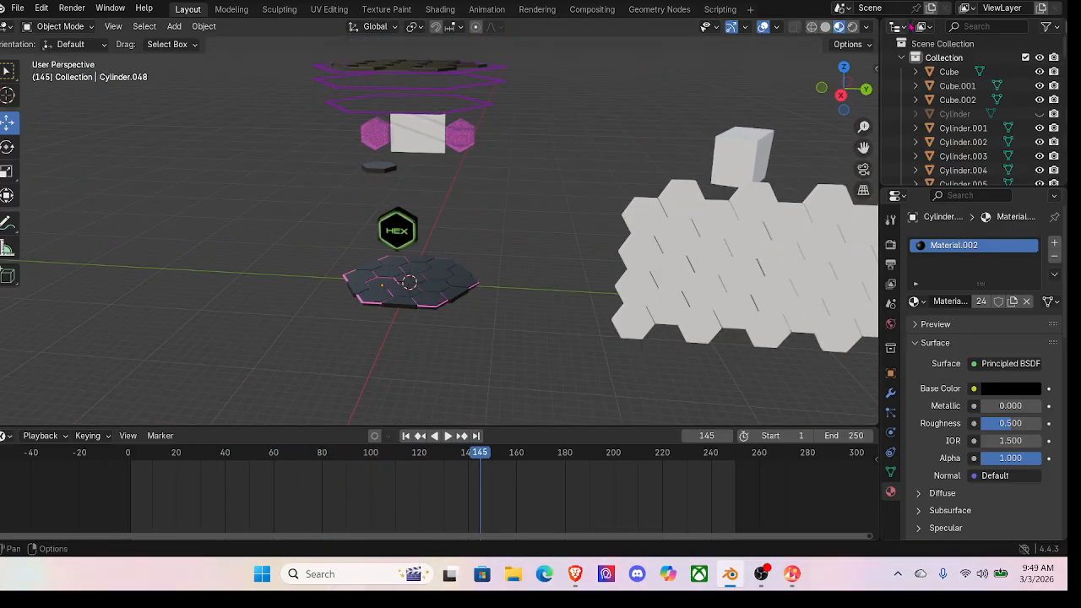
Step: Unhide the tower body Cylinder and play the animation to view the tile at the window opening
left_click(1040, 114)
middle_click_drag(260, 216, 423, 232)
scroll(273, 205, "up", 4)
scroll(237, 225, "up", 4)
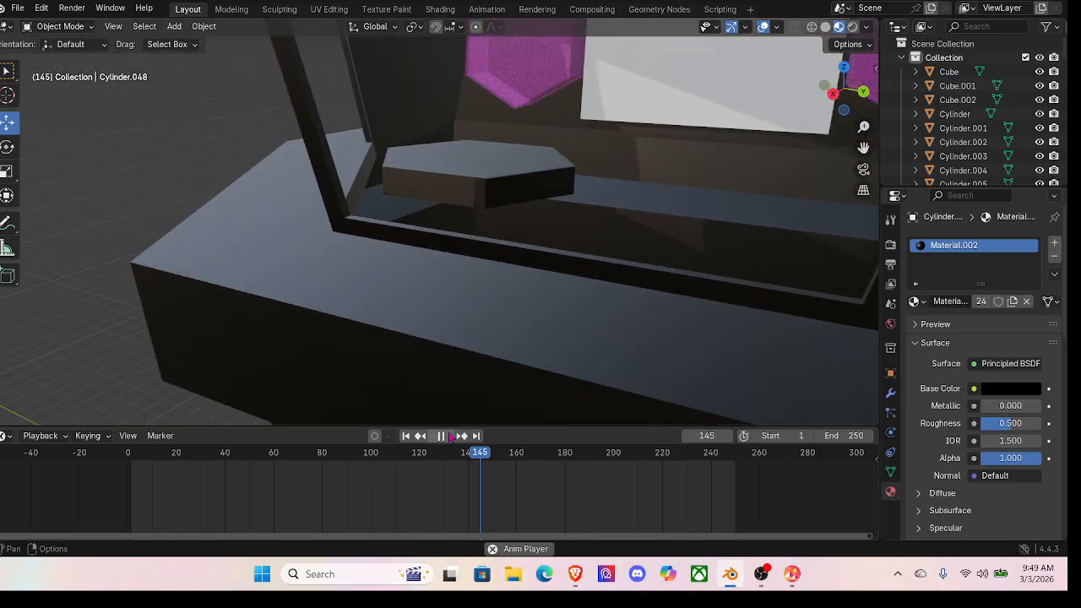
scroll(538, 208, "down", 6)
middle_click_drag(538, 208, 563, 200)
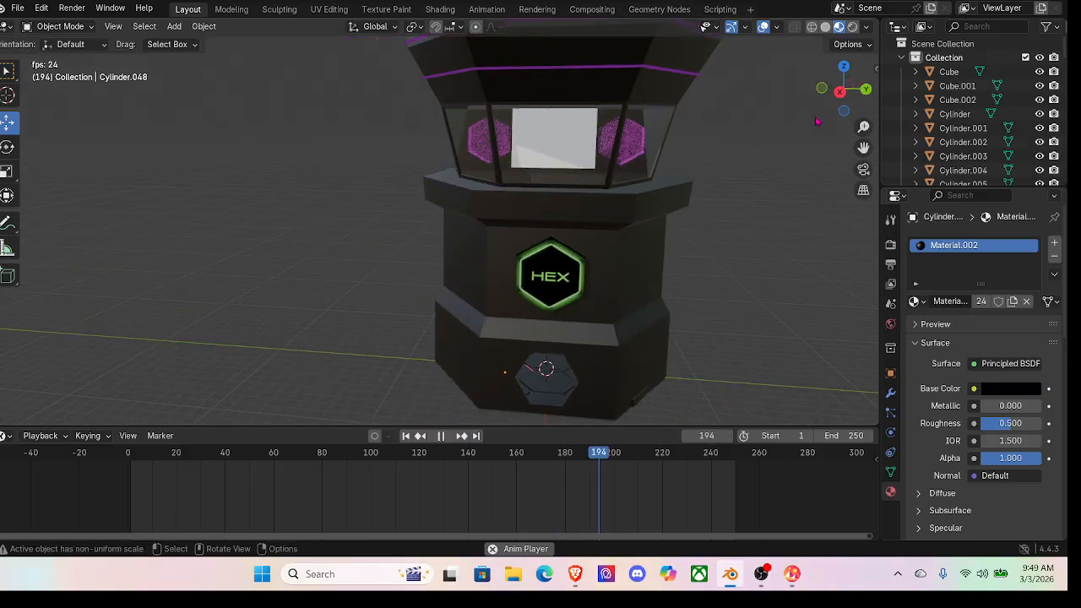
Step: Unhide the Model_Collider object to show the pink window panes of the tower
scroll(1010, 119, "down", 6)
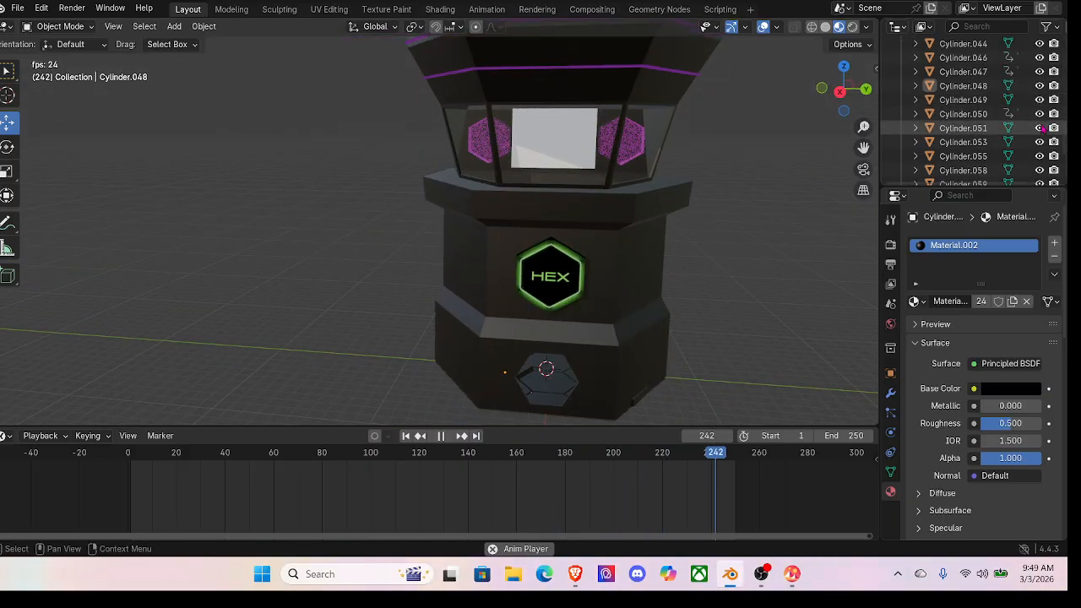
scroll(1044, 127, "down", 5)
left_click(1040, 143)
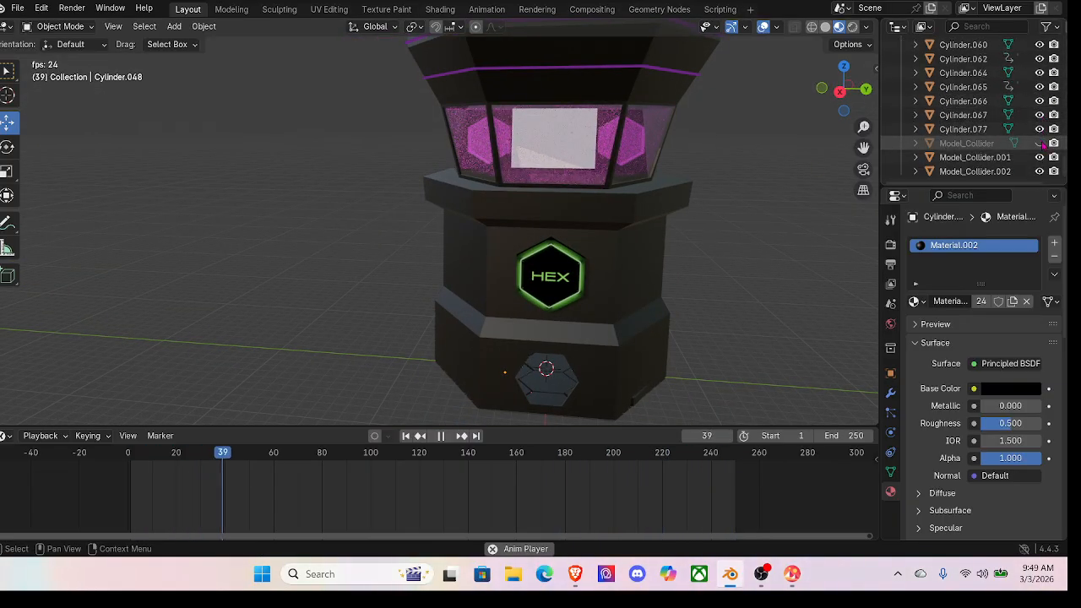
scroll(748, 258, "up", 2)
Step: Examine the tower from the front, sides and back, including its window interior, during playback
middle_click_drag(746, 259, 539, 185)
middle_click_drag(693, 196, 725, 206)
middle_click_drag(523, 173, 364, 208)
middle_click_drag(287, 131, 619, 313)
middle_click_drag(533, 265, 593, 296)
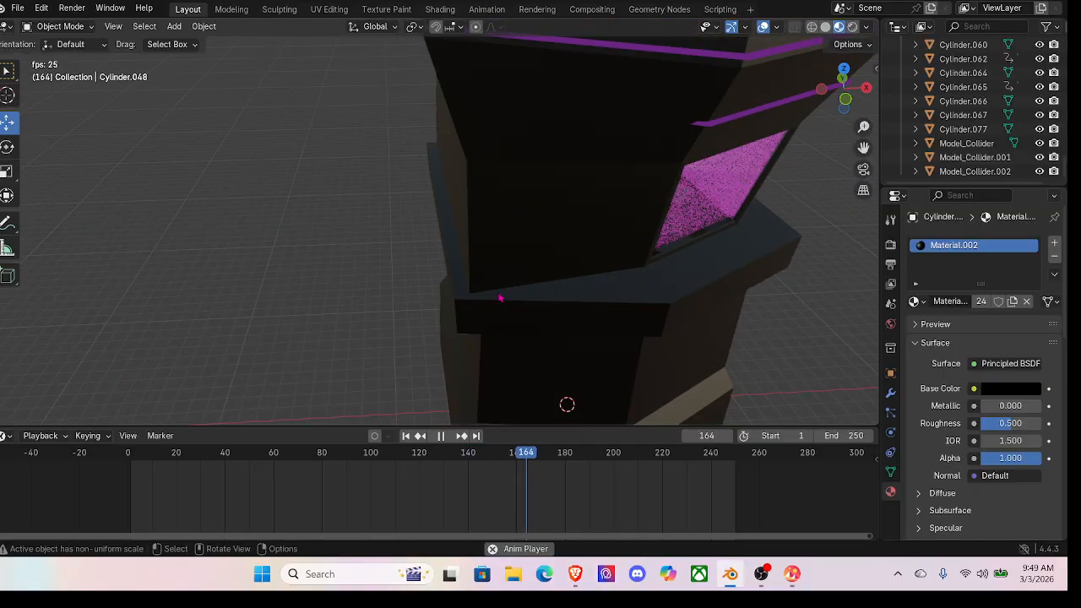
middle_click_drag(451, 244, 542, 215)
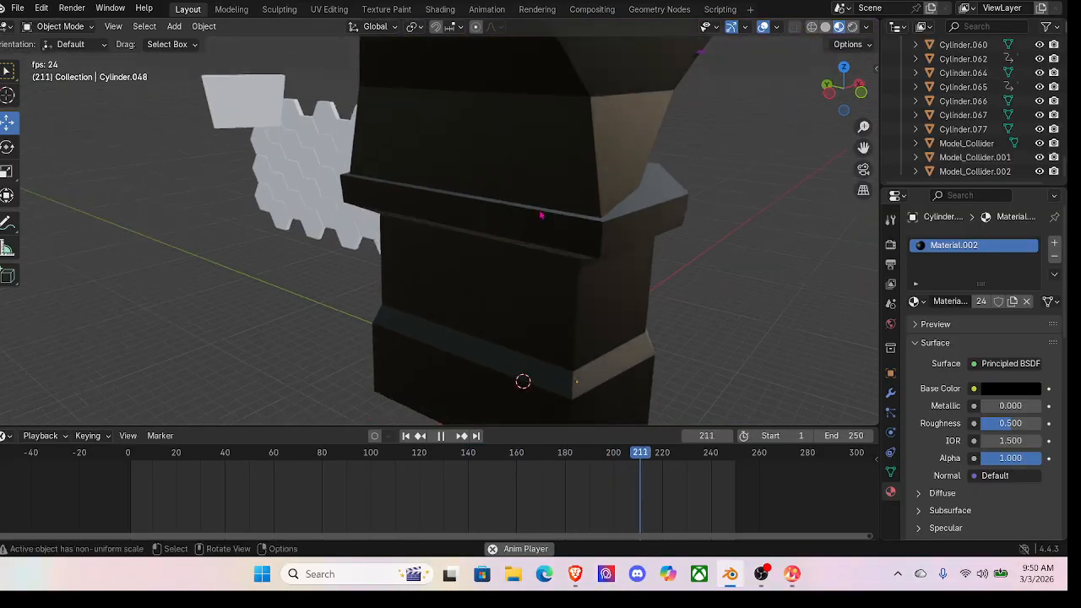
middle_click_drag(524, 148, 411, 197)
scroll(316, 147, "up", 1)
scroll(438, 175, "up", 4)
scroll(438, 175, "down", 4)
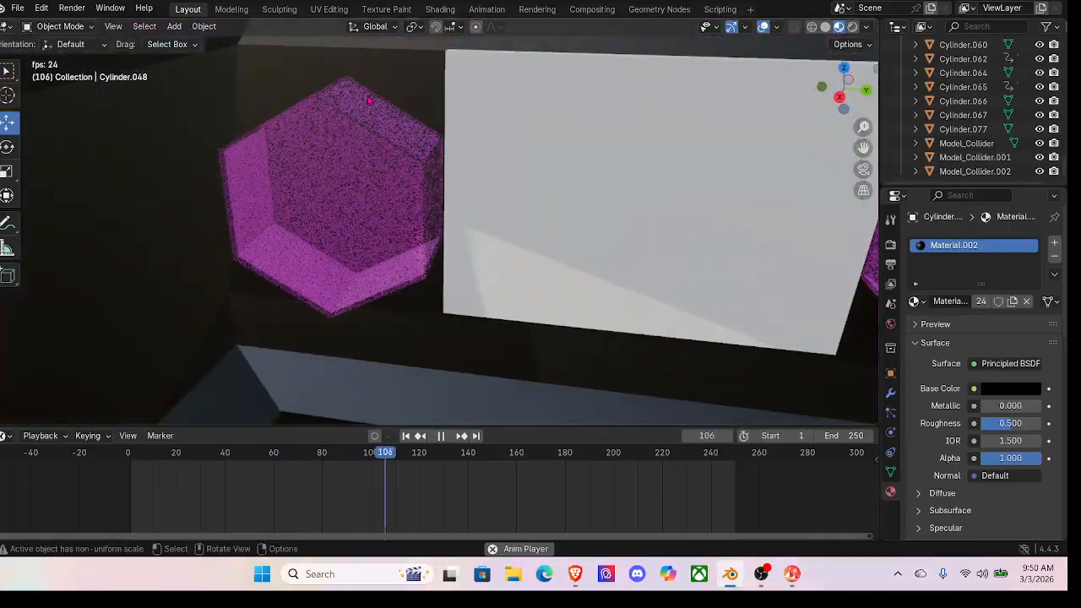
Step: Open the pink hexagonal window pane Cylinder.044 in Edit Mode and stop the animation playback
left_click(368, 100)
middle_click_drag(789, 186, 565, 228)
left_click(59, 26)
middle_click_drag(406, 135, 473, 144)
left_click(63, 27)
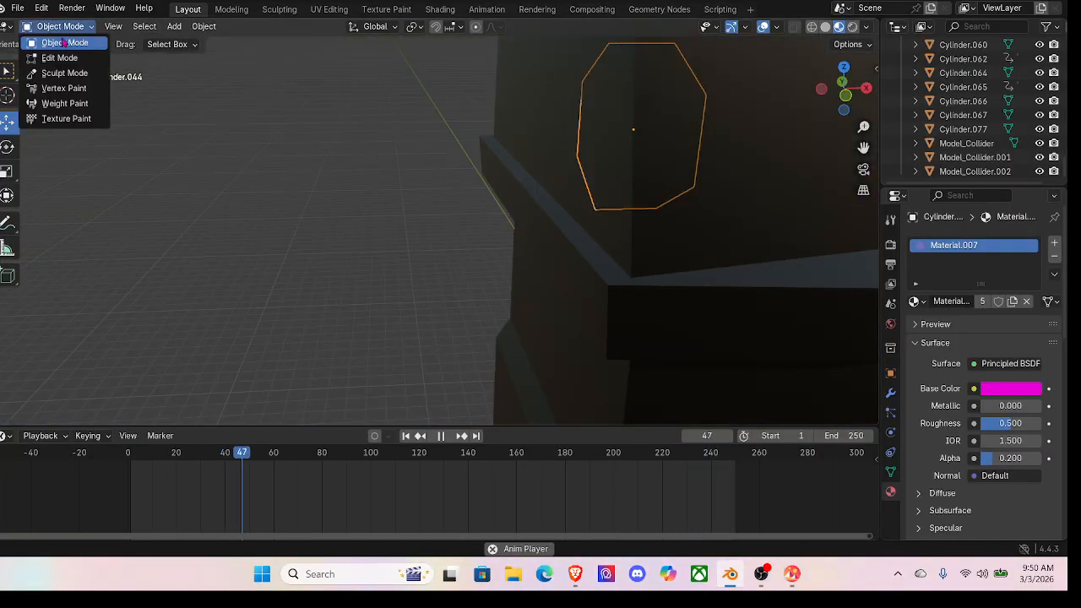
left_click(60, 57)
middle_click_drag(626, 147, 477, 140)
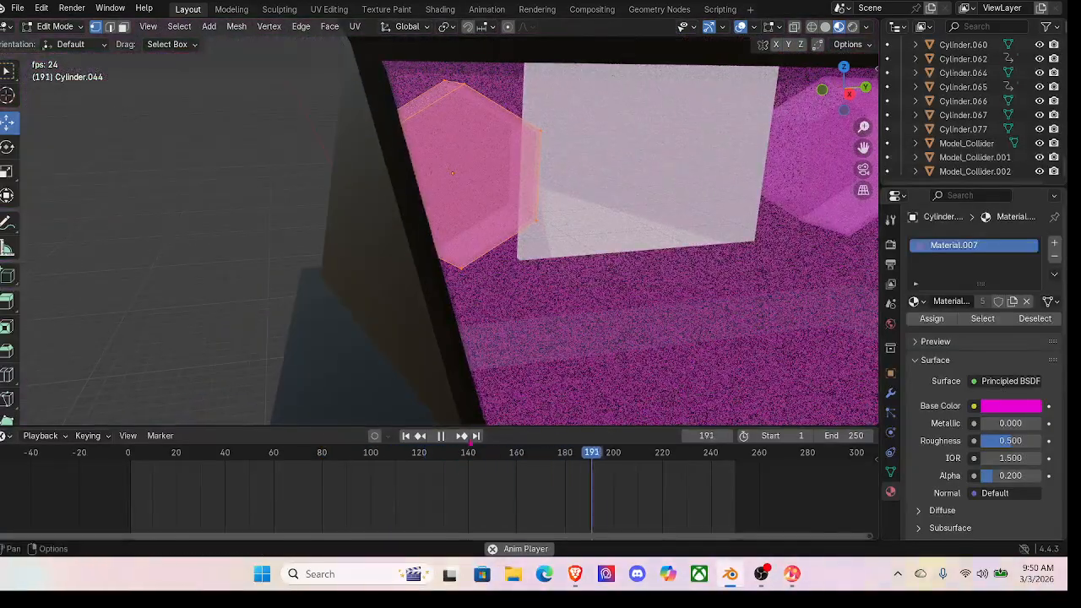
left_click(440, 435)
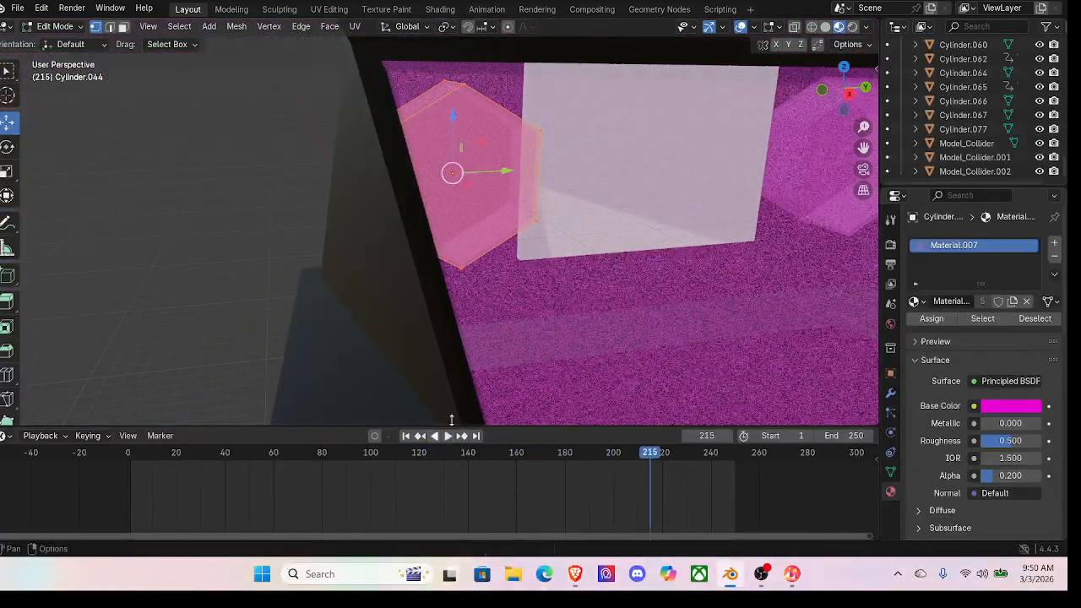
Step: With X-ray on, move the pane's outer face -0.25054 m along X toward the tower's outer wall
left_click(795, 27)
middle_click_drag(486, 151, 559, 166)
middle_click_drag(548, 67, 577, 158)
left_click_drag(581, 149, 576, 150)
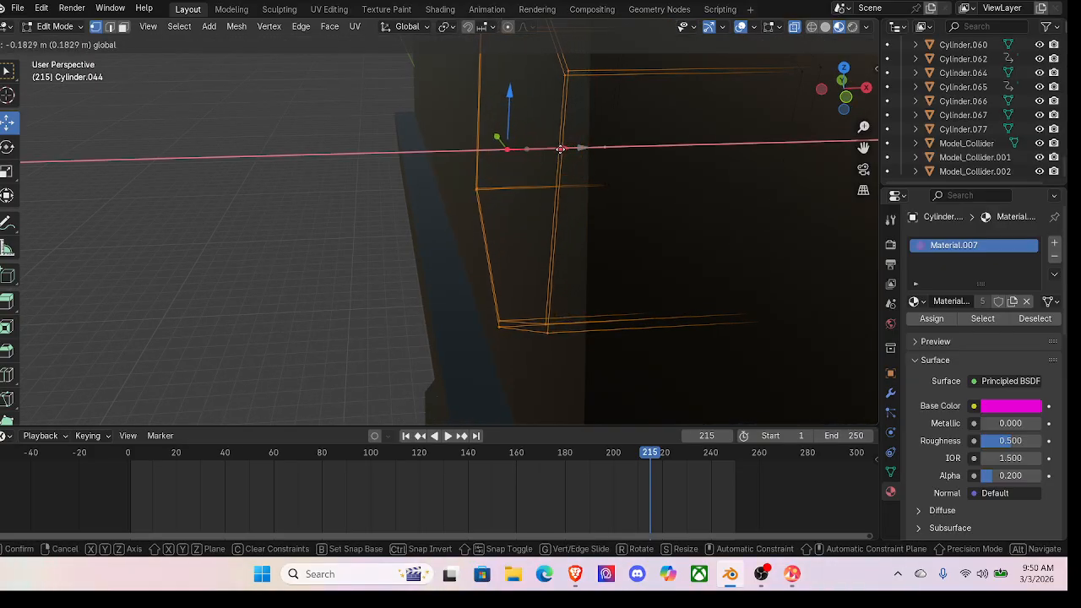
left_click_drag(553, 150, 554, 150)
middle_click_drag(553, 150, 748, 135)
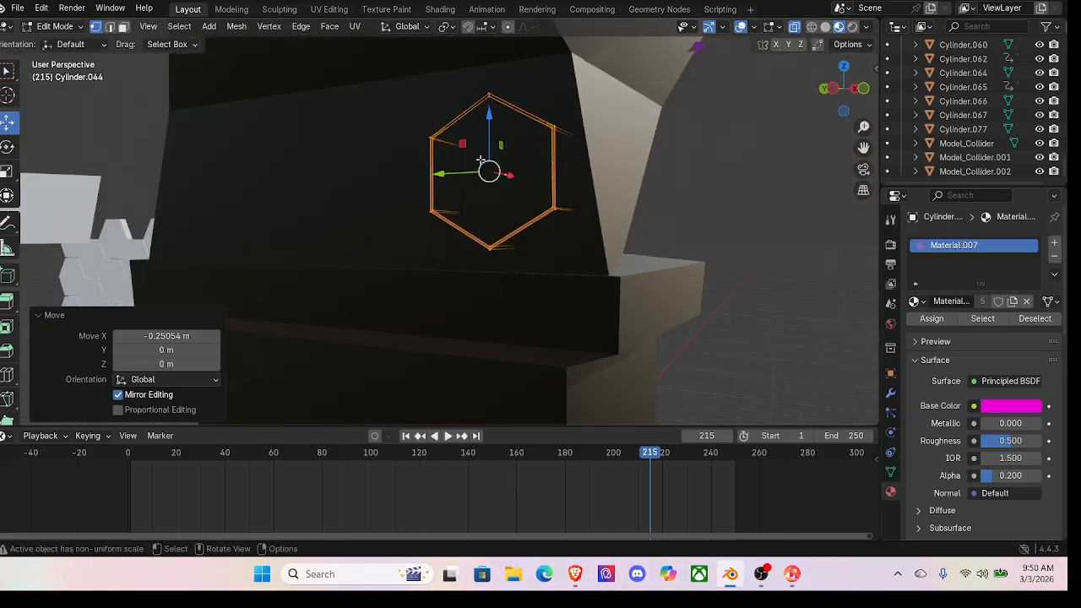
Step: Push the pane's outer face a further -0.066078 m along X through the tower wall
middle_click_drag(481, 160, 422, 200)
left_click_drag(534, 181, 534, 182)
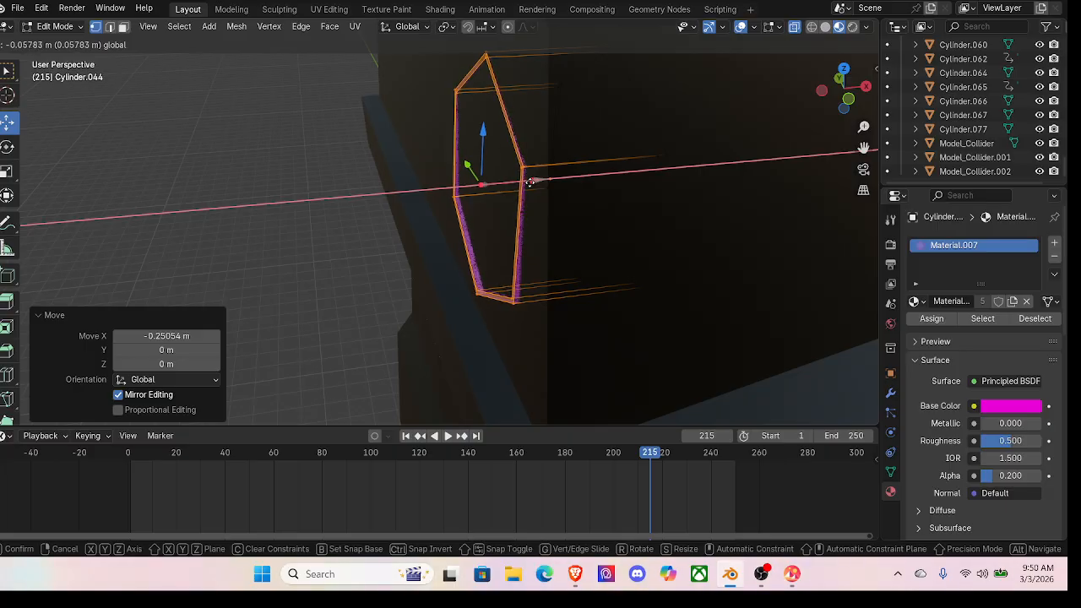
left_click_drag(529, 182, 482, 181)
middle_click_drag(482, 181, 380, 186)
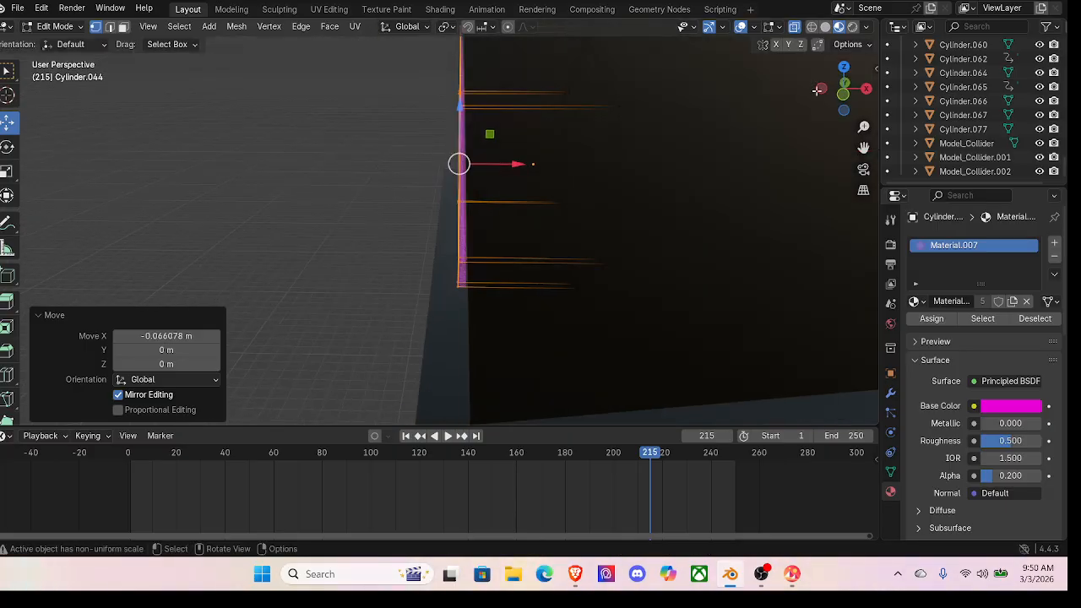
Step: Check the extended pane with X-ray off, and return to Object Mode in Material Preview
left_click(827, 28)
left_click(794, 27)
mouse_move(486, 203)
middle_mouse_down()
mouse_move(569, 212)
mouse_move(599, 196)
mouse_move(712, 64)
middle_mouse_up()
middle_click_drag(452, 135, 716, 142)
middle_click_drag(463, 192, 580, 201)
left_click(839, 27)
mouse_move(744, 135)
middle_mouse_down()
mouse_move(498, 193)
mouse_move(122, 29)
middle_mouse_up()
left_click(55, 26)
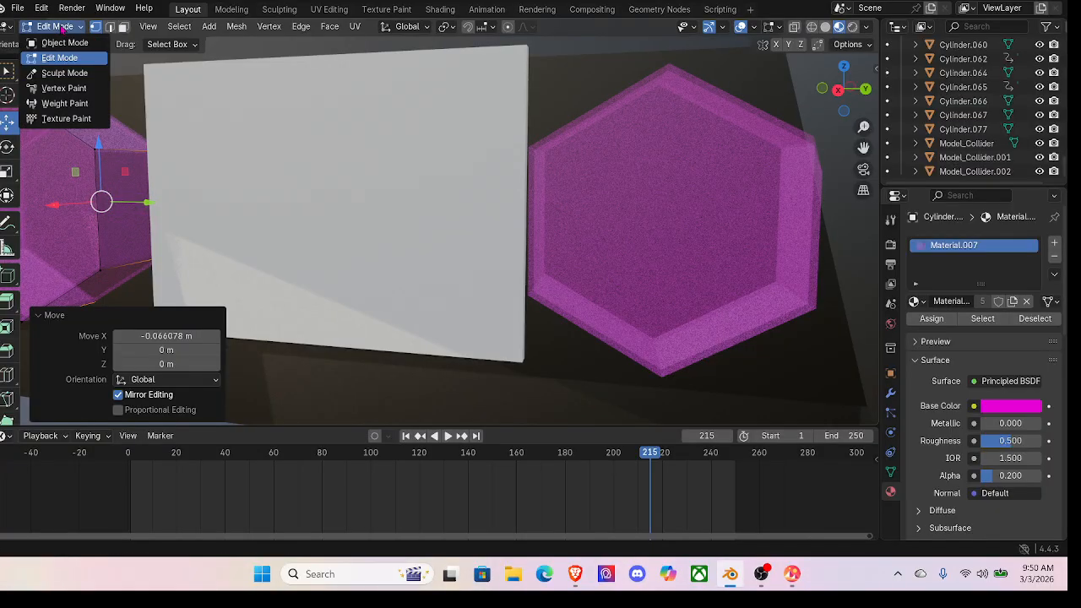
left_click(52, 43)
Step: Open the other pink hexagonal pane, Cylinder.001, in Edit Mode with X-ray on
left_click(702, 205)
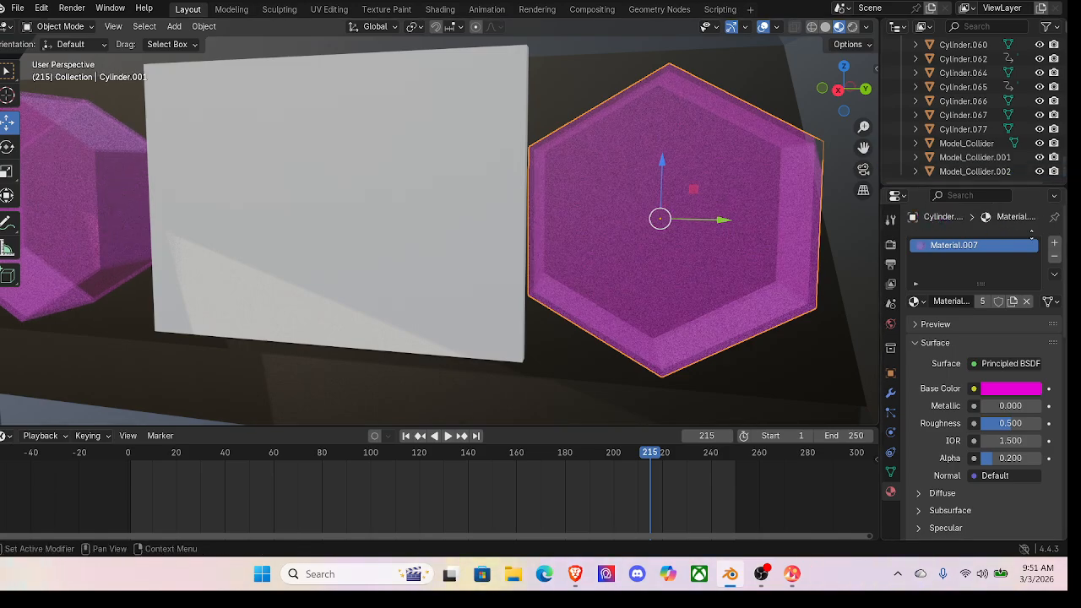
middle_click_drag(677, 254, 145, 53)
left_click(61, 27)
left_click(57, 55)
middle_click_drag(225, 118, 355, 80)
left_click(795, 27)
middle_click_drag(398, 174, 417, 176)
Step: Select the outer vertices of Cylinder.001, extend them along X through the tower wall, and return to Object Mode
left_click_drag(470, 52, 384, 376)
left_click_drag(354, 215, 364, 212)
mouse_move(365, 212)
middle_mouse_down()
mouse_move(374, 198)
mouse_move(349, 215)
middle_mouse_up()
left_click_drag(323, 204, 345, 208)
mouse_move(345, 208)
middle_mouse_down()
mouse_move(394, 273)
mouse_move(349, 253)
mouse_move(357, 222)
middle_mouse_up()
left_click(55, 26)
left_click(52, 40)
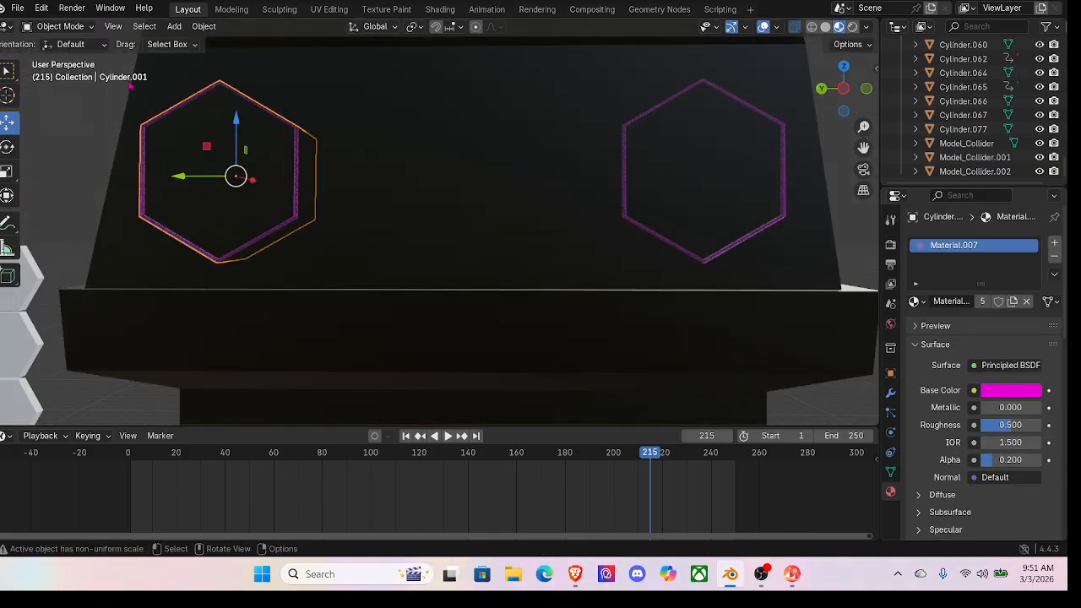
Step: Examine both pink hexagonal frames on the tower's outer wall from several angles and distances
scroll(382, 165, "down", 4)
middle_click_drag(605, 194, 464, 236)
scroll(348, 246, "up", 3)
scroll(438, 226, "down", 4)
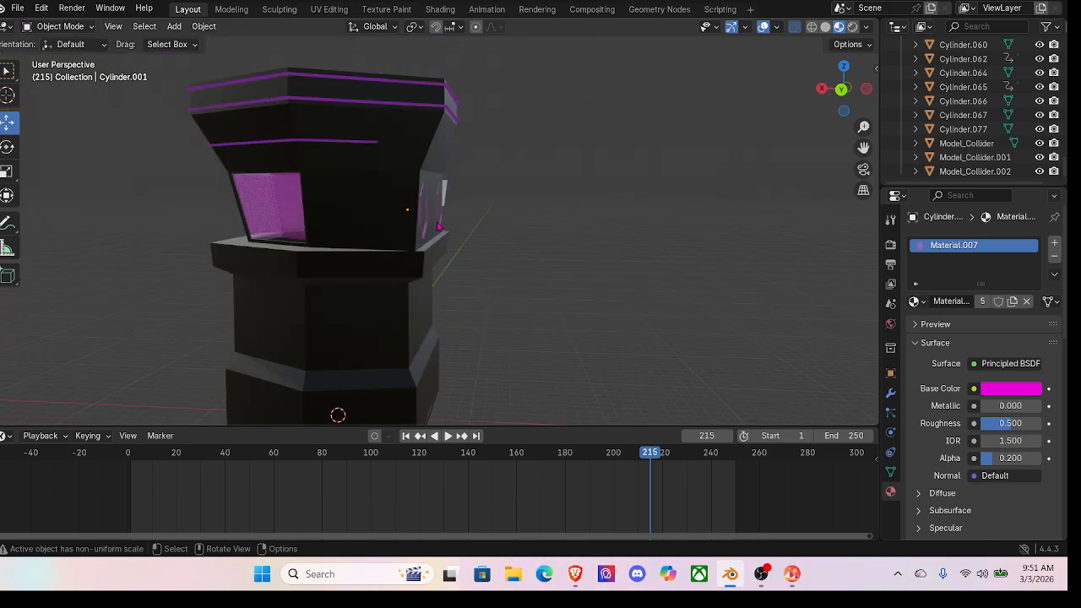
scroll(435, 226, "down", 5)
scroll(430, 226, "up", 5)
middle_click_drag(422, 228, 388, 165)
scroll(388, 165, "up", 3)
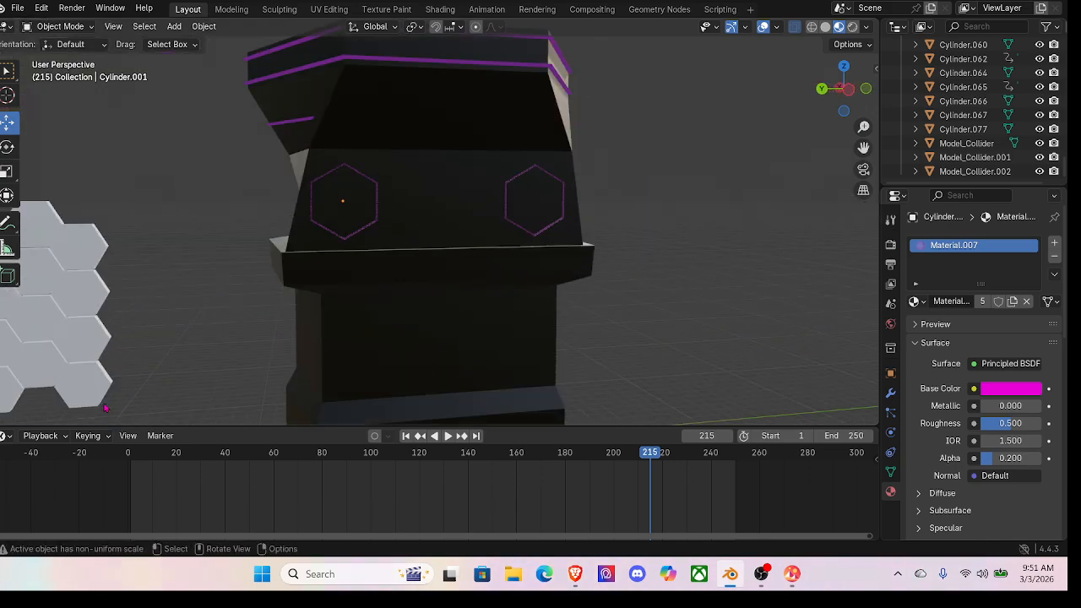
Step: Duplicate the corner tile Cylinder.002 in place and move the original -19.08 m along Y toward the tower
left_click(93, 390)
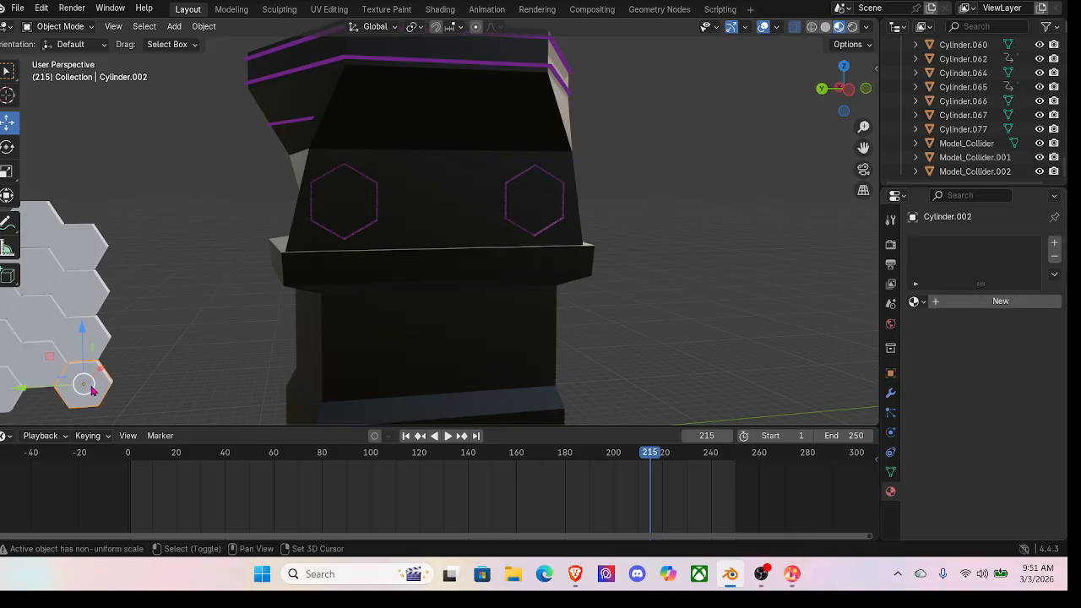
key("shift+d")
right_click(94, 392)
left_click(203, 142)
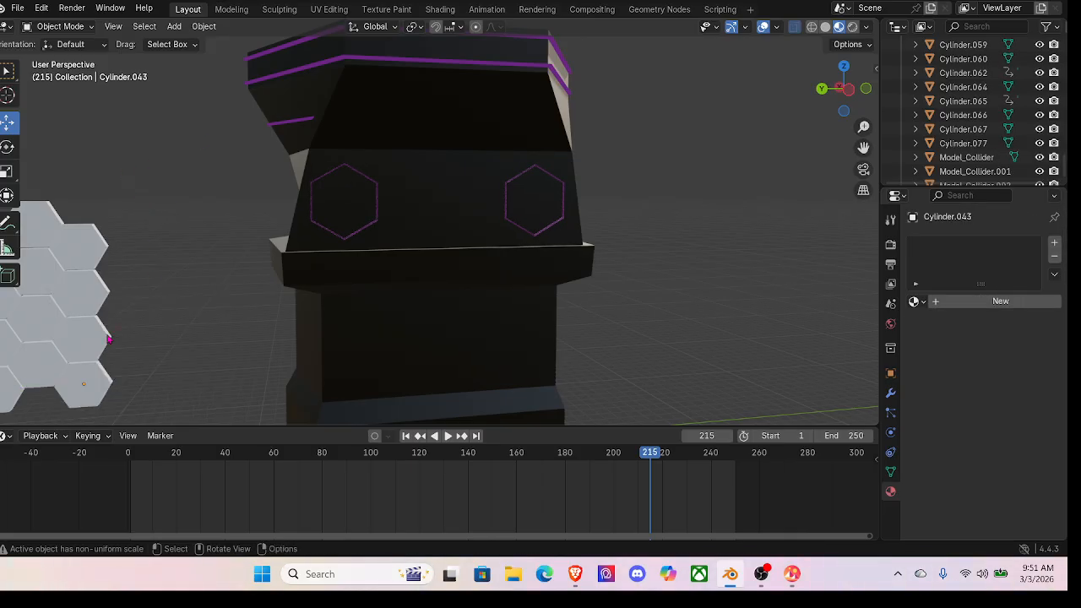
left_click_drag(51, 390, 214, 373)
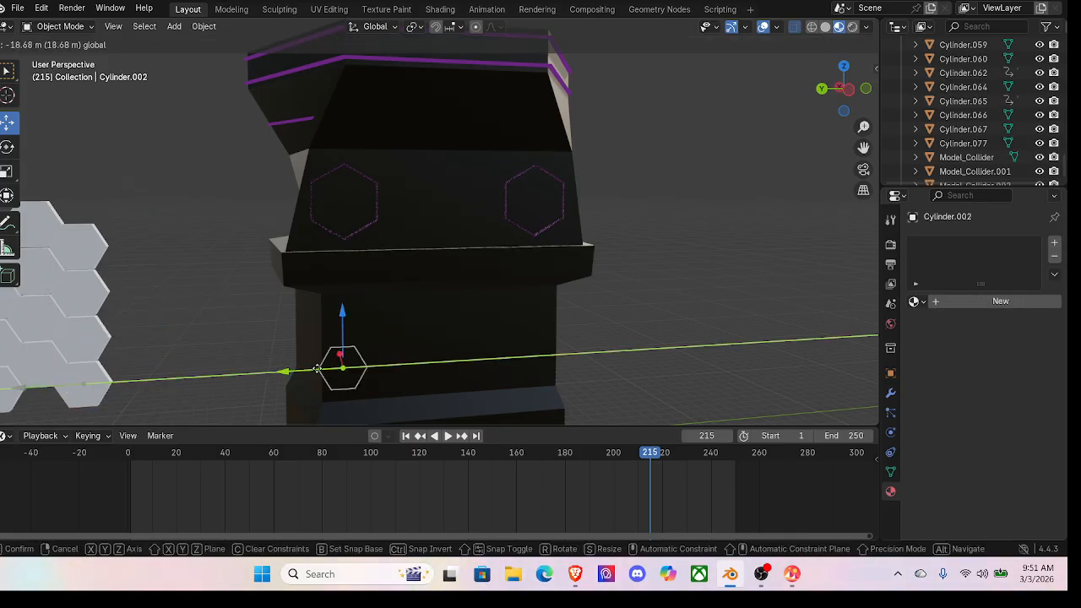
left_click_drag(317, 369, 322, 368)
middle_click_drag(322, 368, 445, 379)
scroll(393, 371, "down", 7)
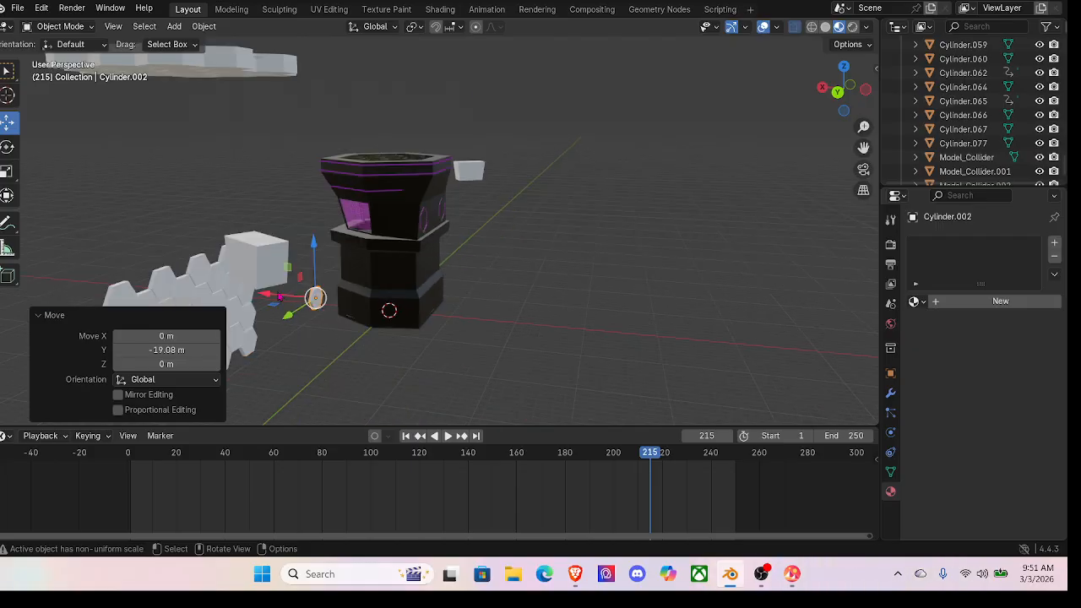
Step: Move the separated tile -18.581 m along X and raise it 14.934 m along Z beside the tower
left_click_drag(271, 298, 385, 316)
left_click_drag(426, 251, 424, 214)
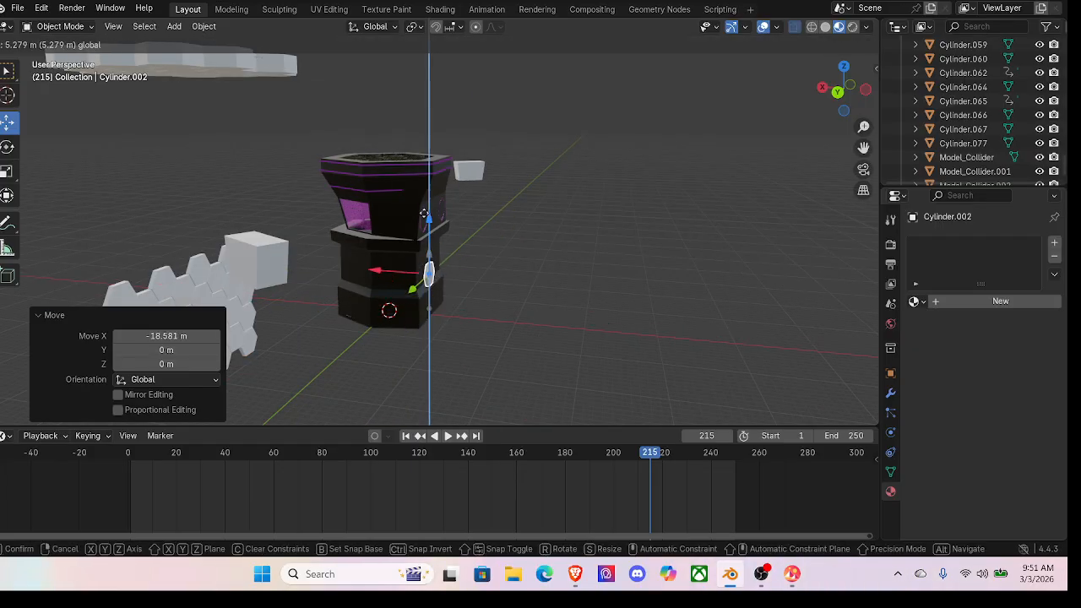
left_click_drag(429, 156, 428, 155)
scroll(435, 202, "down", 4)
middle_click_drag(445, 253, 301, 277)
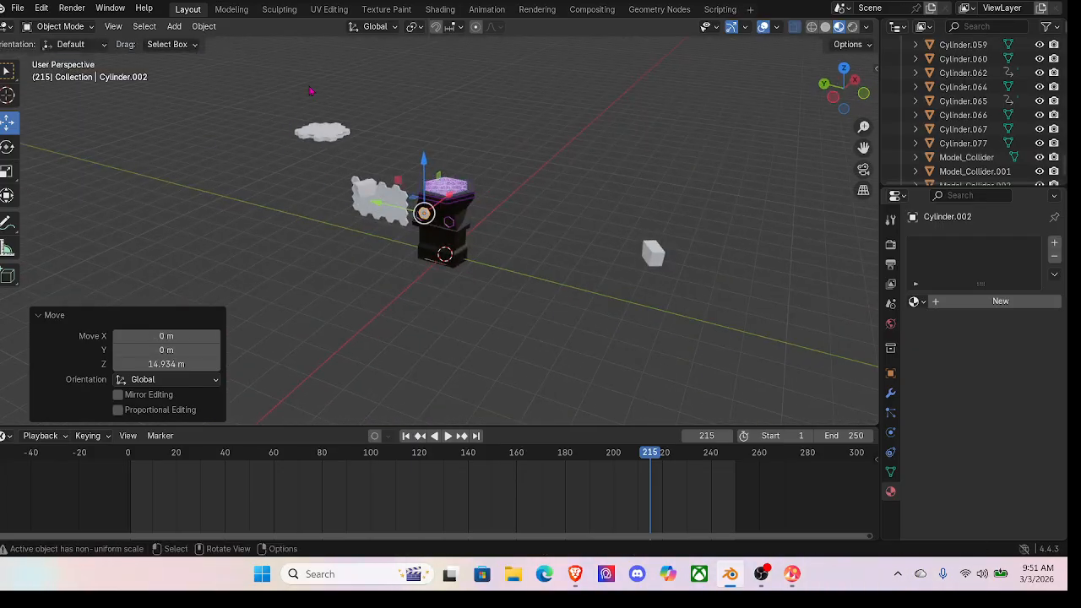
Step: Adjust the tile's height and move it 1.9184 m along Y in front of the first pink hexagonal frame
middle_click_drag(579, 234, 435, 135)
left_click_drag(432, 108, 435, 139)
middle_click_drag(435, 145, 283, 160)
left_click_drag(284, 190, 223, 197)
middle_click_drag(225, 199, 246, 176)
scroll(254, 179, "up", 4)
middle_click_drag(321, 199, 419, 252)
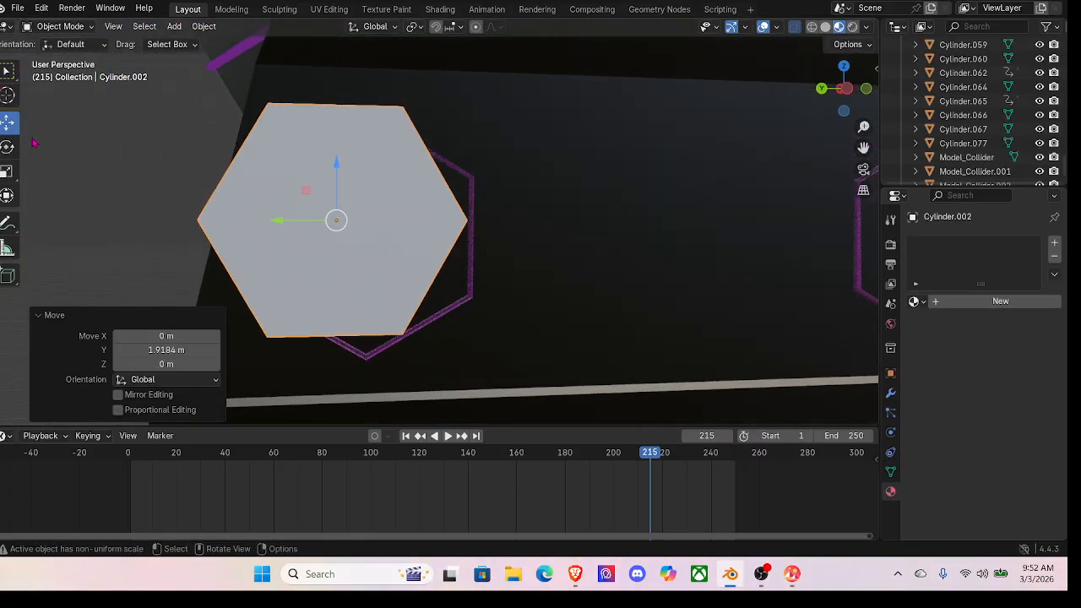
Step: Rotate the tile about 29° around X and center it over the first pink hexagonal frame
left_click_drag(328, 172, 346, 184)
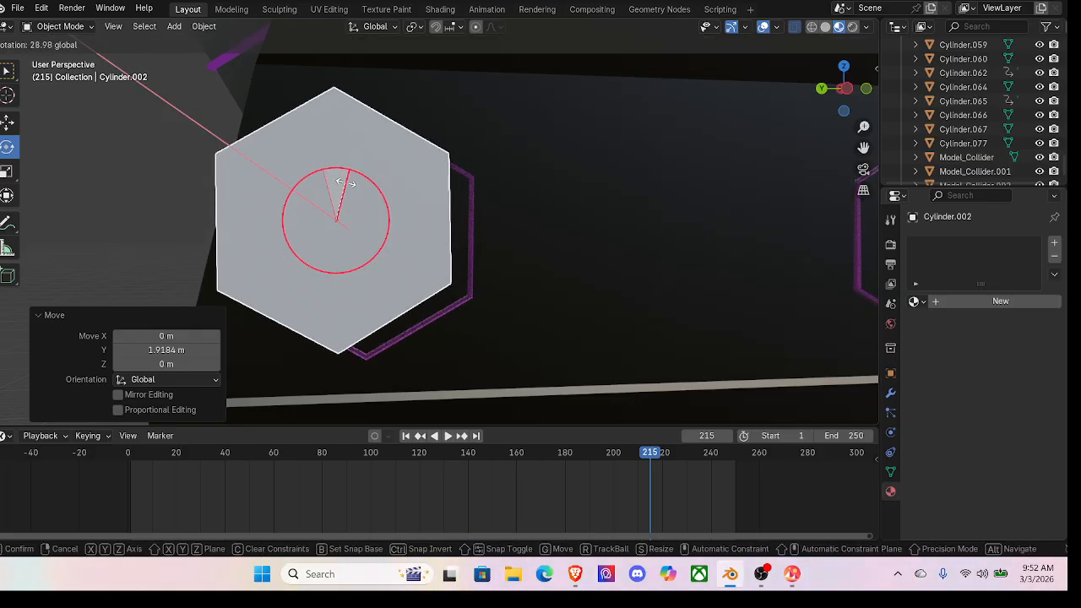
left_click_drag(347, 183, 347, 184)
left_click_drag(287, 222, 319, 223)
left_click_drag(373, 166, 372, 185)
Step: Adjust the tile's depth and alignment so that it sits in the wall at the first pink frame
middle_click_drag(371, 186, 470, 254)
left_click_drag(471, 254, 421, 252)
key("ctrl+z")
middle_click_drag(423, 271, 442, 262)
left_click_drag(438, 248, 394, 244)
middle_click_drag(395, 244, 41, 146)
mouse_move(414, 189)
left_mouse_down()
mouse_move(410, 149)
mouse_move(407, 187)
left_mouse_up()
middle_click_drag(407, 188, 372, 211)
Step: Duplicate the aligned tile and move the copy -9.8887 m along Y over the second pink hexagonal frame
scroll(453, 217, "down", 4)
left_click(424, 222)
key("g")
left_click(424, 223)
left_click_drag(360, 227, 531, 245)
middle_click_drag(530, 245, 486, 217)
middle_click_drag(623, 208, 656, 188)
scroll(737, 205, "up", 4)
scroll(630, 212, "up", 4)
middle_click_drag(456, 184, 500, 183)
scroll(474, 198, "down", 12)
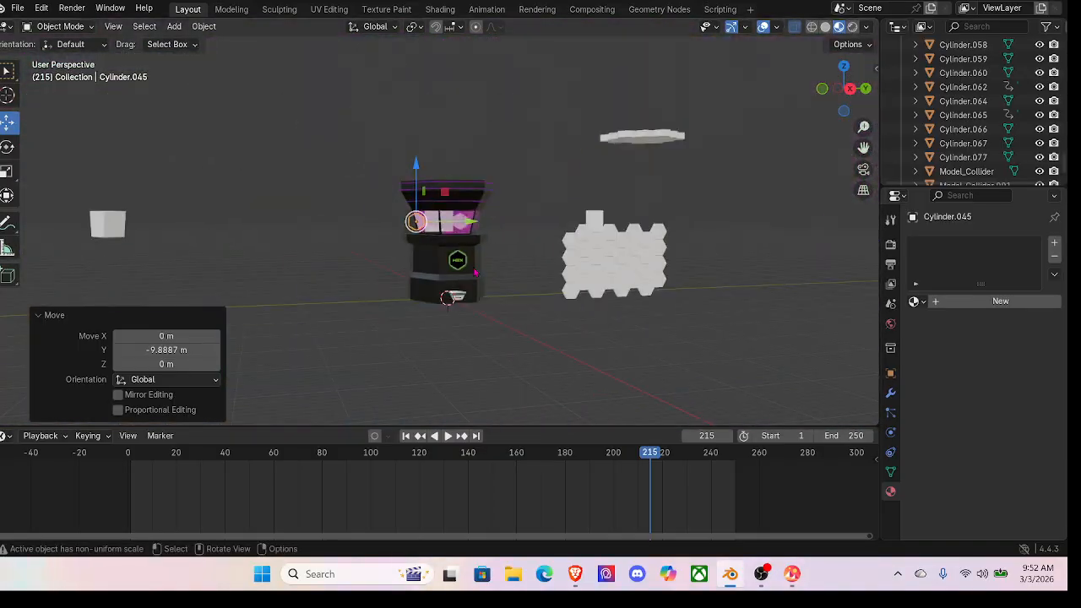
Step: Duplicate the tower body Cylinder in place and hide the original
scroll(475, 275, "up", 6)
middle_click_drag(478, 277, 382, 286)
left_click(382, 286)
middle_click_drag(546, 85, 490, 266)
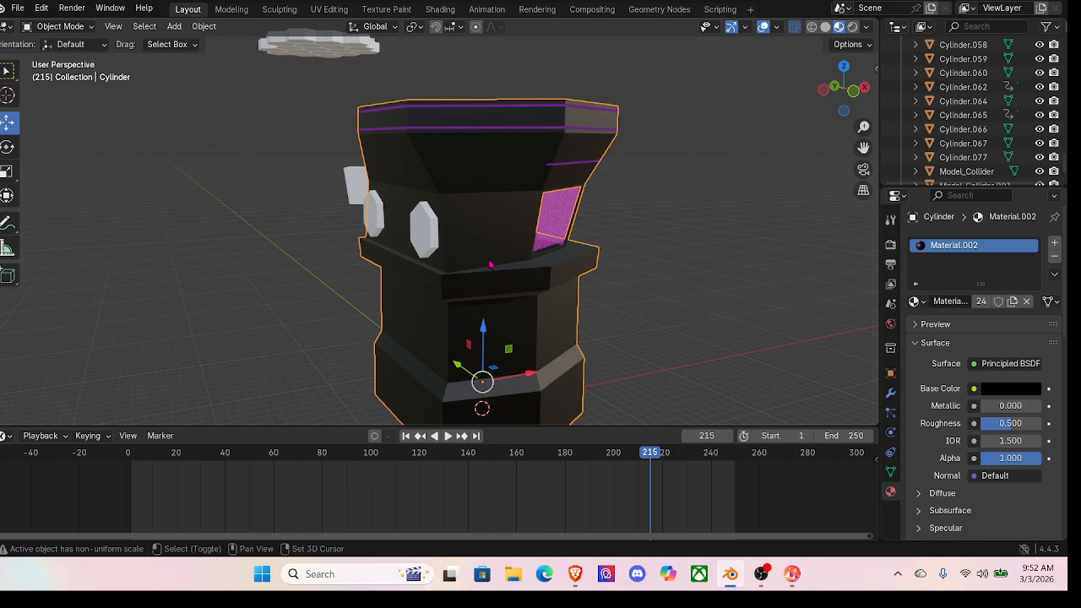
key("shift+d")
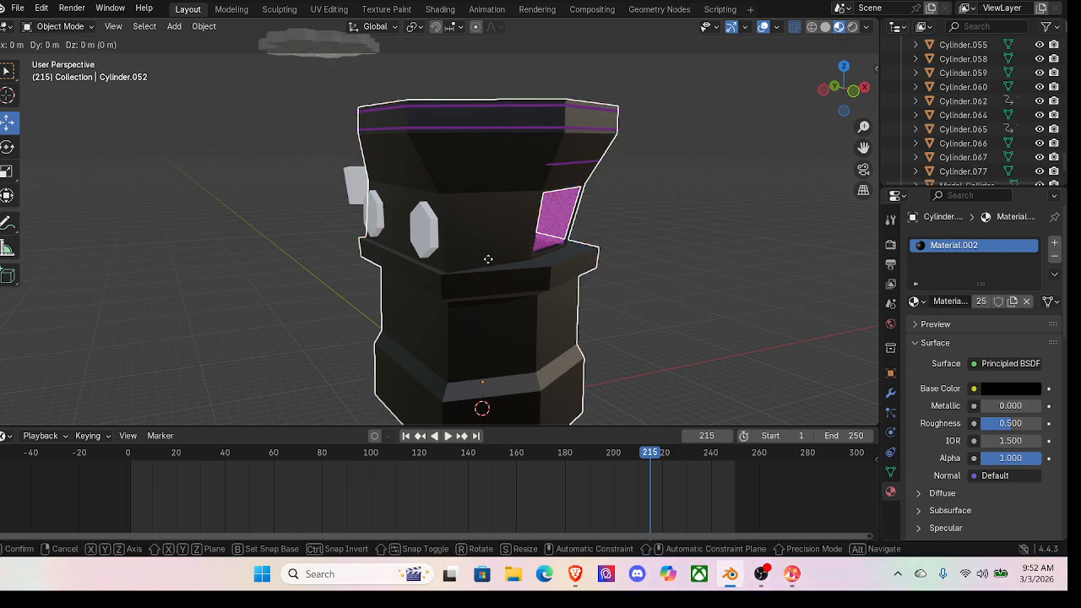
right_click(490, 264)
scroll(963, 110, "up", 10)
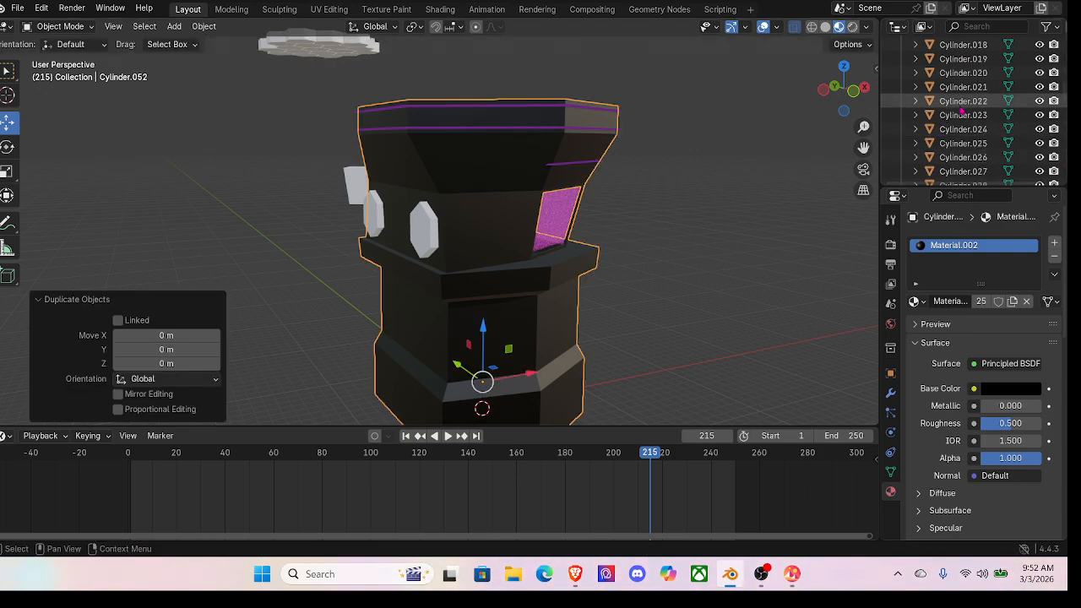
left_click(488, 162)
scroll(929, 100, "up", 2)
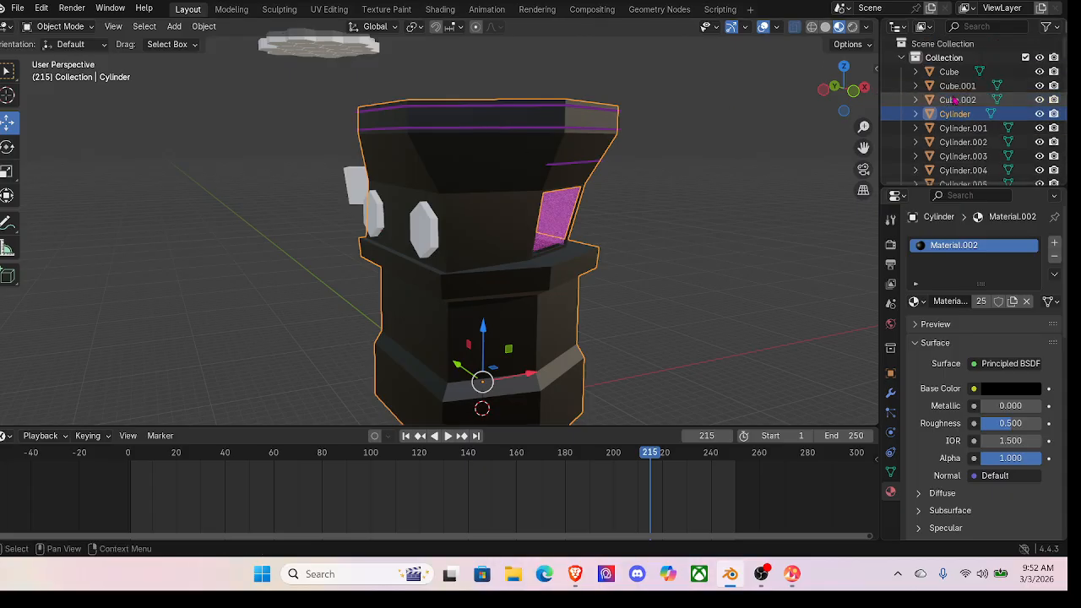
left_click(1040, 114)
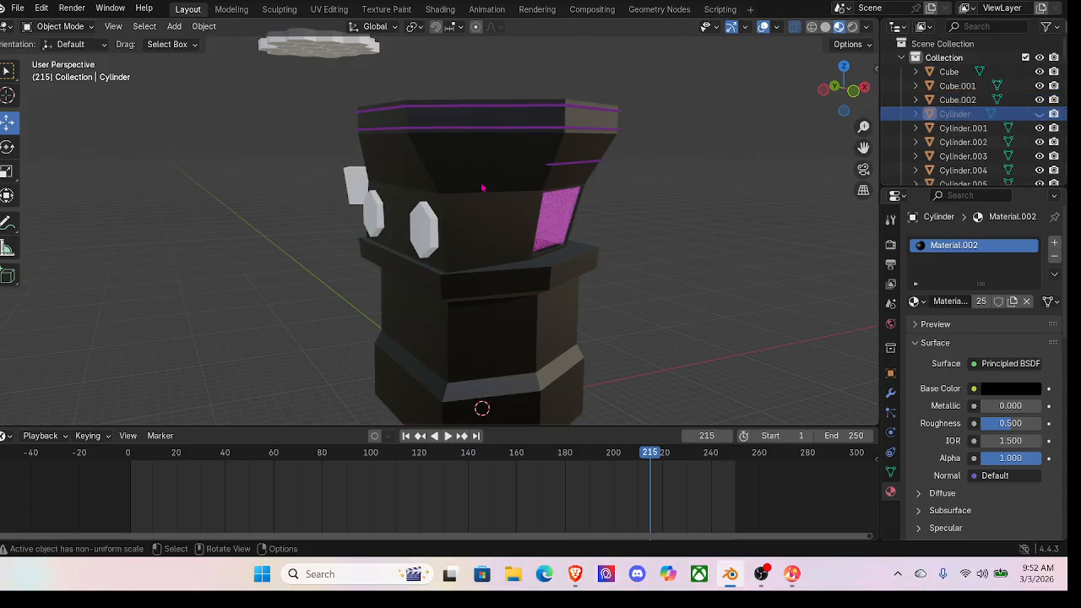
Step: Rename the duplicated tower body as Model_Collider
left_click(420, 322)
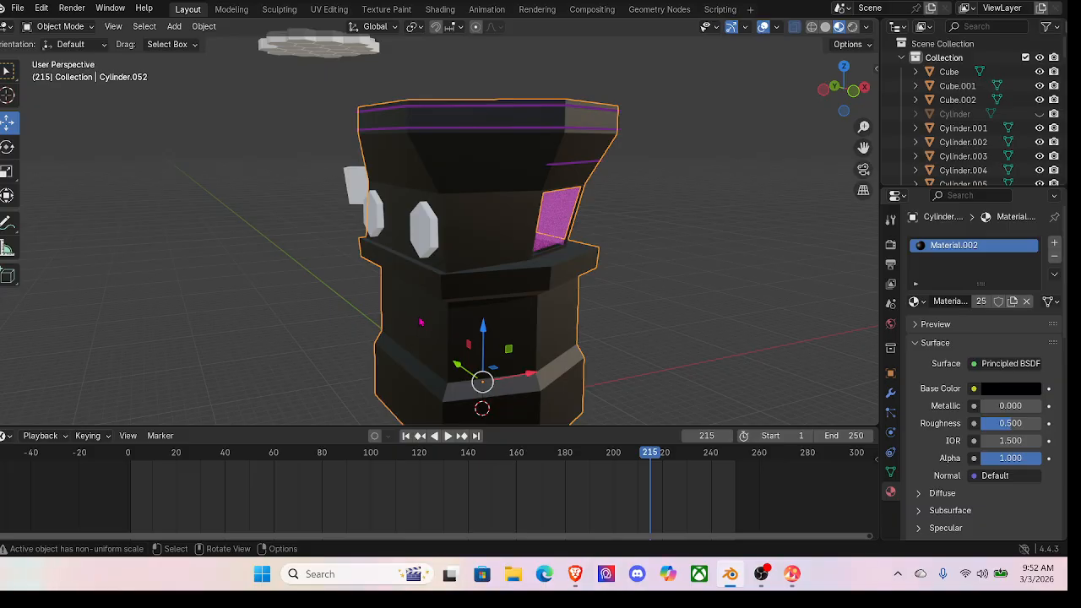
right_click(425, 338)
left_click(366, 334)
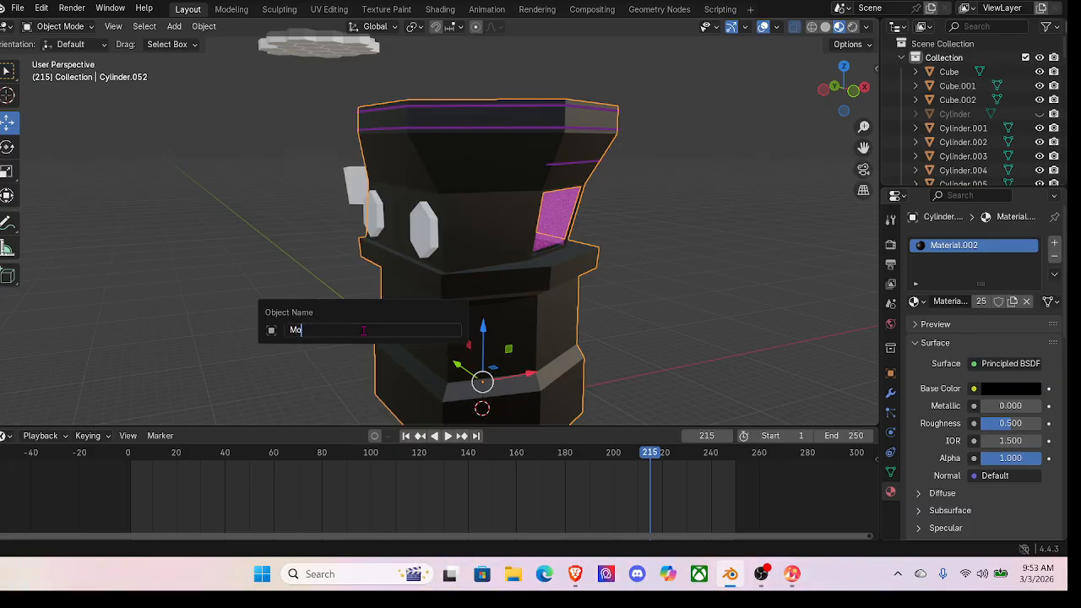
type("Model_Collider")
key("Return")
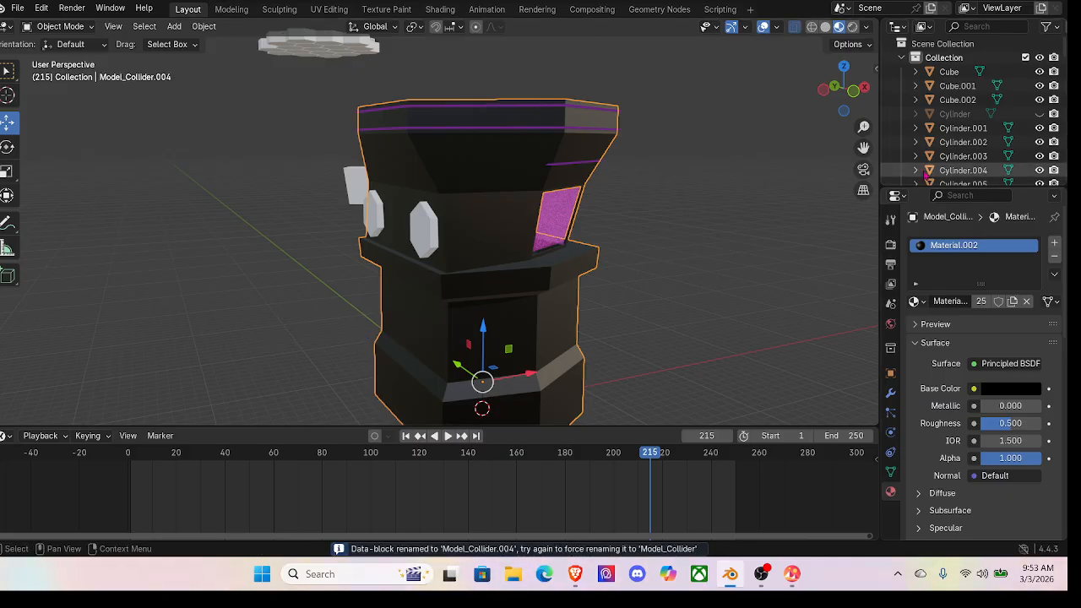
Step: Add a Boolean Difference modifier to the duplicated tower body, using the tile at the second pink frame as cutter, and apply it
scroll(497, 251, "up", 5)
middle_click_drag(512, 251, 632, 259)
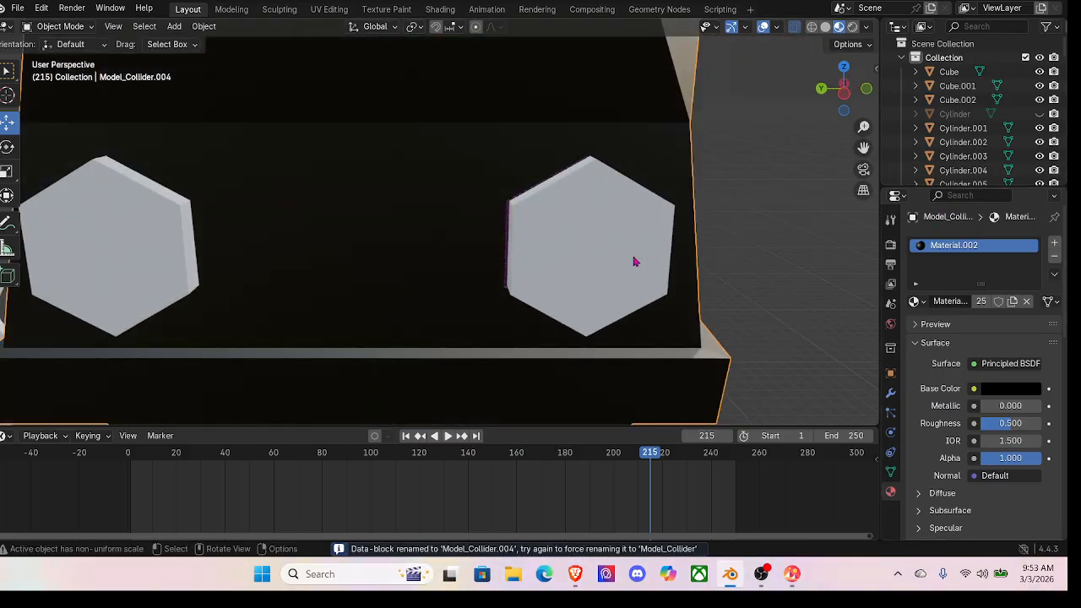
scroll(477, 150, "down", 2)
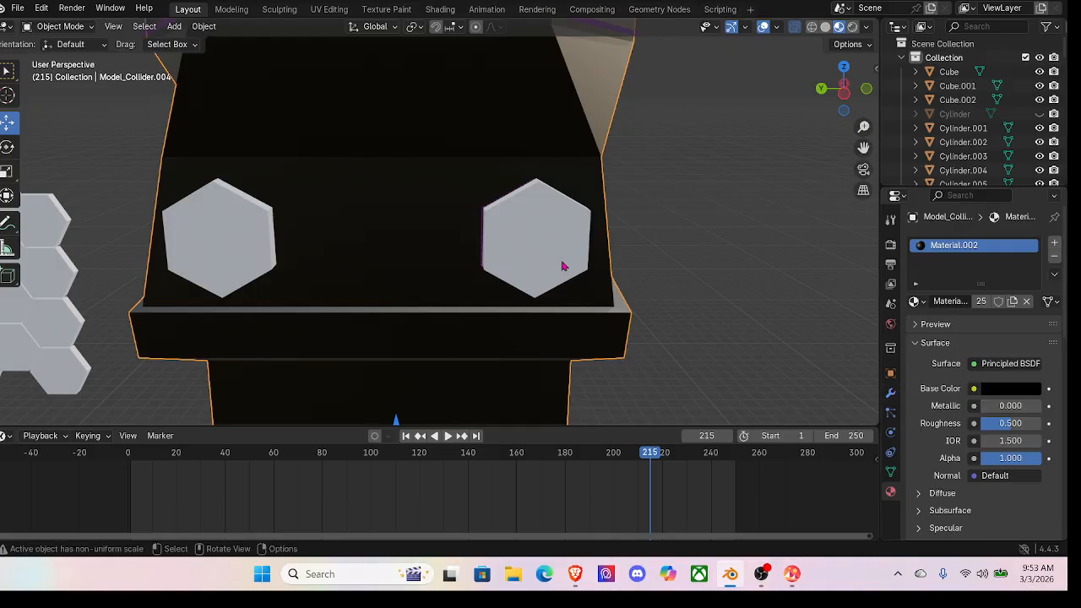
mouse_move(553, 220)
middle_mouse_down()
mouse_move(403, 225)
mouse_move(538, 208)
mouse_move(533, 222)
mouse_move(544, 211)
middle_mouse_up()
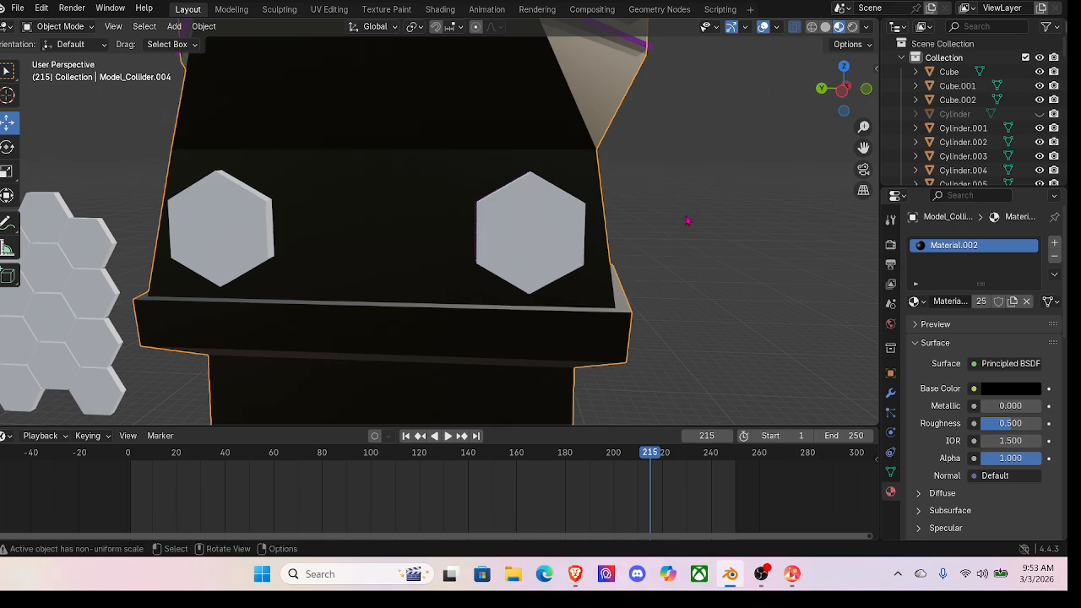
left_click(890, 393)
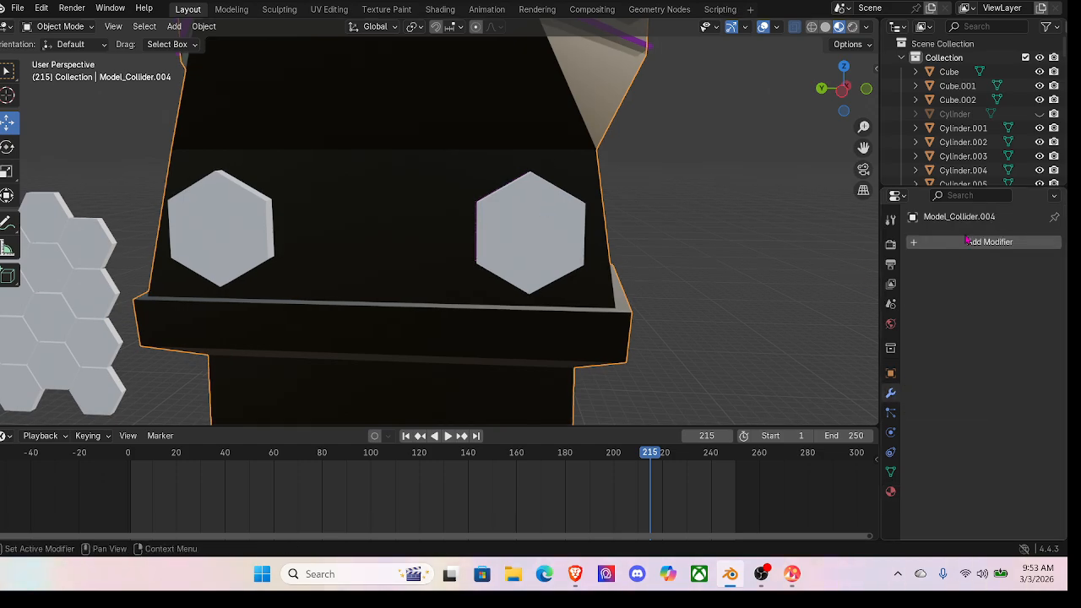
left_click(968, 242)
mouse_move(911, 248)
left_click(816, 270)
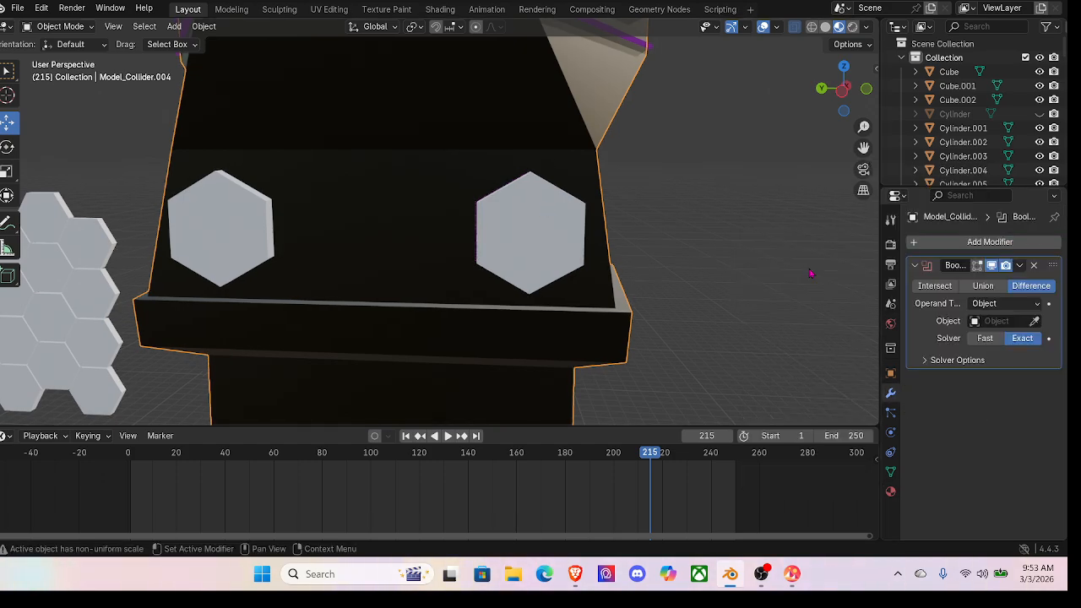
left_click(1035, 322)
left_click(535, 213)
left_click(1021, 266)
left_click(966, 284)
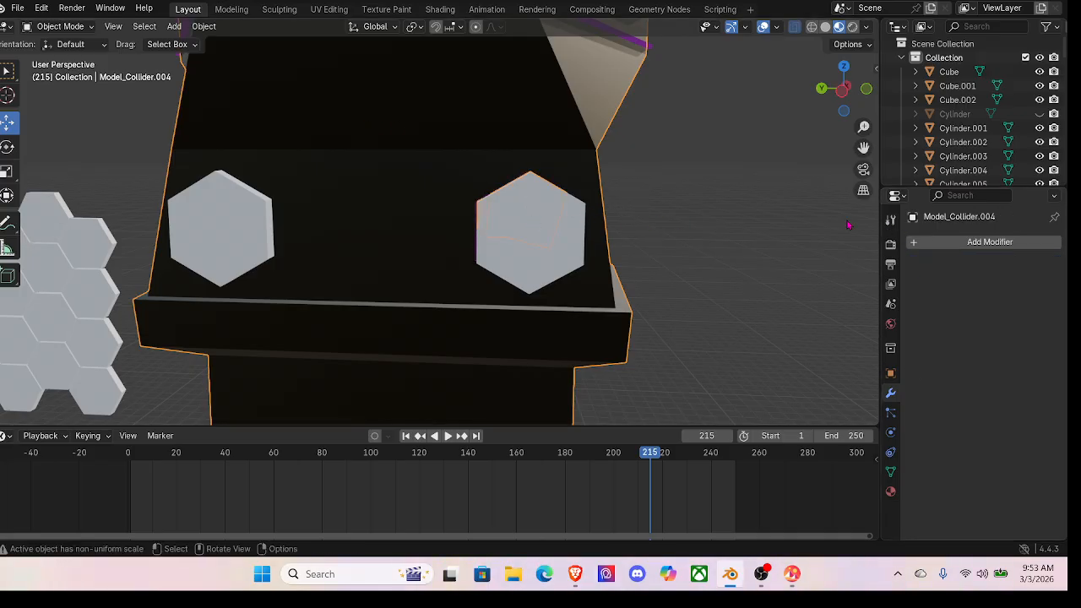
Step: Add a Boolean Difference modifier to Model_Collider.004, using the tile at the other hexagonal frame as cutter, and apply it
left_click(947, 242)
left_click(795, 267)
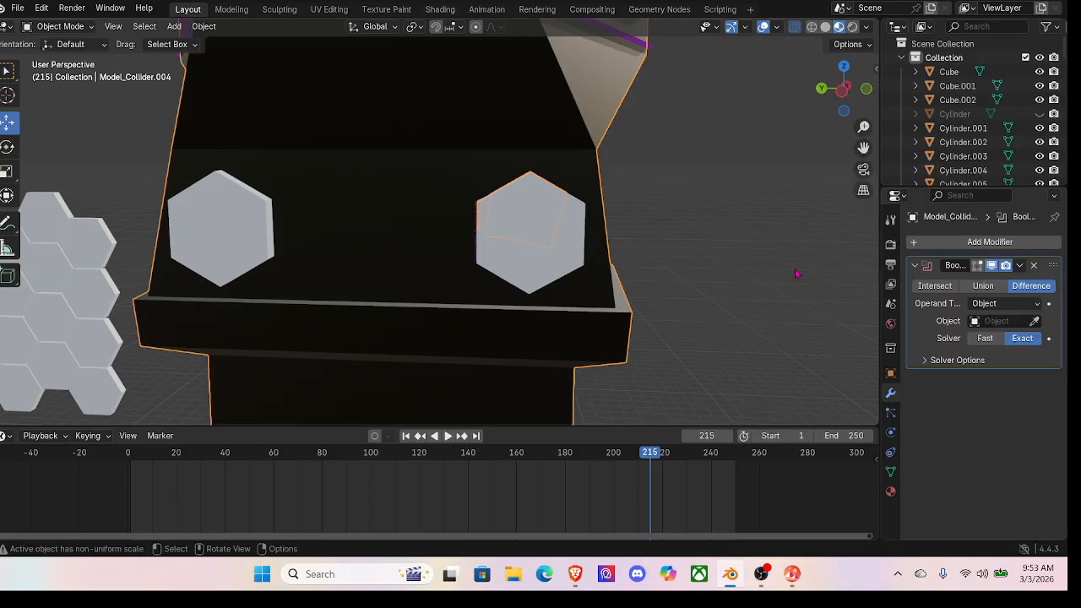
left_click(1035, 321)
left_click(227, 217)
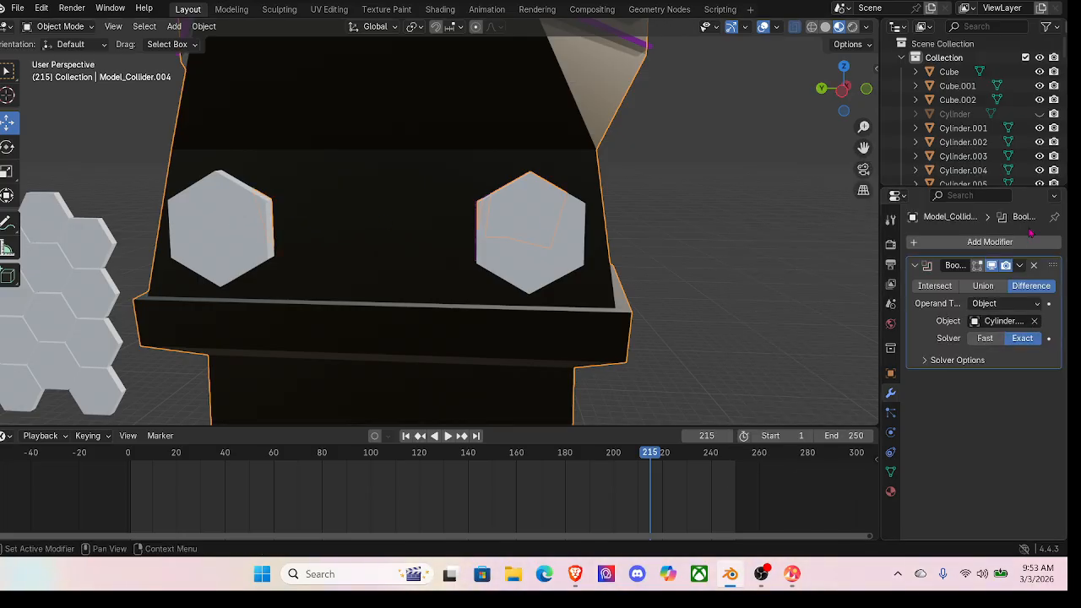
left_click(1021, 267)
left_click(954, 282)
Step: Select both hexagonal cutter tiles and move them -37.642 m along Y, clear of the tower
left_click(521, 221)
left_click(249, 217, "shift")
scroll(249, 217, "down", 7)
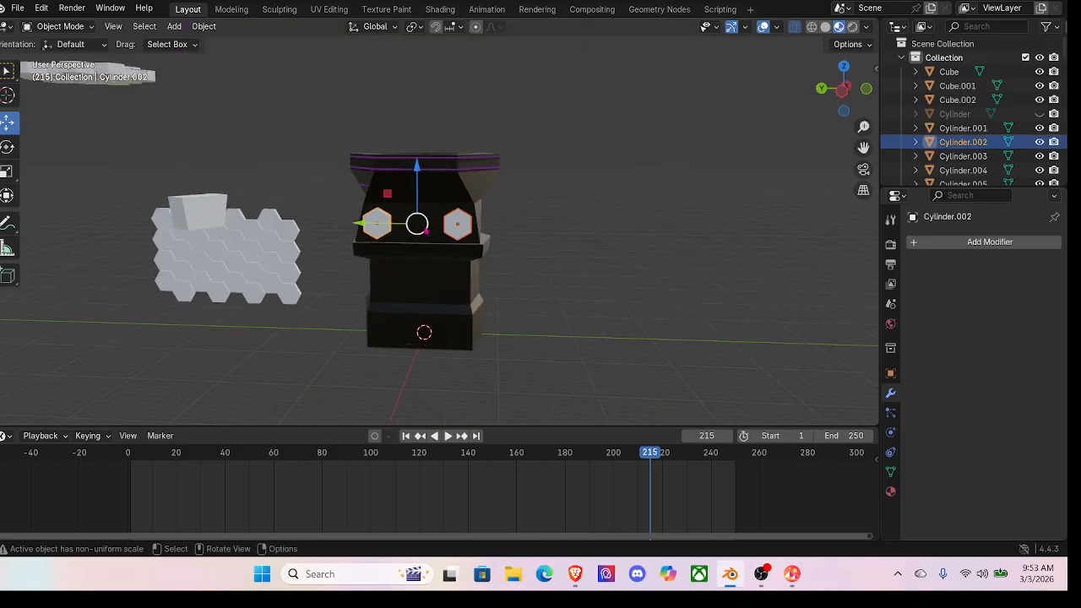
left_click_drag(362, 225, 685, 227)
Step: Examine the two hexagonal window openings in the tower body from several angles and distances
scroll(517, 260, "up", 3)
middle_click_drag(495, 263, 393, 275)
scroll(596, 255, "up", 2)
scroll(729, 288, "up", 5)
scroll(623, 299, "down", 5)
scroll(679, 284, "down", 5)
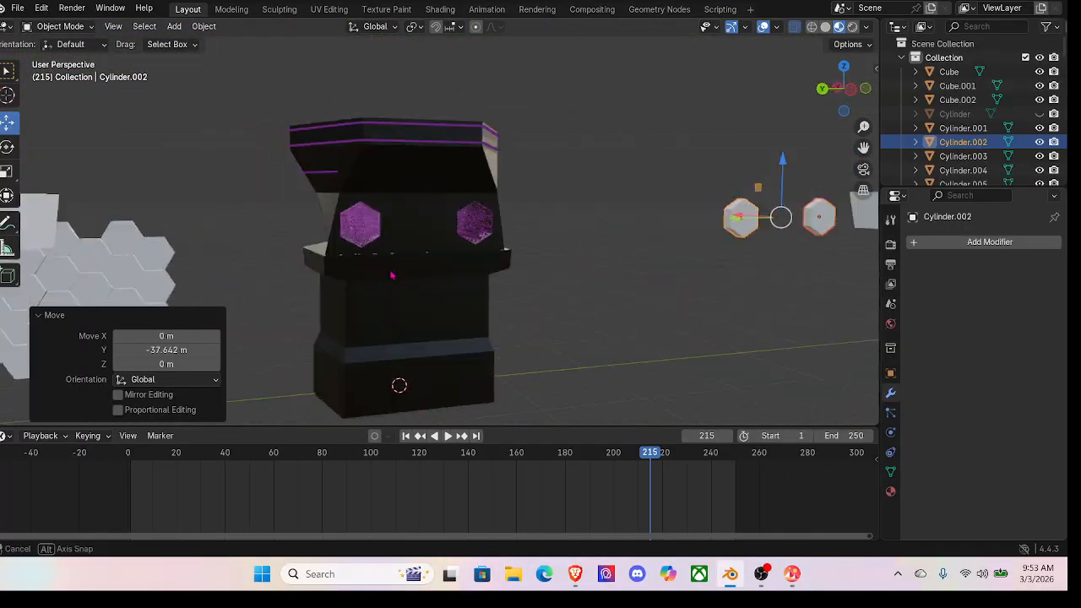
scroll(393, 274, "up", 3)
middle_click_drag(509, 333, 532, 302)
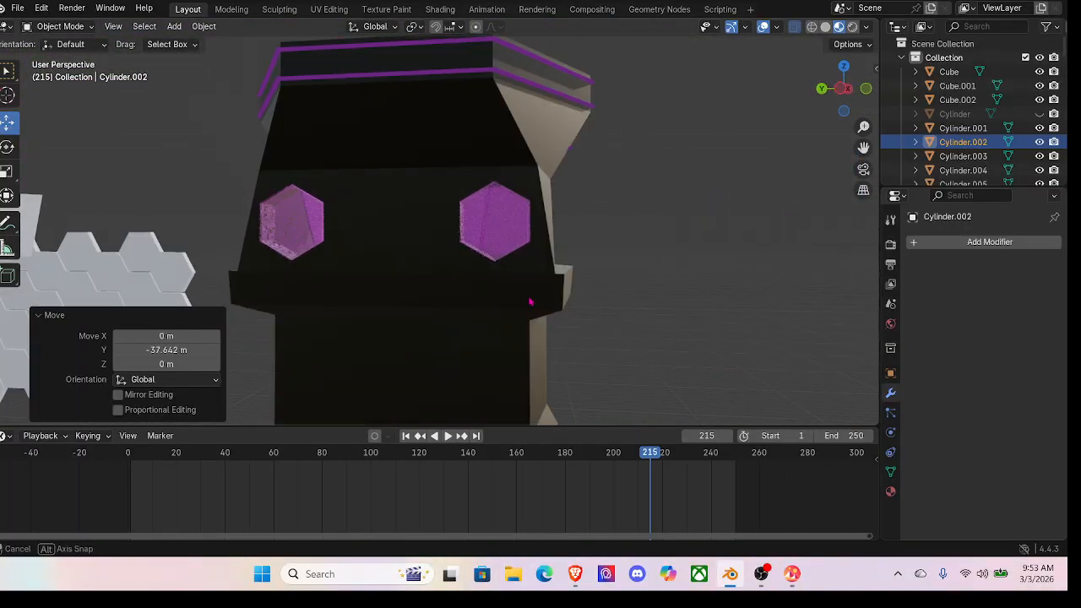
Step: Unhide the original tower body Cylinder and toggle object visibility to check the tower around its windows
left_click(1040, 115)
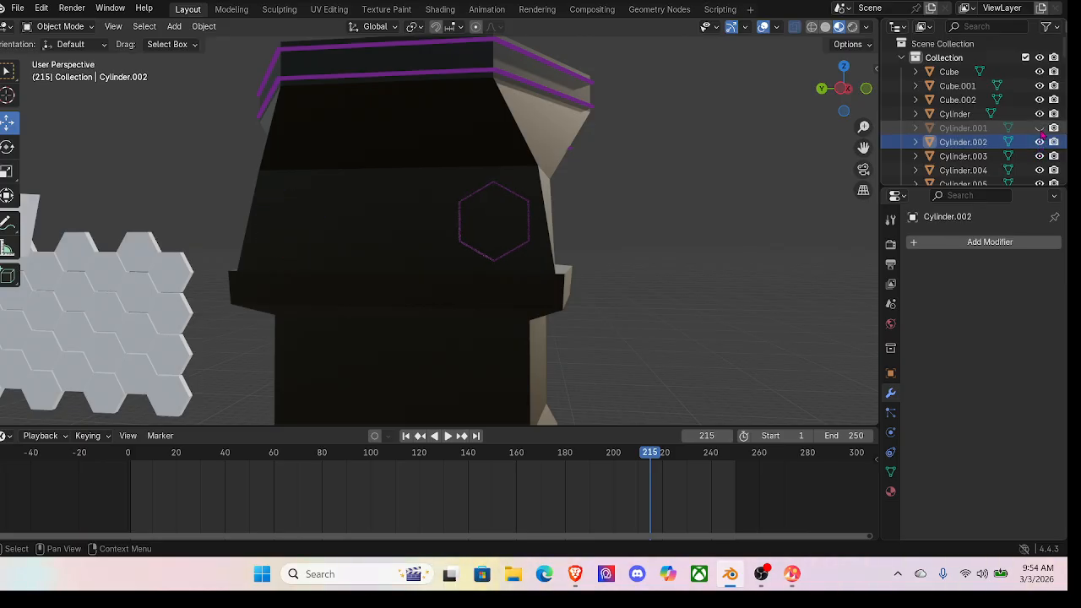
left_click(1040, 114)
middle_click_drag(542, 247, 761, 270)
left_click(1040, 114)
middle_click_drag(643, 224, 533, 319)
scroll(550, 295, "up", 4)
scroll(532, 321, "up", 4)
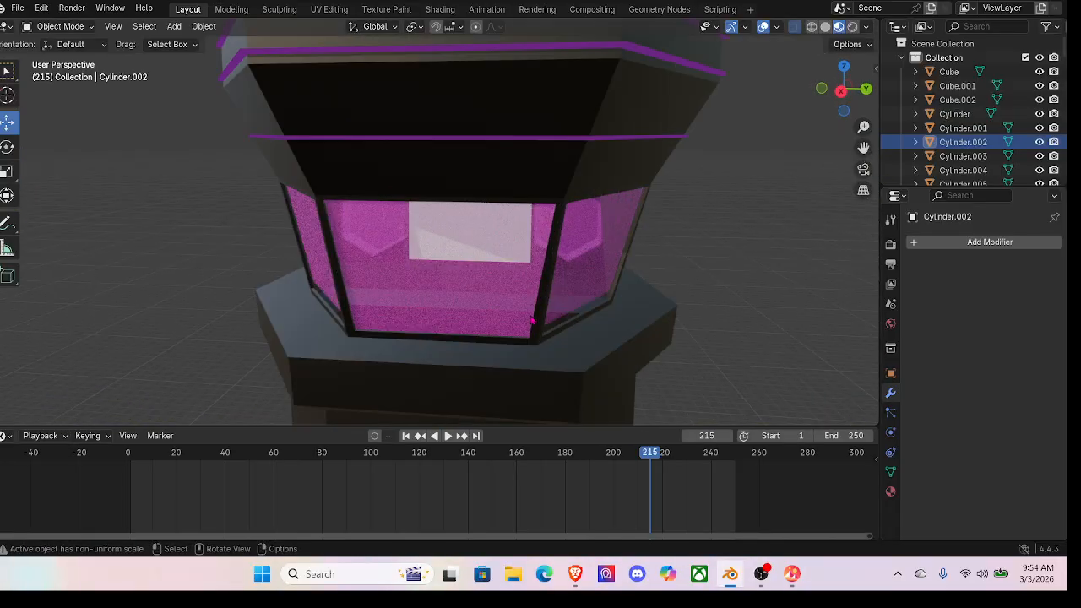
Step: Duplicate the purple trim ring above the windows and lower the copy to the ledge, moving it -6.7638 m and 0.045704 m along Z
left_click(451, 140)
scroll(615, 260, "down", 3)
middle_click_drag(614, 261, 508, 230)
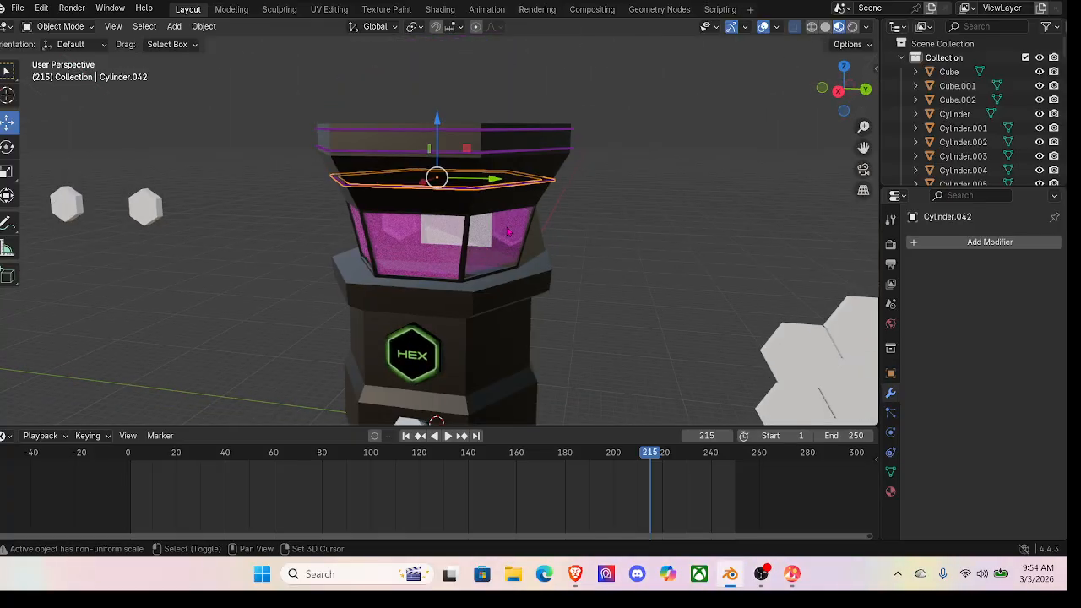
key("shift+d")
right_click(460, 132)
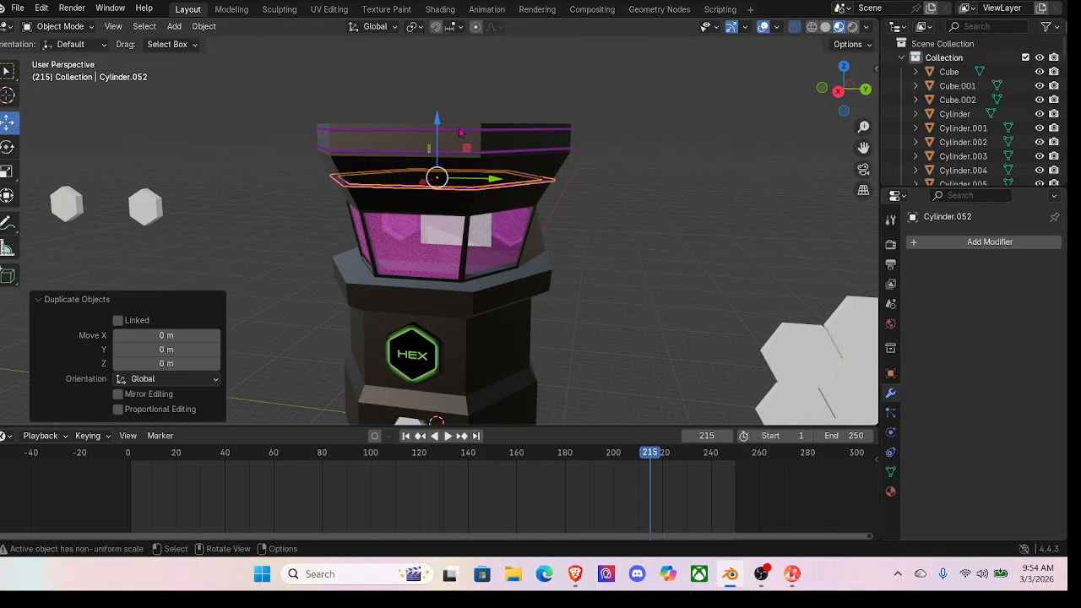
left_click_drag(437, 123, 422, 205)
middle_click_drag(422, 206, 507, 283)
scroll(441, 197, "up", 6)
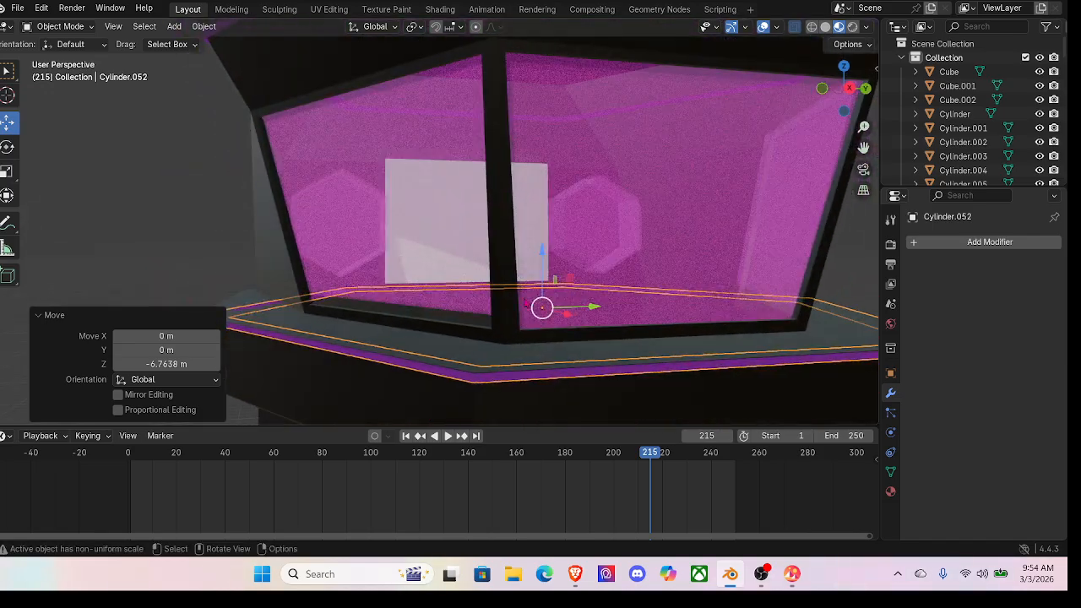
left_click_drag(542, 254, 539, 253)
scroll(536, 258, "down", 3)
middle_click_drag(536, 259, 468, 262)
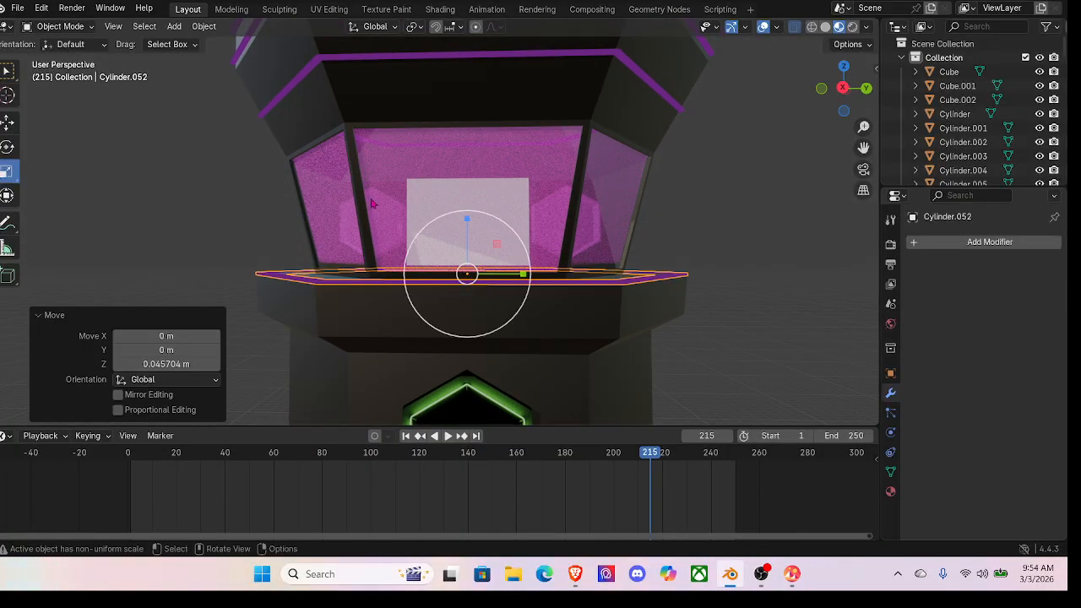
Step: Stretch the duplicated ring along Z into a tall band in several passes, with a final scale factor of 1.524
key("s")
key("z")
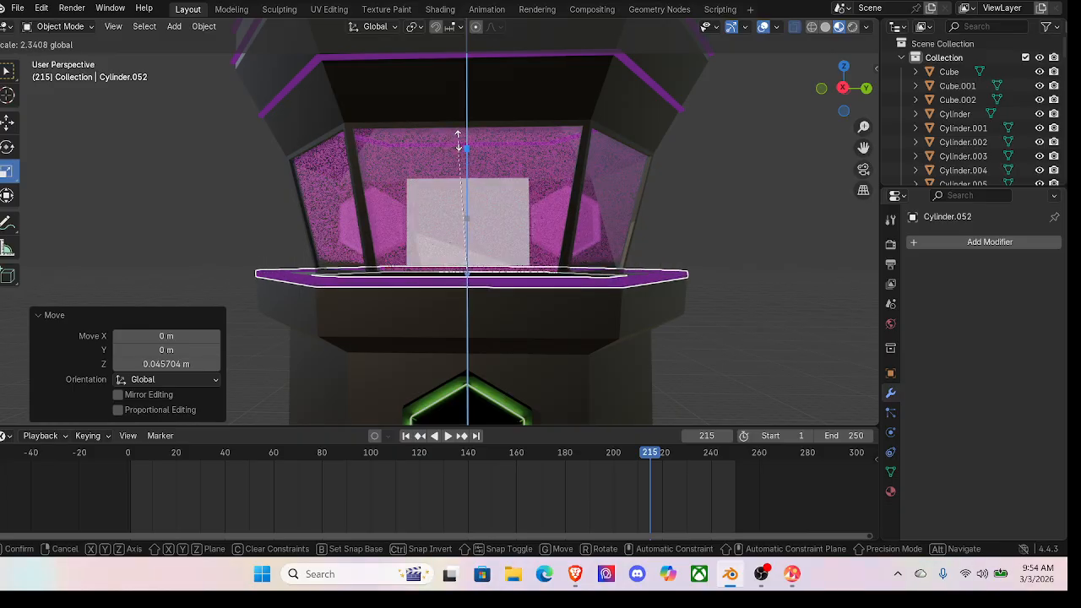
left_click(440, 164)
left_click_drag(469, 223, 451, 155)
middle_click_drag(451, 155, 427, 238)
left_click_drag(453, 249, 441, 195)
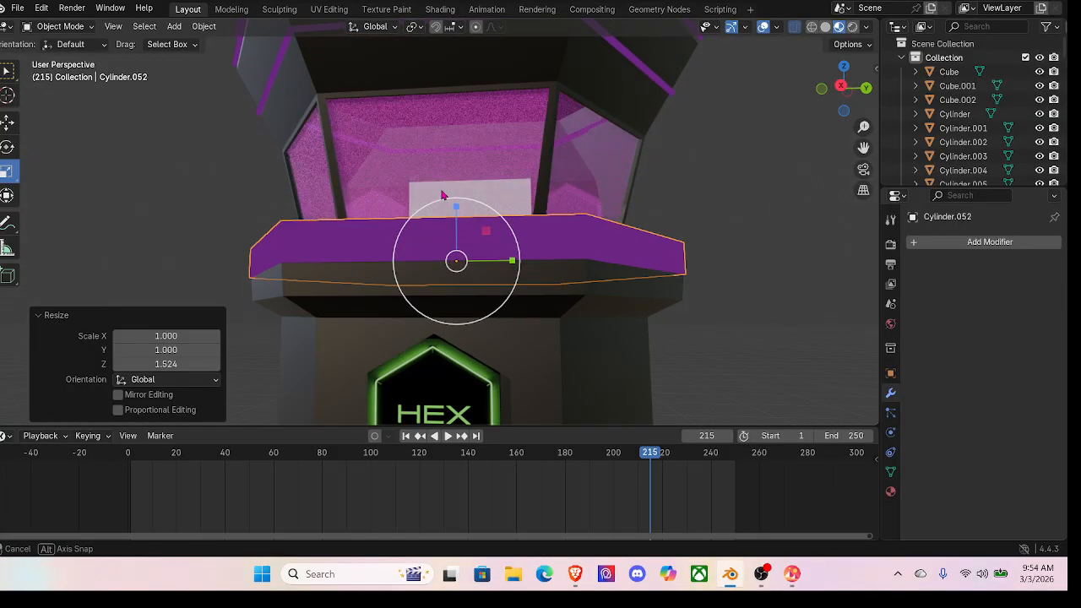
Step: Switch to solid shading without X-ray and scale the ring along Z by a further 1.582
left_click(825, 27)
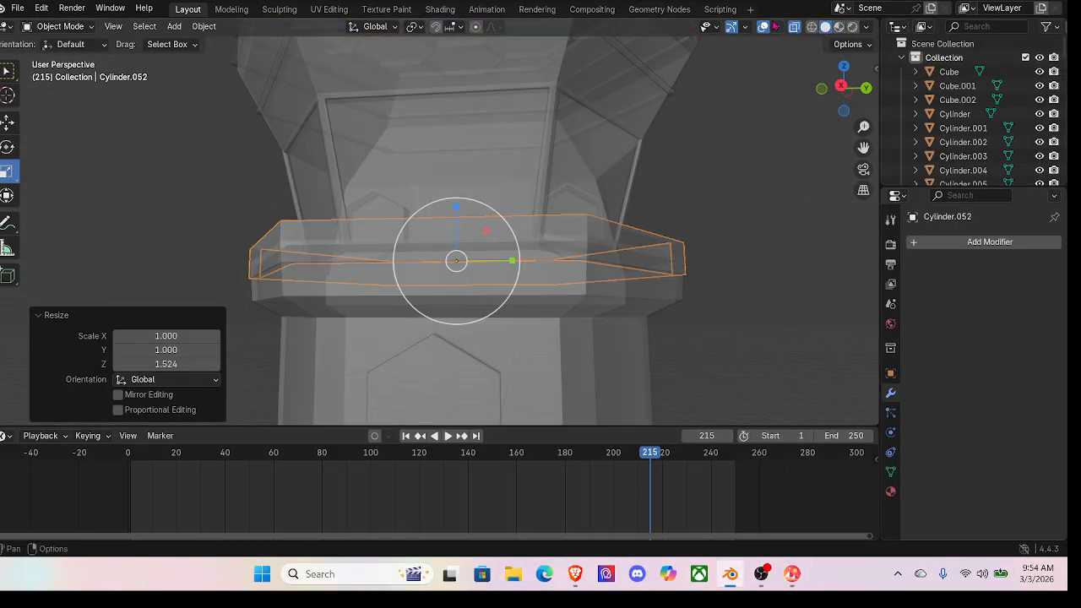
left_click(793, 30)
middle_click_drag(585, 127, 568, 164)
left_click_drag(454, 245, 449, 207)
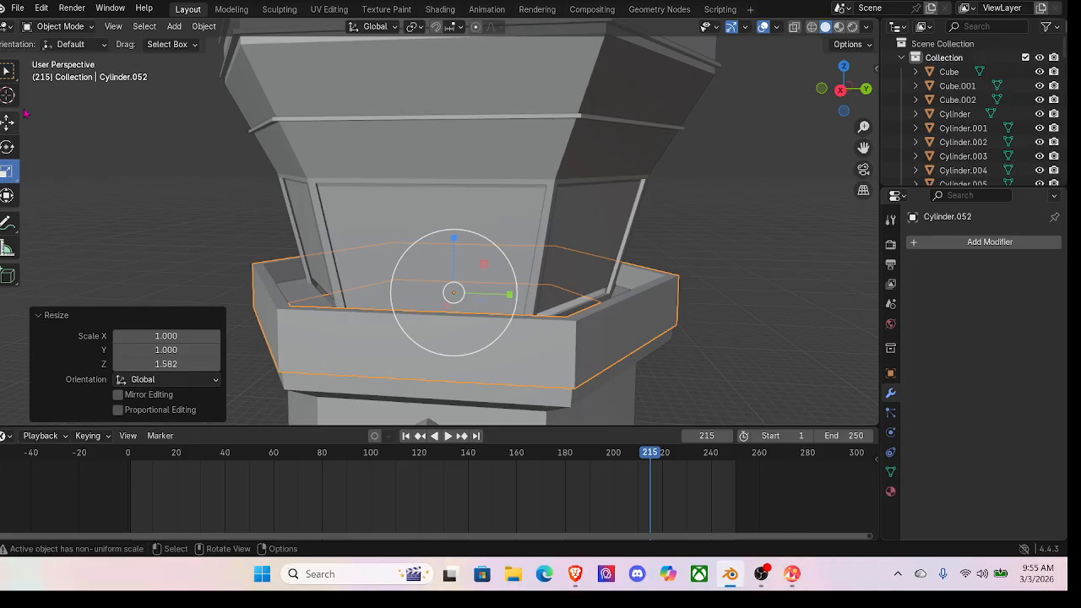
Step: Select the ring's lower vertices with X-ray in Edit Mode, scale them to 0.956 and return to Object Mode
left_click(57, 26)
left_click(55, 58)
middle_click_drag(355, 211, 355, 173)
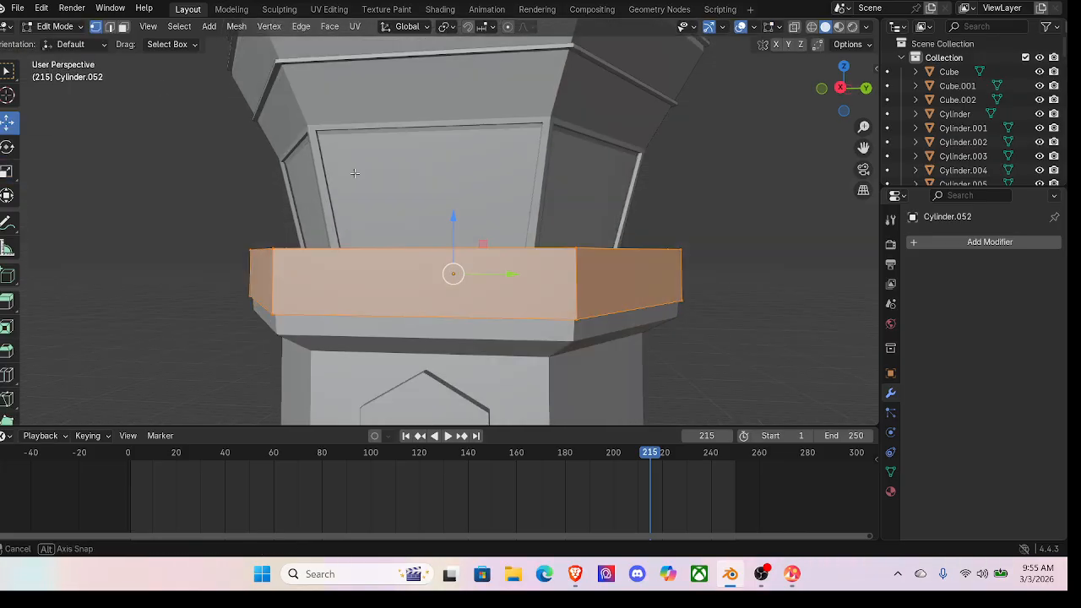
left_click(797, 28)
middle_click_drag(737, 125, 735, 136)
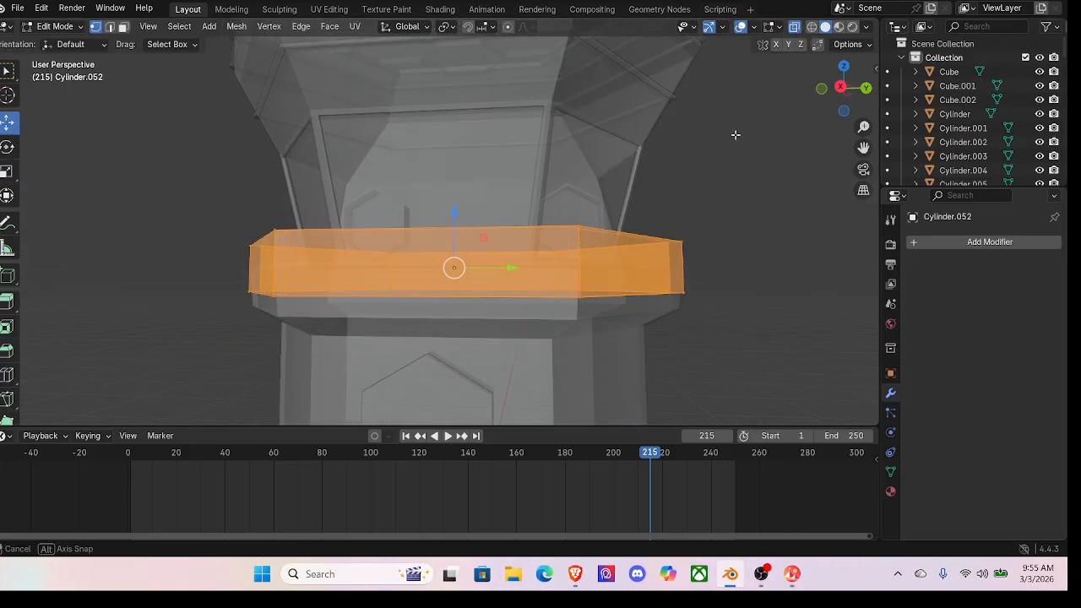
left_click_drag(188, 320, 749, 278)
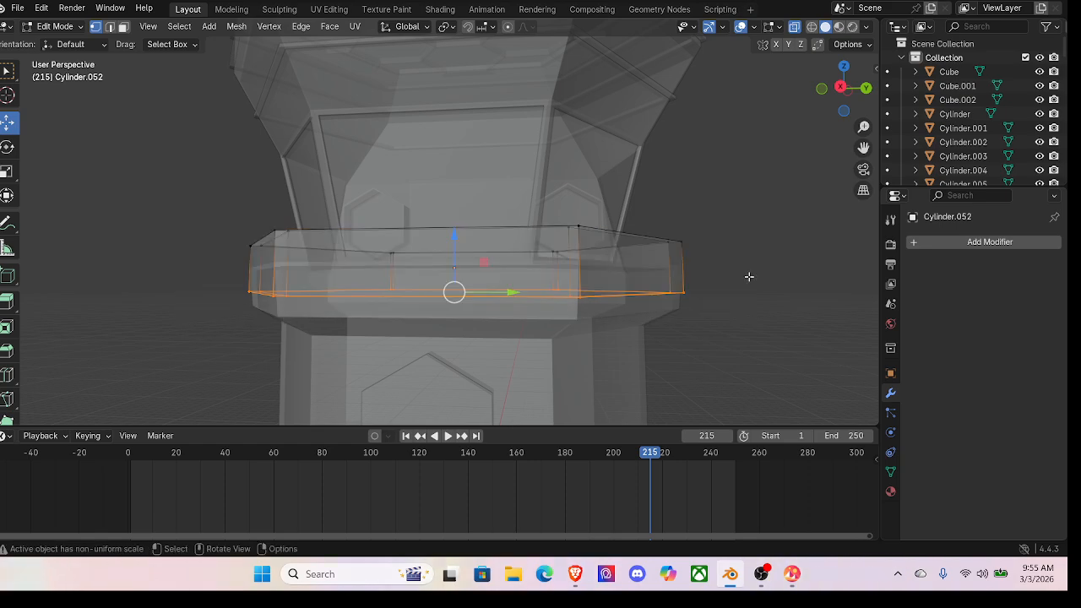
key("s")
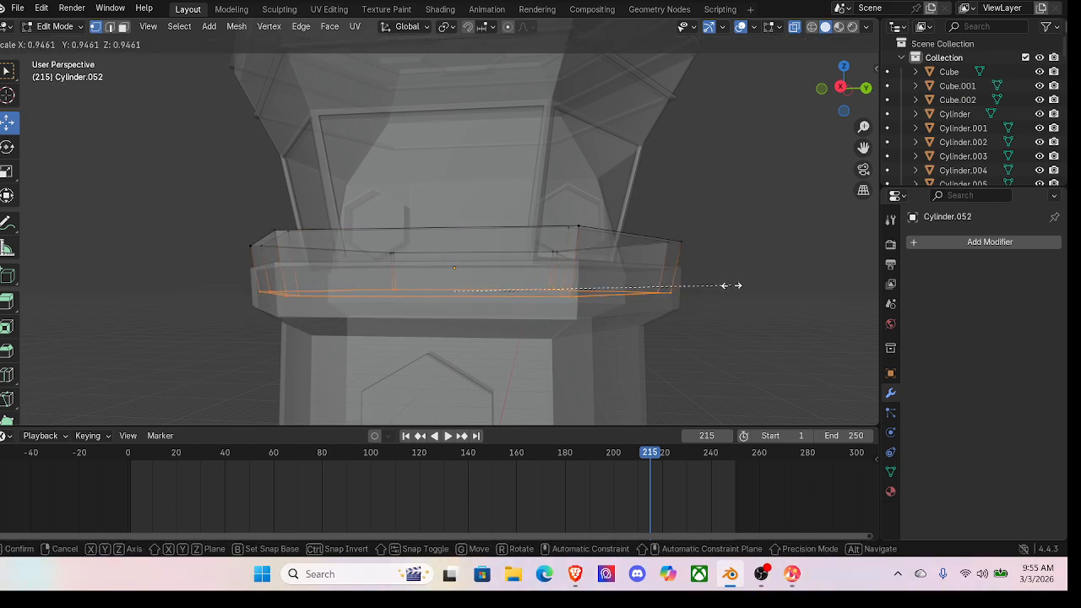
left_click(735, 285)
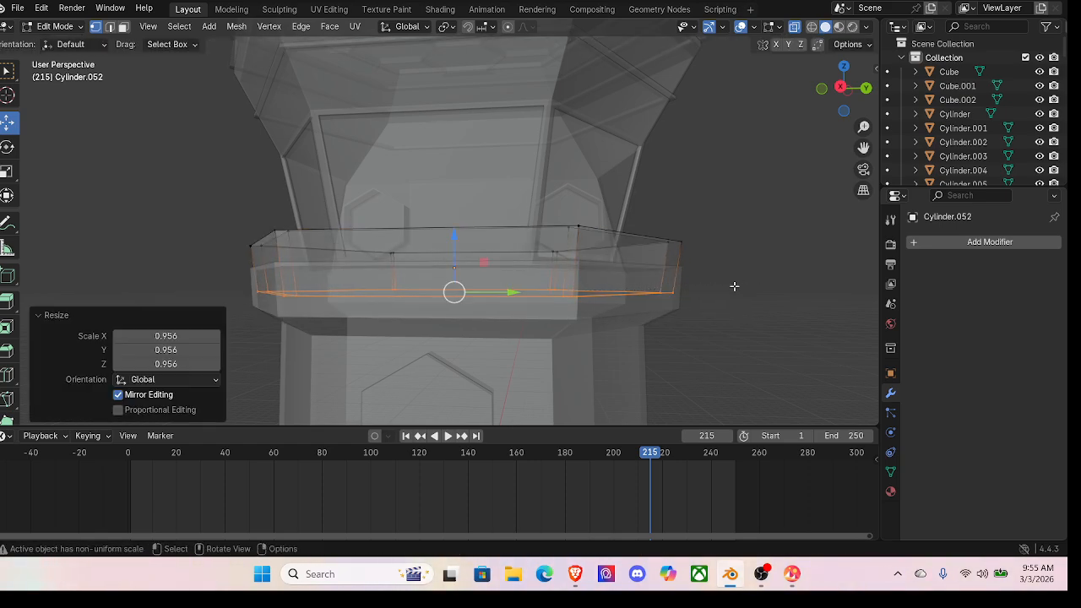
left_click(57, 26)
left_click(52, 40)
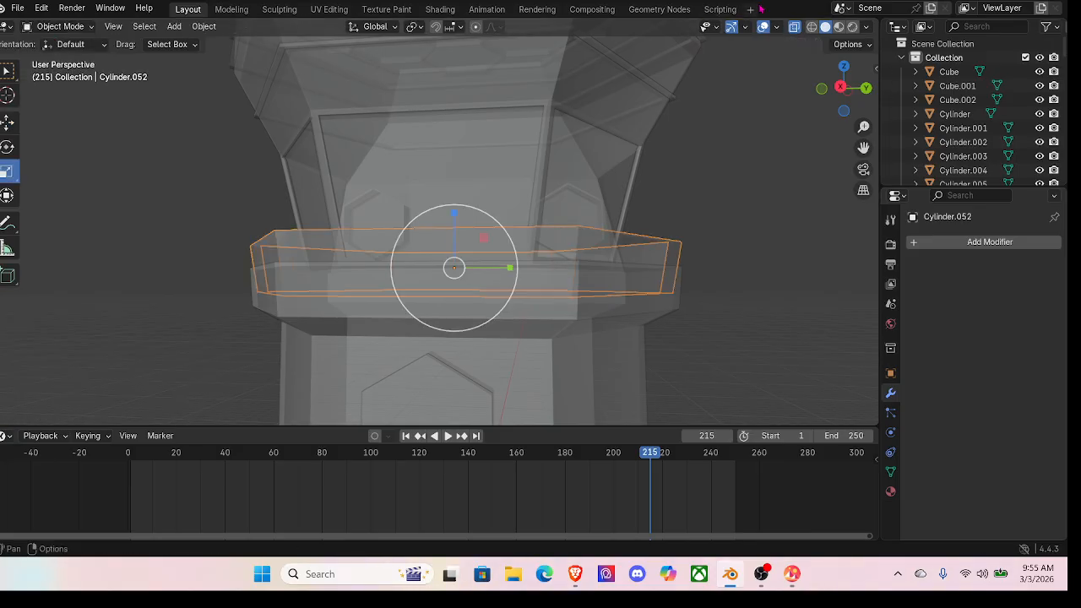
Step: Turn off X-ray, raise the tapered ring 0.88403 m along Z and scale it uniformly by 1.020
left_click(797, 28)
middle_click_drag(592, 118, 592, 133)
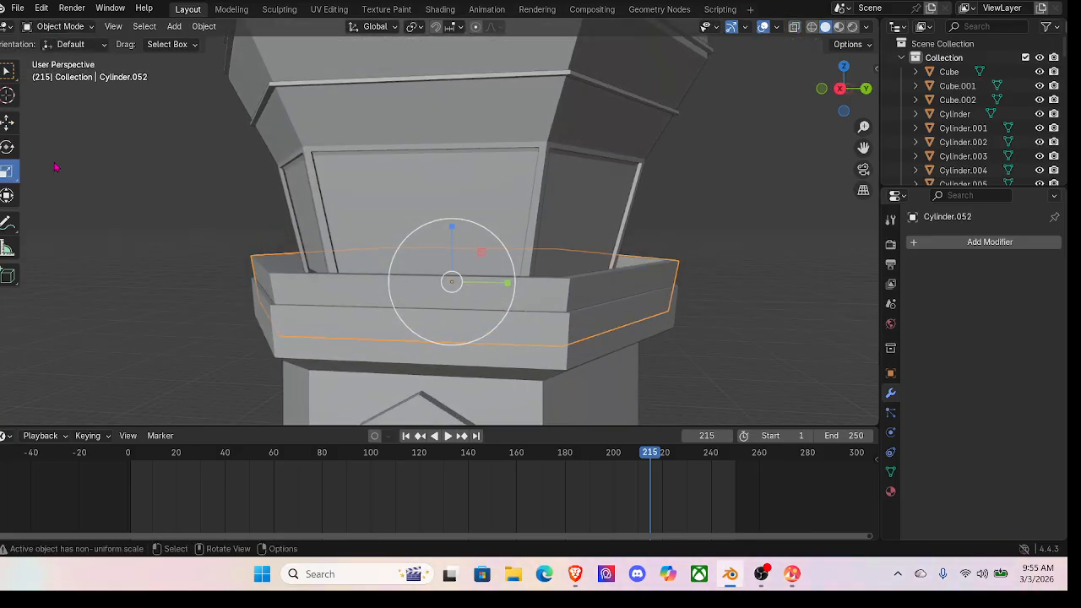
mouse_move(440, 226)
left_mouse_down()
mouse_move(442, 198)
mouse_move(445, 218)
left_mouse_up()
middle_click_drag(445, 218, 453, 243)
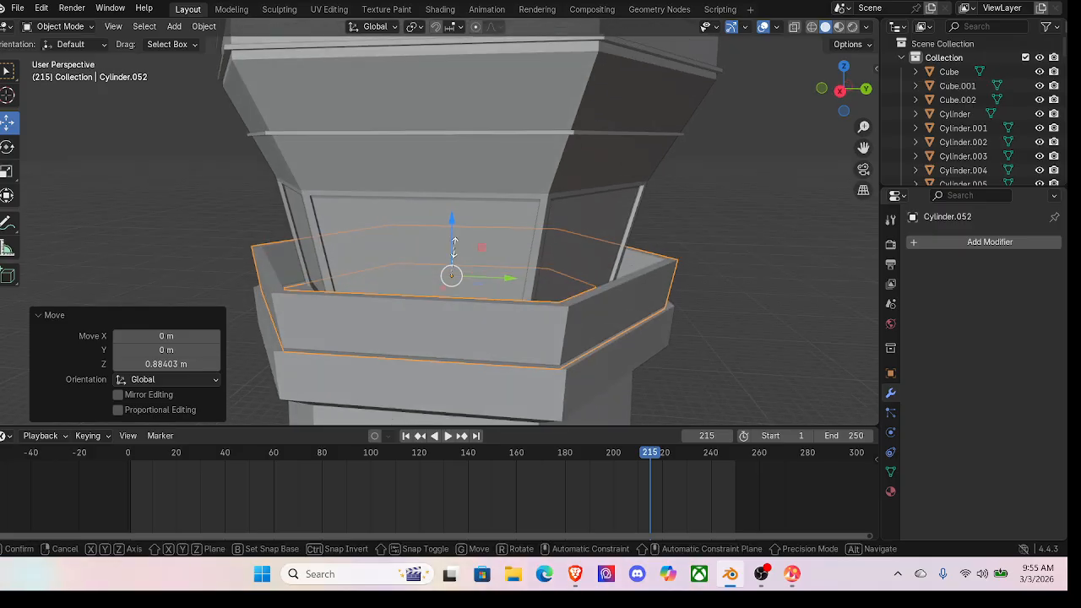
key("s")
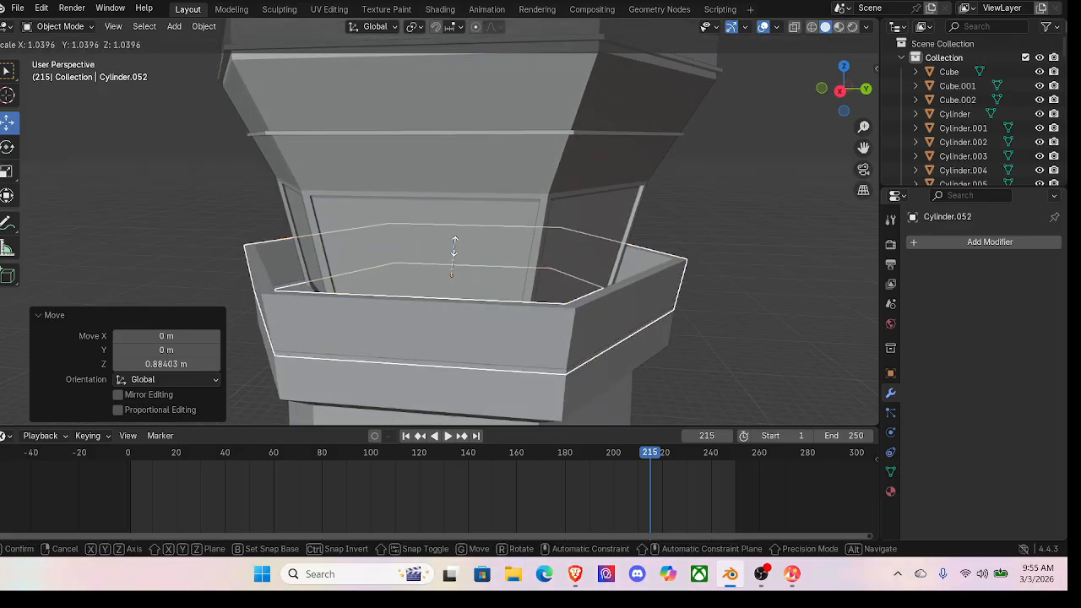
left_click(453, 250)
middle_click_drag(454, 249, 481, 245)
Step: Switch to material preview and assign the translucent pink Material.007 to the ring around the ledge
left_click(839, 26)
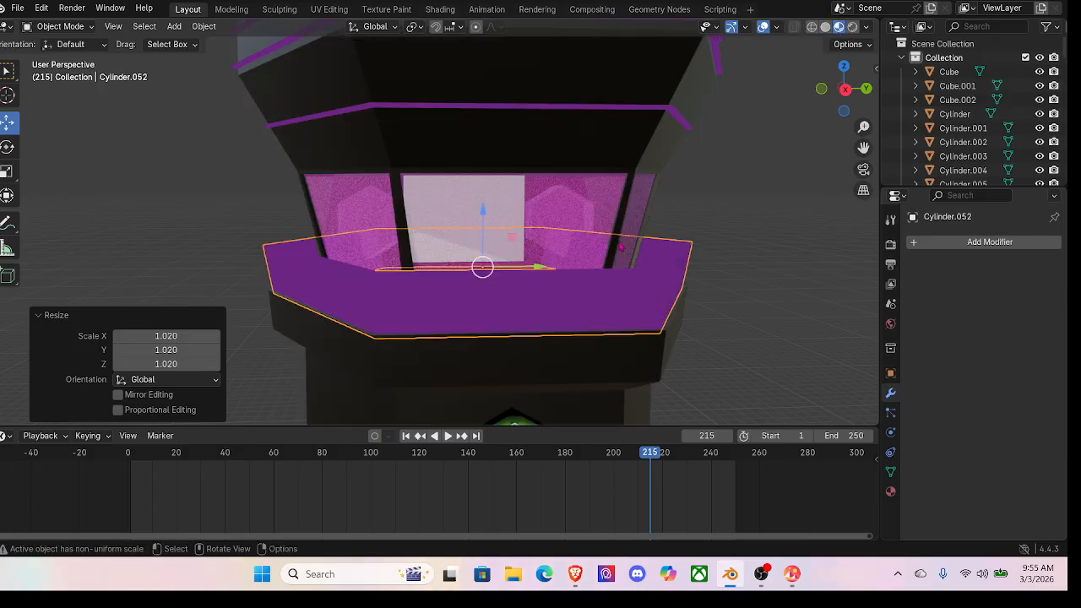
left_click(890, 493)
left_click(918, 302)
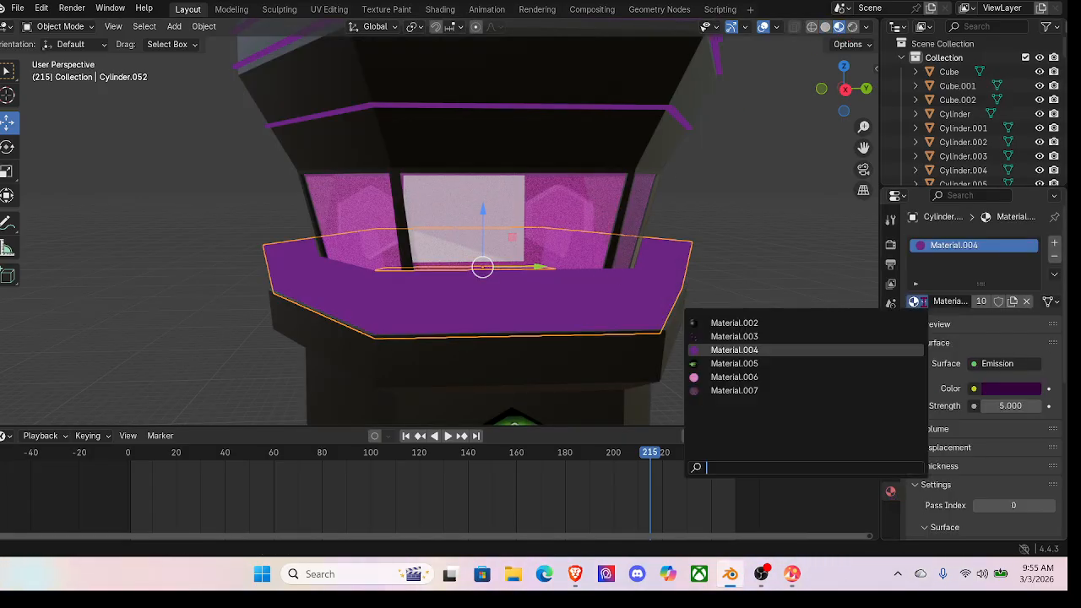
left_click(740, 390)
middle_click_drag(630, 346, 778, 291)
scroll(659, 309, "down", 6)
scroll(479, 265, "up", 10)
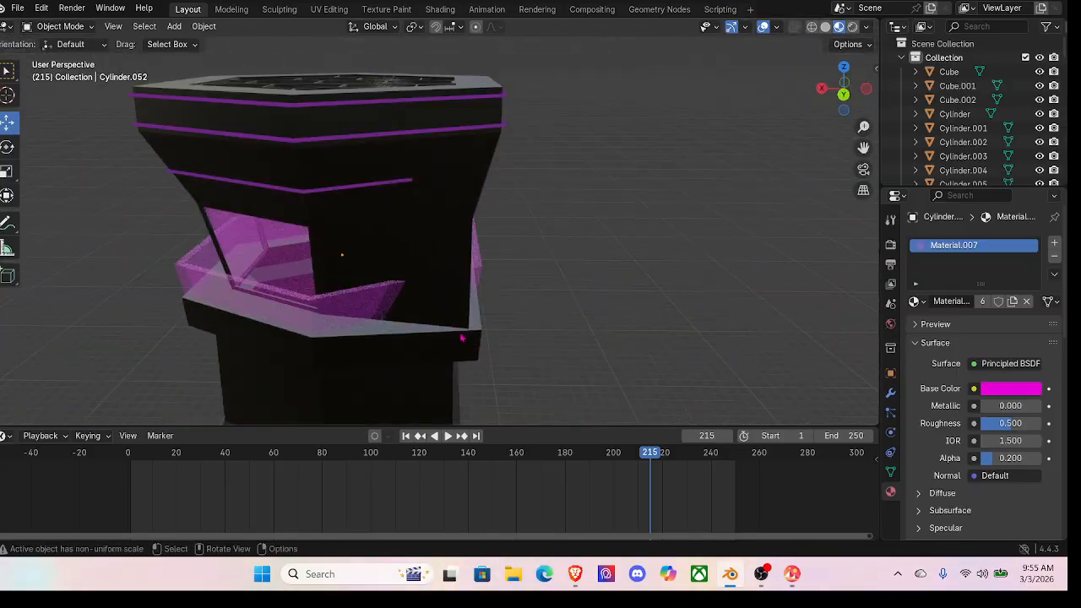
Step: Edit the pink railing in solid X-ray view and move one rear corner's vertices outward along Y
left_click(450, 265)
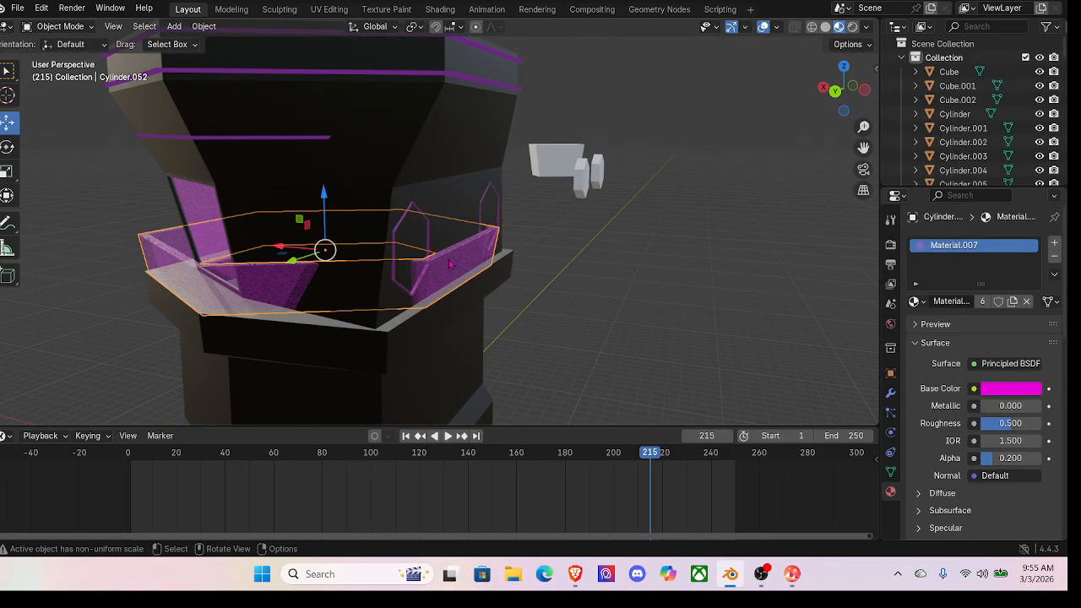
left_click(72, 27)
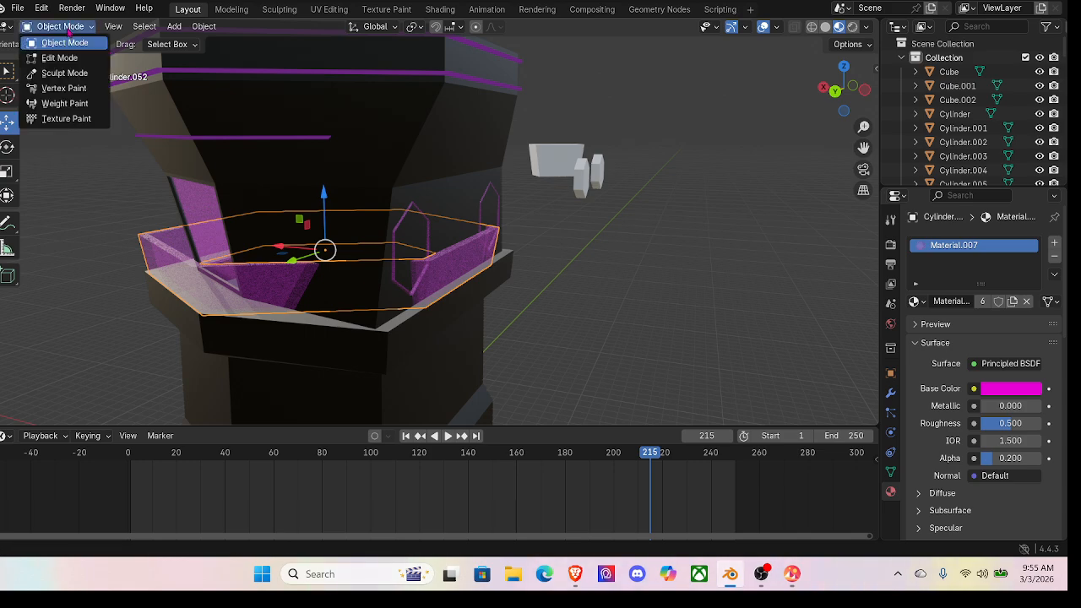
left_click(61, 59)
middle_click_drag(304, 219, 353, 221)
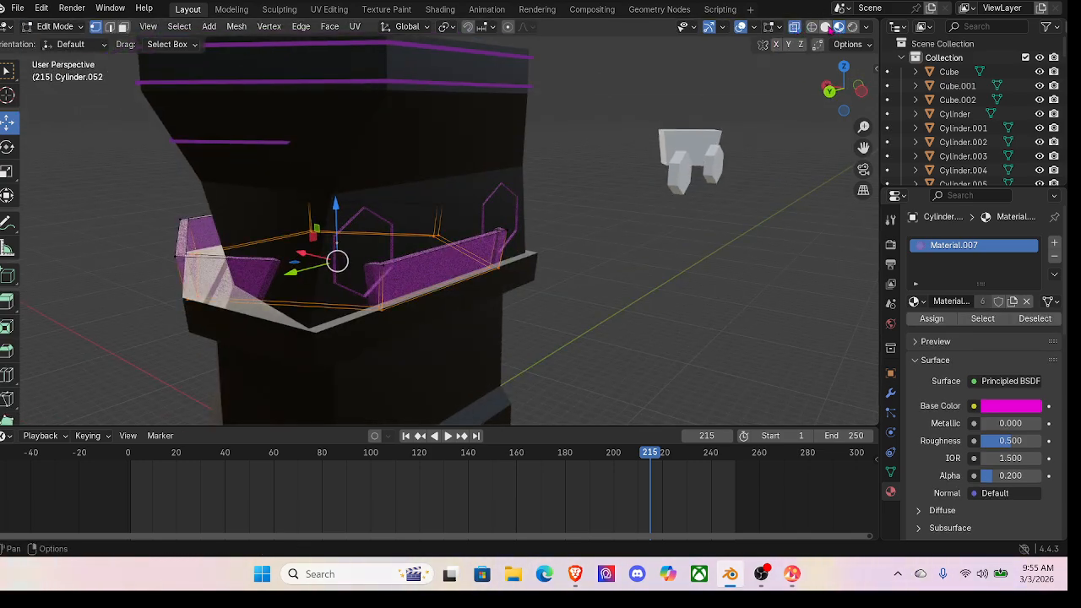
left_click(826, 26)
middle_click_drag(559, 229, 523, 245)
middle_click_drag(432, 277, 374, 285)
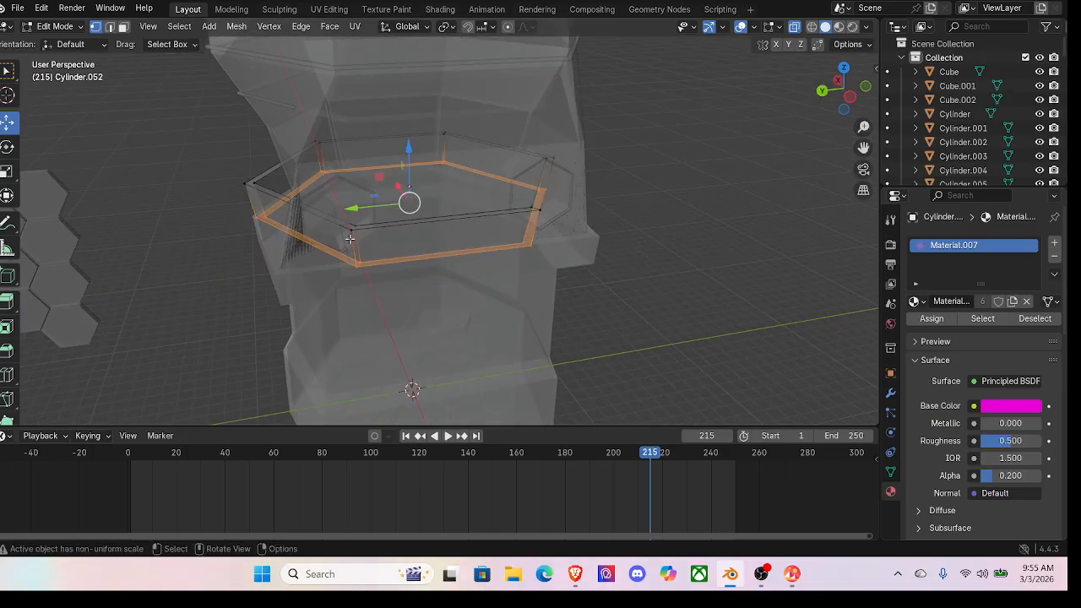
left_click(366, 283, "alt")
left_click_drag(298, 254, 215, 257)
Step: Select the opposite rear corner of the railing and move it -3.5805 m along Y
middle_click_drag(456, 247, 413, 246)
left_click_drag(532, 290, 532, 289)
left_click_drag(475, 243, 493, 247)
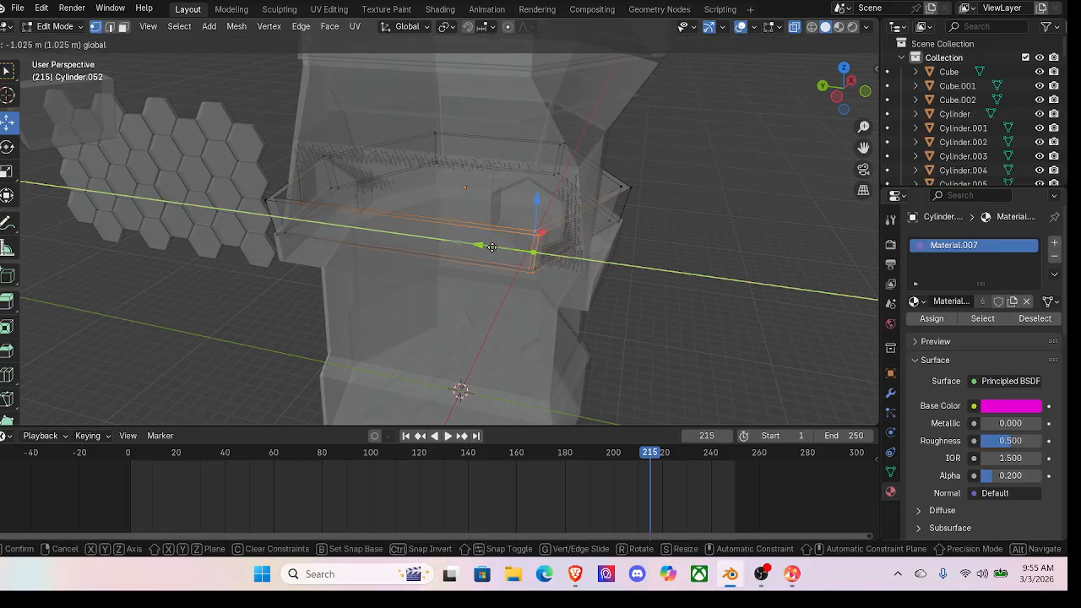
left_click_drag(547, 264, 547, 264)
middle_click_drag(546, 263, 668, 253)
scroll(532, 276, "up", 5)
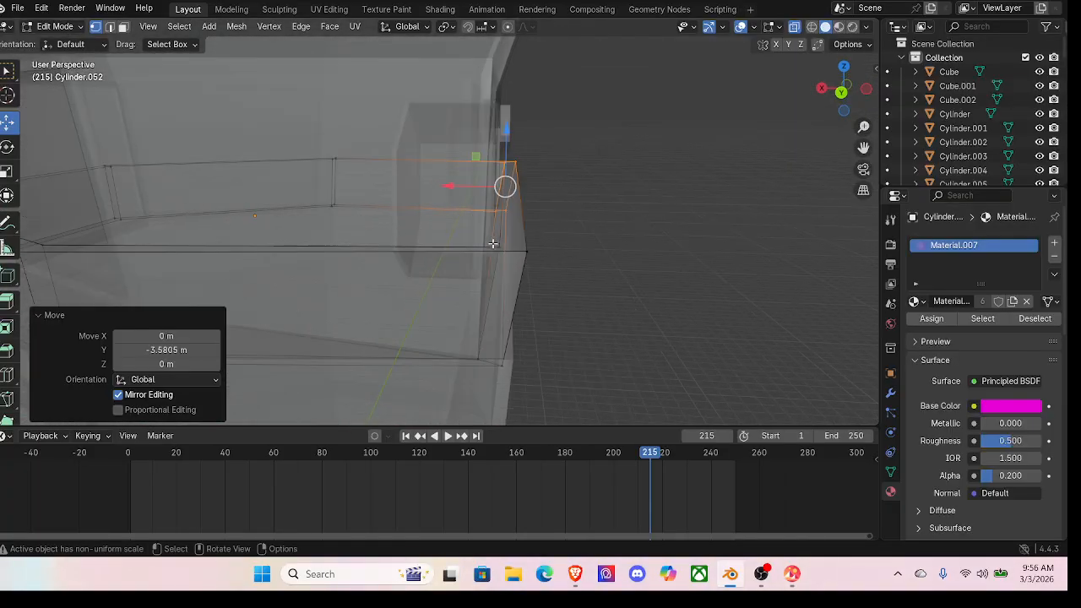
Step: Move the inner vertices of both rear railing corners along X, the second pair by -0.33592 m, and turn off X-ray
left_click(504, 246)
left_click_drag(432, 306, 454, 316)
middle_click_drag(624, 266, 315, 274)
left_click(314, 277)
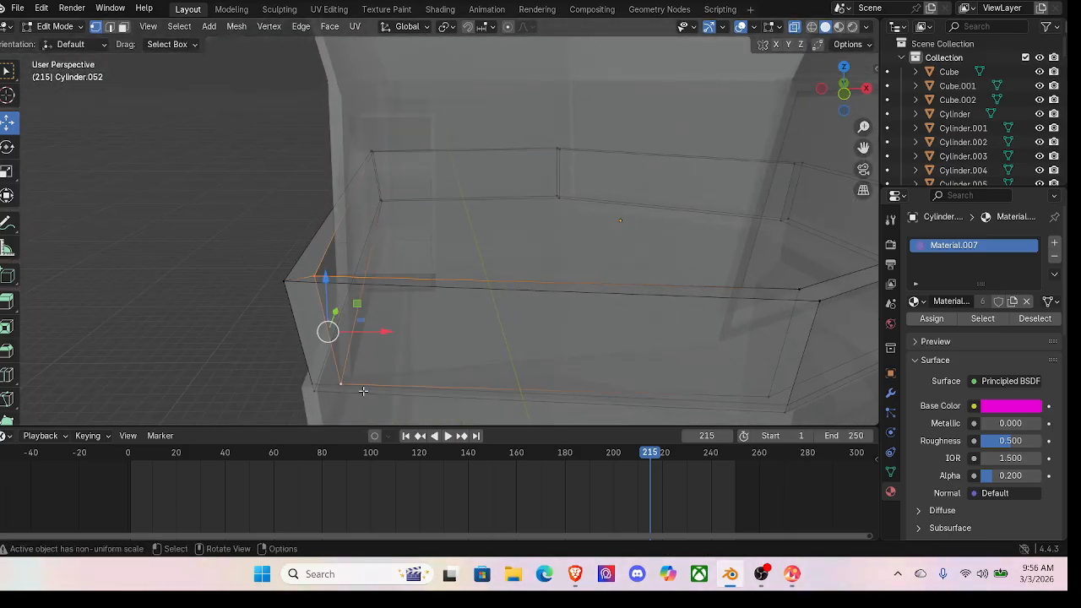
left_click_drag(373, 337, 347, 332)
middle_click_drag(347, 332, 565, 221)
key("alt+z")
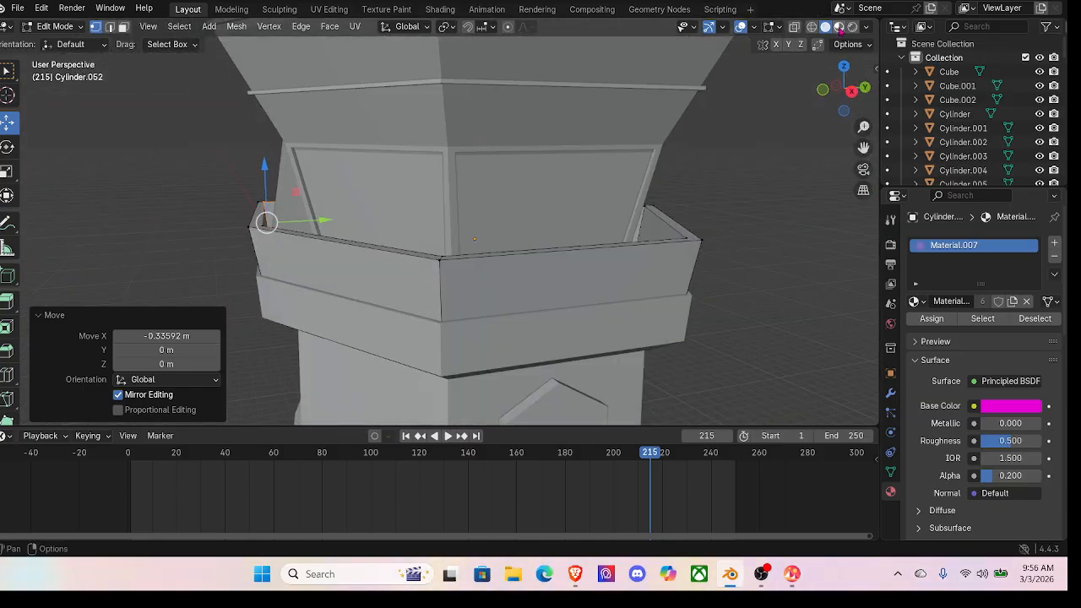
Step: Switch the viewport to material preview and return the railing to Object Mode
left_click(839, 27)
middle_click_drag(420, 177, 397, 173)
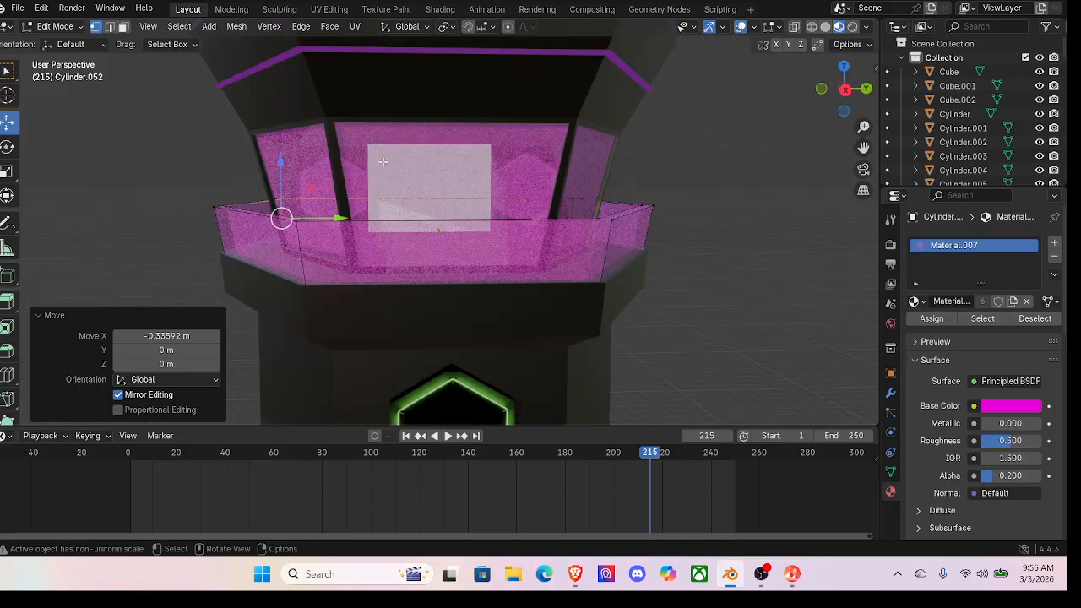
left_click(55, 26)
left_click(61, 43)
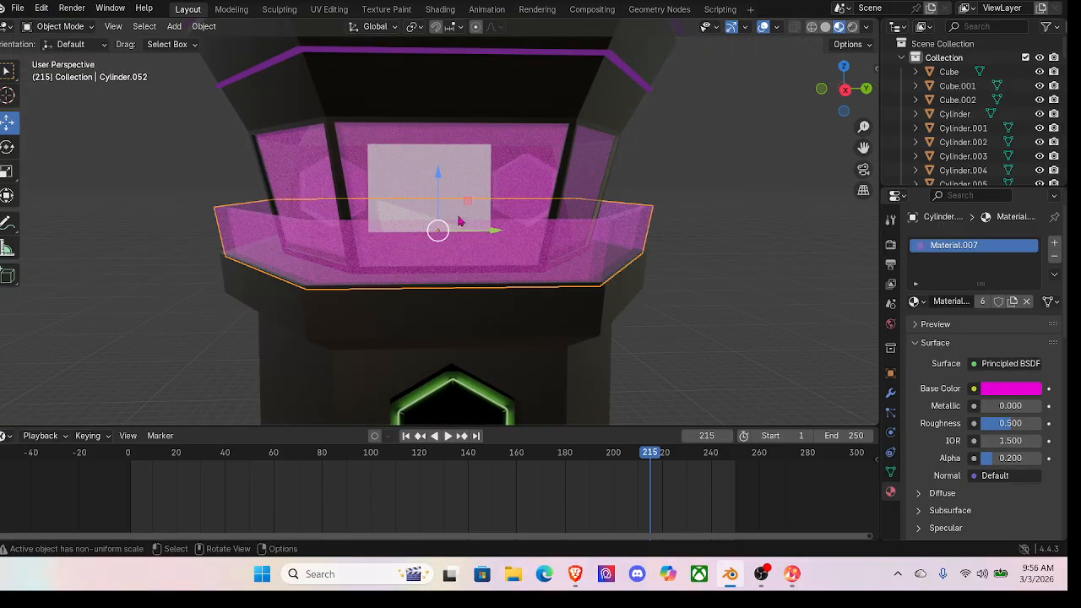
Step: Lower the pink railing along Z so it sits down into the ledge, and scale it to 0.983
left_click_drag(436, 179, 434, 184)
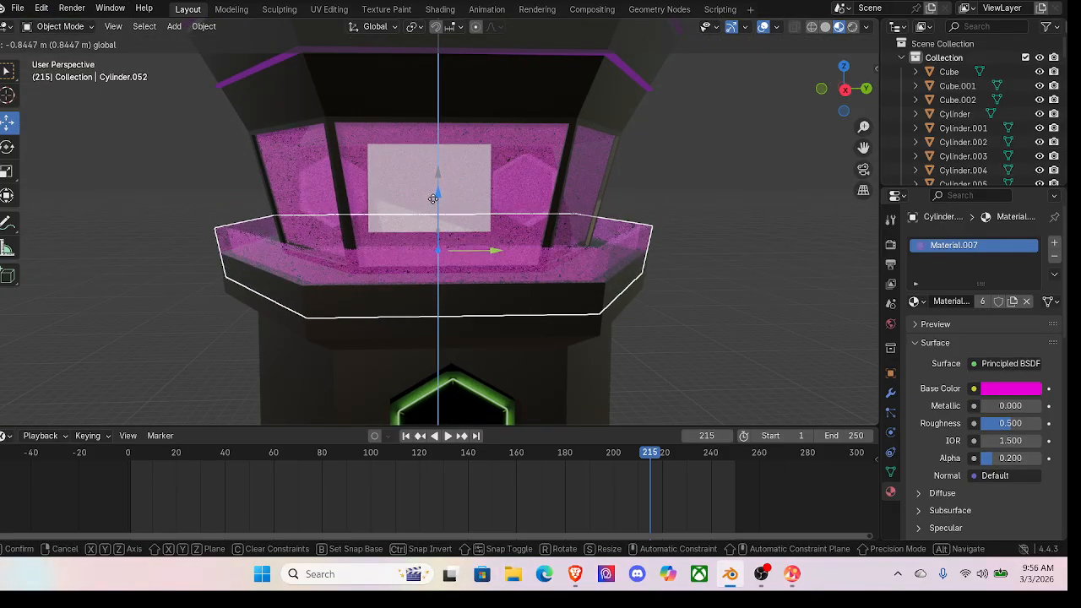
left_click_drag(433, 201, 433, 202)
middle_click_drag(433, 201, 452, 189)
left_click_drag(435, 179, 435, 191)
middle_click_drag(436, 191, 524, 331)
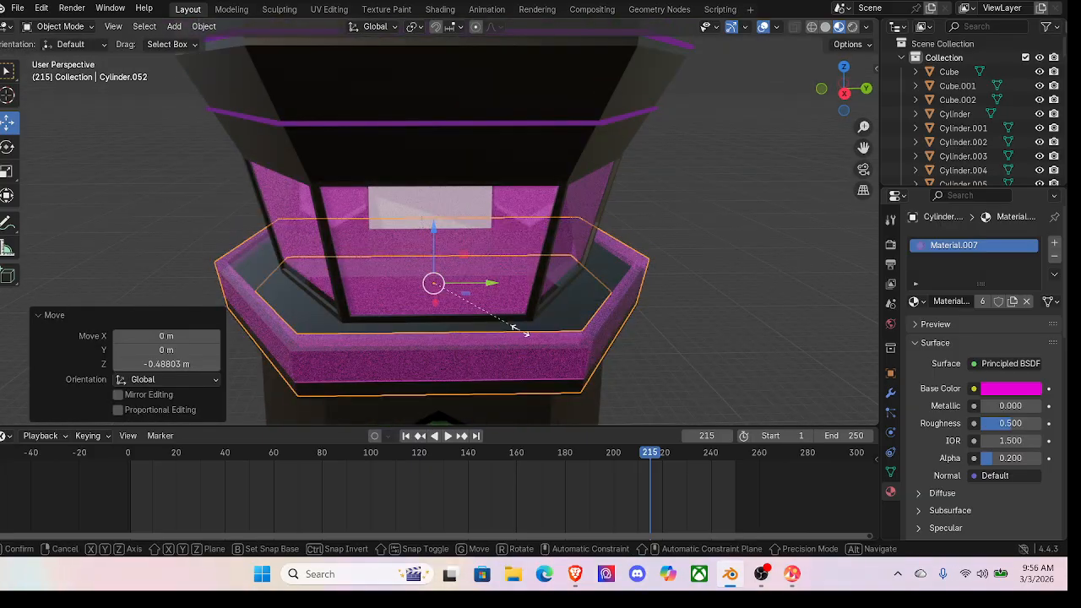
key("s")
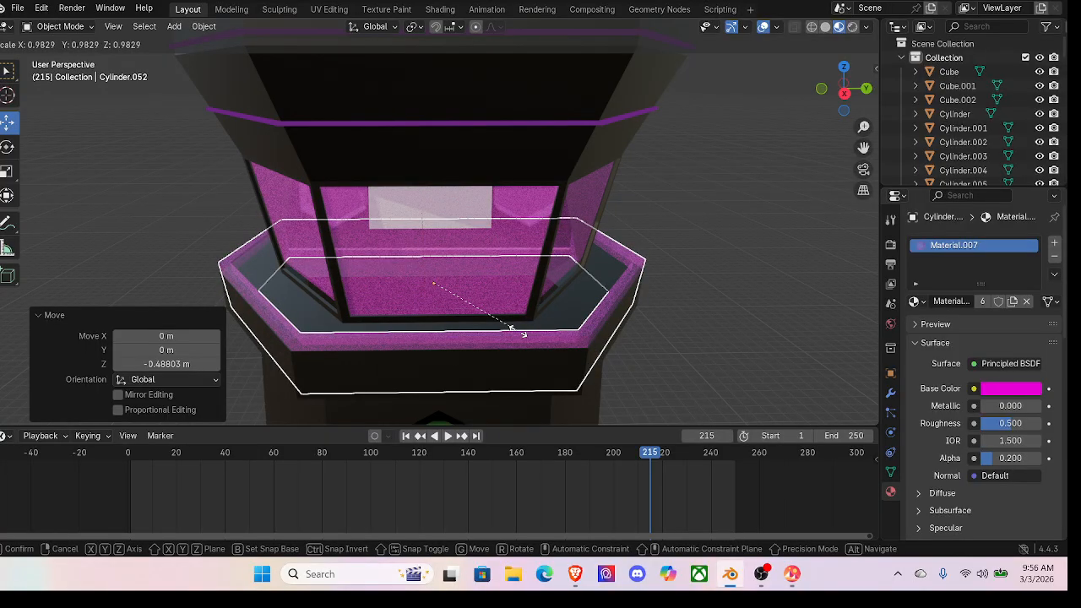
left_click(523, 331)
middle_click_drag(524, 331, 525, 291)
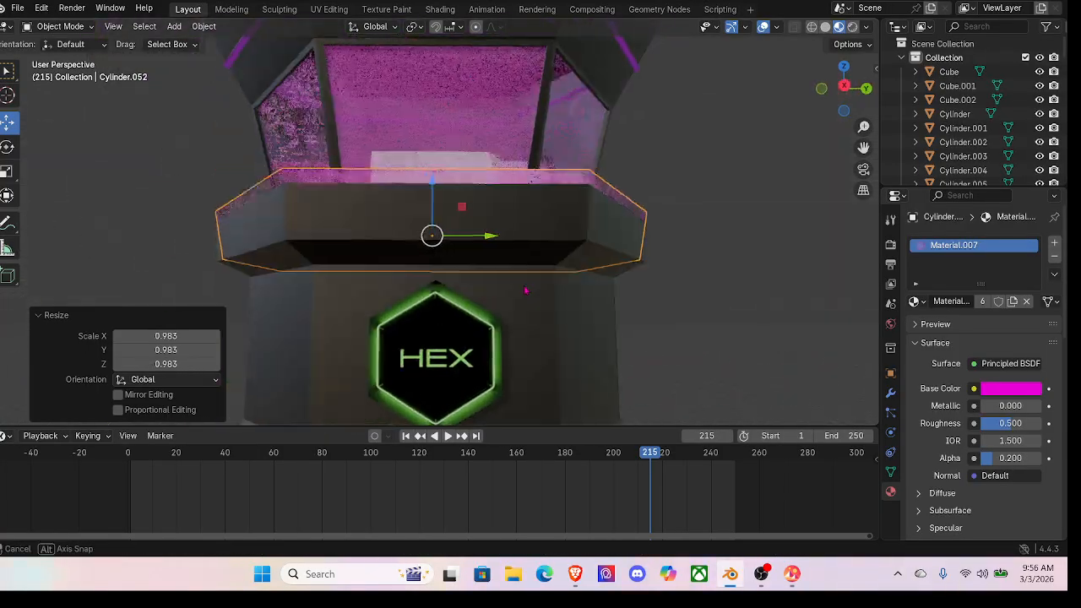
left_click(752, 199)
middle_click_drag(752, 199, 582, 278)
scroll(636, 228, "down", 4)
scroll(582, 277, "up", 1)
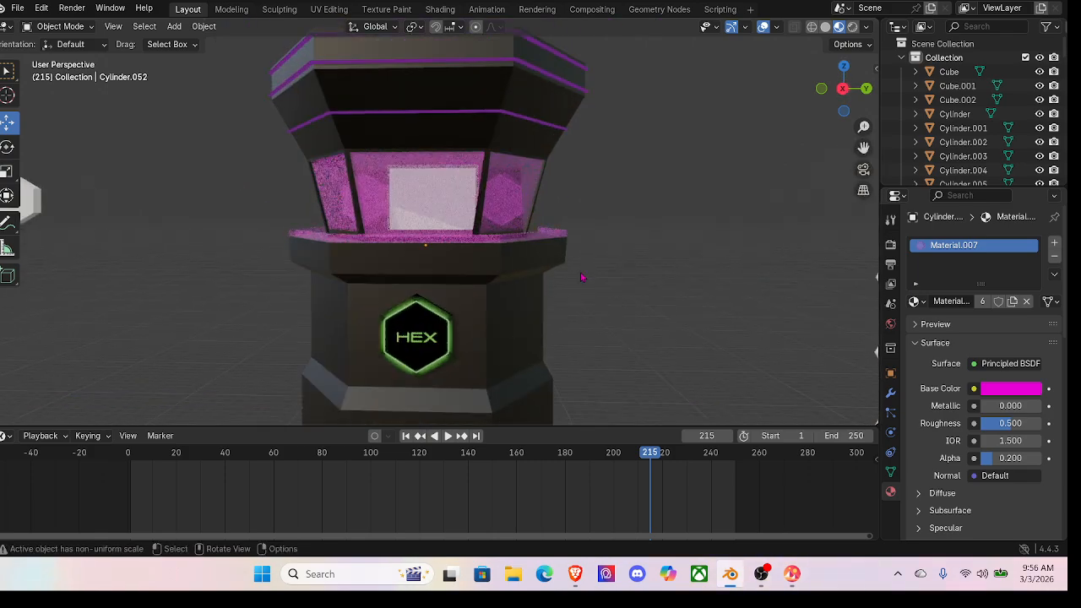
Step: Duplicate the pink railing in place and move the copy down along Z to below the ledge
scroll(470, 248, "up", 3)
left_click(471, 255)
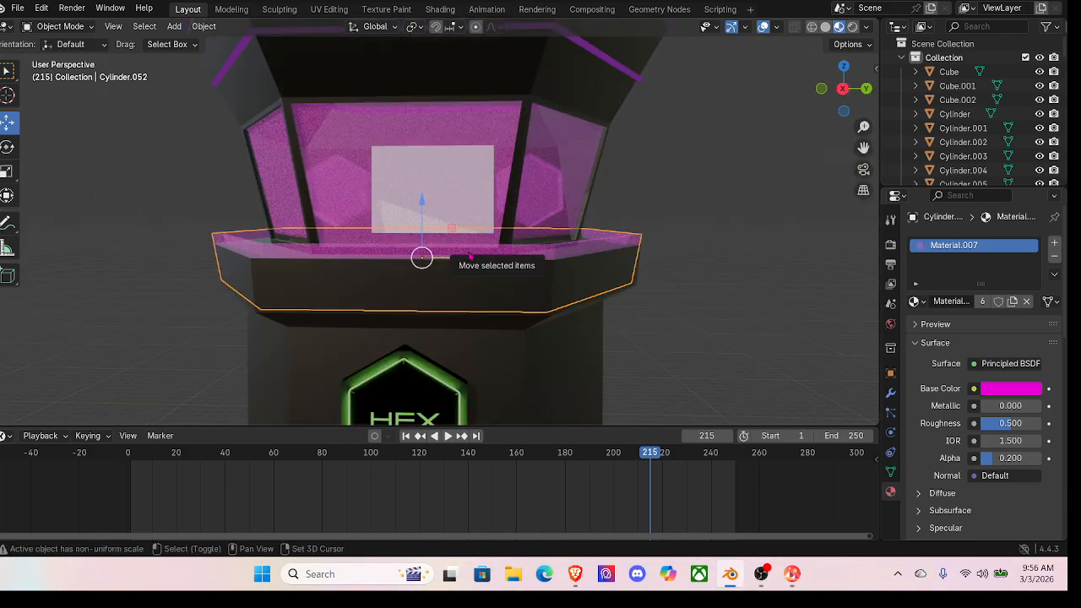
key("shift+d")
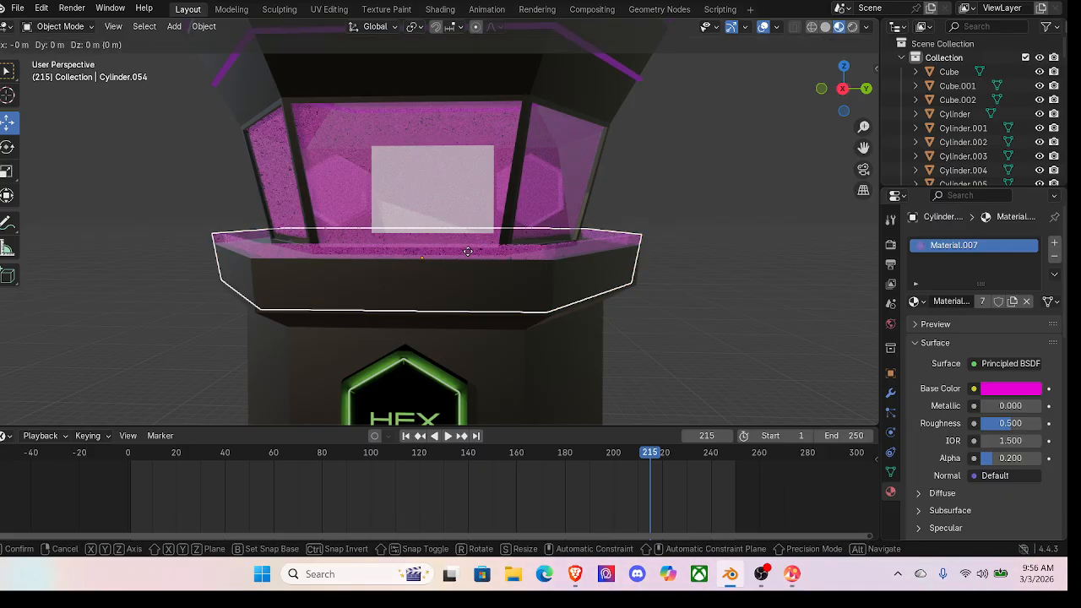
right_click(434, 220)
left_click_drag(423, 203, 424, 268)
middle_click_drag(425, 272, 427, 242)
Step: Flatten the duplicated railing by moving its bottom vertices 1.7857 m up along Z, and scale them by 1.049
left_click(51, 28)
left_click(59, 57)
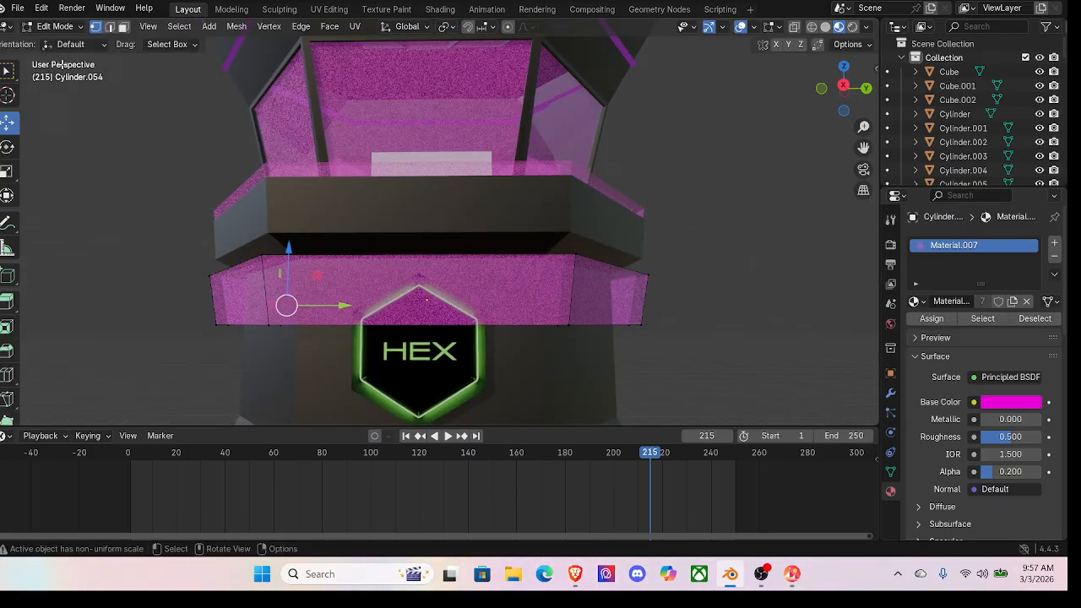
left_click_drag(732, 336, 167, 301)
left_click_drag(431, 264, 417, 219)
middle_click_drag(418, 220, 419, 229)
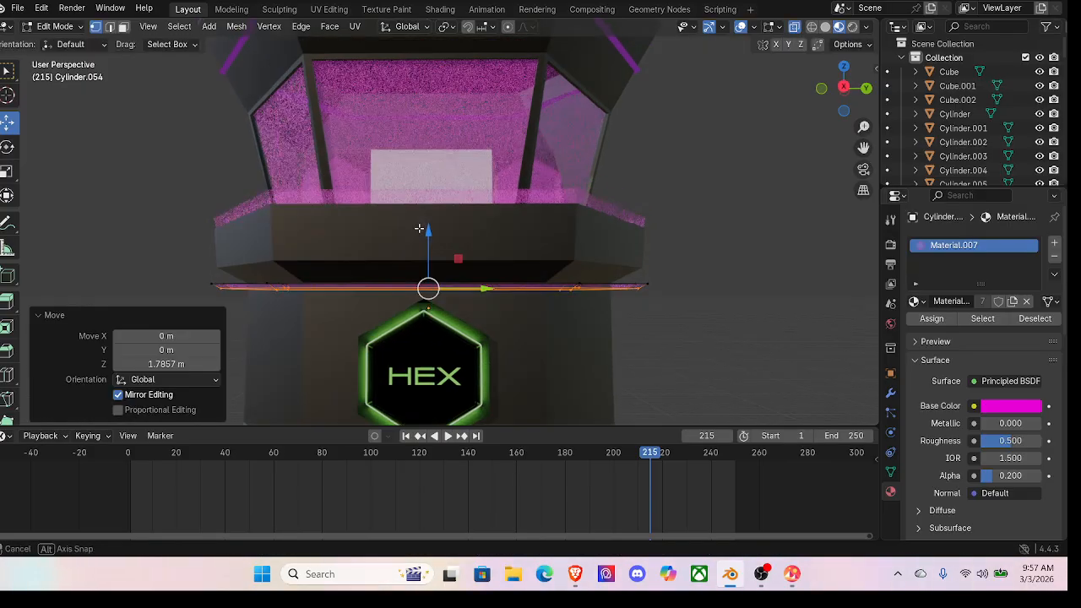
key("s")
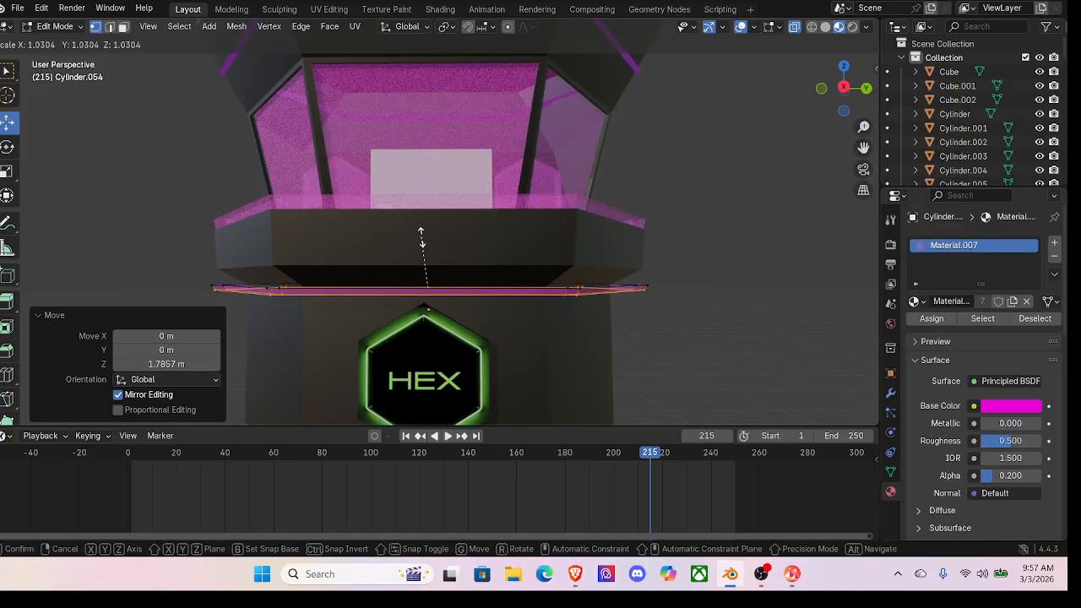
left_click(424, 235)
middle_click_drag(701, 329, 712, 296)
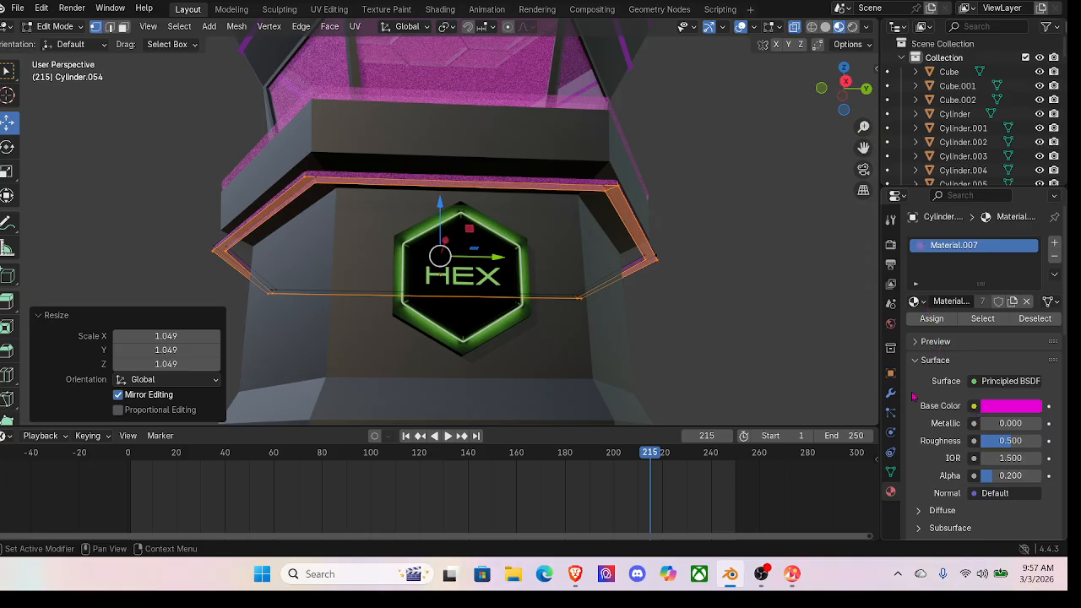
Step: Assign the purple emissive Material.004 to the thin ring and return to Object Mode
left_click(915, 301)
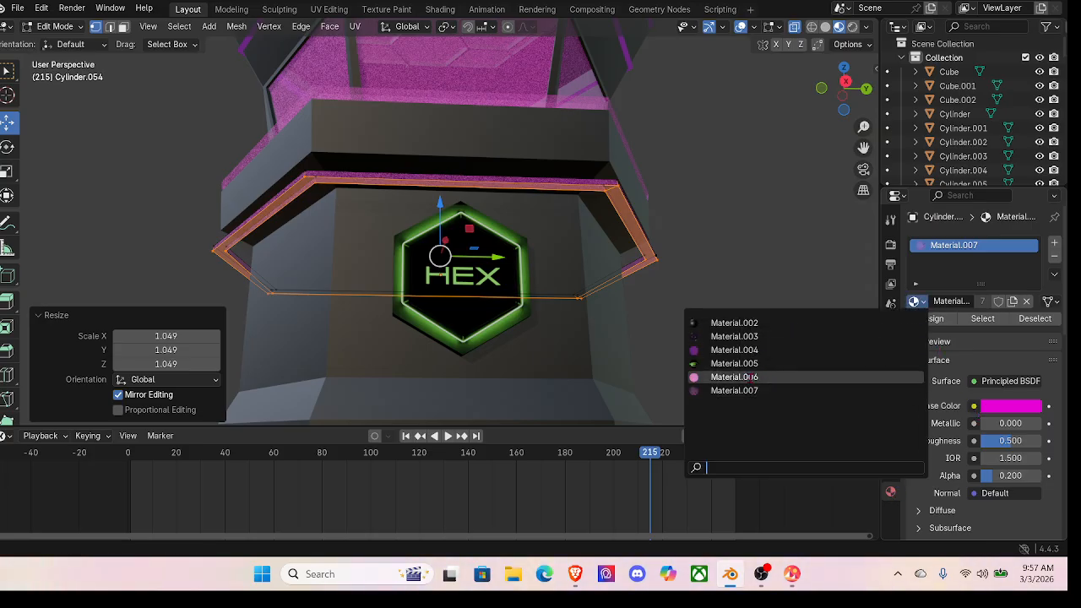
left_click(750, 377)
left_click(914, 301)
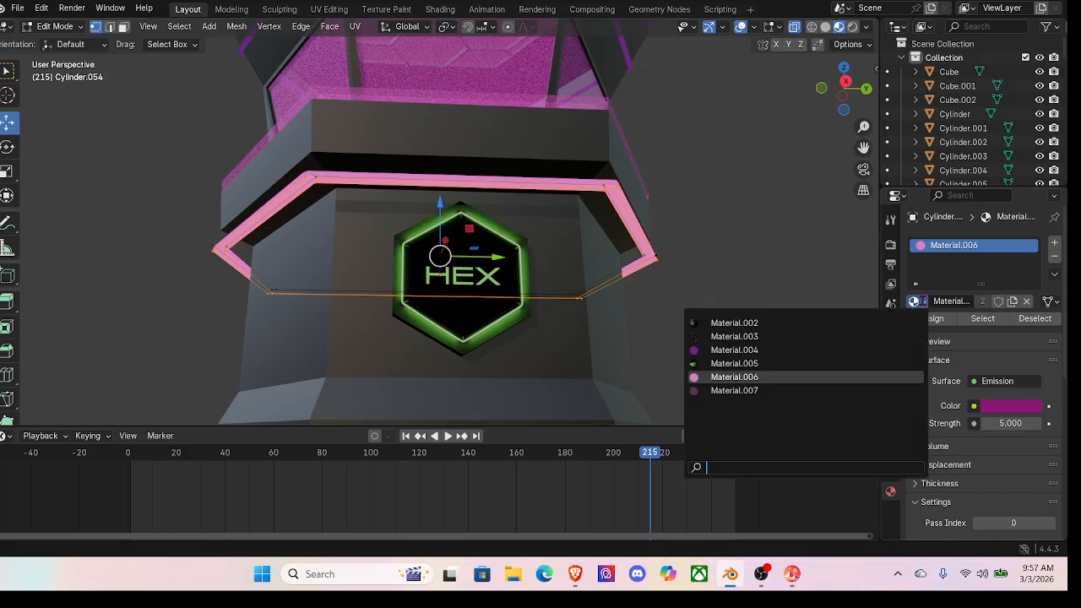
left_click(798, 349)
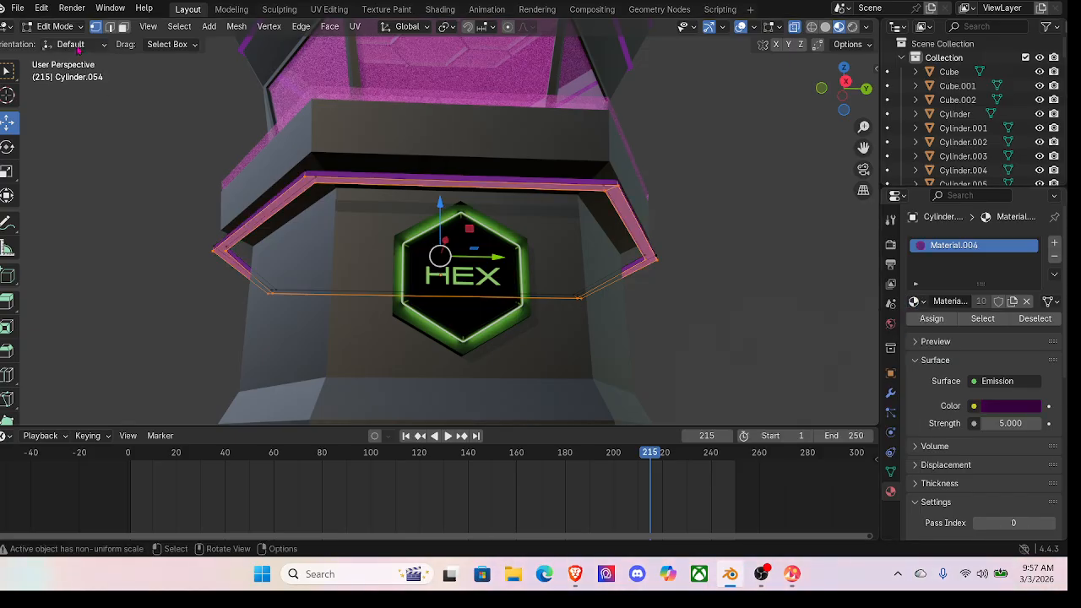
left_click(57, 26)
left_click(63, 43)
Step: Raise the purple ring 1.077 m along Z against the underside of the ledge
middle_click_drag(254, 169, 321, 231)
left_click_drag(471, 250, 463, 228)
middle_click_drag(463, 228, 452, 296)
middle_click_drag(433, 185, 440, 196)
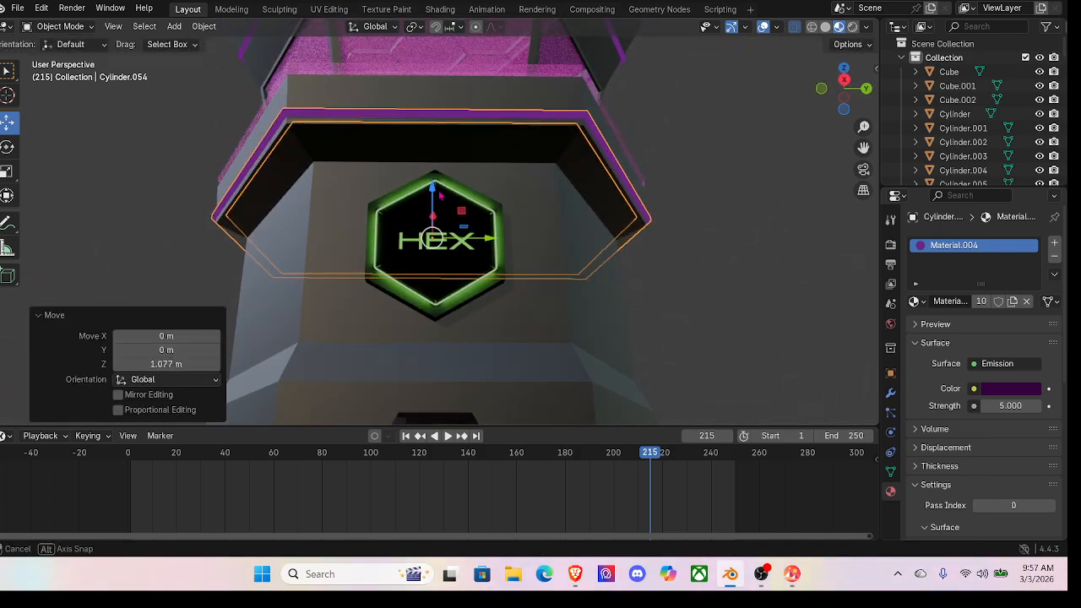
Step: Duplicate the purple ring, move the copy down along Z to the lower edge of the sloped band, and scale it to fit
key("shift+d")
right_click(440, 196)
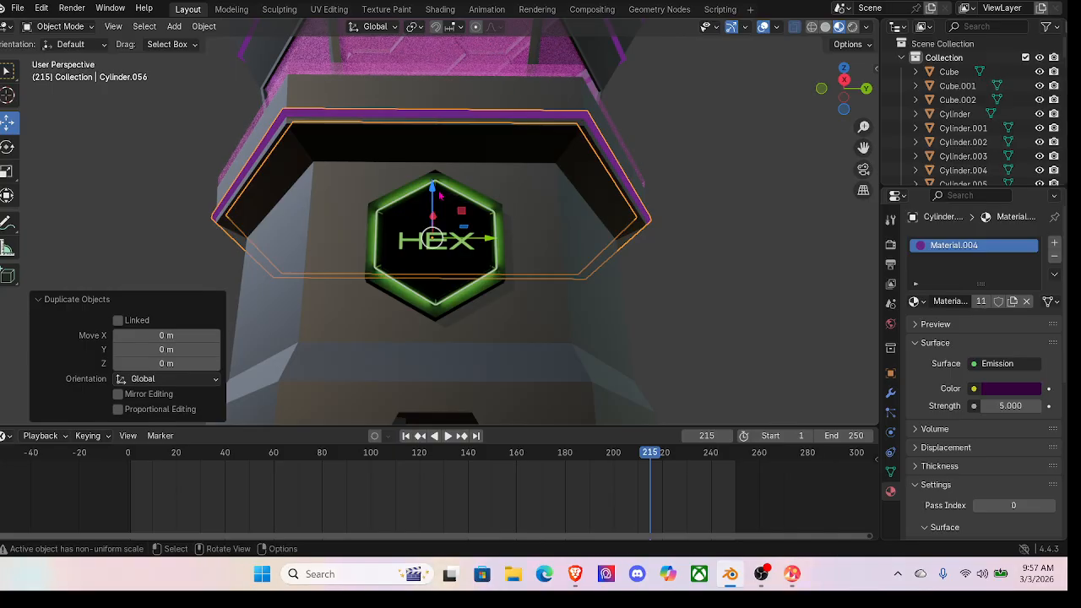
scroll(441, 196, "down", 3)
middle_click_drag(440, 196, 434, 194)
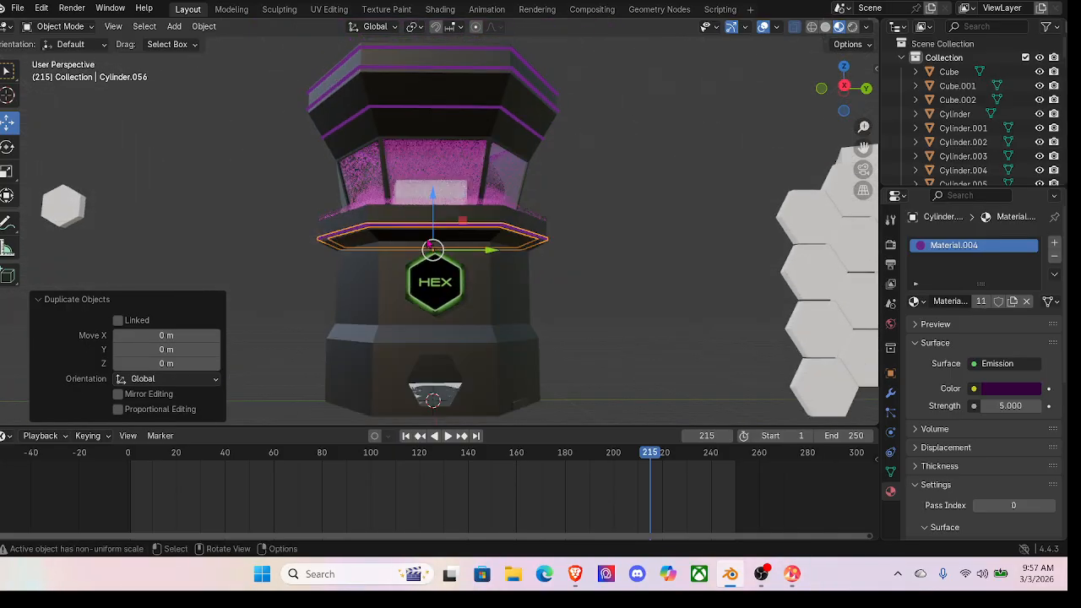
key("g")
key("z")
left_click_drag(437, 298, 437, 295)
scroll(437, 295, "up", 3)
middle_click_drag(437, 295, 441, 250)
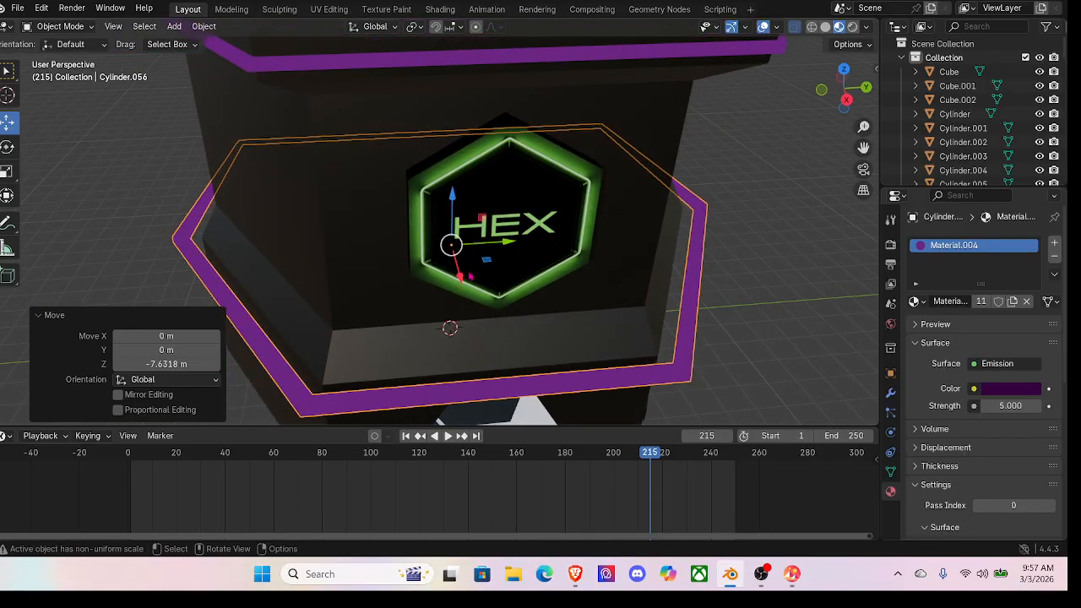
key("s")
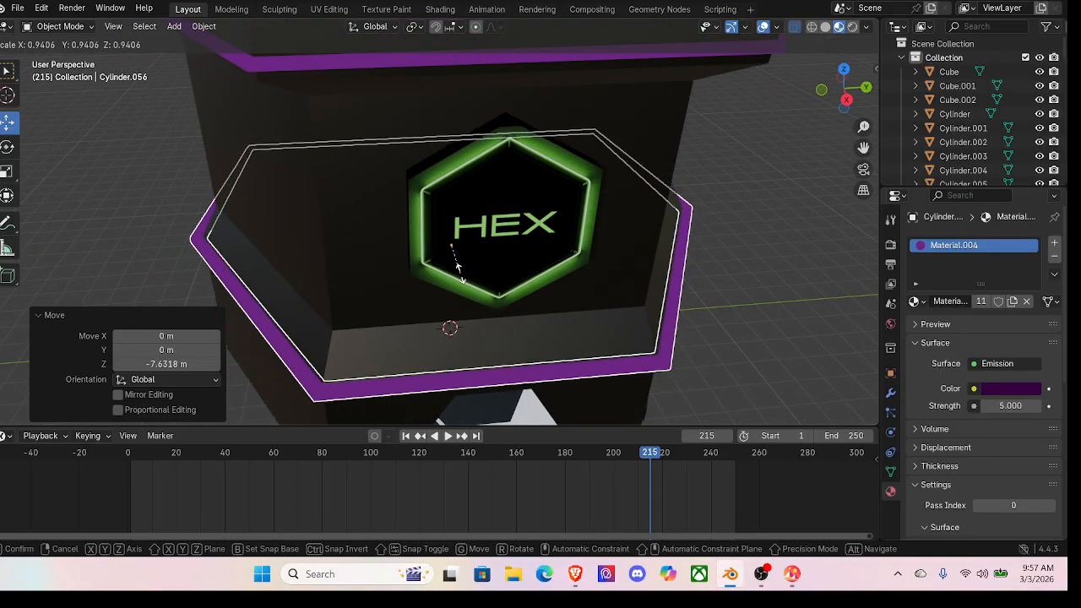
left_click(455, 244)
middle_click_drag(454, 243, 452, 255)
Step: Duplicate the lower purple ring and move the copy 0.95185 m up along Z
key("shift+d")
right_click(452, 215)
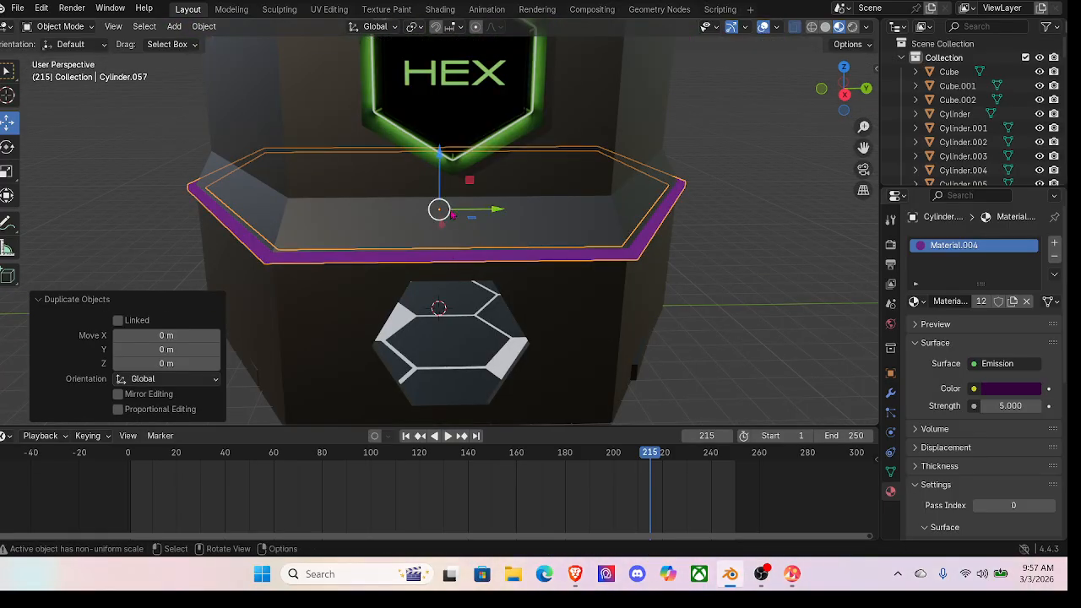
key("g")
key("z")
left_click(437, 142)
Step: Fit the copied ring to the top edge of the sloped band by scaling it down and raising it another 0.21049 m
key("s")
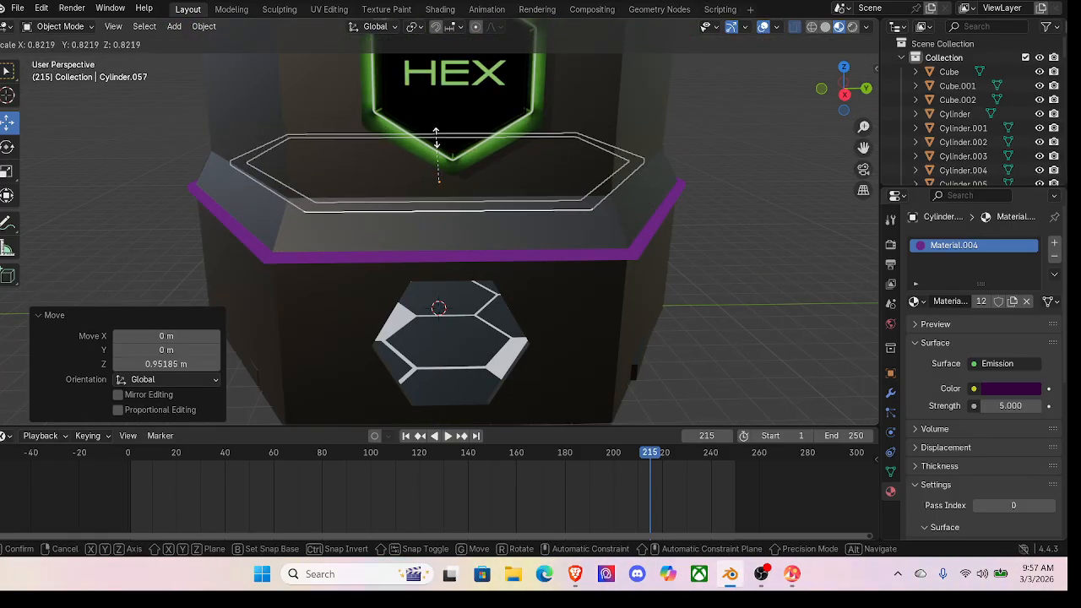
left_click(440, 133)
left_click_drag(439, 127, 440, 114)
key("s")
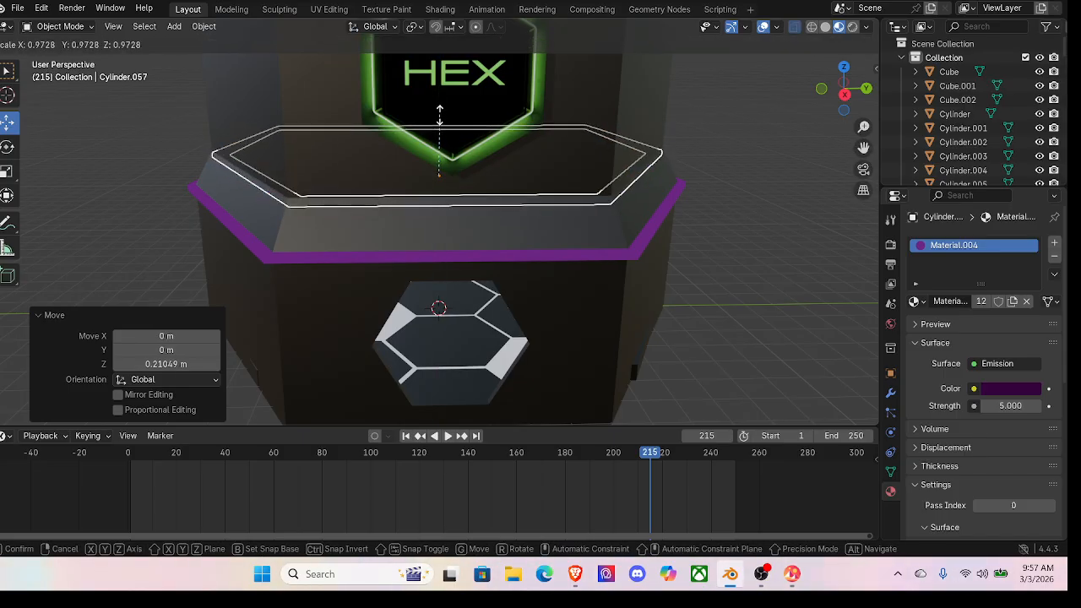
left_click(439, 108)
middle_click_drag(440, 108, 371, 171)
Step: Duplicate the purple ring at the band's lower edge and move the copy down to the tower's base
left_click(370, 172)
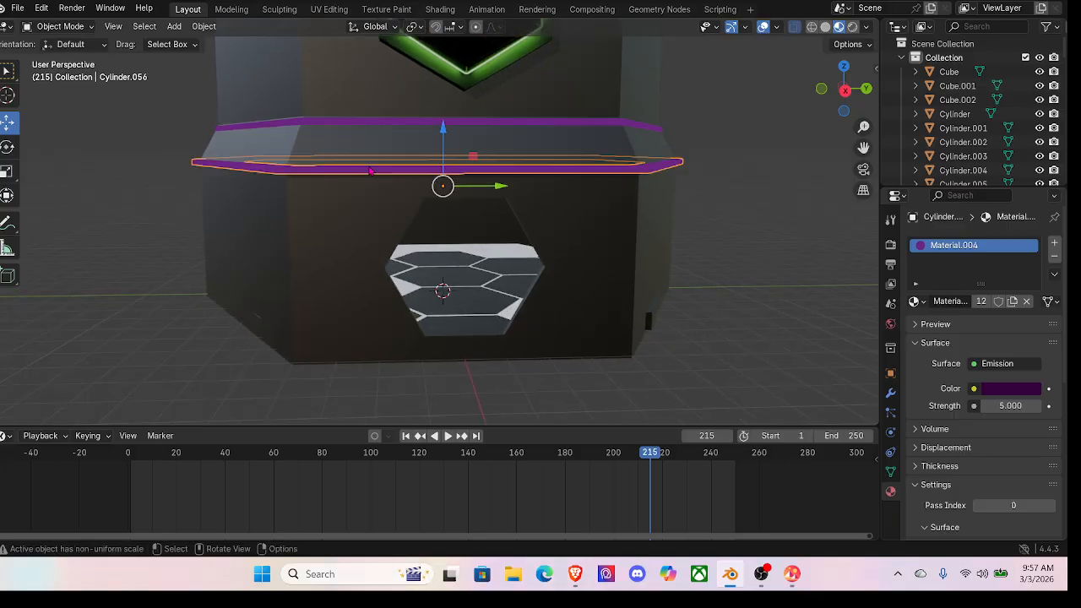
key("shift+d")
key("Escape")
left_click_drag(444, 127, 458, 255)
middle_click_drag(459, 255, 451, 338)
Step: Select the white panel Cube.002 inside the window area and delete it
scroll(459, 260, "down", 7)
left_click(524, 228)
middle_click_drag(524, 228, 343, 232)
scroll(519, 229, "up", 3)
scroll(589, 248, "up", 3)
scroll(505, 263, "up", 6)
left_click(341, 232)
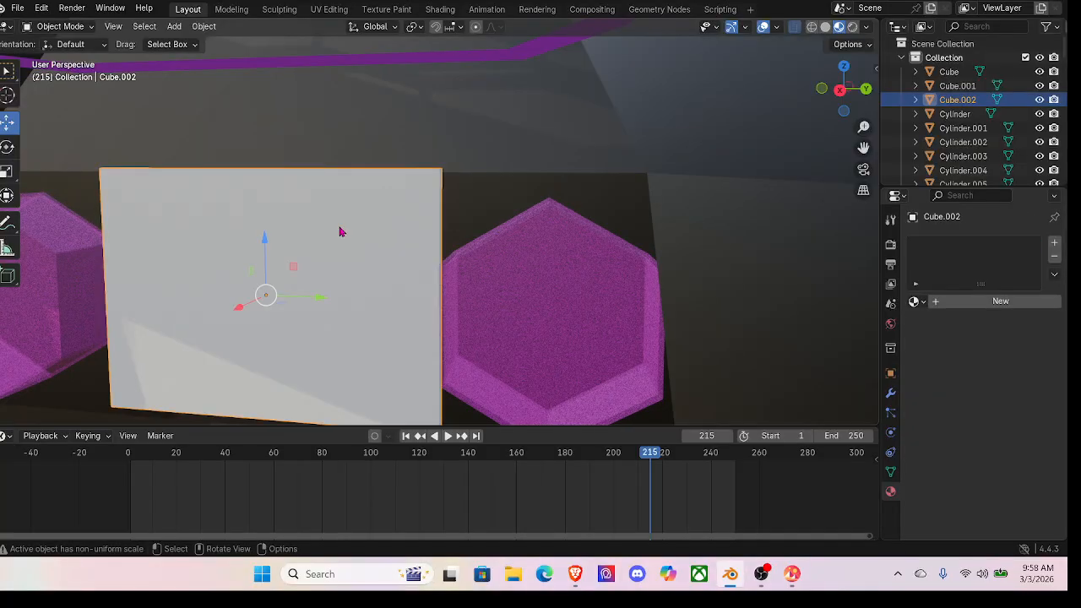
left_click(318, 227)
Step: Examine the tower and its purple trim rings from several angles and distances
middle_click_drag(340, 231, 376, 232)
scroll(379, 238, "down", 6)
scroll(392, 241, "down", 4)
scroll(448, 260, "up", 10)
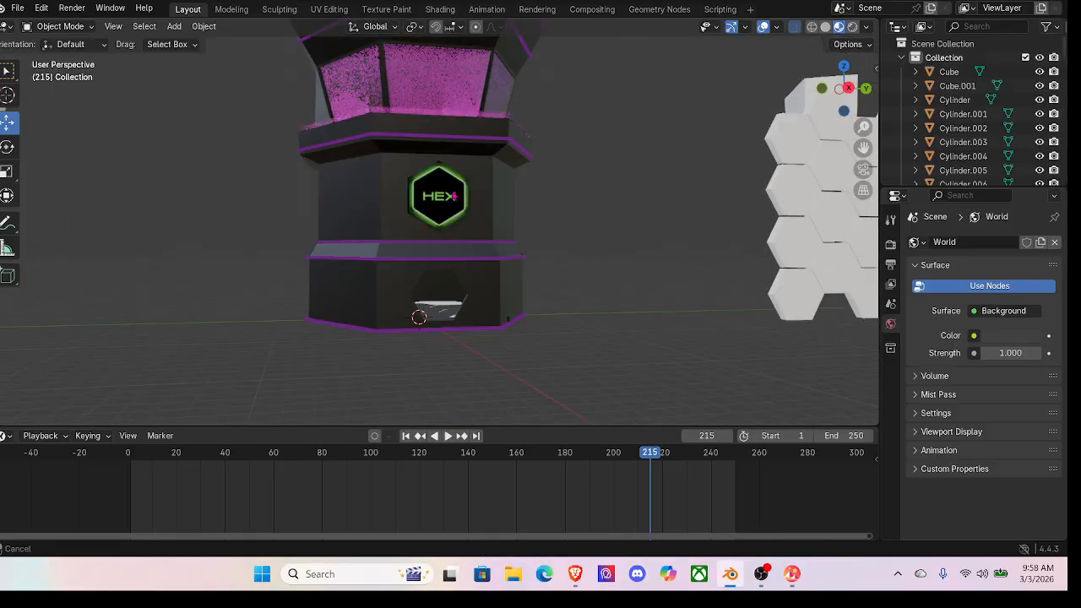
middle_click_drag(443, 266, 415, 249)
scroll(437, 242, "down", 4)
scroll(415, 249, "down", 2)
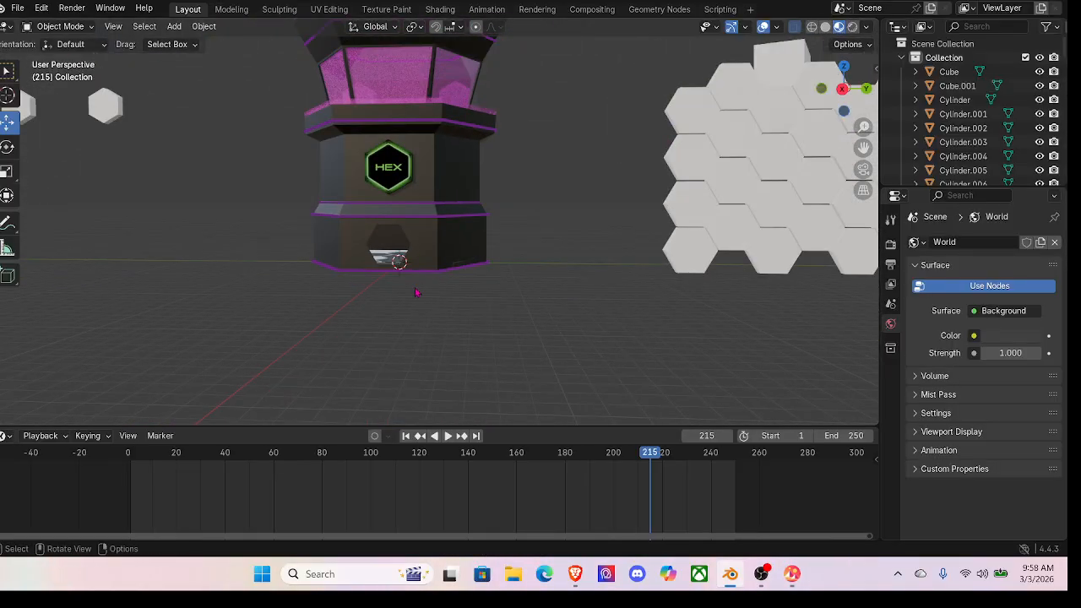
middle_click_drag(414, 292, 405, 325)
Step: Save the Blender file
left_click(19, 8)
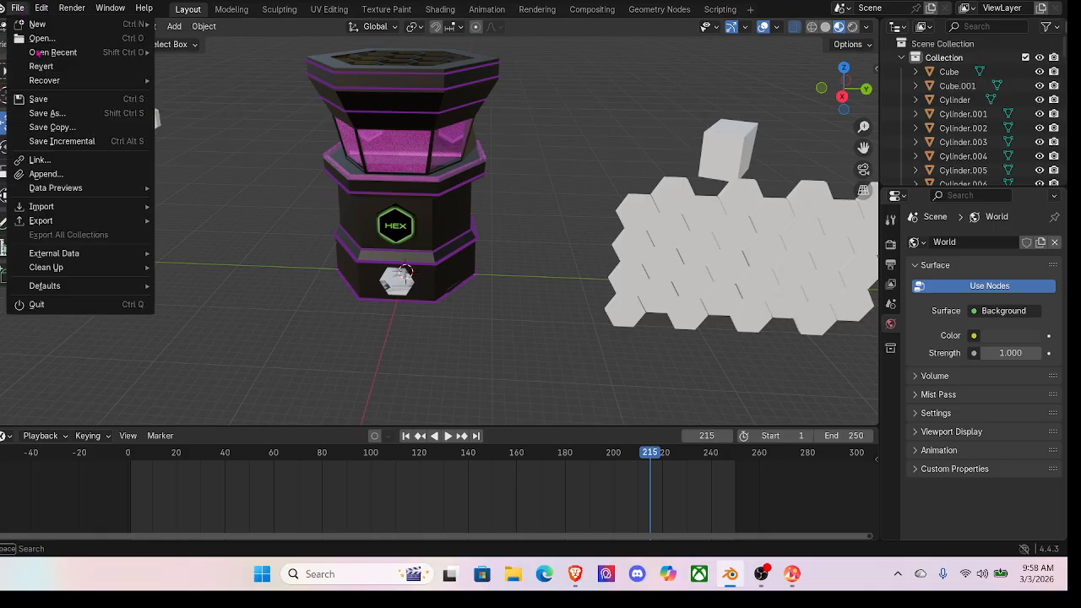
left_click(41, 103)
key("Escape")
Step: Box-select all parts of the HEX tower
scroll(330, 268, "down", 5)
left_click_drag(372, 130, 456, 305)
scroll(642, 103, "up", 3)
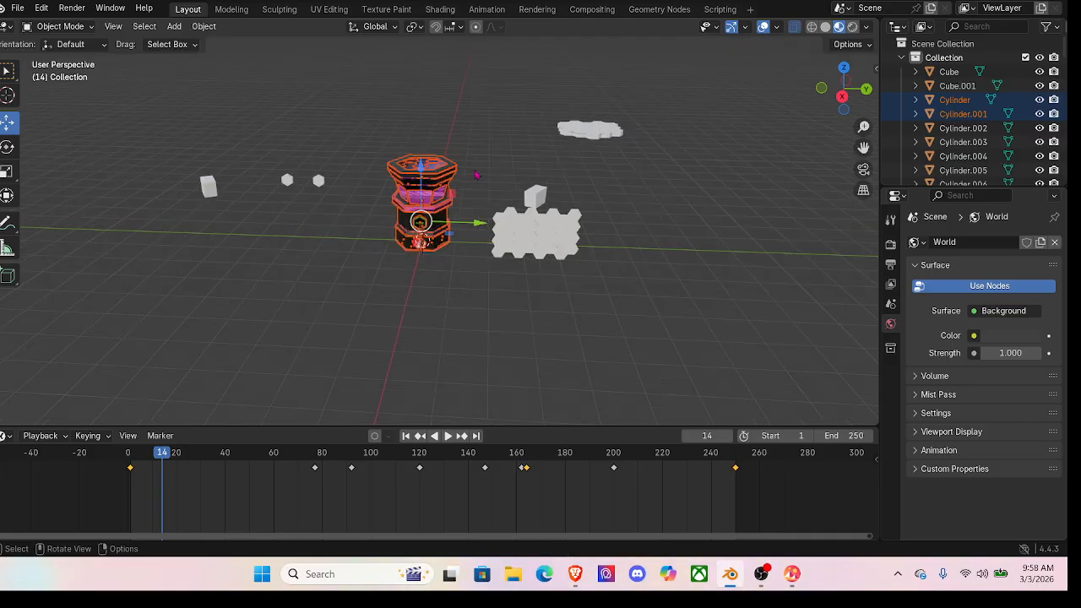
scroll(435, 203, "up", 4)
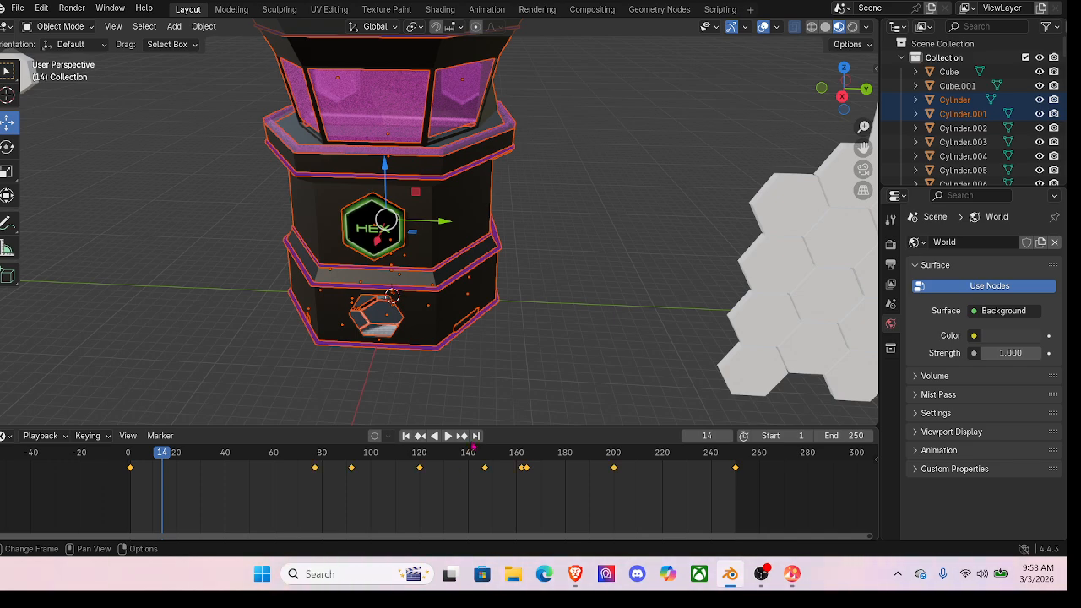
Step: Play the animation while viewing the hexagonal opening at the tower's base, and stop it at frame 99
middle_click_drag(406, 328, 425, 273)
scroll(444, 231, "up", 3)
scroll(443, 231, "up", 2)
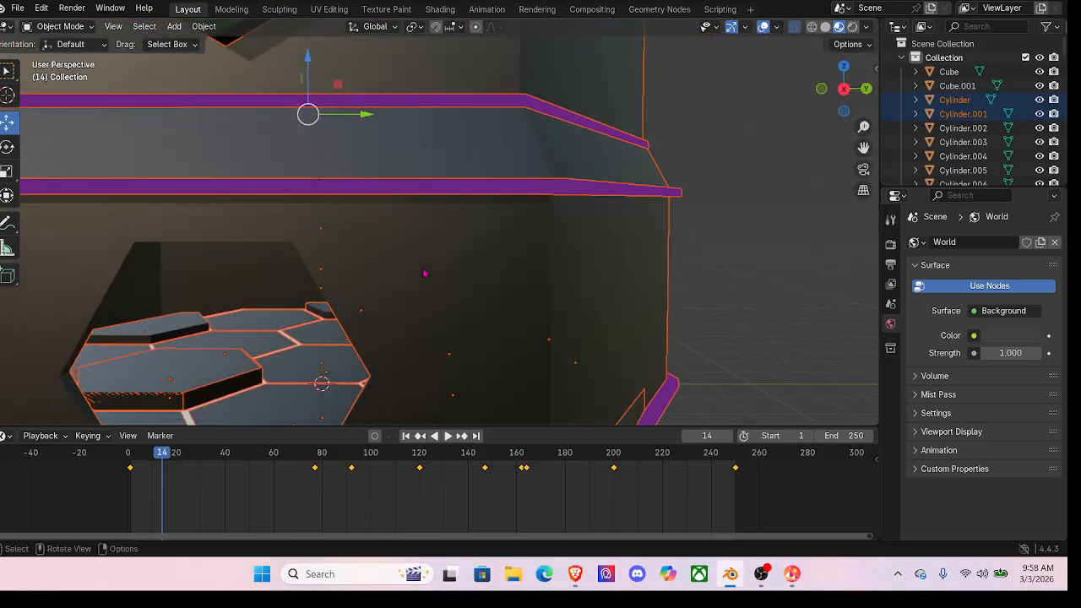
left_click(450, 436)
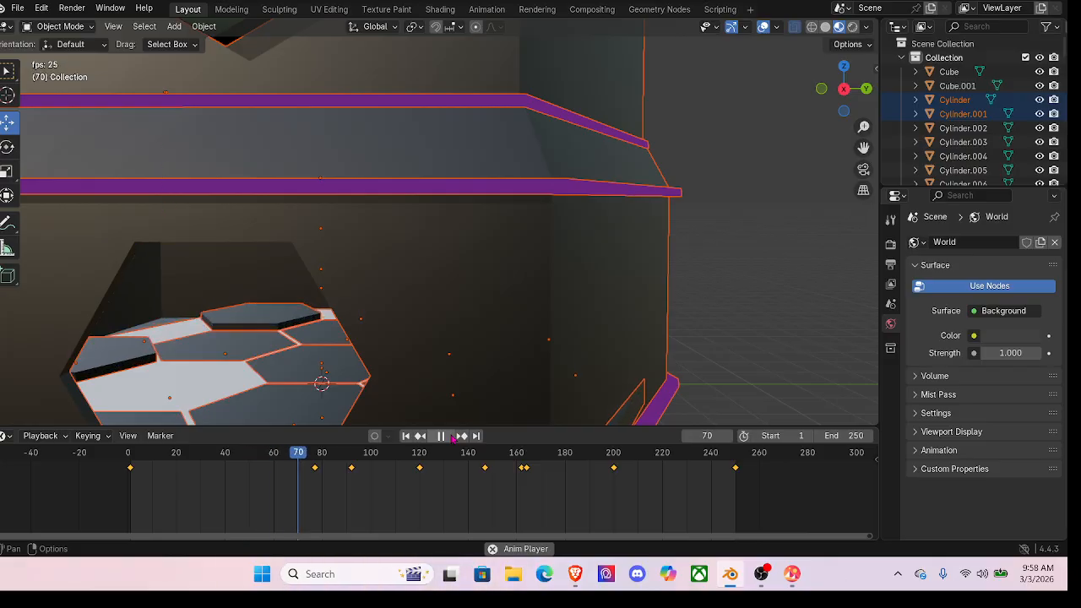
left_click(453, 437)
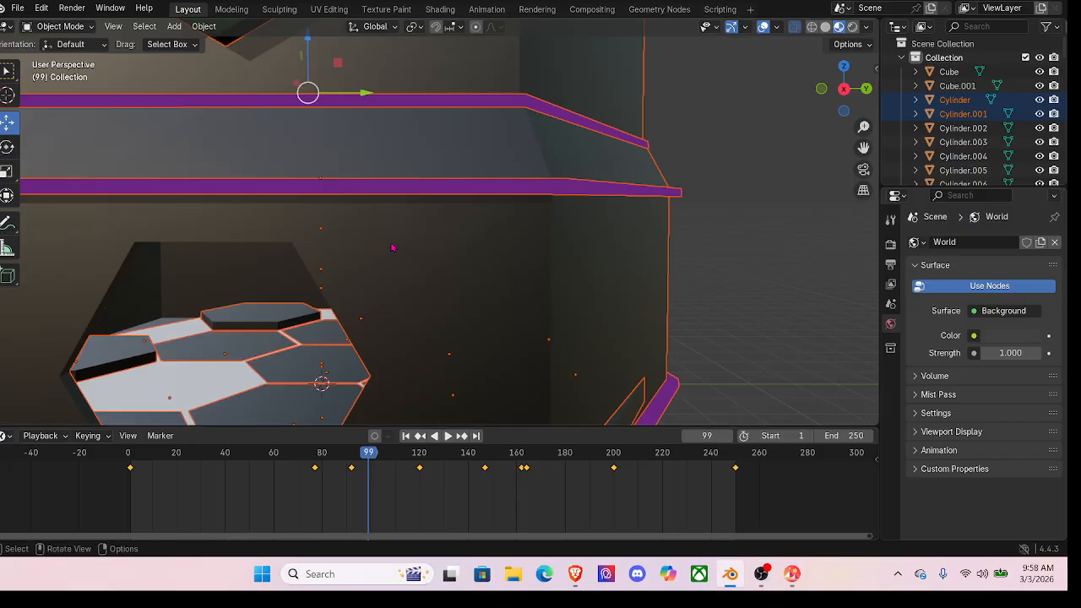
scroll(390, 282, "down", 5)
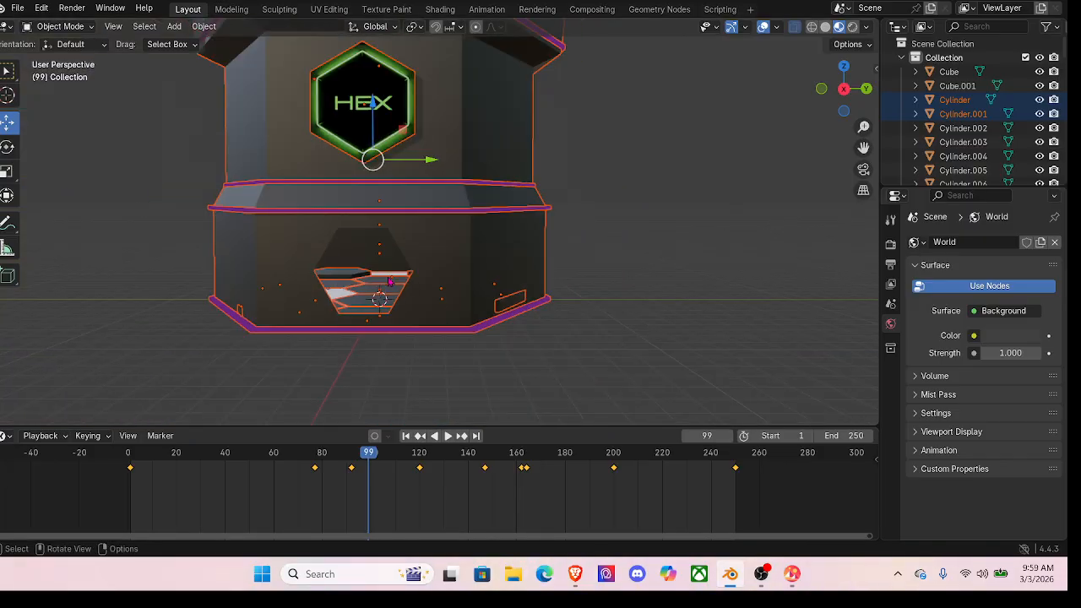
Step: Start a binary glTF 2.0 (.glb) export of the HEX tower, limited to the selected objects
middle_click_drag(385, 202, 386, 212)
middle_click_drag(386, 213, 432, 265, "shift")
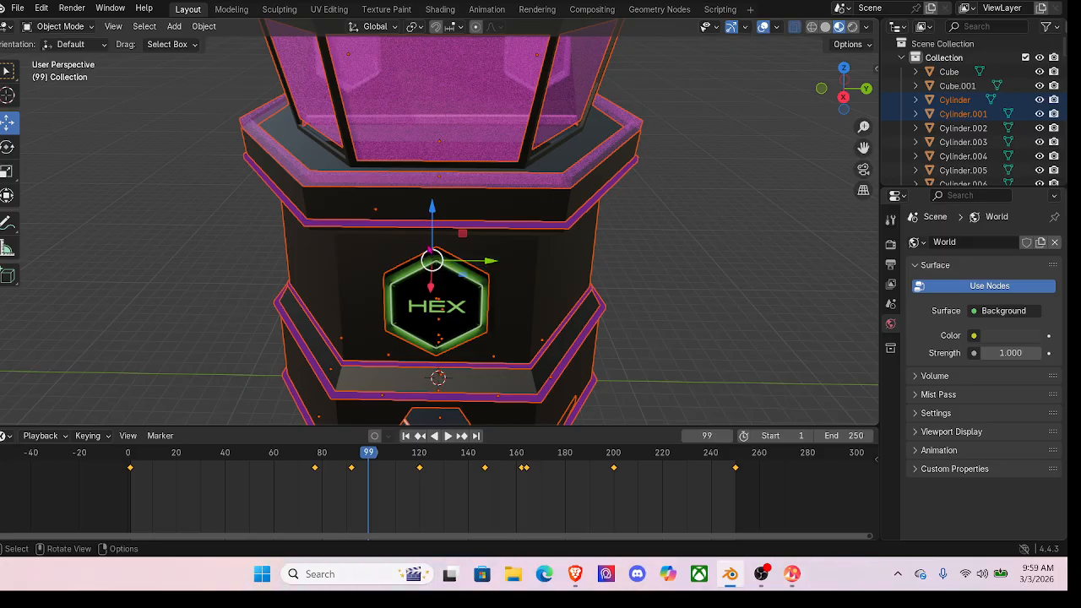
middle_click_drag(432, 260, 429, 235)
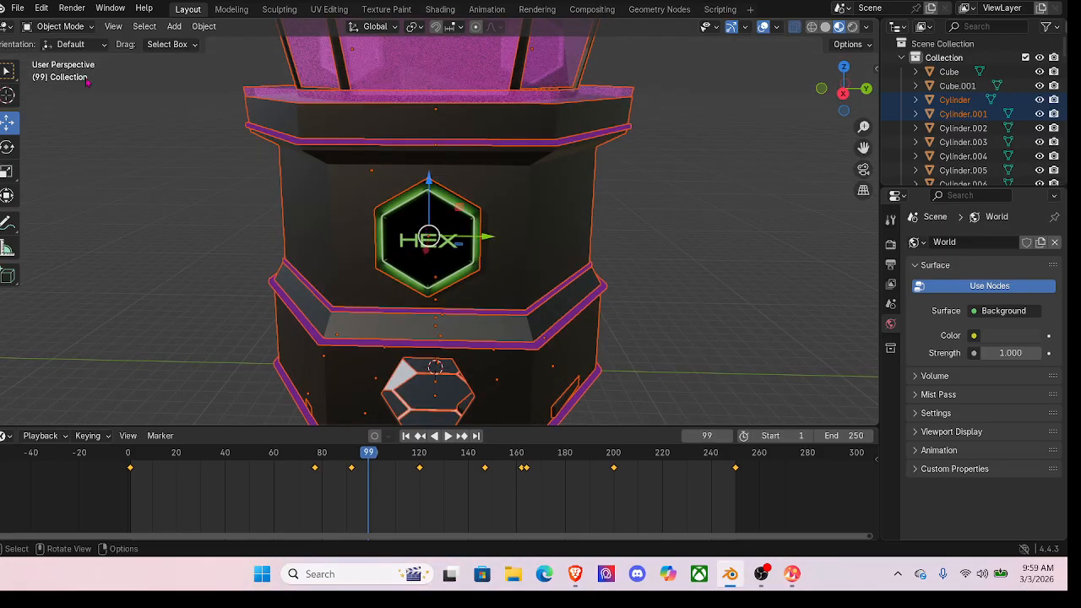
left_click(18, 9)
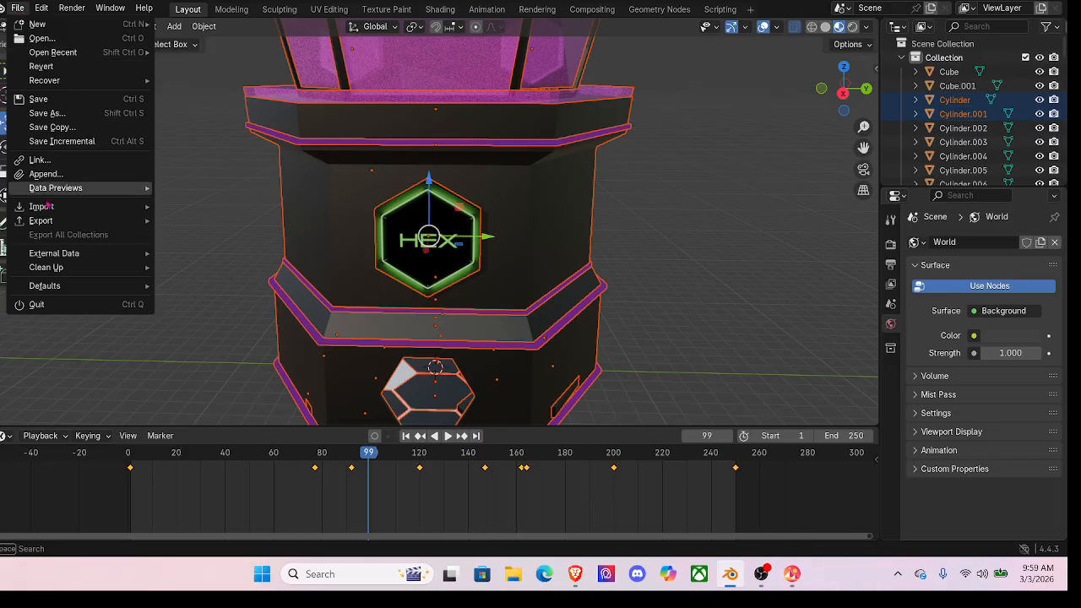
mouse_move(58, 224)
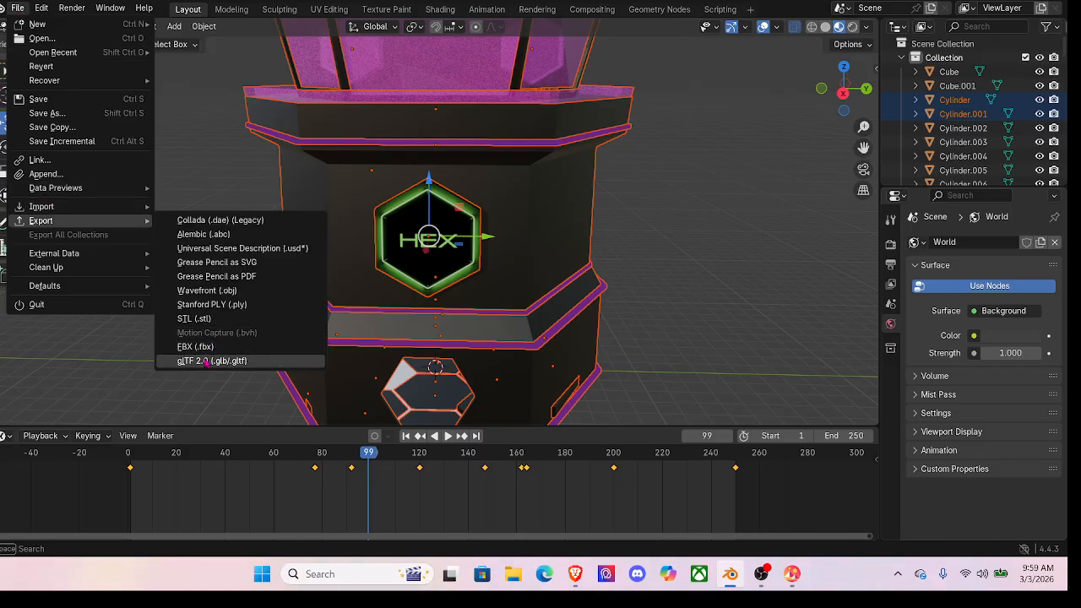
left_click(205, 361)
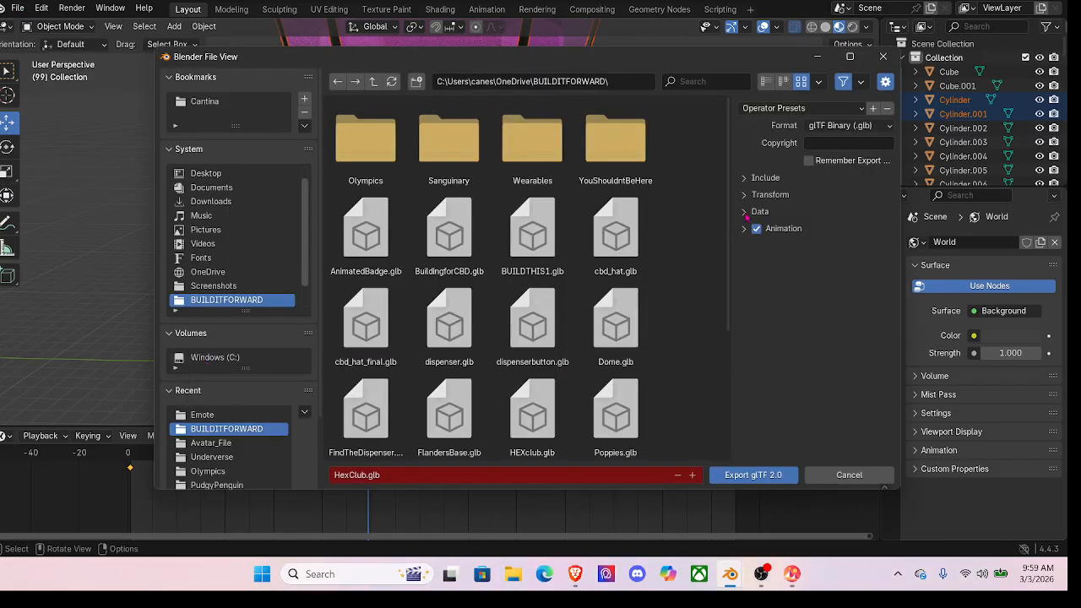
left_click(751, 175)
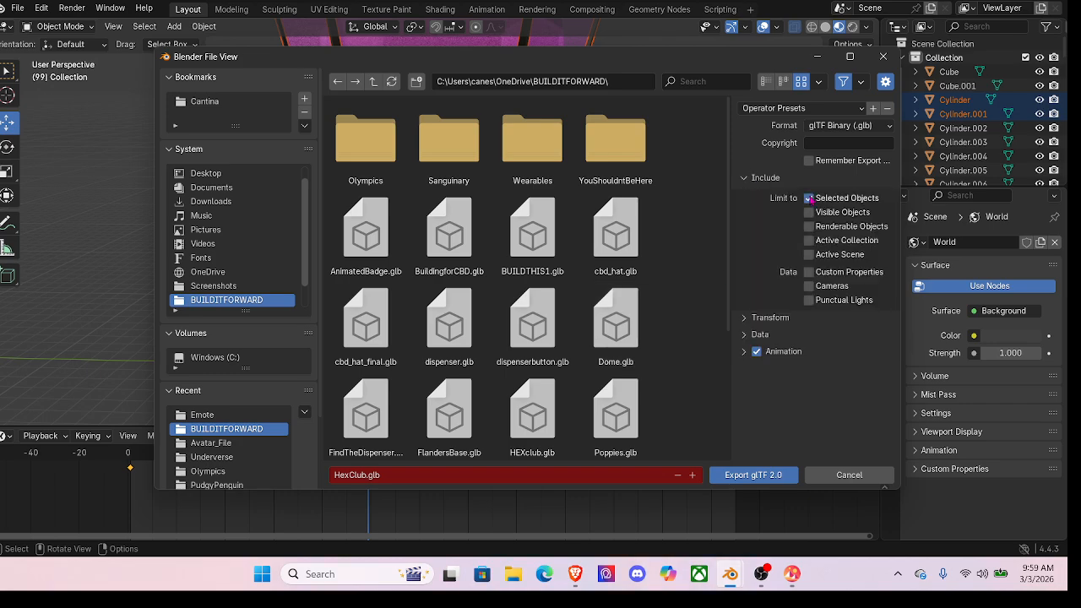
Step: Set the export's animation mode to Active actions merged and export the tower as HexClub.glb in the BUILDITFORWARD folder
left_click(747, 320)
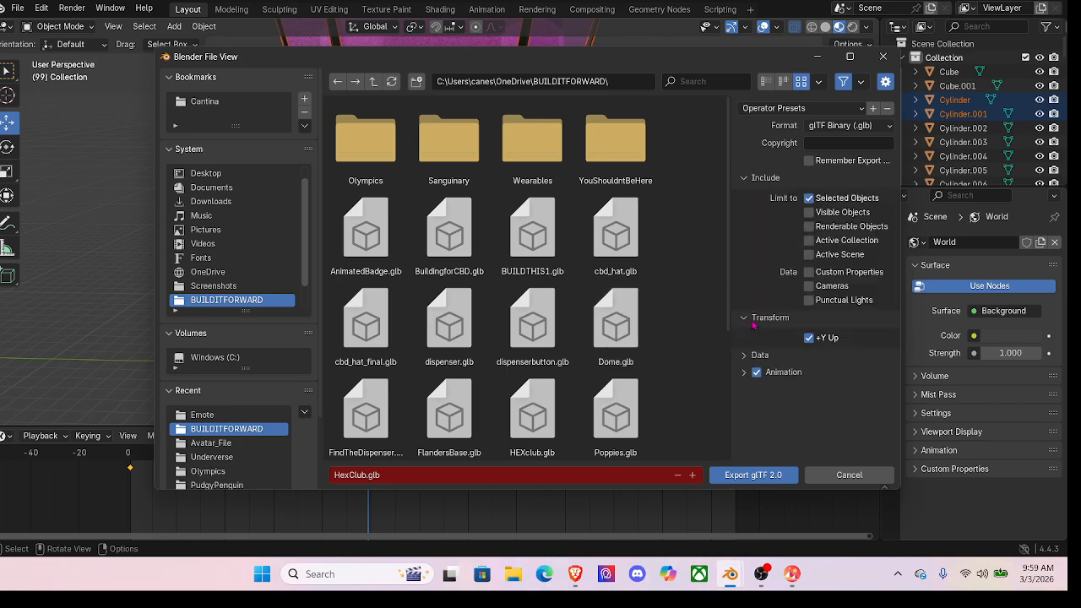
left_click(743, 374)
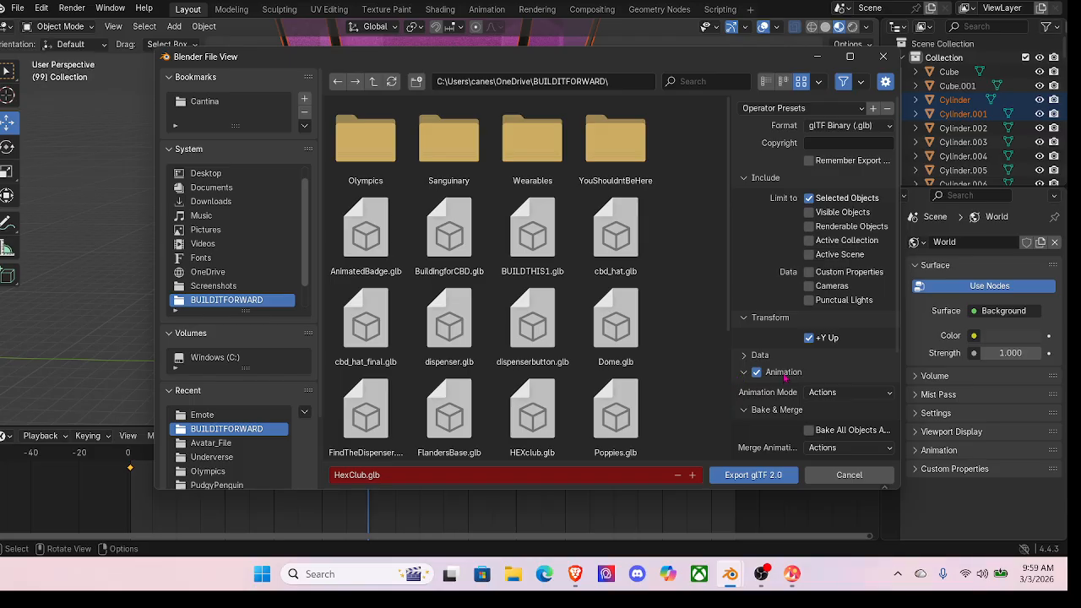
left_click(885, 394)
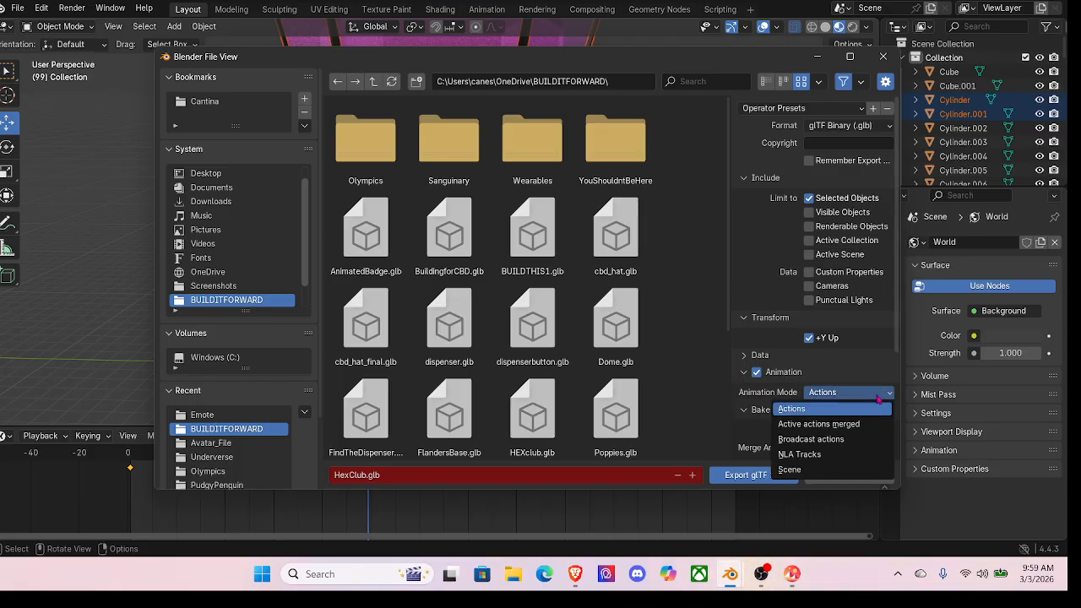
left_click(814, 425)
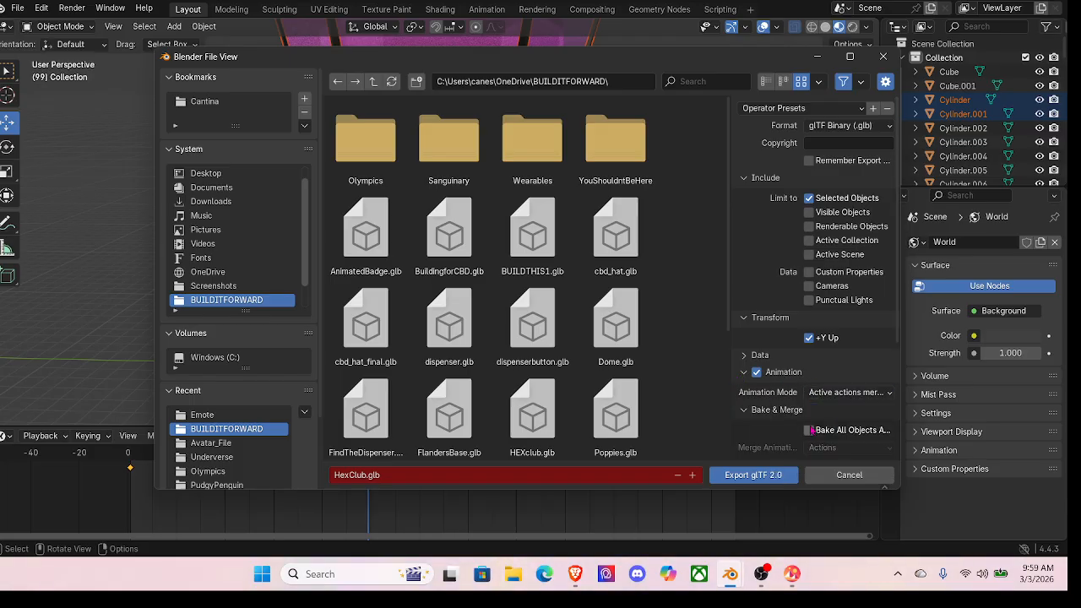
left_click(741, 478)
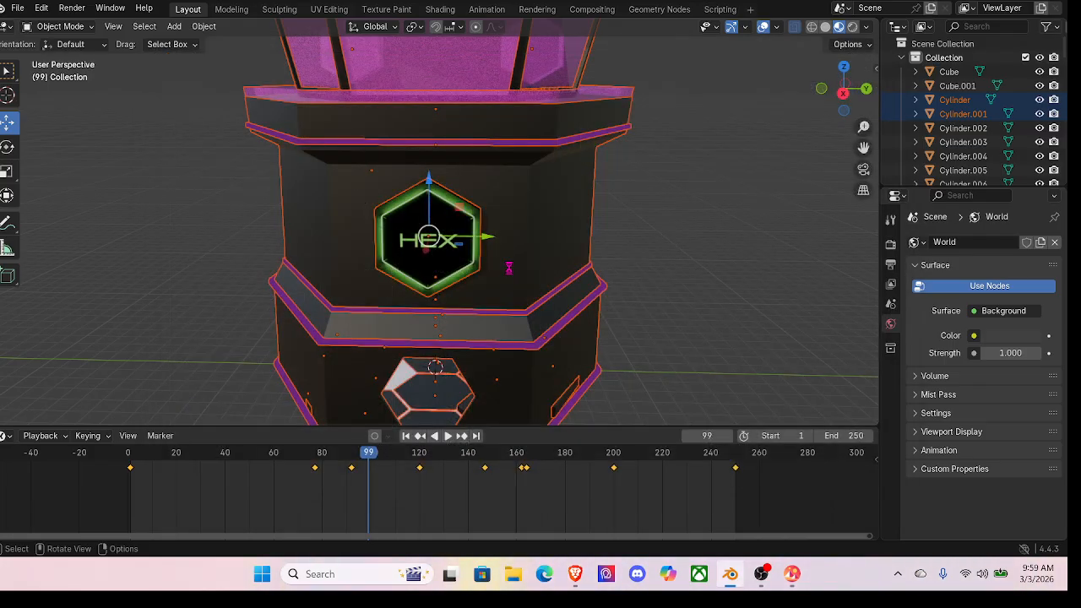
Step: Clear the other windows out of the way, switch to Decentraland Creator Hub and open The HEX Club scene
scroll(511, 268, "down", 4)
middle_click_drag(549, 237, 547, 284, "shift")
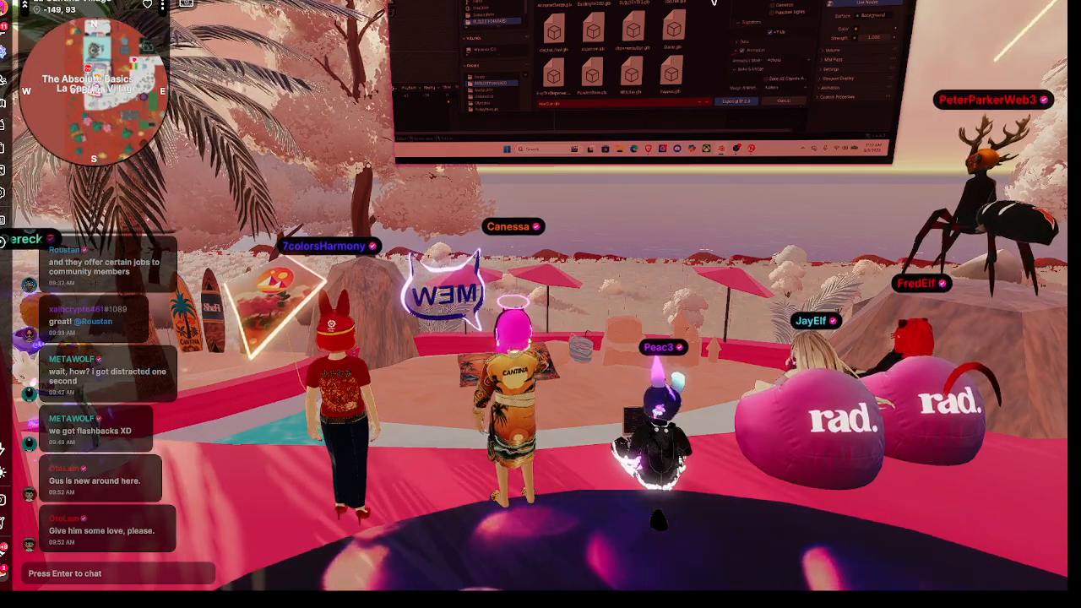
key("Return")
left_click_drag(715, 2, 730, 218)
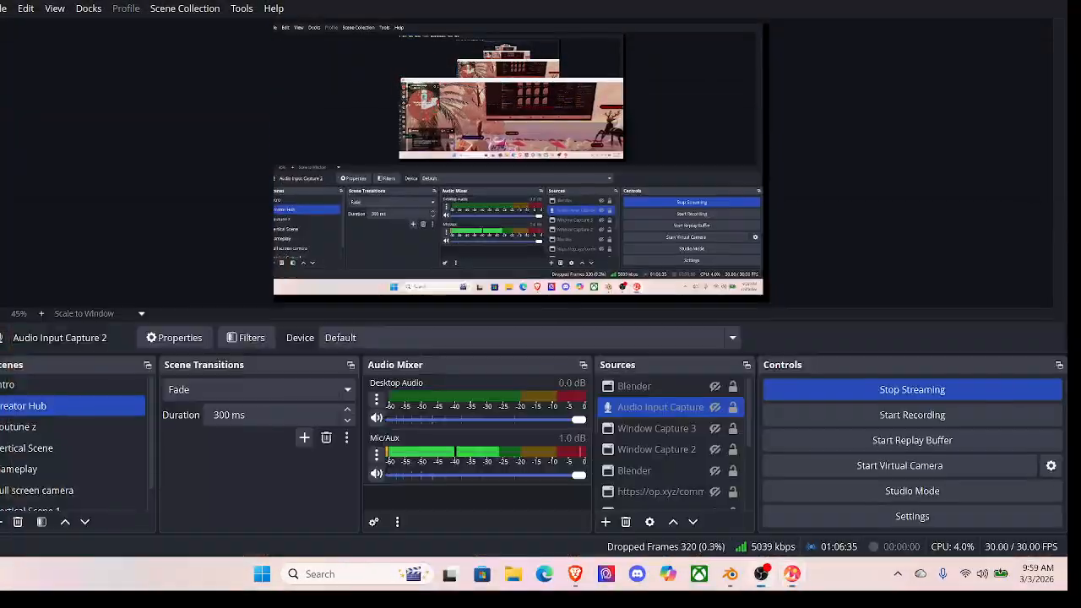
left_click(994, 2)
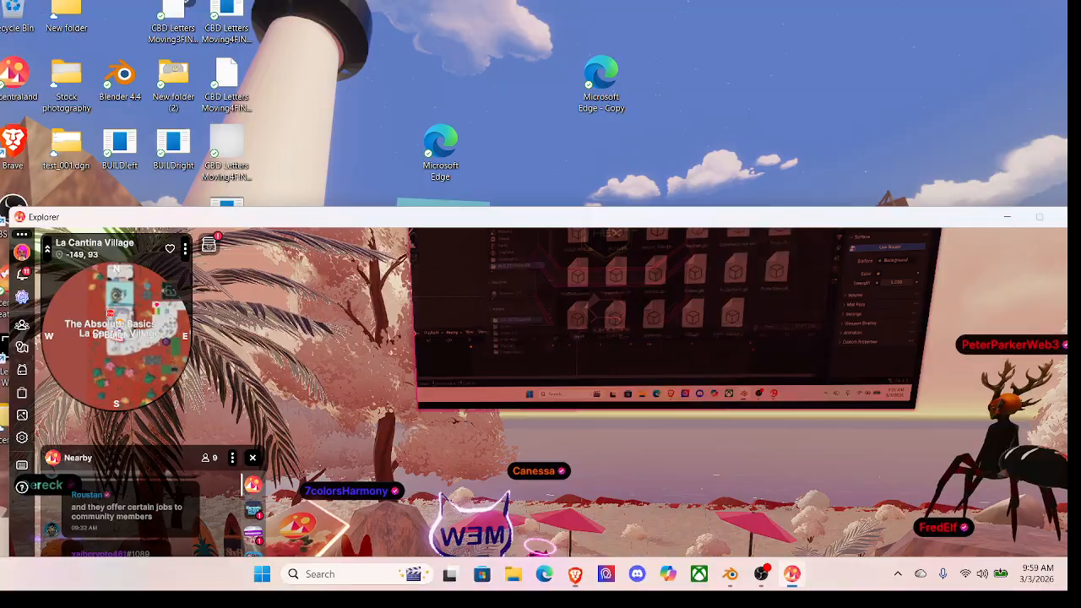
left_click_drag(329, 215, 467, 198)
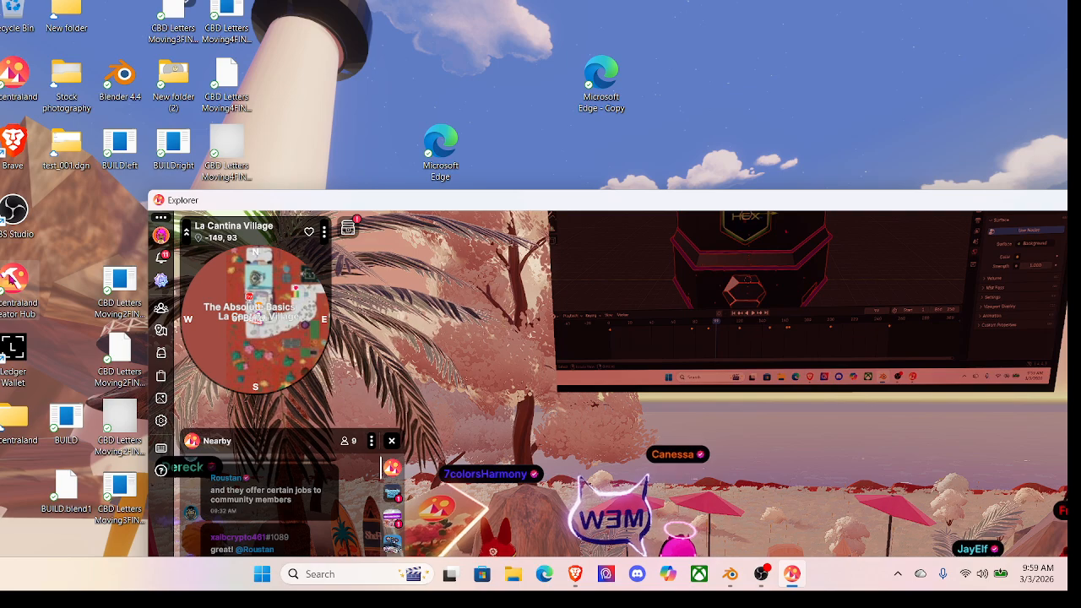
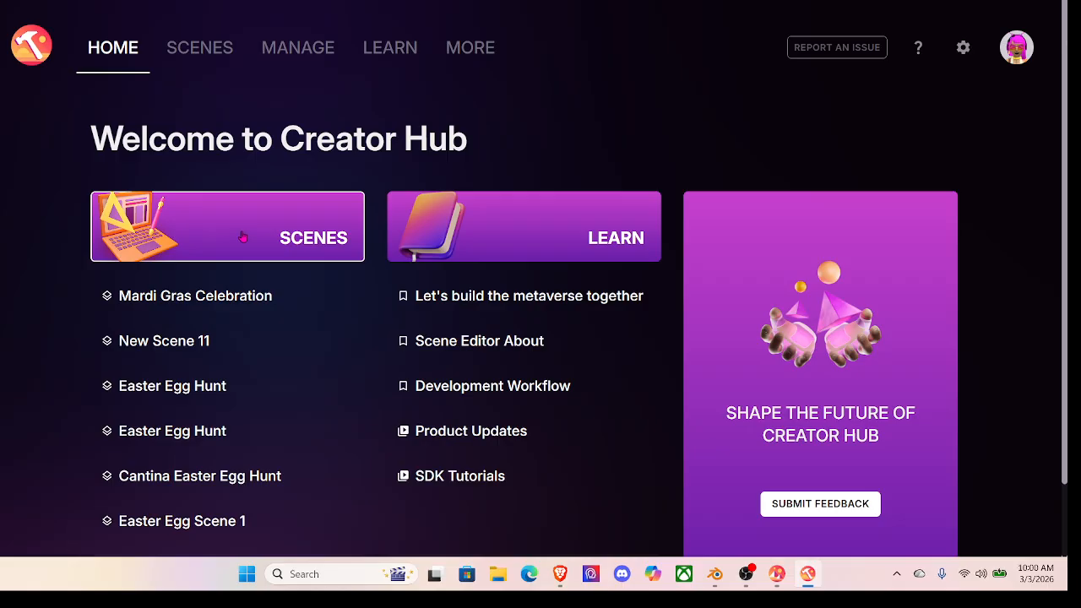
left_click(244, 237)
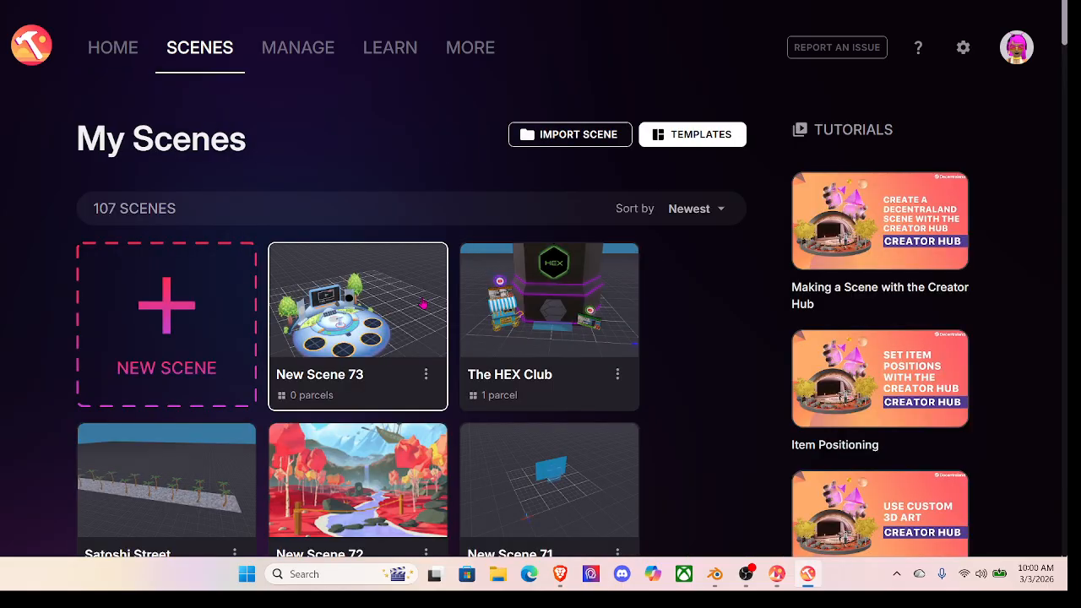
left_click(554, 299)
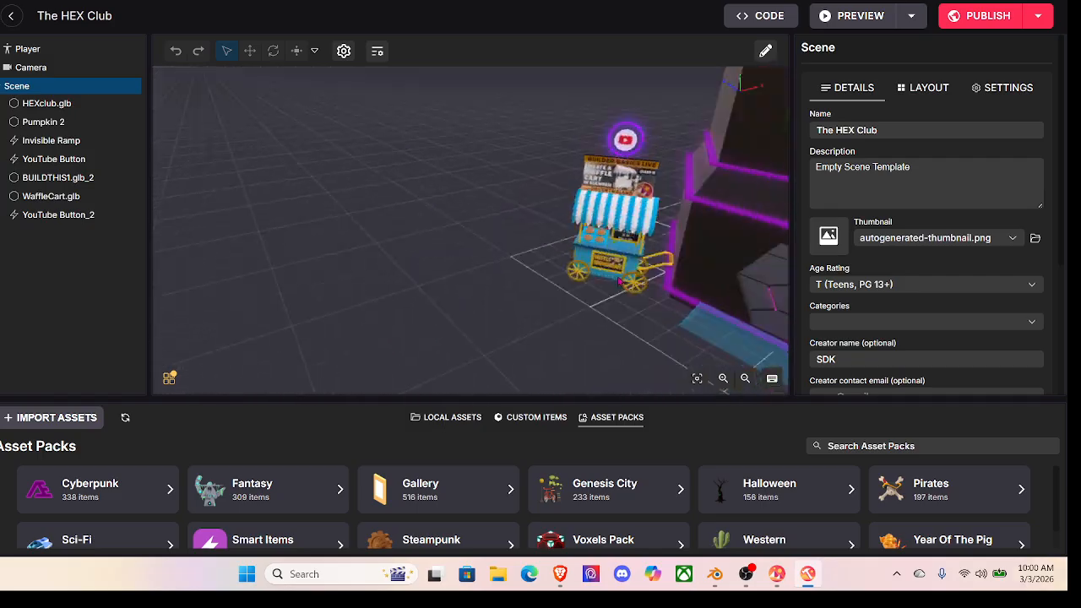
Step: Examine the existing HEX tower, its hexagonal entrance and the surrounding props in the scene from several angles and distances
key("w")
left_click_drag(859, 189, 638, 373)
key("s")
key("w")
key("s")
key("w")
key("w")
key("s")
key("s")
key("d")
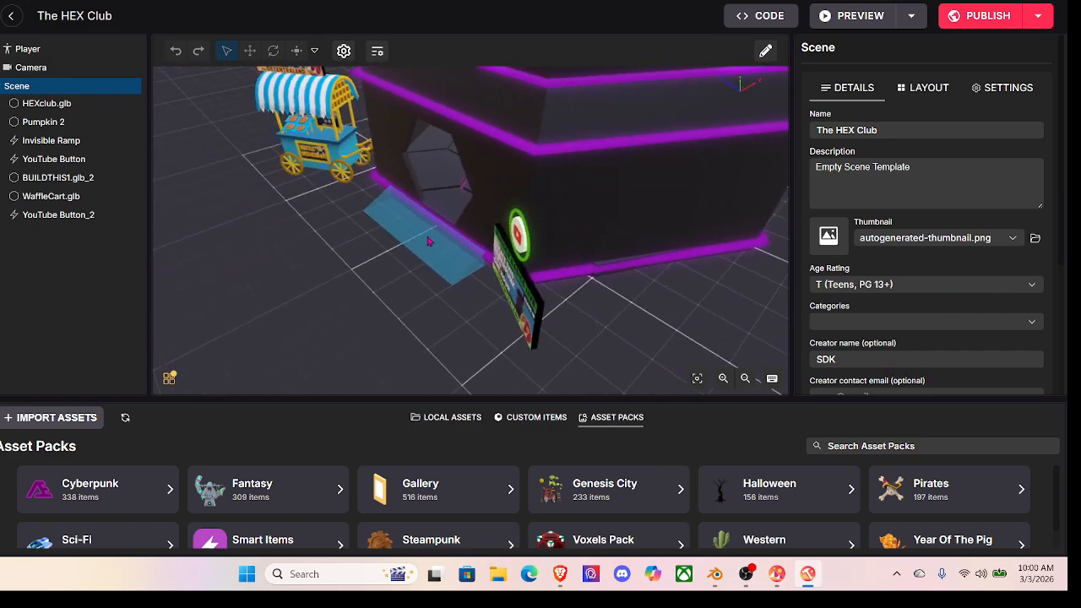
left_click_drag(400, 382, 666, 194)
key("a")
key("s")
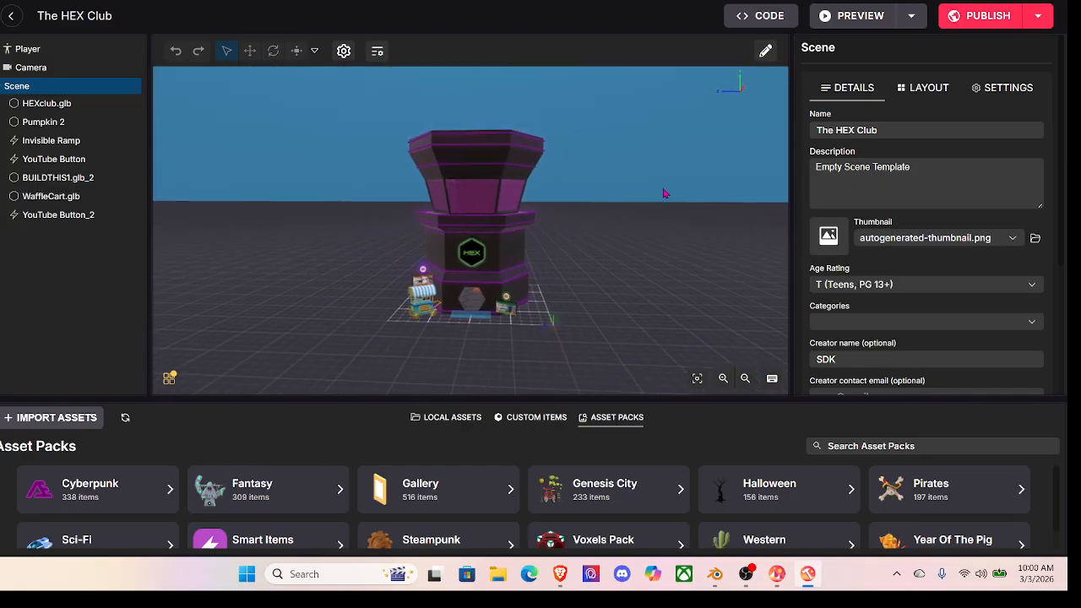
key("w")
left_click_drag(631, 247, 652, 265)
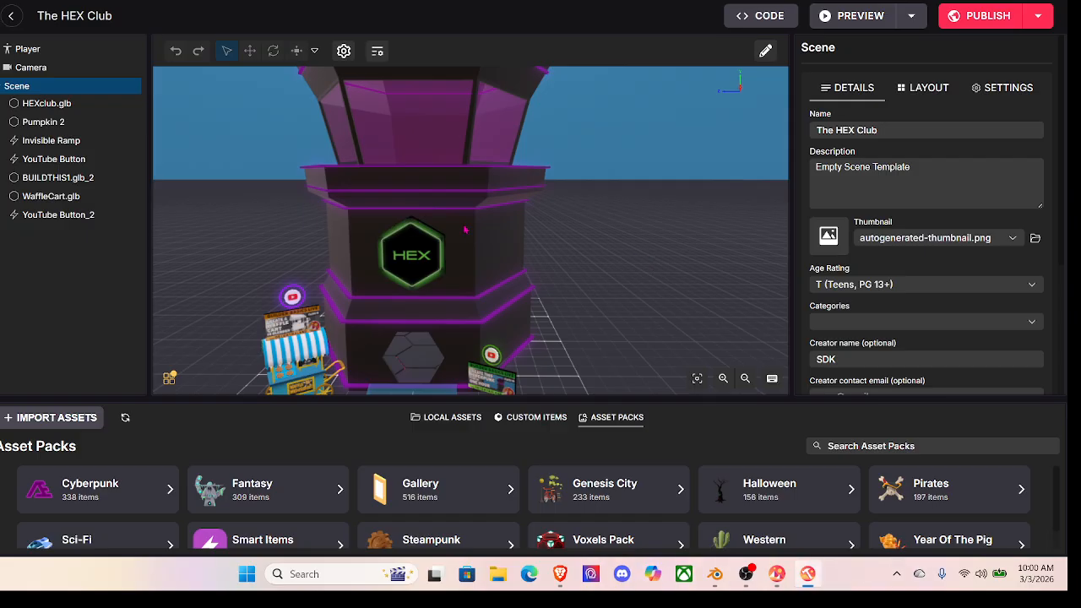
left_click_drag(624, 208, 613, 229)
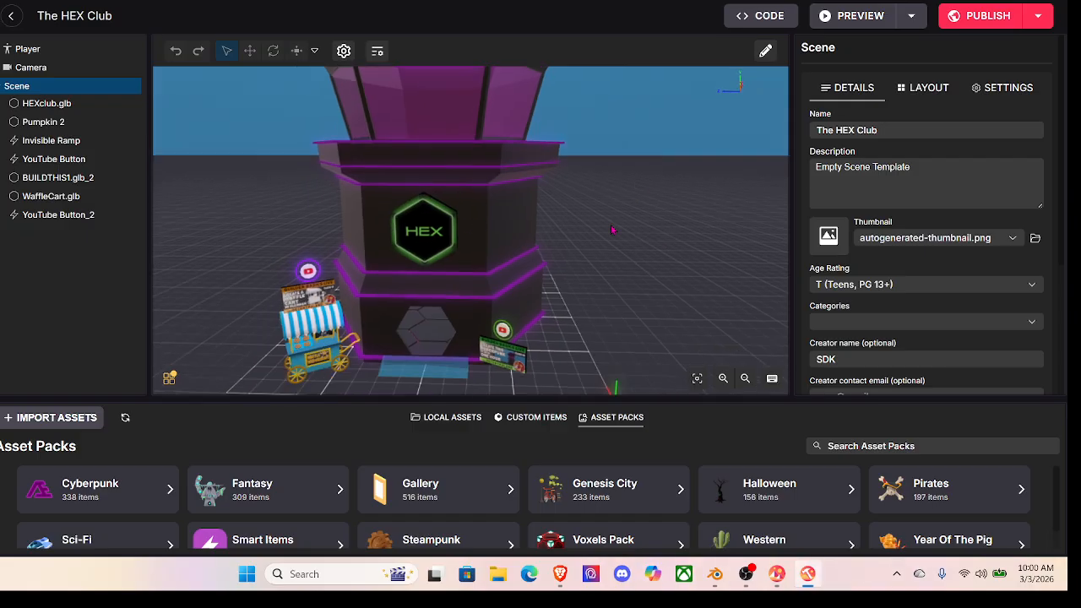
left_click_drag(549, 245, 552, 220)
scroll(553, 219, "down", 2)
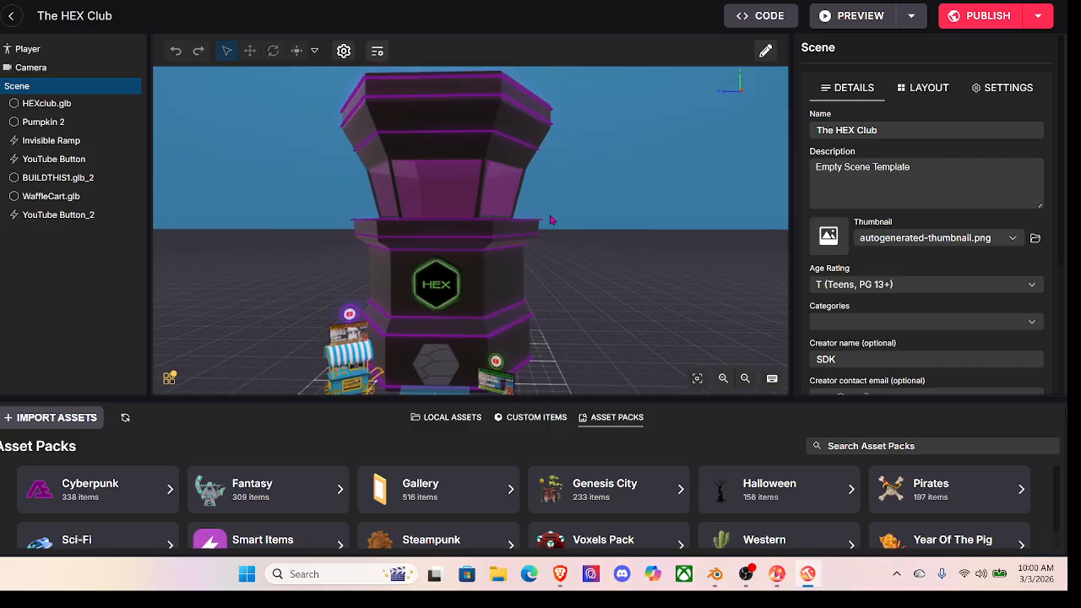
left_click_drag(266, 272, 256, 295)
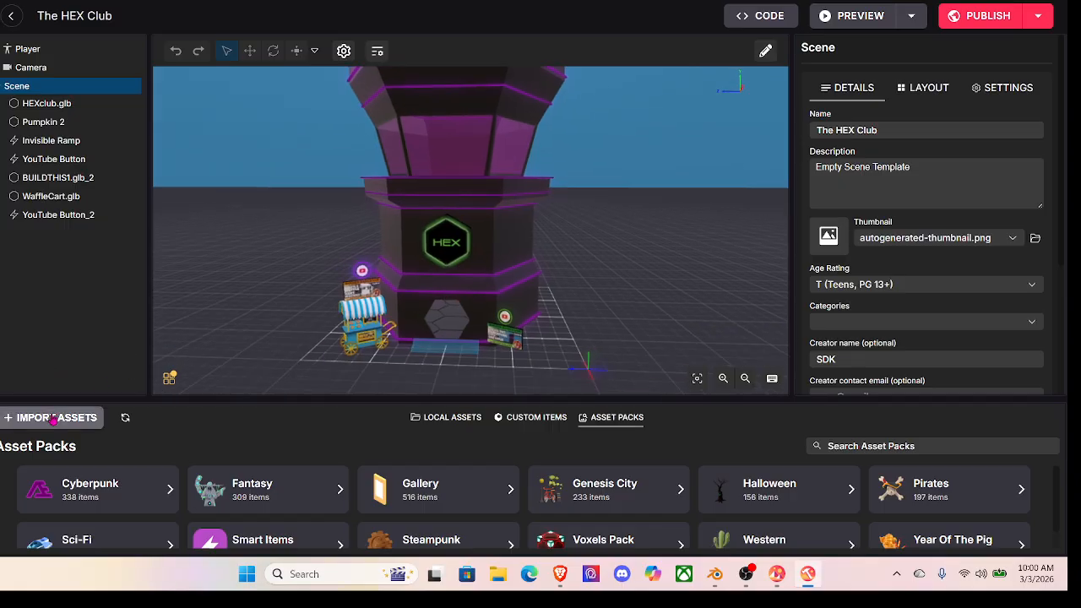
Step: Select the HEXclub.glb model in the scene, check the tower in Blender and return to Creator Hub
left_click(42, 104)
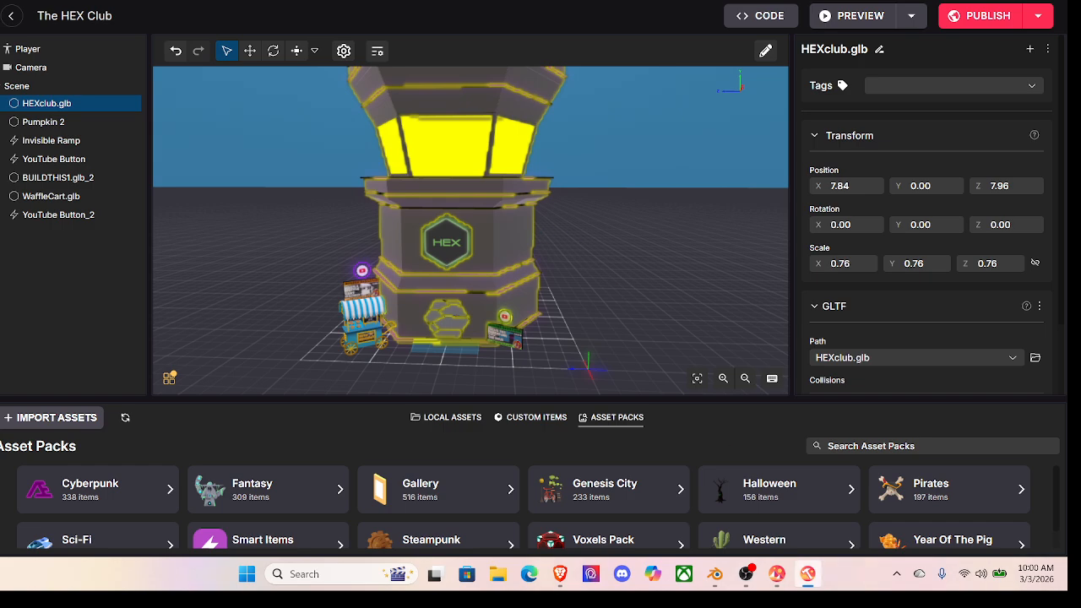
mouse_move(807, 577)
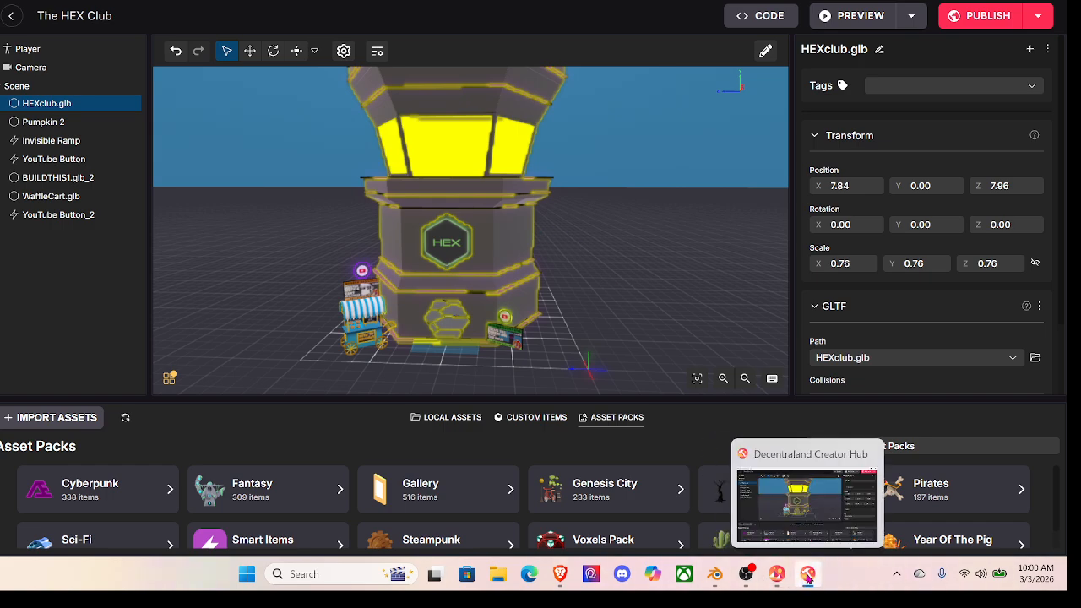
mouse_move(718, 581)
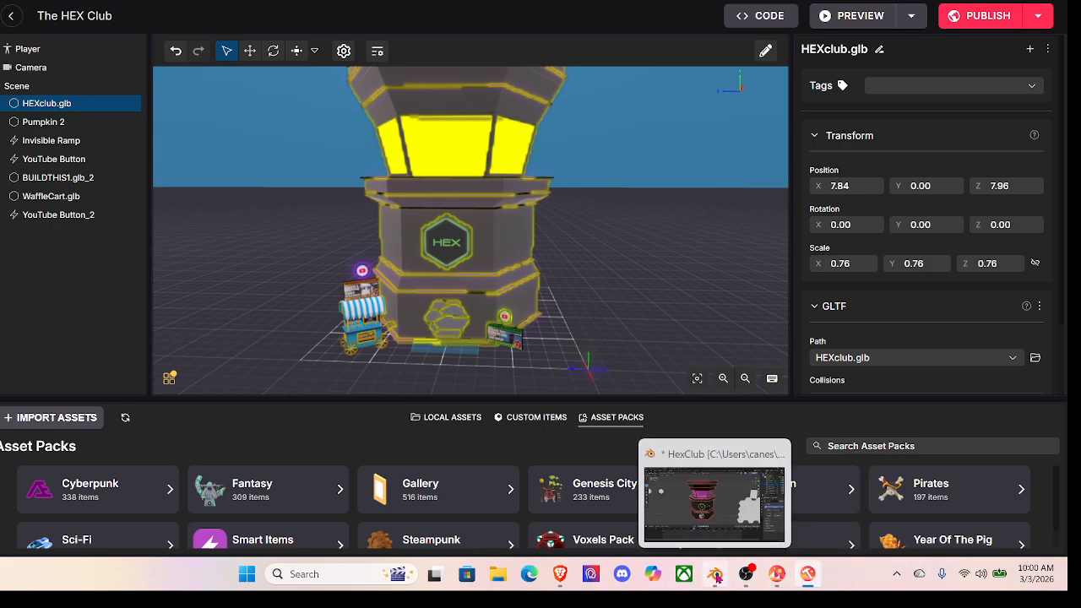
left_click(716, 577)
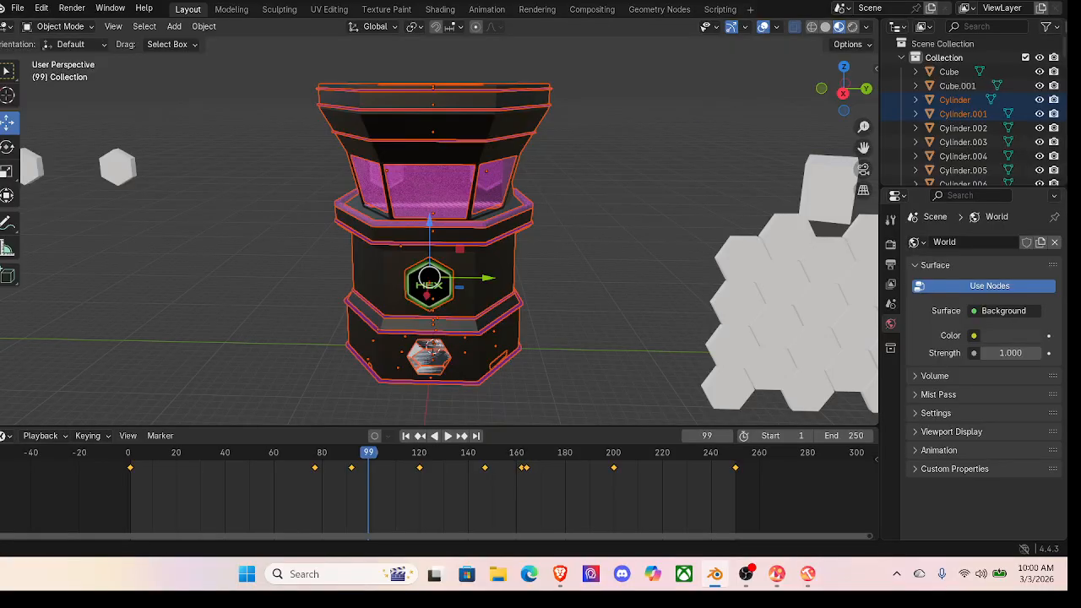
left_click(716, 577)
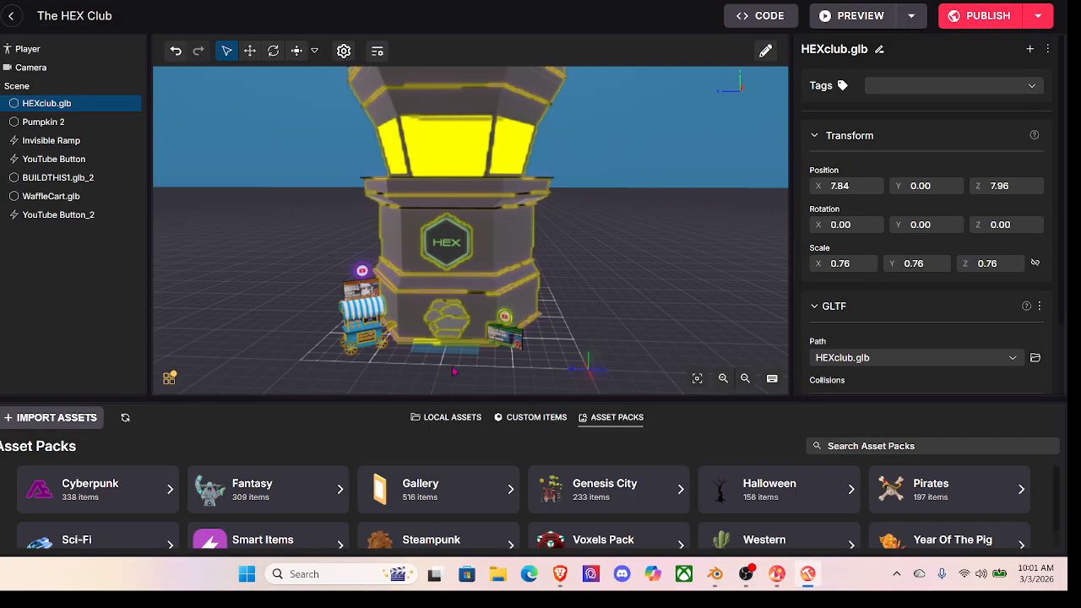
Step: Import HEXclub.glb from the BUILDITFORWARD folder and replace the existing asset of the same name
left_click(42, 418)
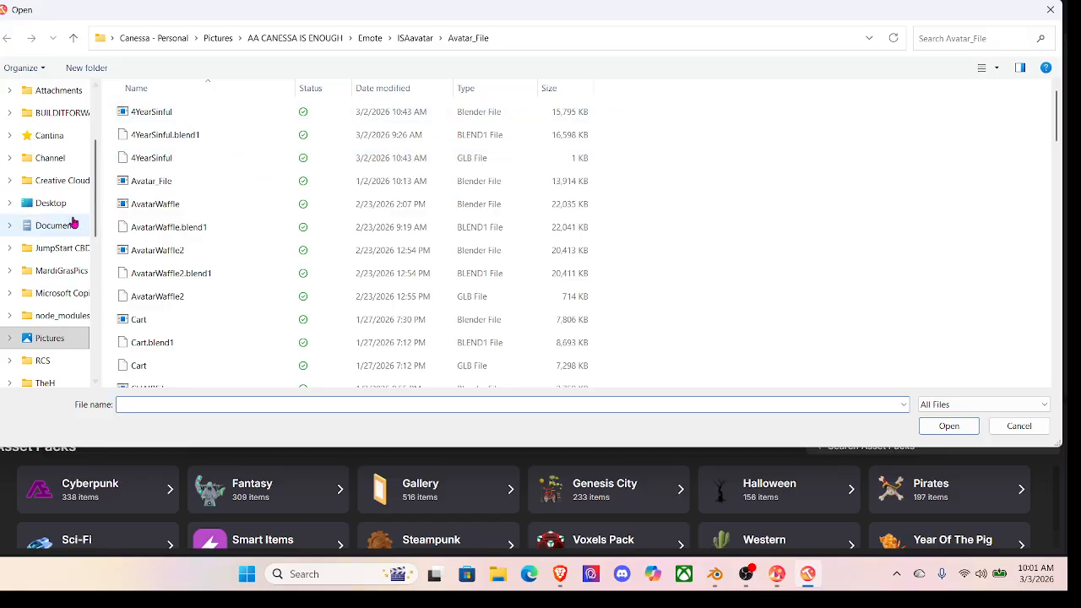
scroll(66, 211, "up", 2)
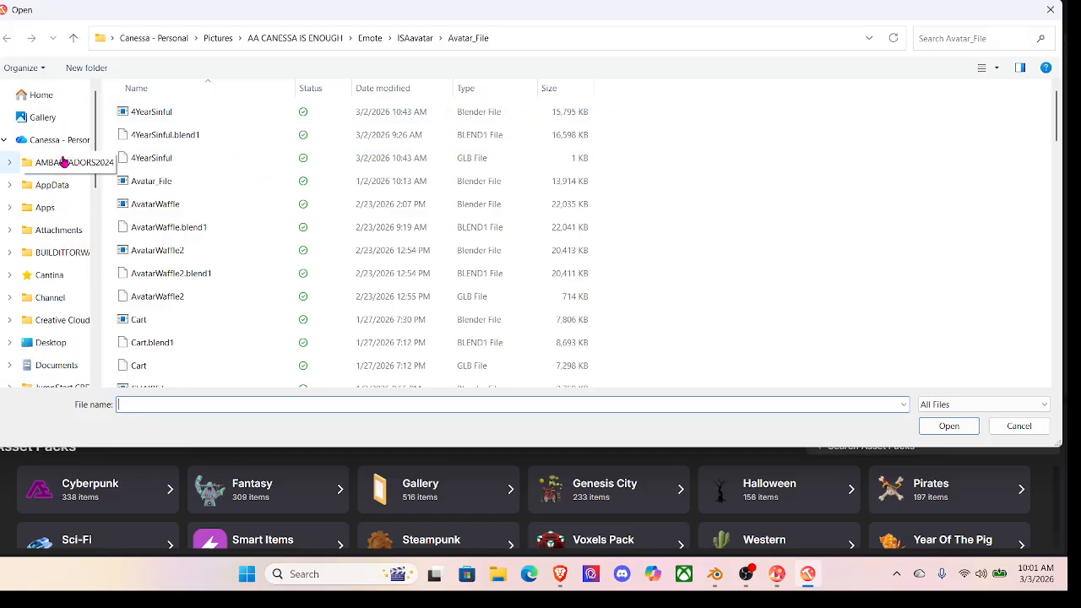
left_click(48, 254)
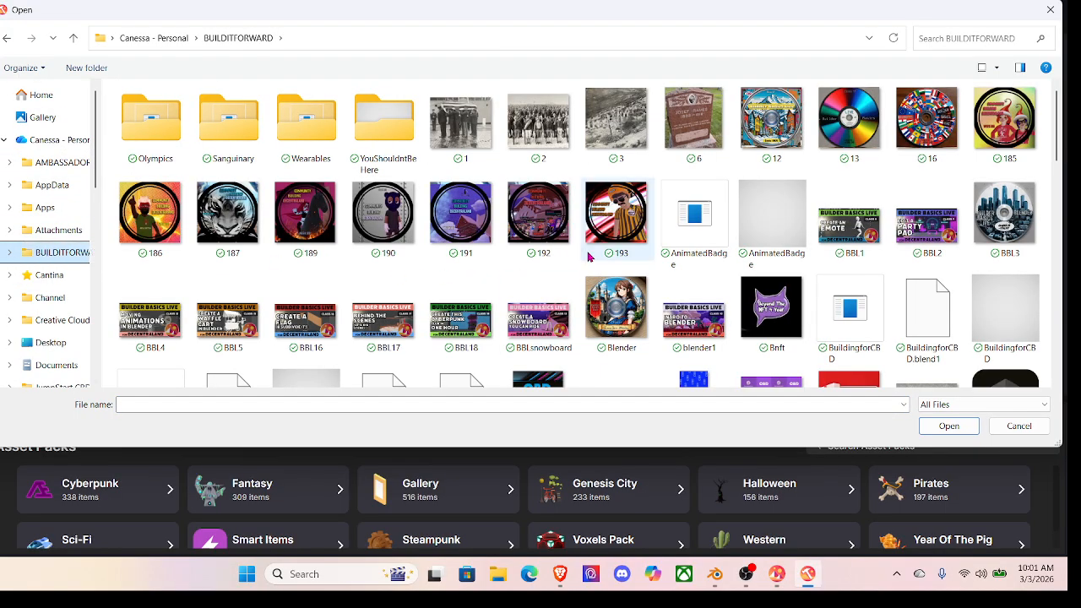
scroll(588, 257, "down", 5)
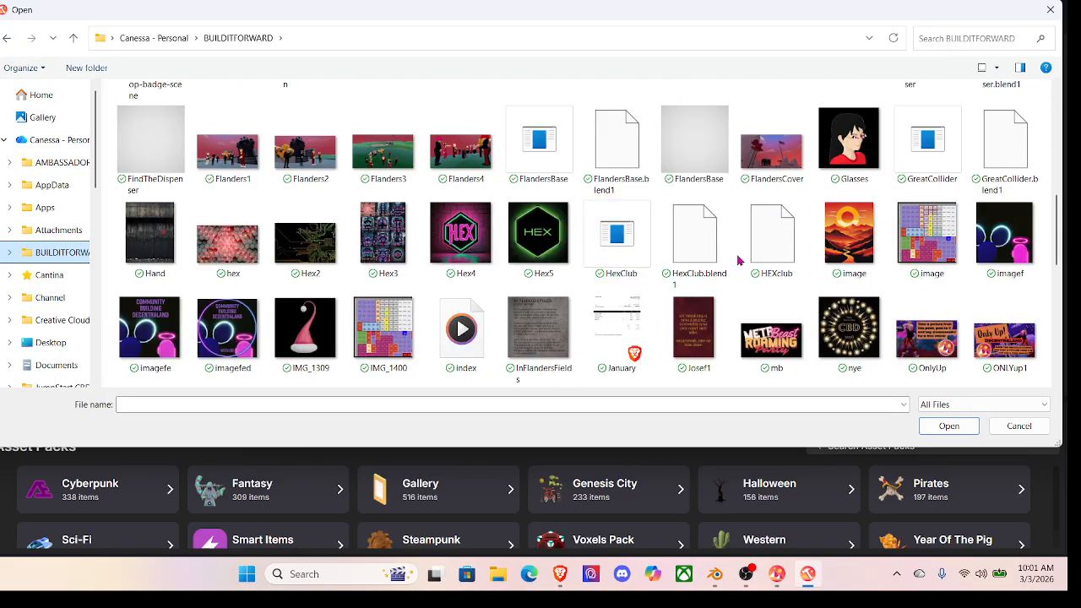
left_click(772, 237)
left_click(948, 426)
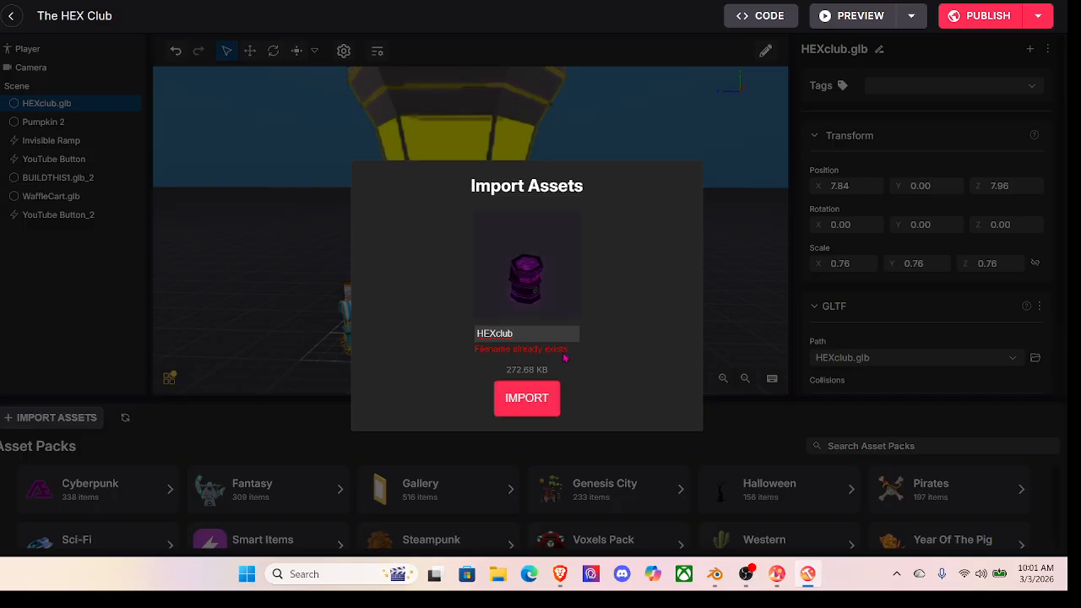
left_click(527, 399)
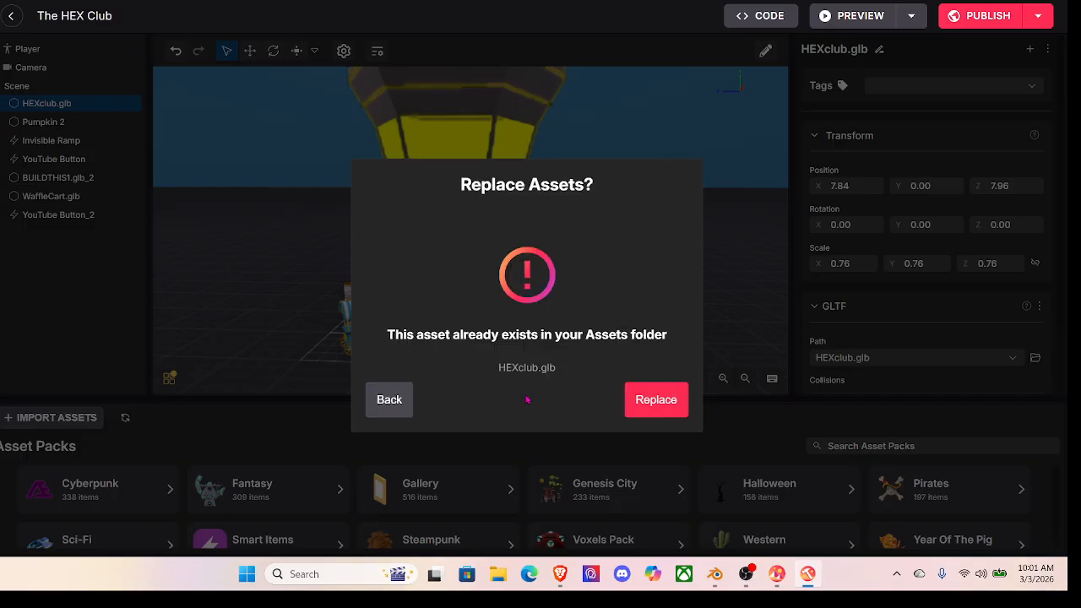
left_click(655, 405)
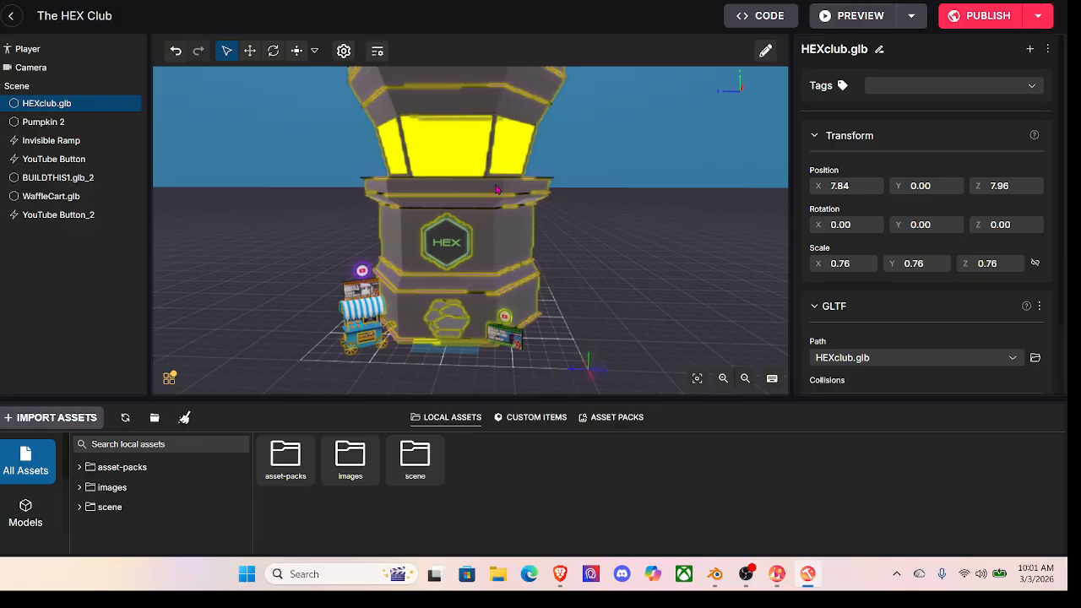
Step: Delete the old HEXclub.glb entity and place the re-imported HEXclub.glb model in the scene at about X 7.00, Z 8.25
right_click(44, 107)
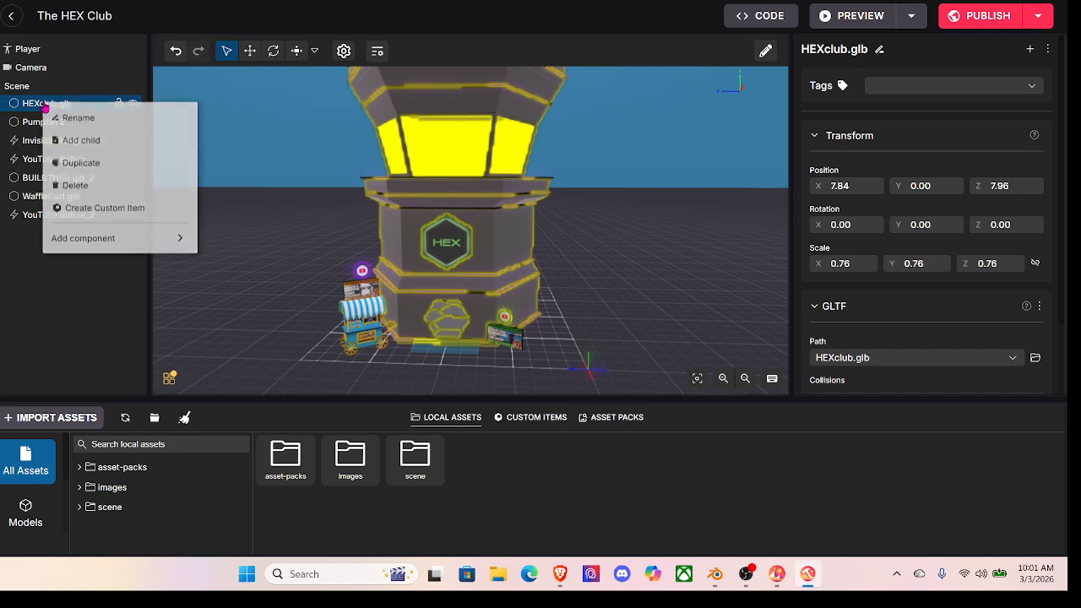
left_click(76, 180)
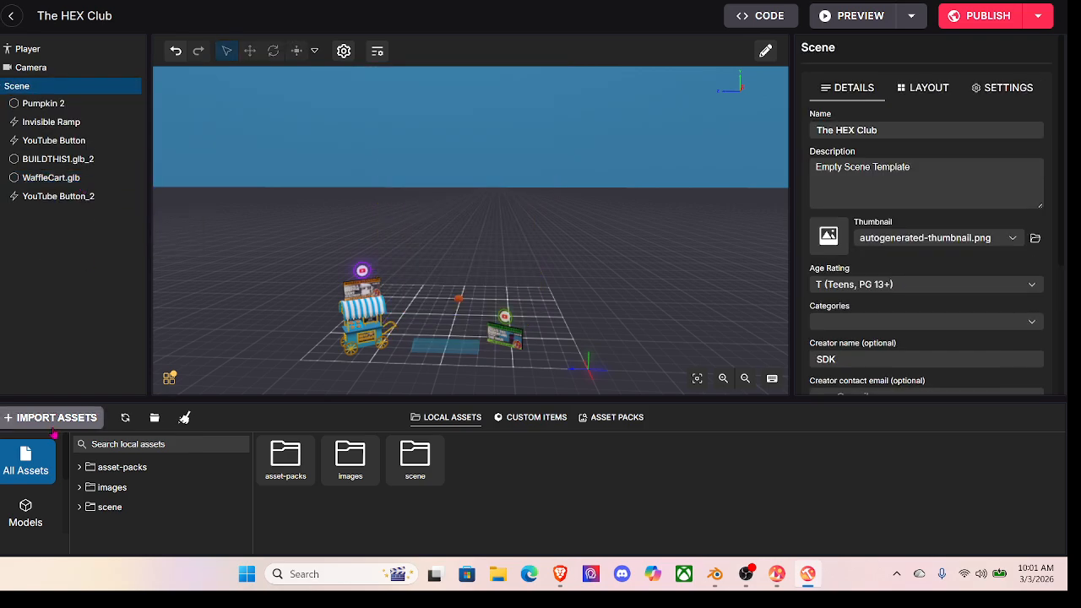
left_click(25, 507)
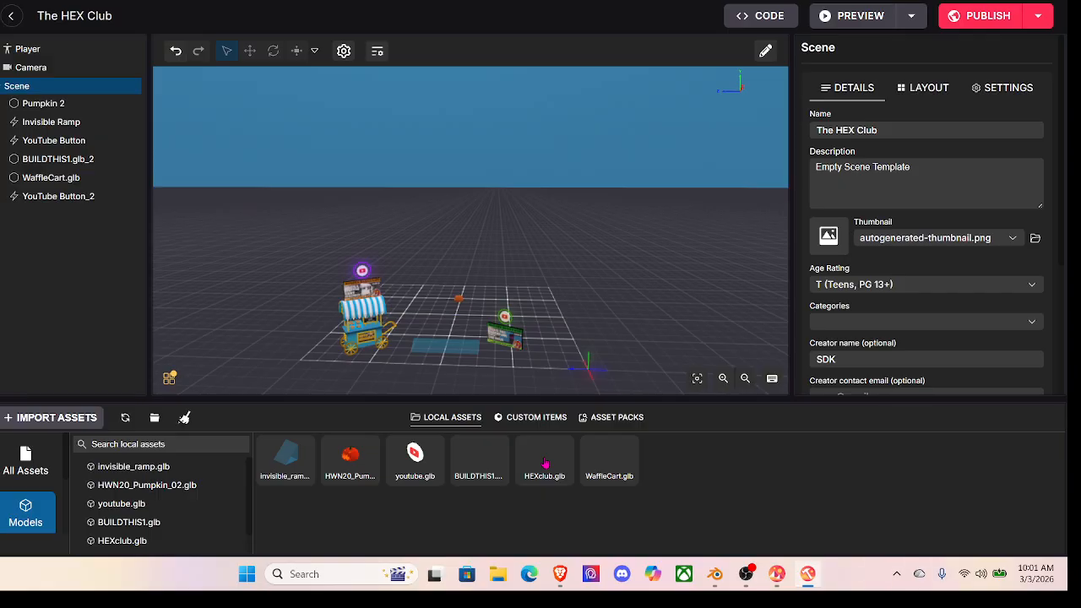
key("w")
left_click_drag(633, 213, 605, 255)
scroll(607, 256, "down", 10)
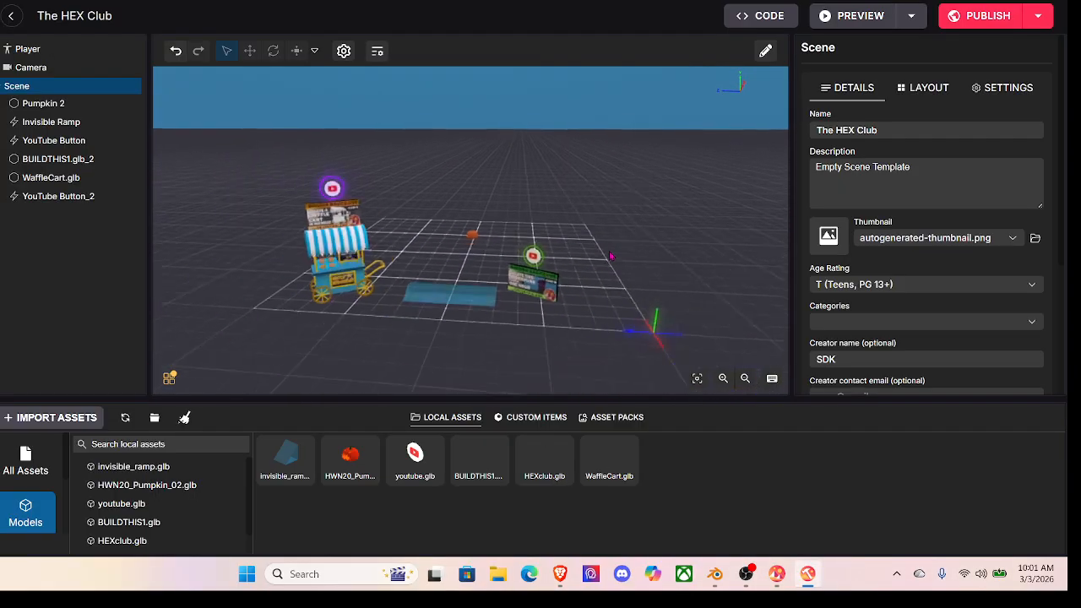
left_click_drag(545, 475, 466, 258)
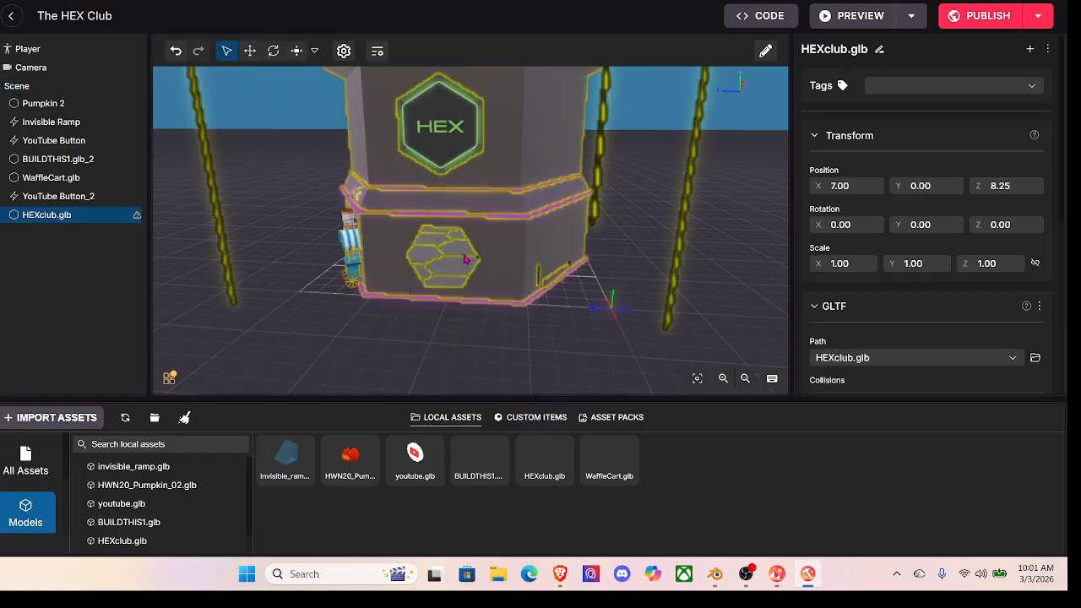
Step: Try scaling the new HEX tower up uniformly to 1.10
scroll(532, 372, "up", 3)
left_click_drag(533, 373, 541, 223)
scroll(549, 275, "down", 8)
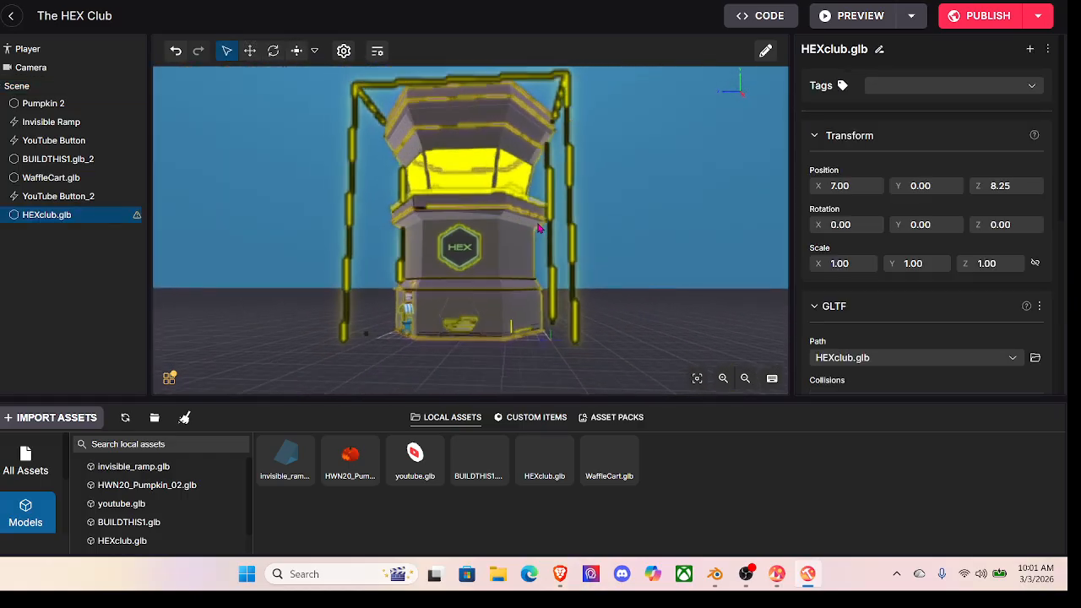
scroll(542, 232, "up", 4)
left_click_drag(426, 166, 384, 64)
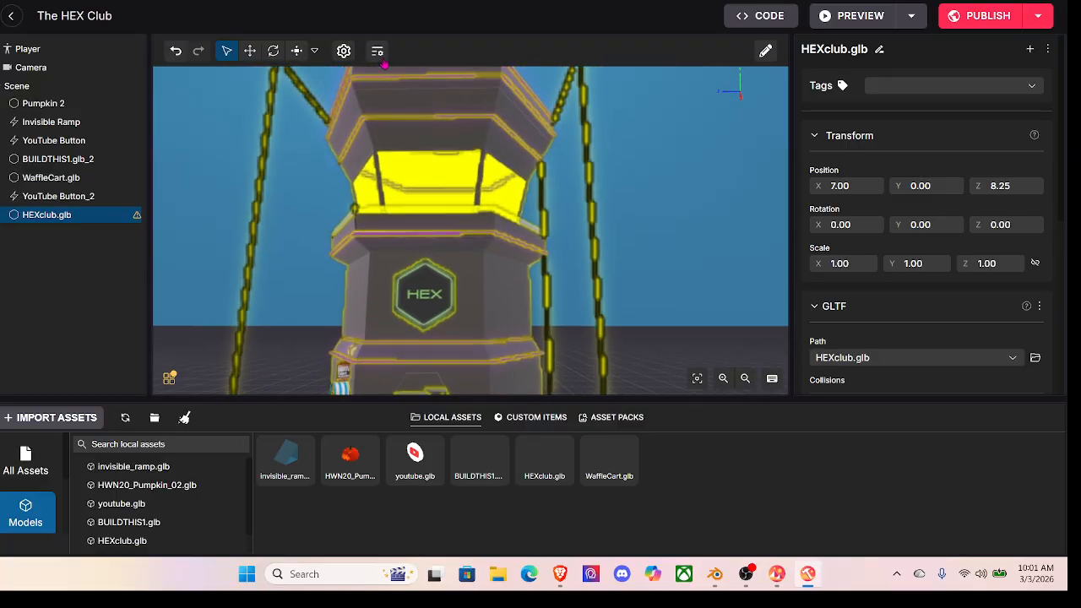
left_click(297, 54)
left_click_drag(459, 177, 442, 278)
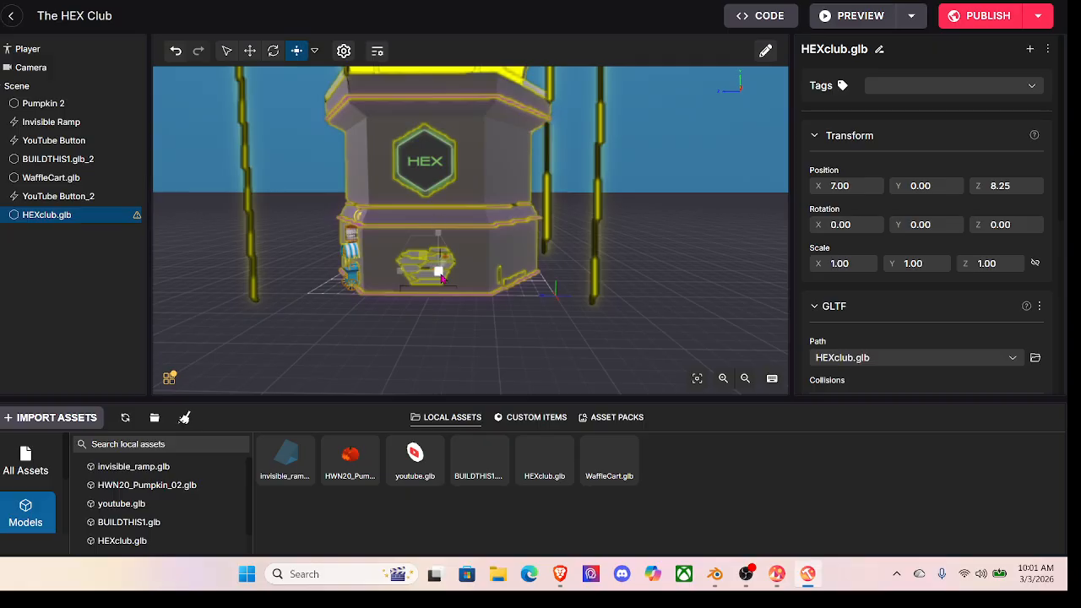
scroll(444, 277, "up", 5)
left_click_drag(471, 284, 536, 400)
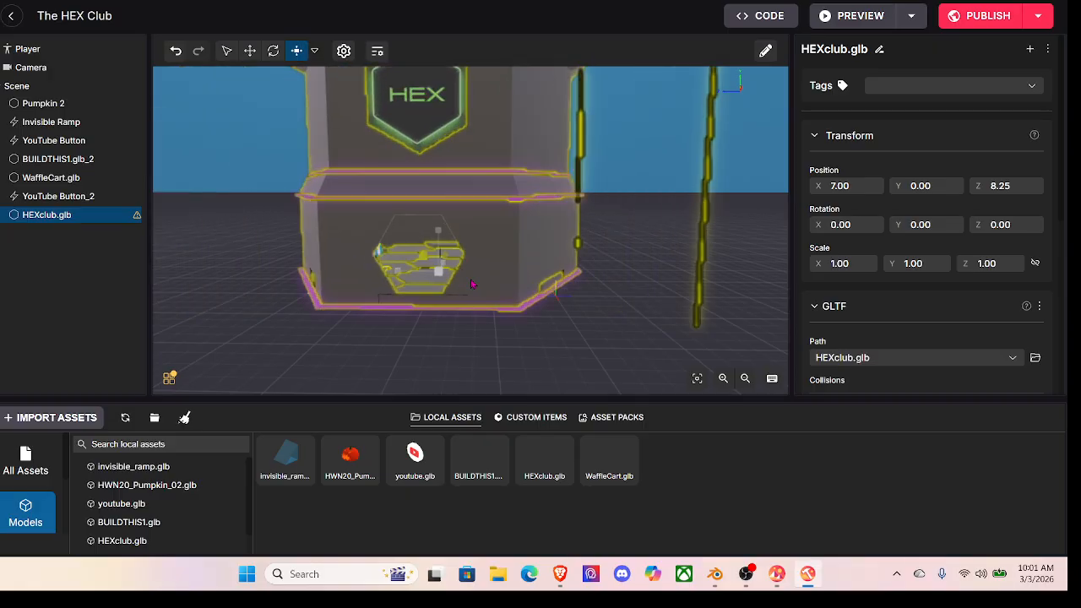
left_click_drag(517, 328, 455, 346)
key("w")
key("s")
key("w")
key("a")
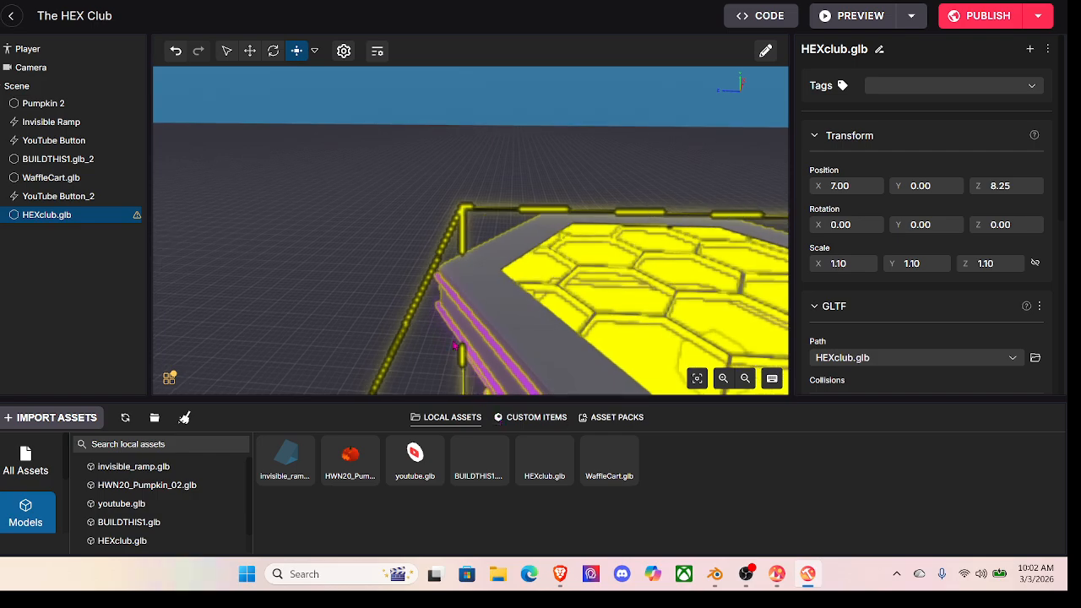
Step: Scale the HEX tower down uniformly to 0.70 so it fits within the plot
left_click_drag(439, 272, 551, 355)
key("s")
key("w")
key("w")
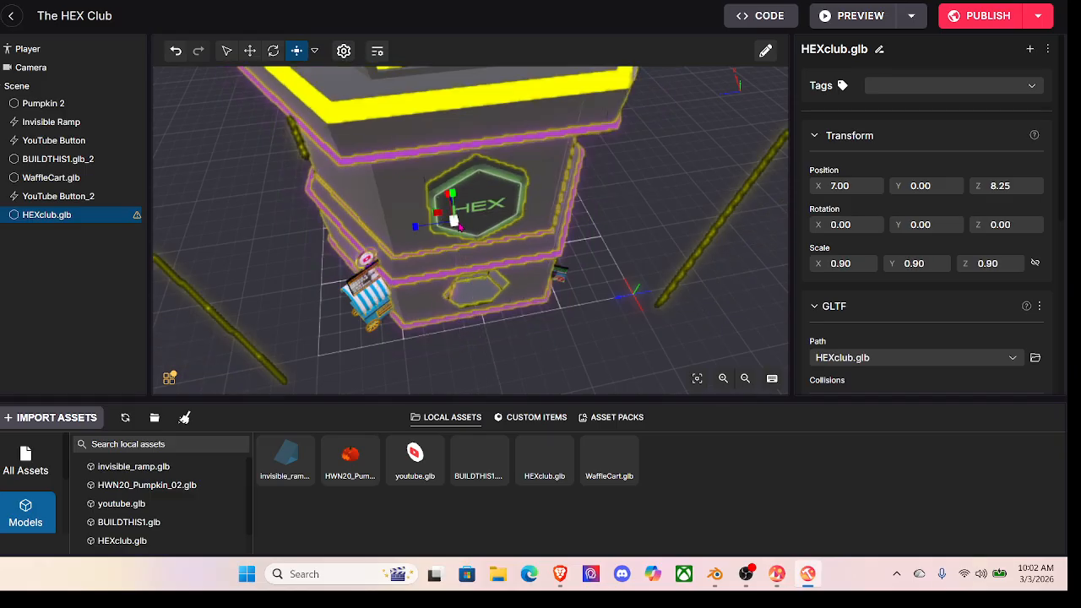
left_click_drag(458, 226, 605, 351)
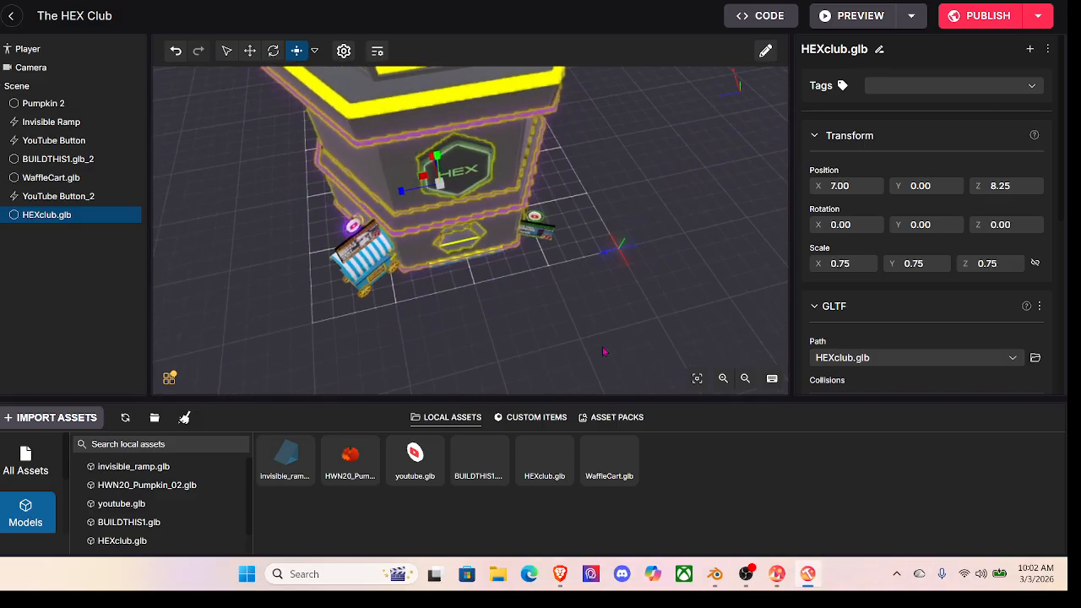
scroll(482, 205, "up", 3)
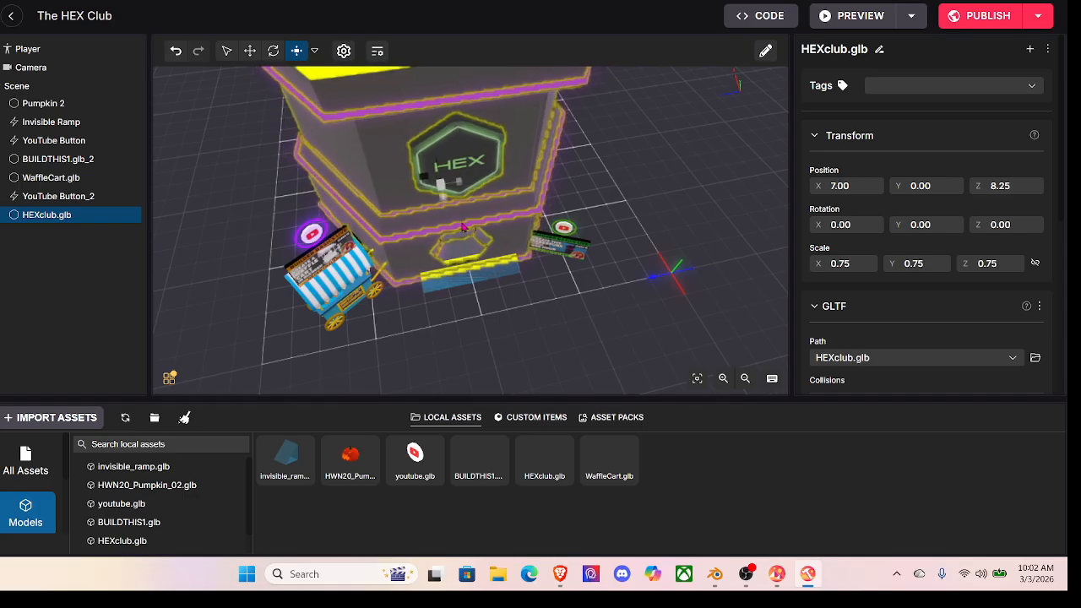
key("w")
right_click_drag(528, 330, 499, 228)
key("s")
scroll(471, 230, "down", 8)
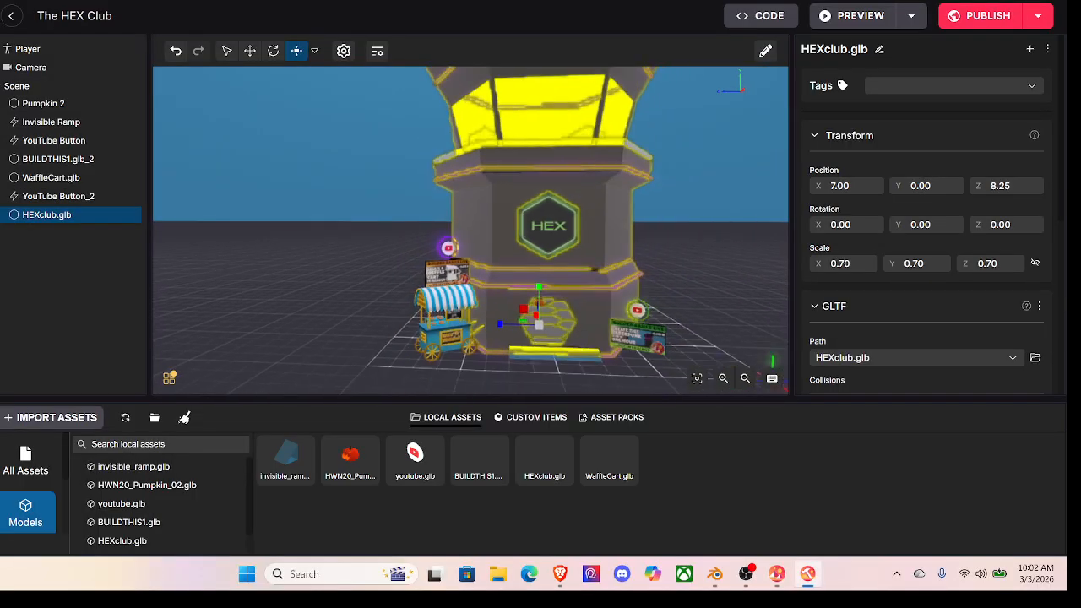
Step: Examine the resized tower, its entrance and the props around its base from several heights and distances
left_click_drag(541, 109, 428, 43)
key("w")
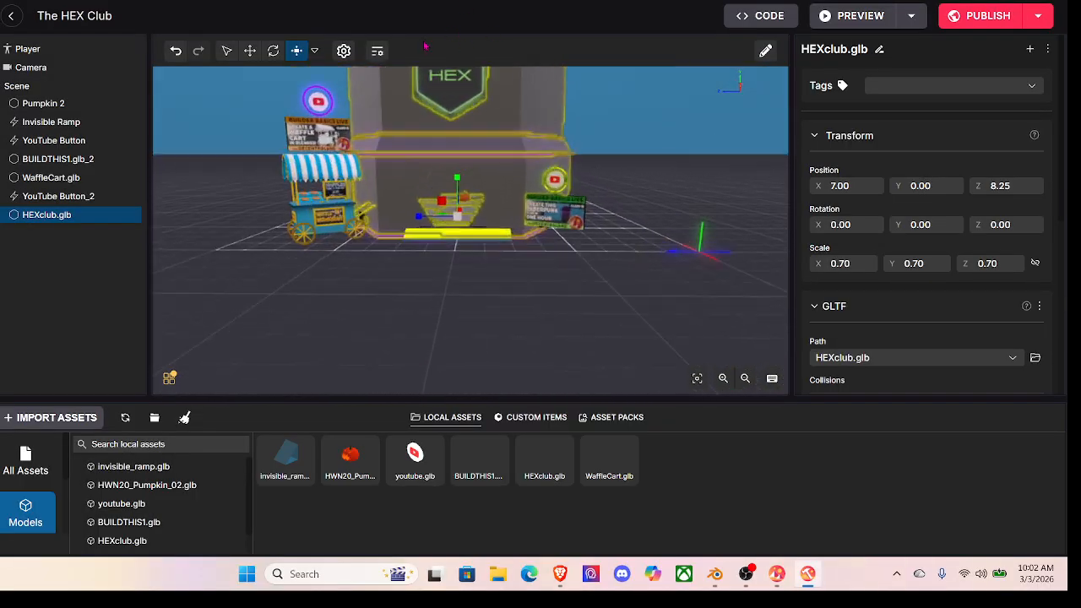
left_click_drag(482, 310, 535, 174)
key("w")
scroll(472, 305, "down", 8)
scroll(471, 305, "up", 5)
scroll(494, 355, "down", 8)
scroll(538, 192, "down", 6)
scroll(538, 191, "up", 2)
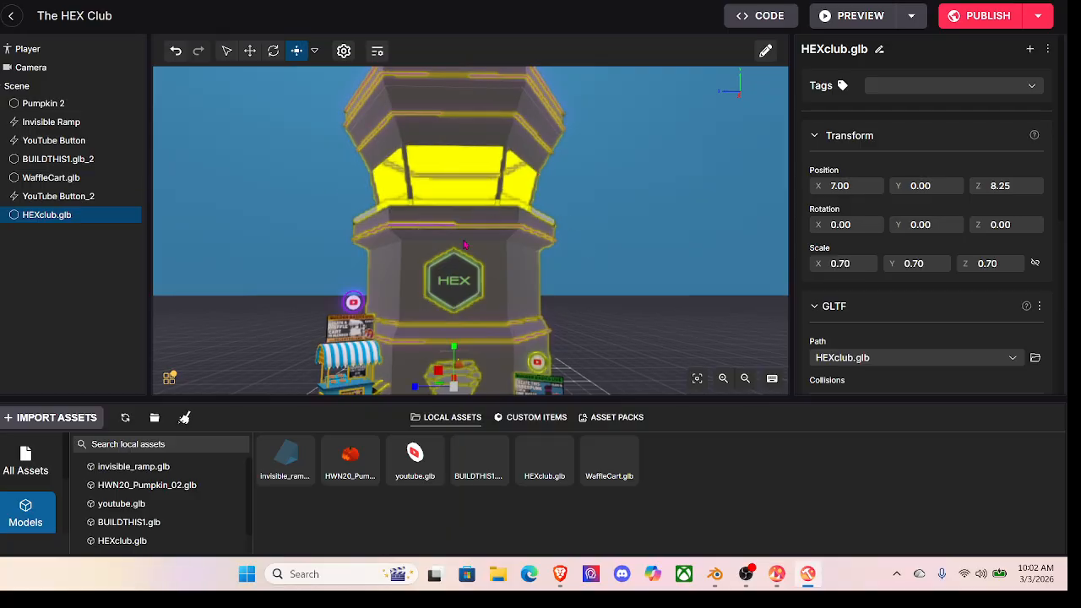
Step: Turn on looping for the tower's animation clip, launch the scene preview and continue past the performance notice
scroll(858, 281, "down", 4)
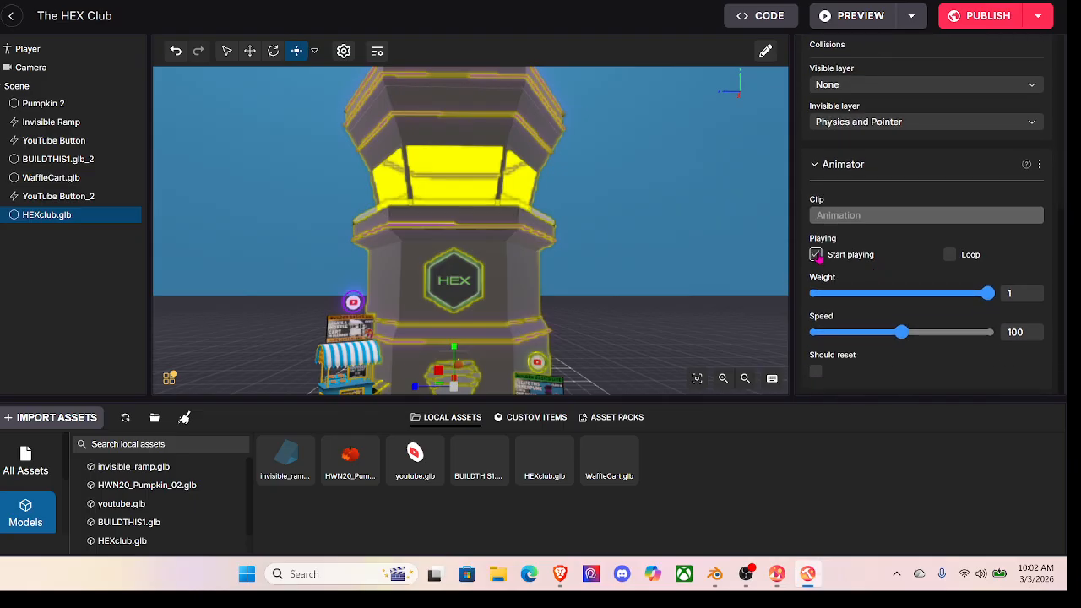
left_click(950, 254)
left_click(832, 20)
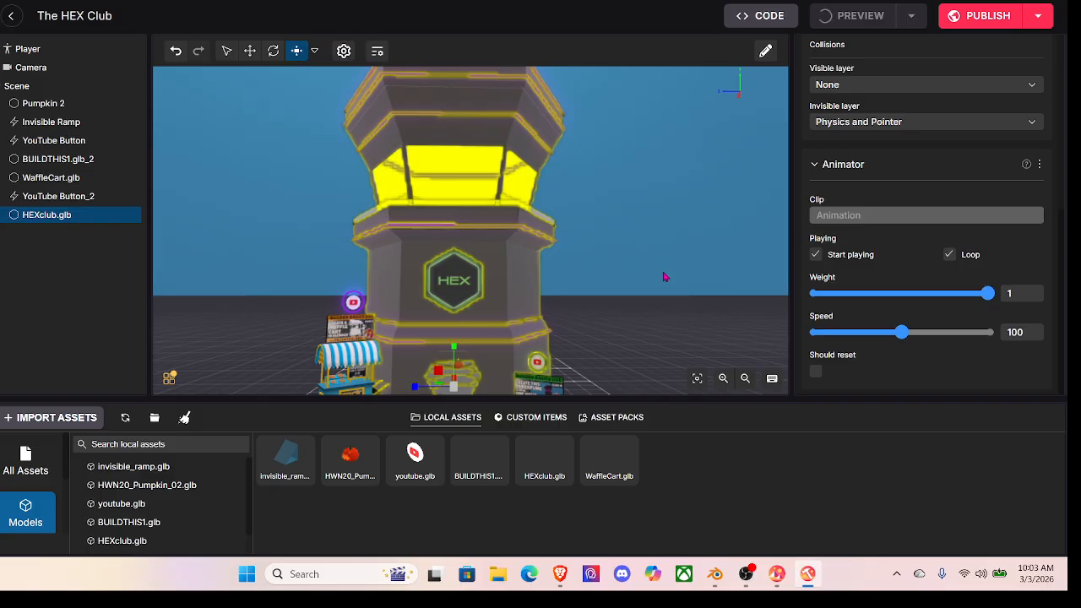
left_click(668, 265)
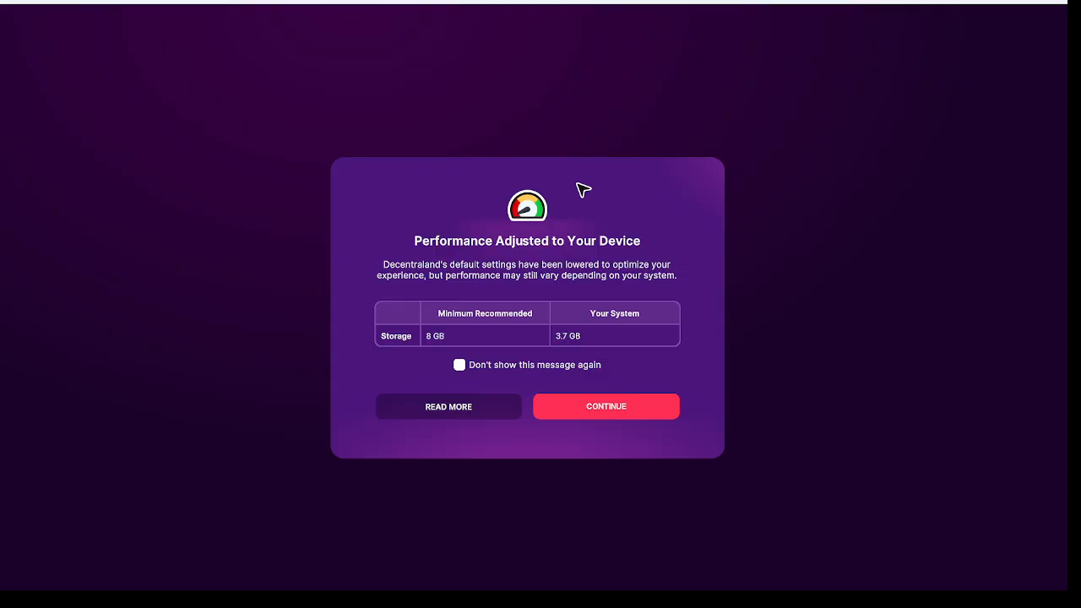
left_click(605, 409)
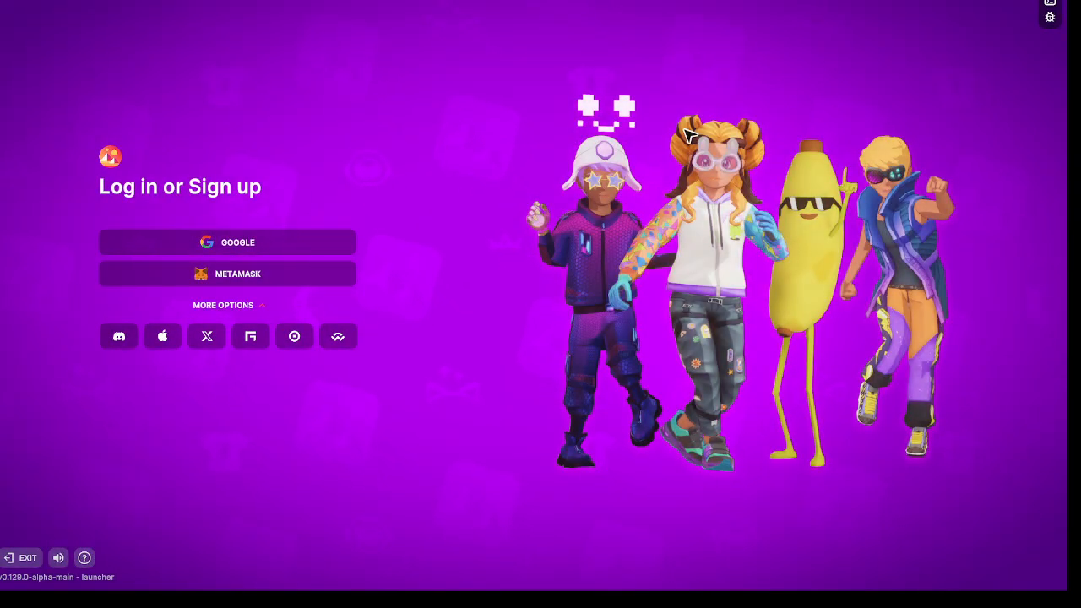
Step: Leave the preview's login screen and close that Explorer window, keeping the other Explorer session open
key("alt+Tab")
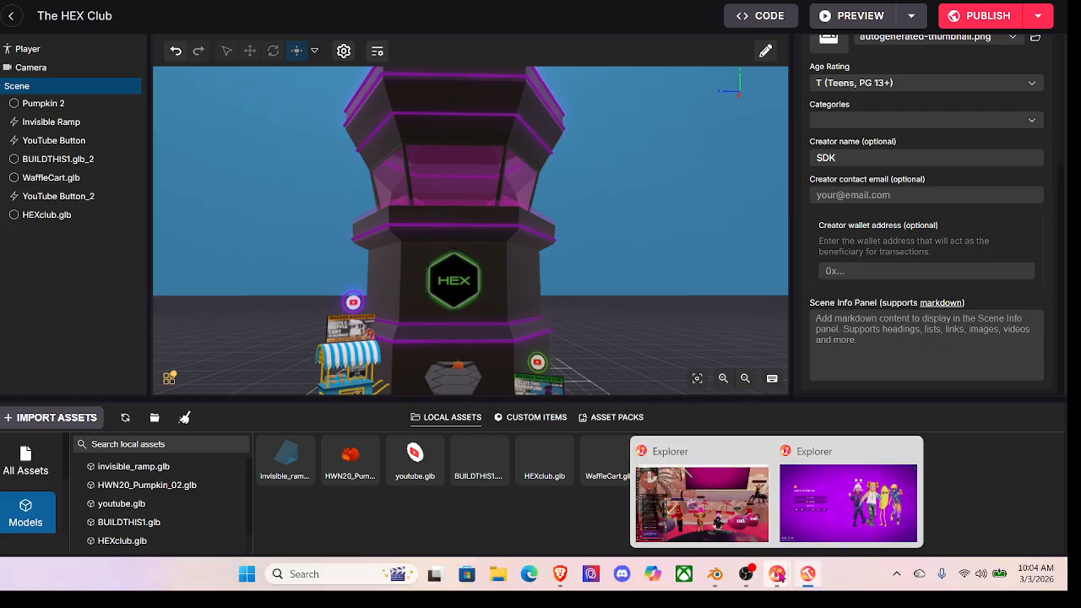
left_click(807, 575)
mouse_move(776, 575)
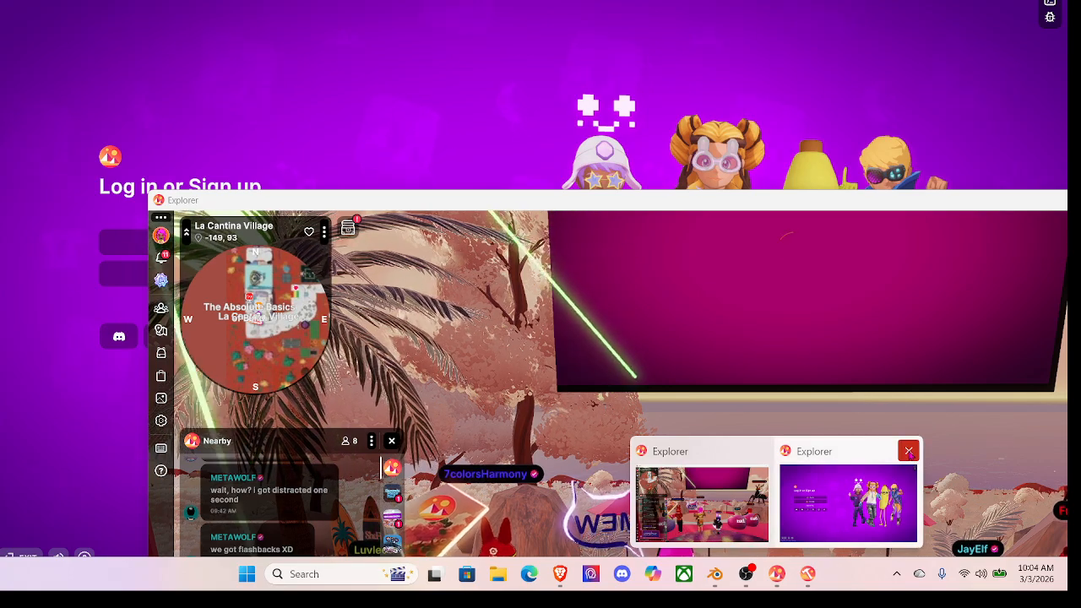
left_click(908, 452)
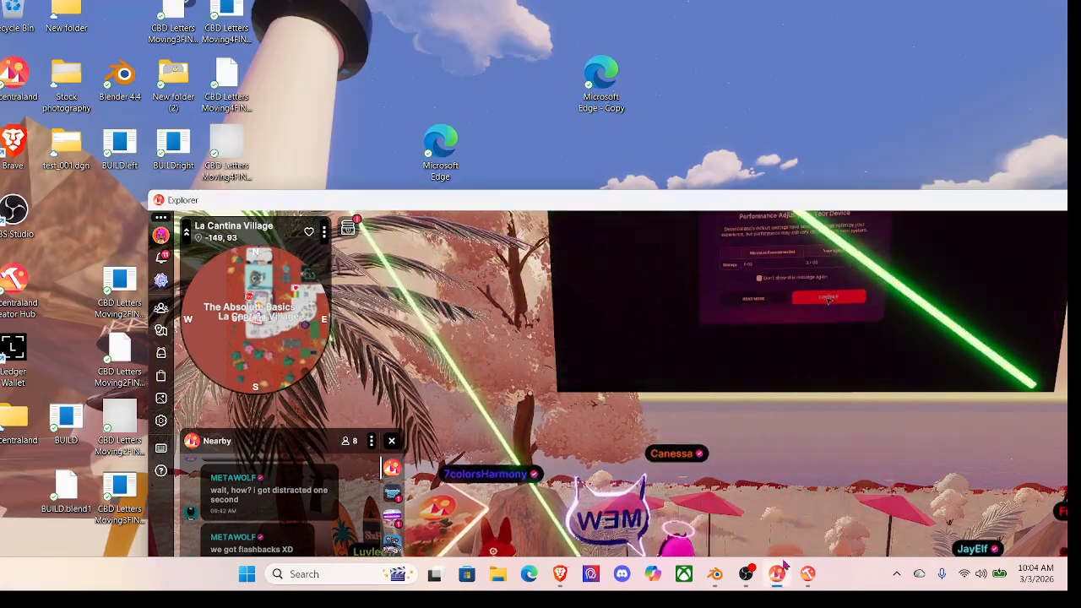
Step: Switch to the Explorer session in La Cantina Village and get the Creator Hub window out of the way
left_click(777, 577)
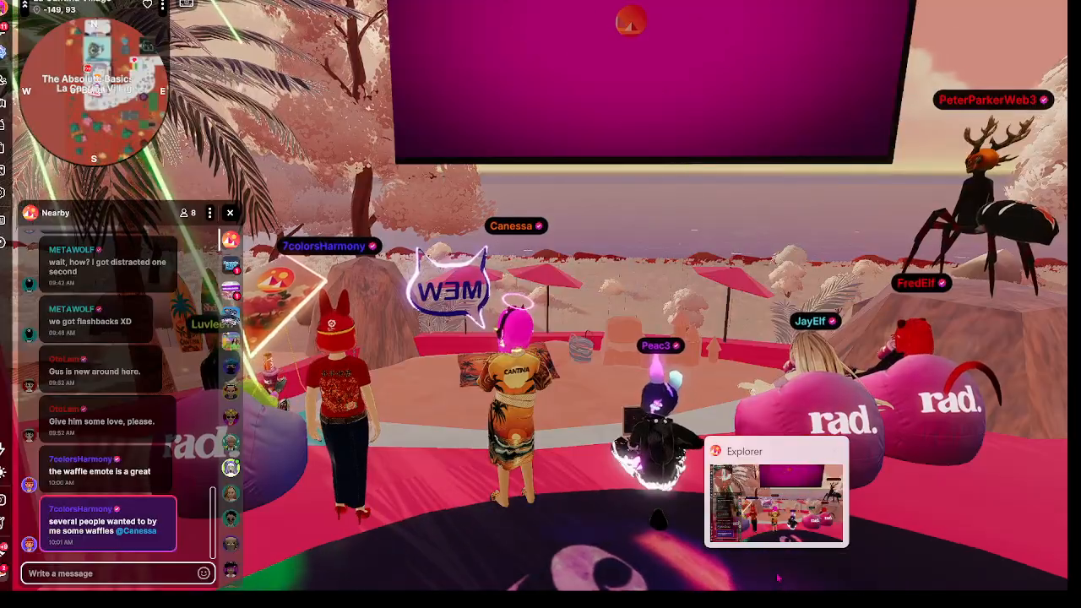
left_click_drag(597, 263, 597, 263)
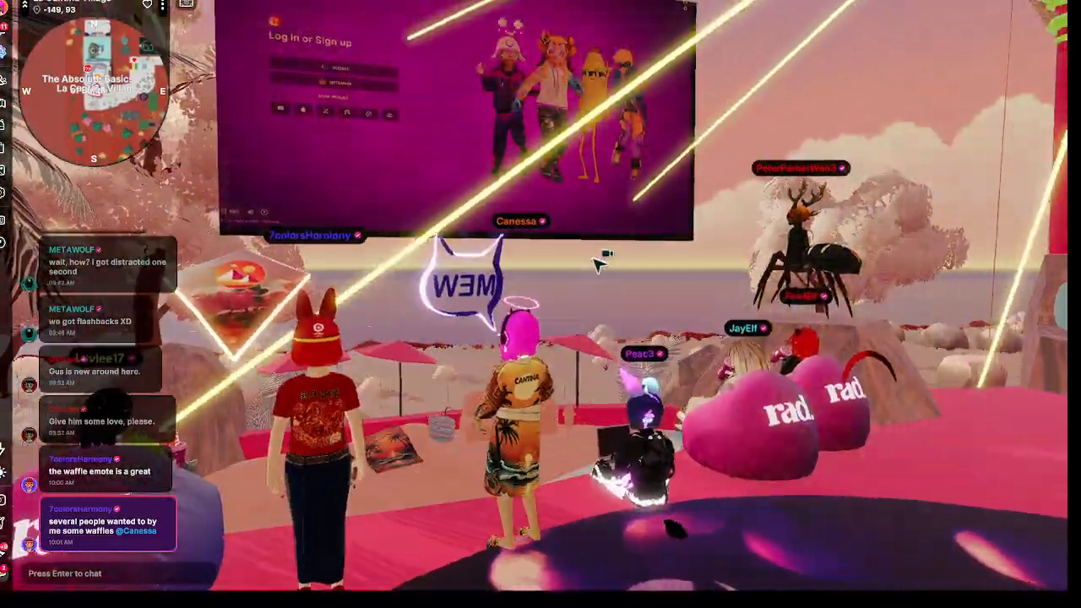
left_click_drag(597, 263, 599, 258)
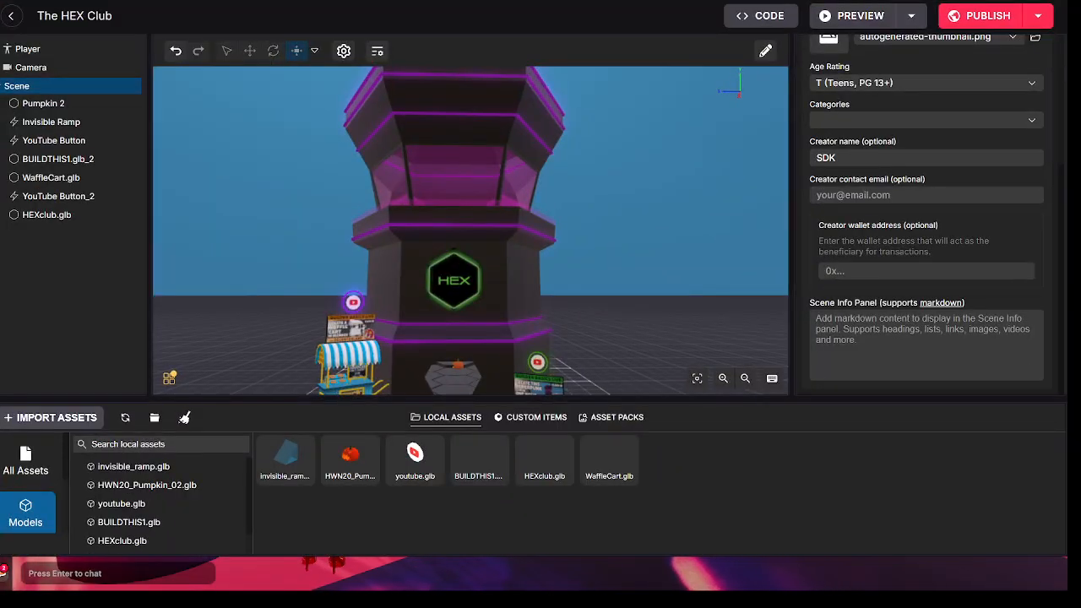
left_click(1018, 0)
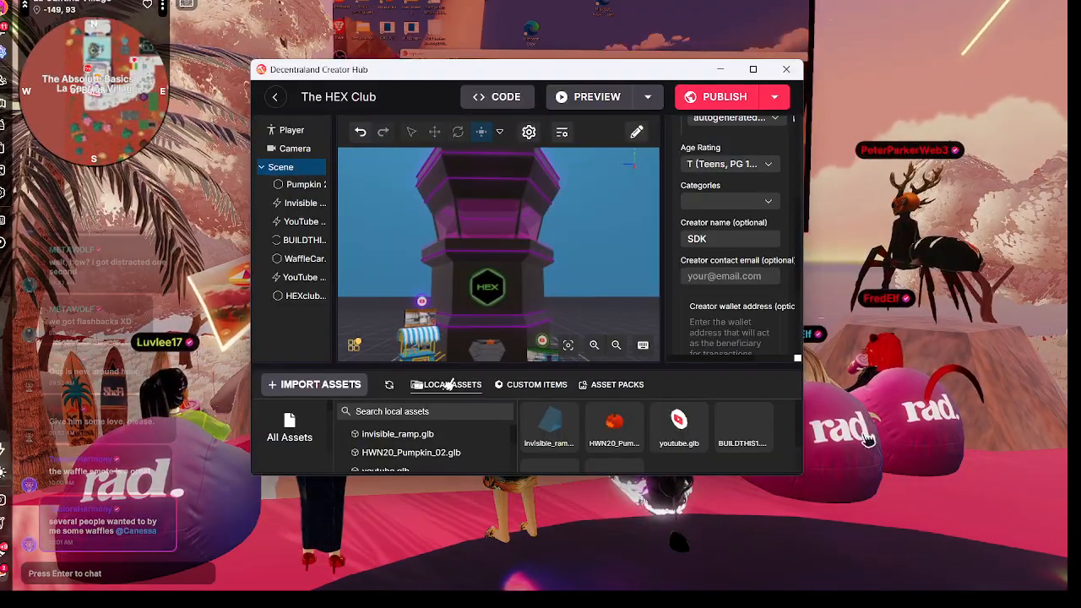
left_click(849, 411)
key("Return")
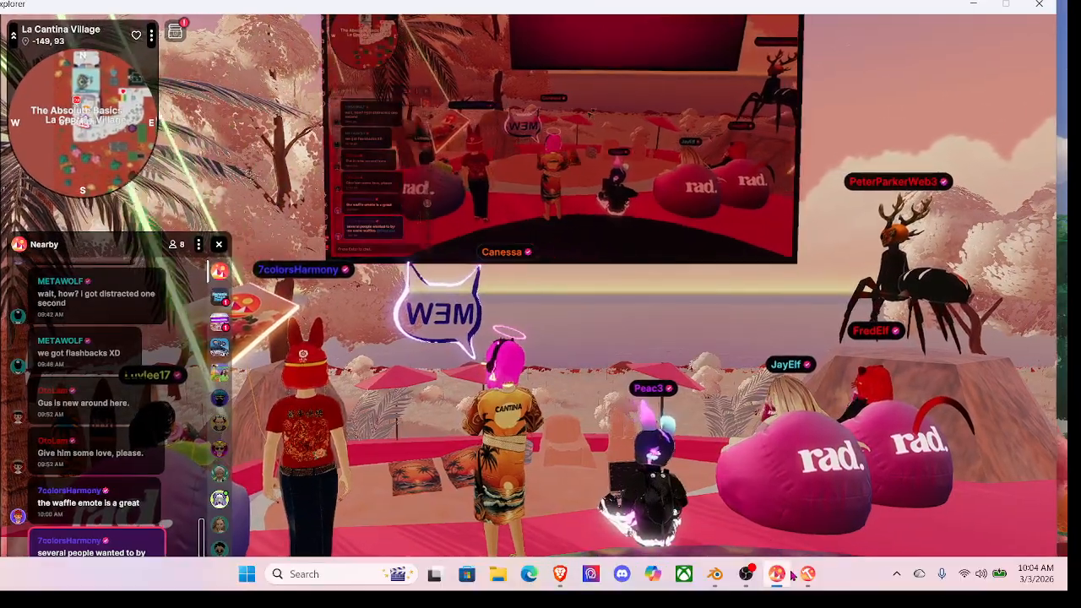
Step: Switch to the Creator Hub at full window size and publish The HEX Club to land parcel -147,92, accepting the processing notice
left_click(806, 576)
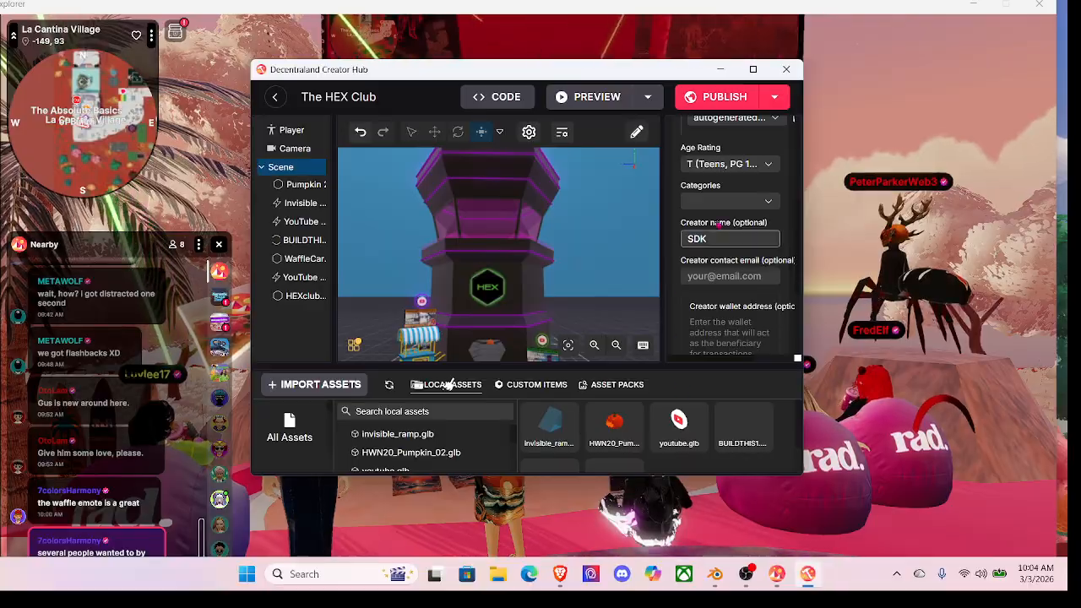
left_click(753, 69)
left_click(992, 16)
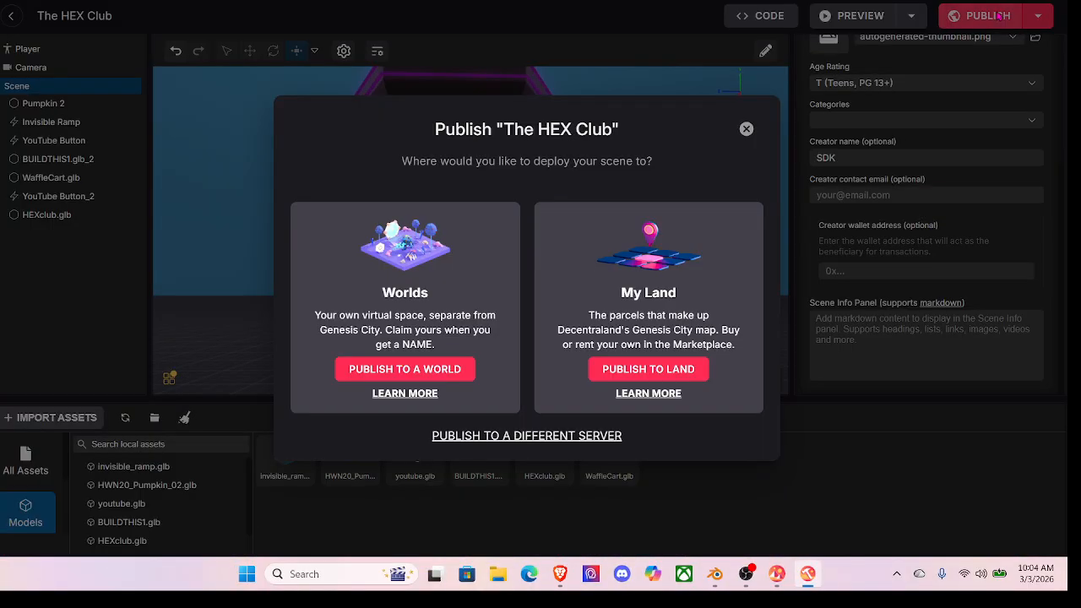
left_click(640, 372)
scroll(525, 285, "up", 4)
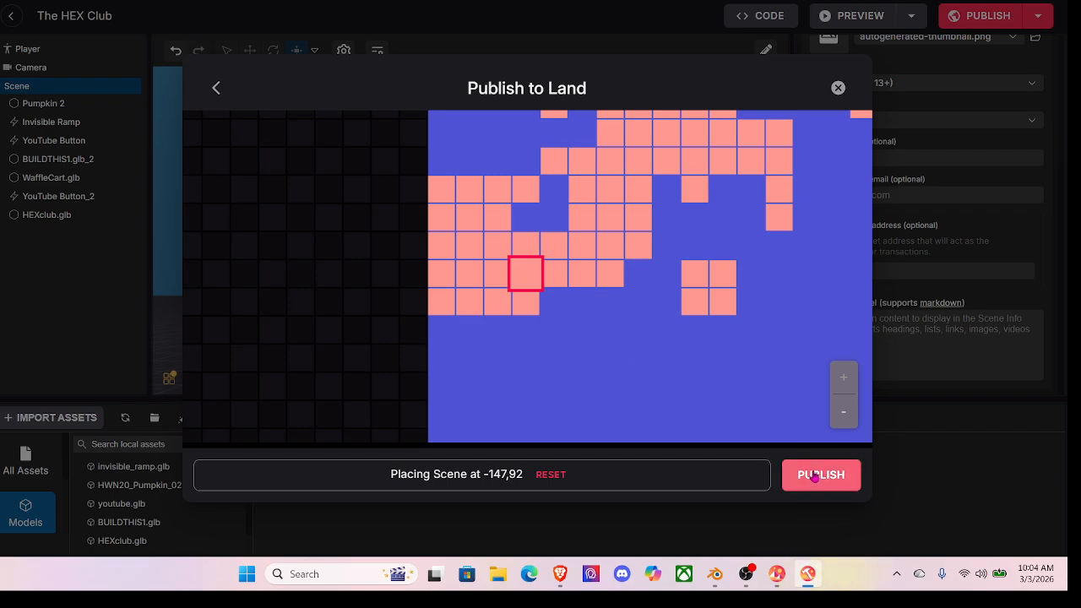
left_click(821, 473)
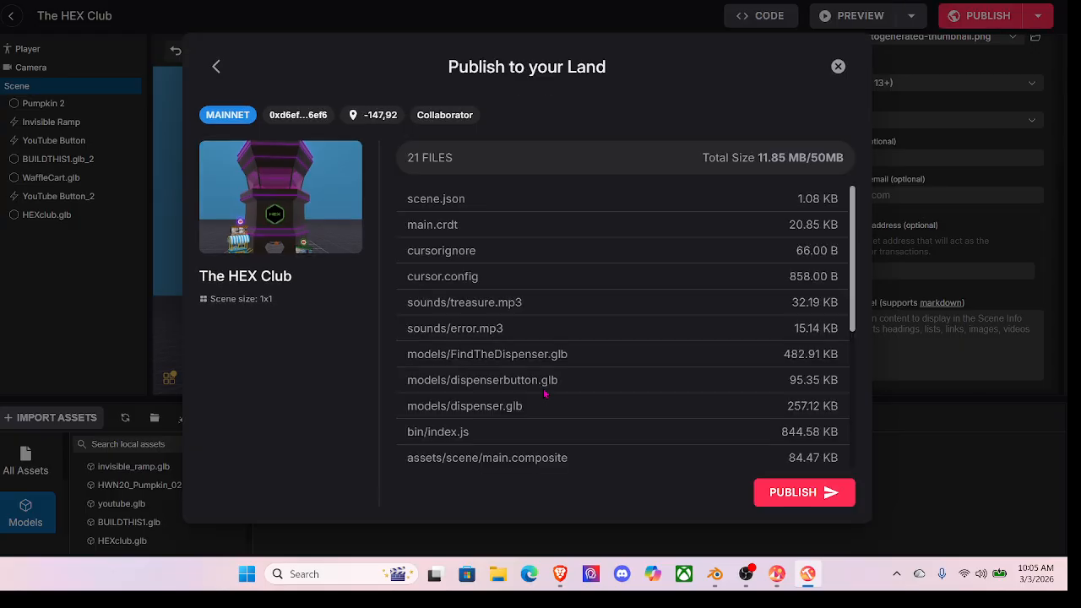
left_click(799, 493)
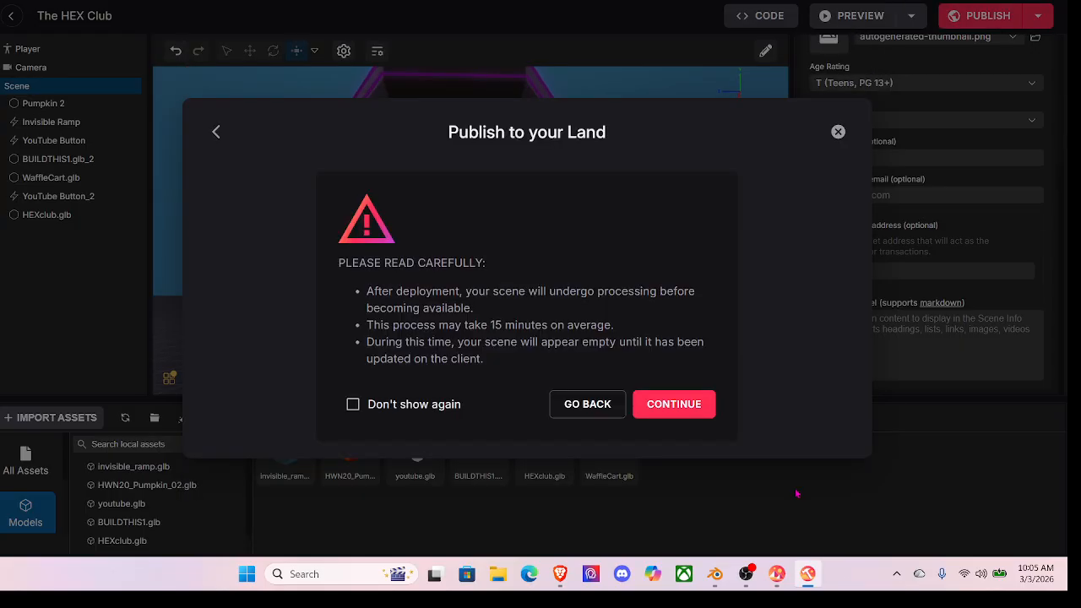
left_click(660, 407)
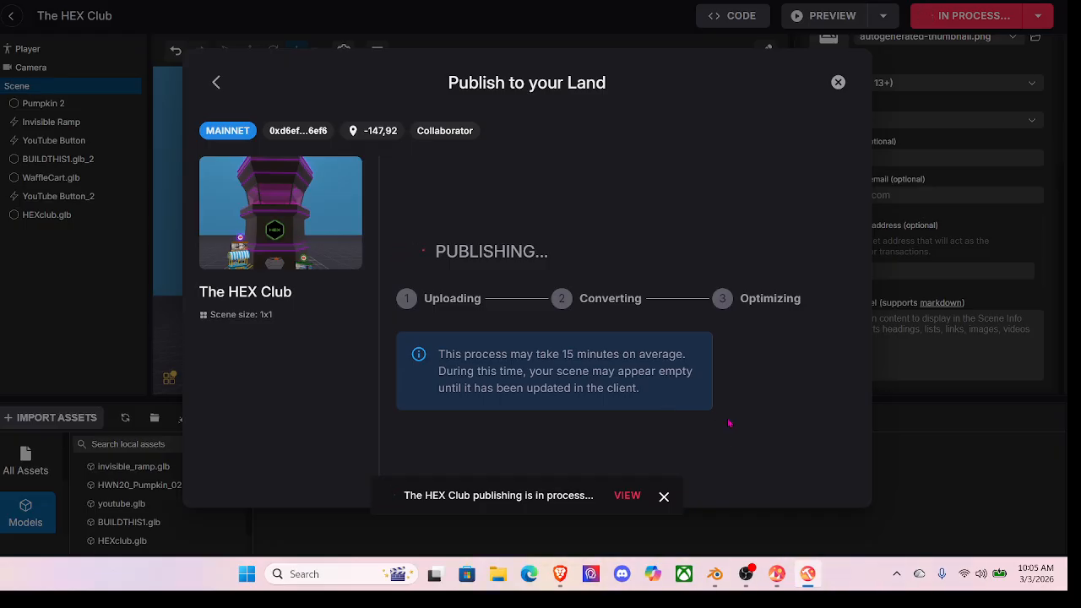
Step: Return to the Explorer session in La Cantina Village and show it full screen while the scene publishes
left_click(777, 574)
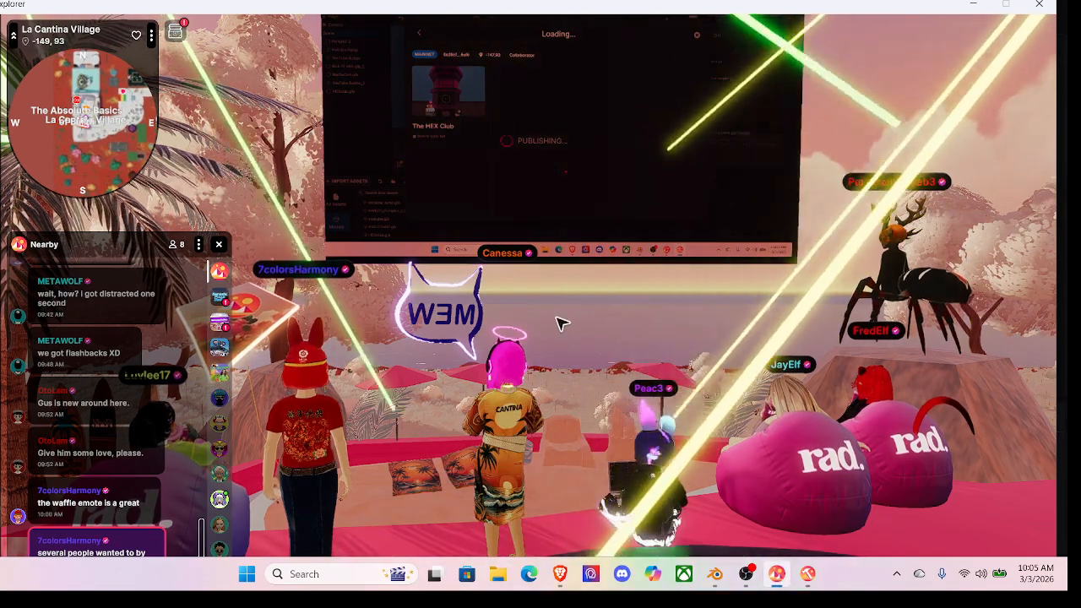
key("alt+Return")
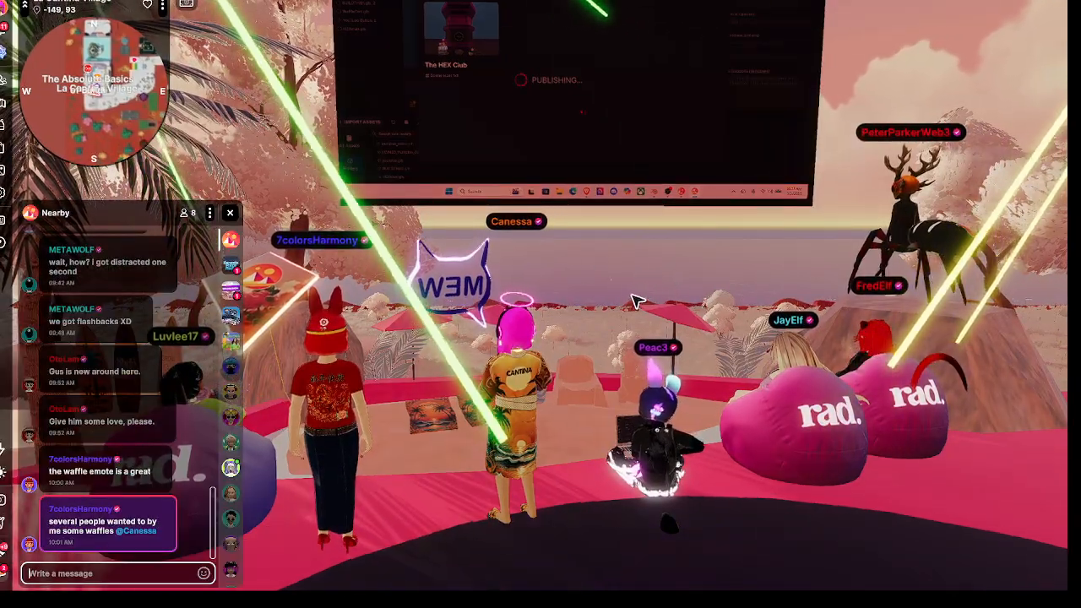
mouse_move(708, 301)
left_mouse_down()
mouse_move(713, 289)
mouse_move(709, 299)
left_mouse_up()
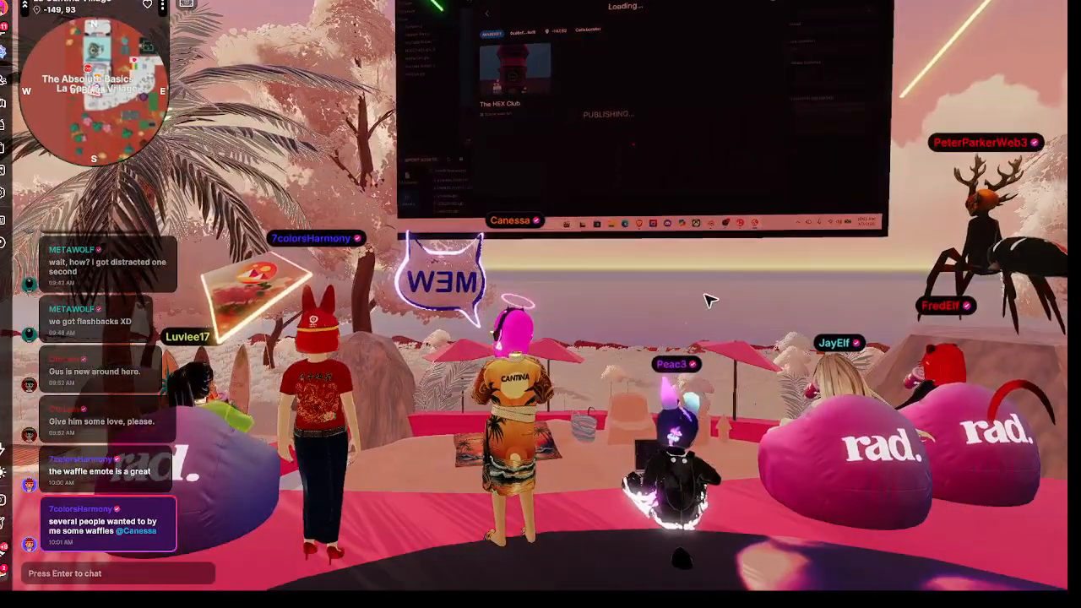
Step: Read back through the earlier messages in the Nearby chat and return to the latest ones
left_click_drag(162, 297, 160, 375)
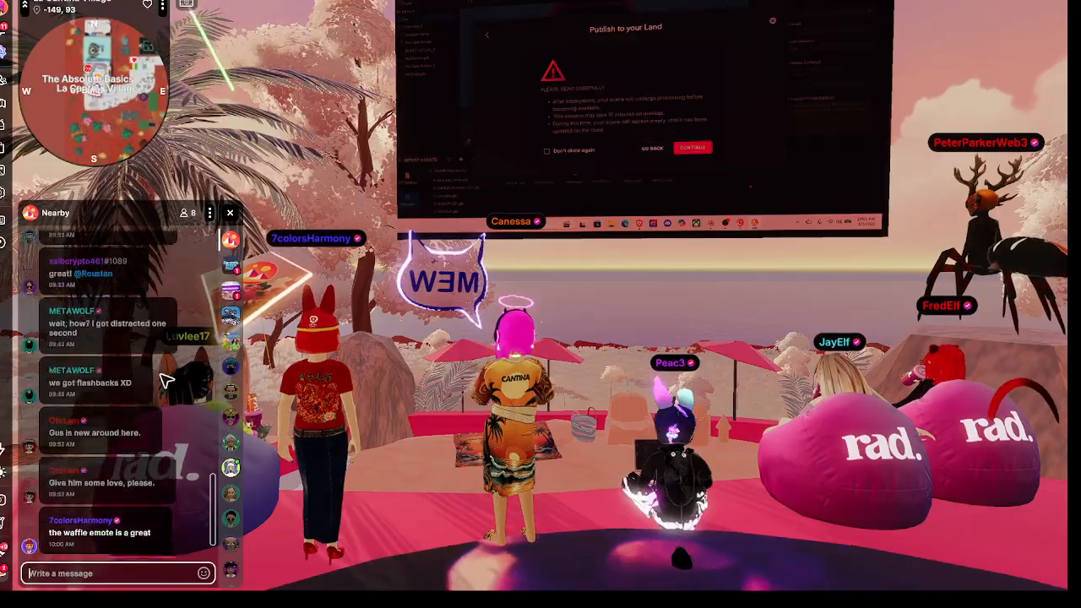
left_click_drag(148, 304, 142, 374)
left_click_drag(159, 289, 165, 373)
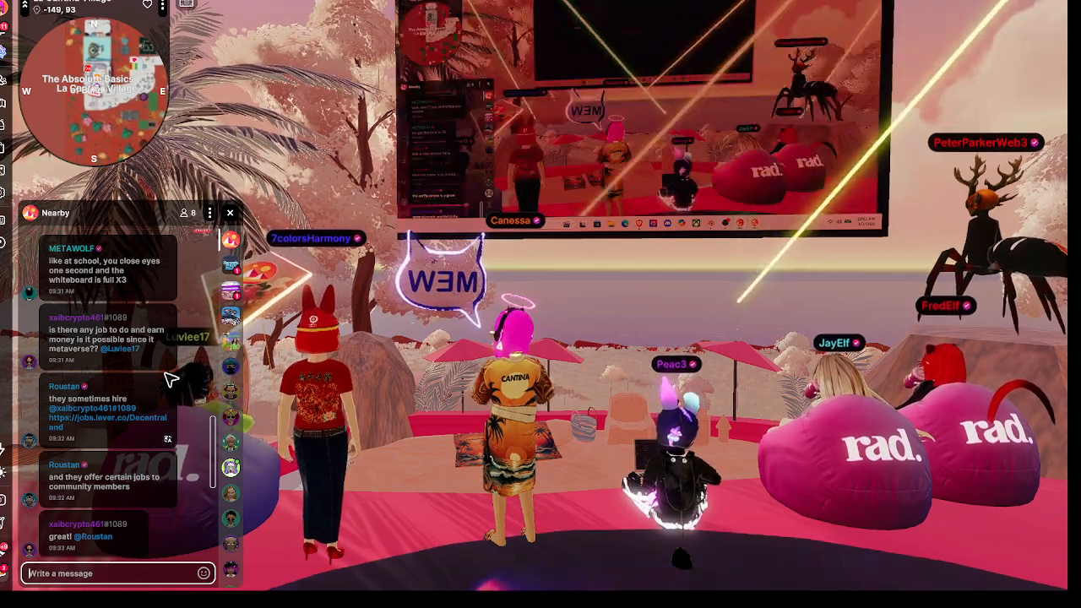
left_click_drag(166, 373, 166, 410)
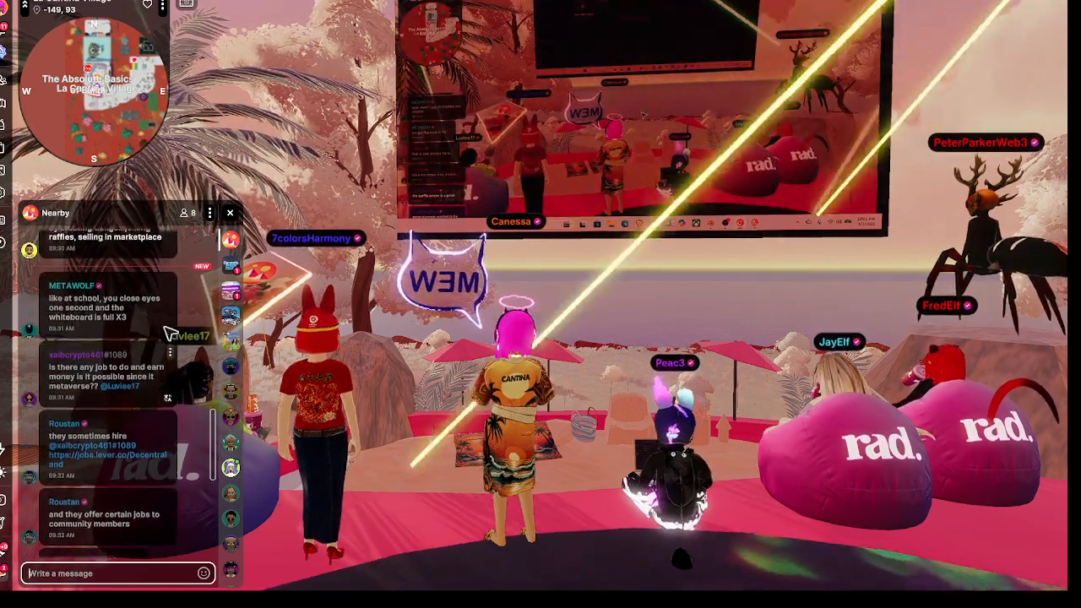
scroll(169, 338, "up", 10)
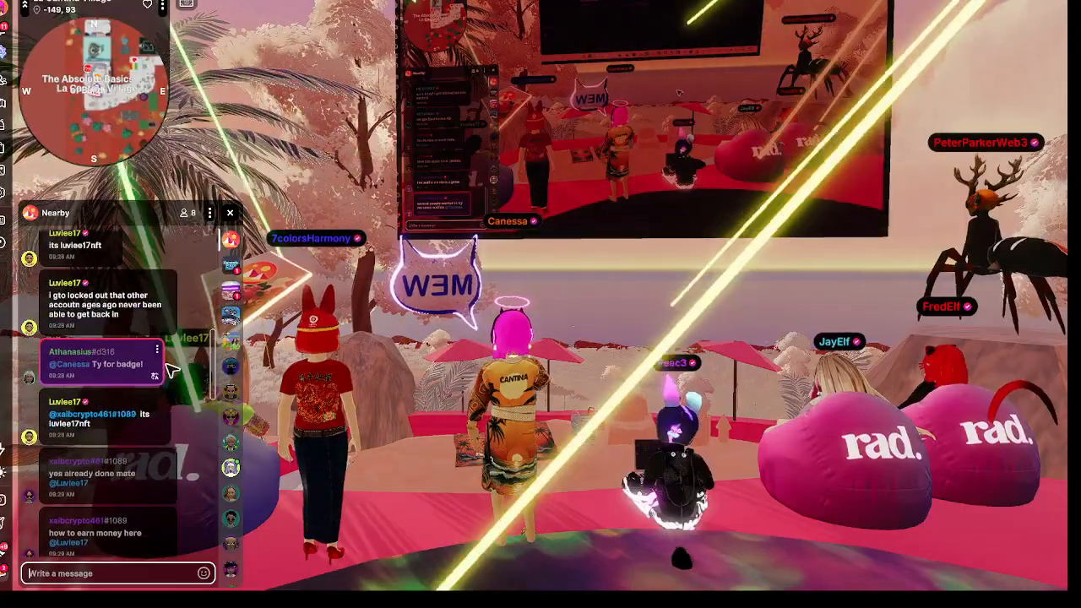
scroll(170, 372, "up", 2)
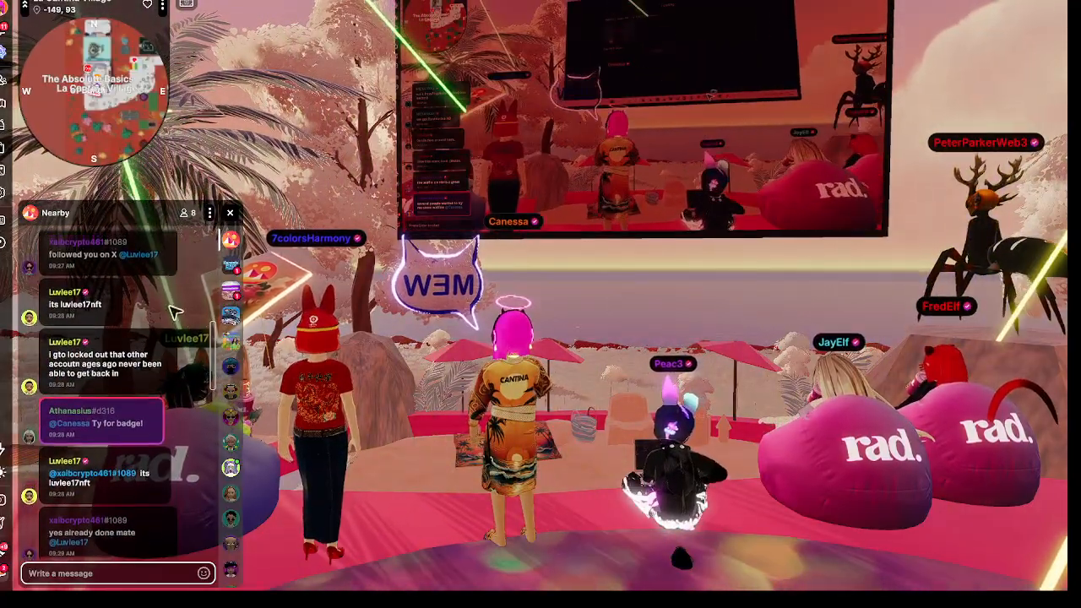
scroll(167, 284, "up", 2)
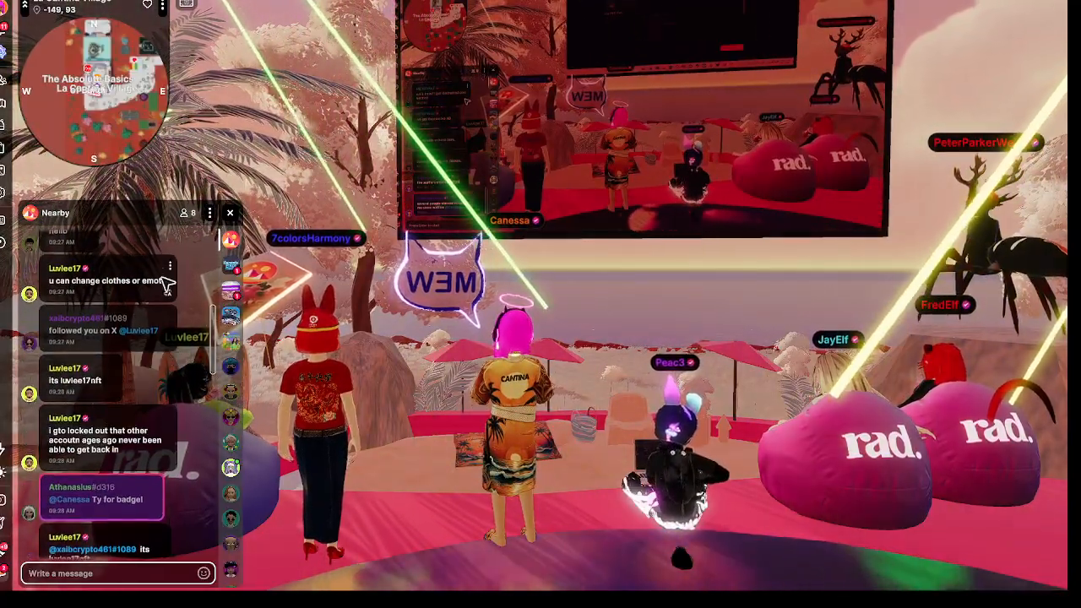
scroll(166, 285, "up", 6)
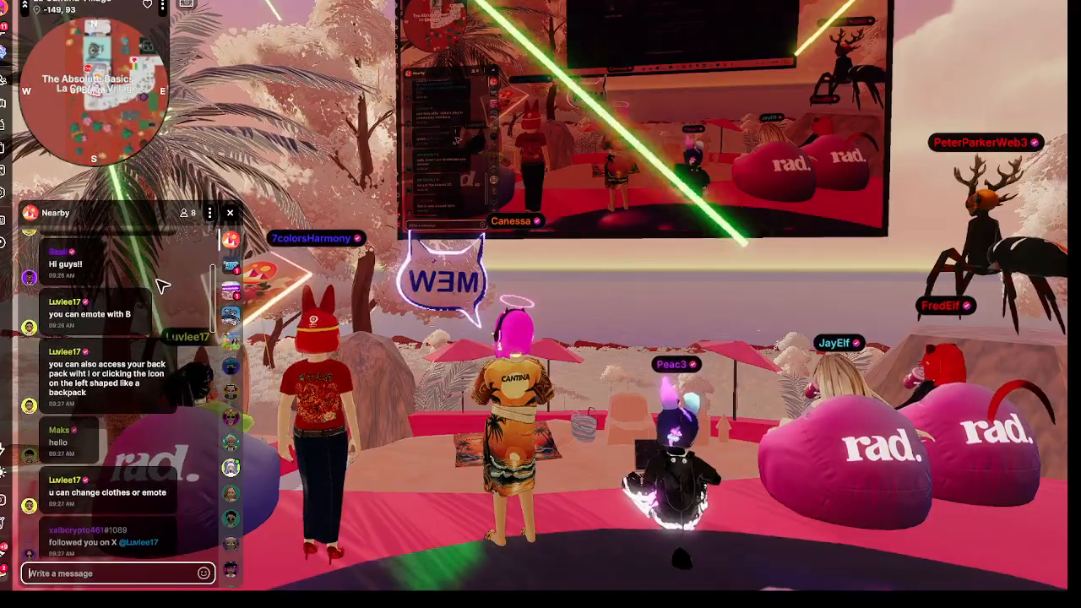
scroll(165, 291, "up", 5)
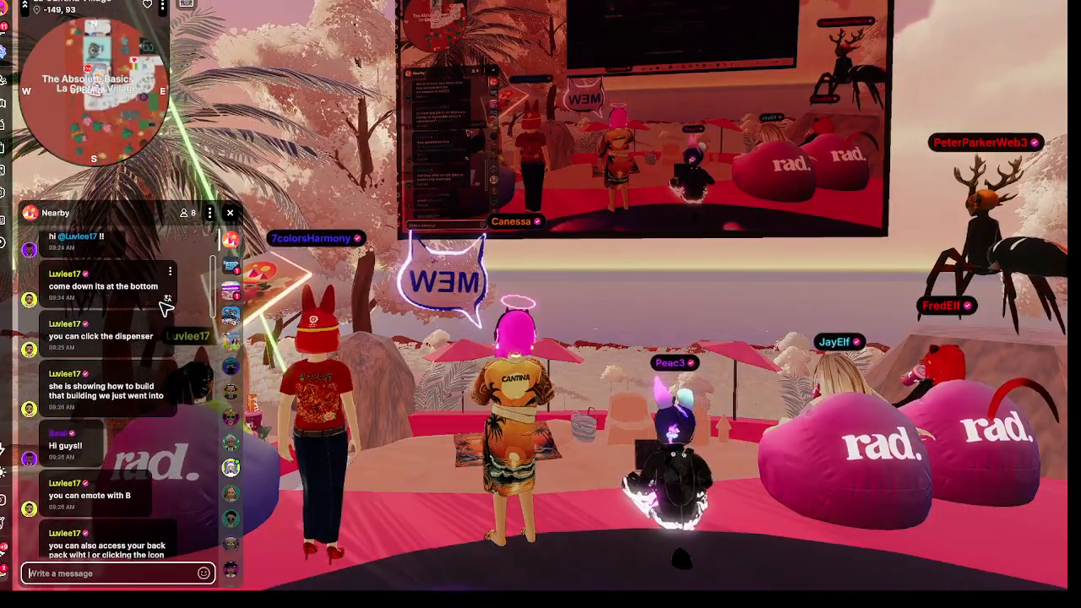
scroll(165, 338, "up", 2)
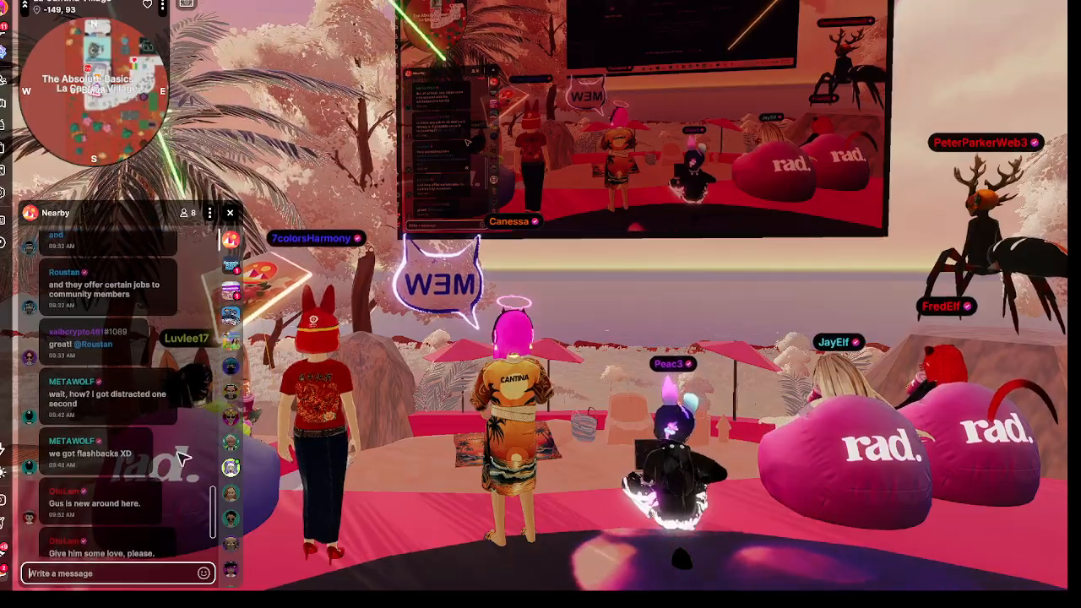
left_click_drag(177, 451, 176, 447)
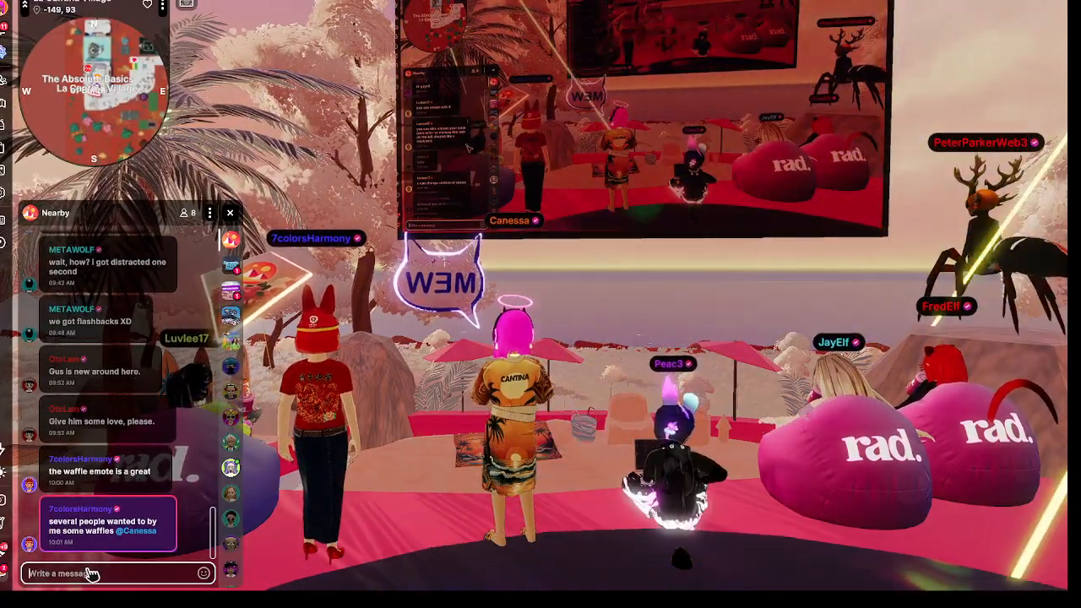
Step: Send the message "Let me know if you have any questions friends! :)" in the Nearby chat
left_click_drag(580, 495, 578, 485)
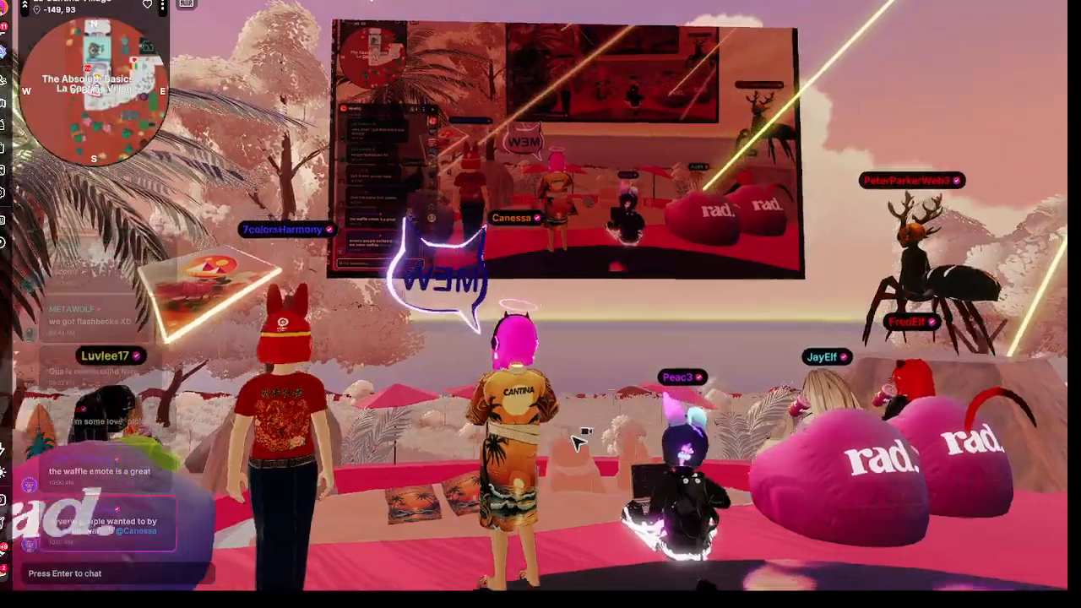
left_click_drag(578, 441, 578, 441)
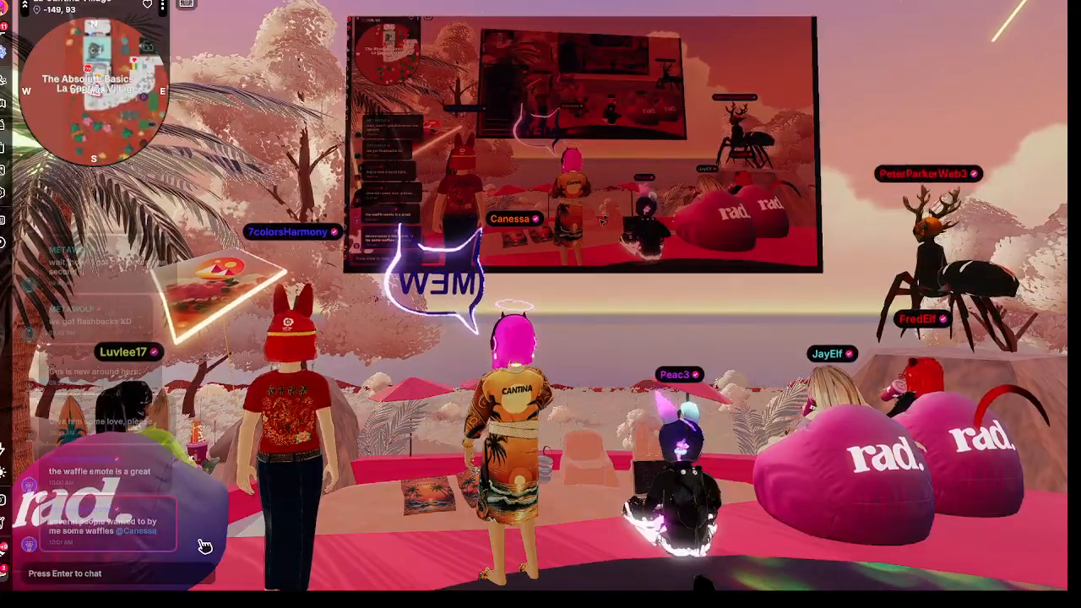
left_click(140, 575)
type("Let")
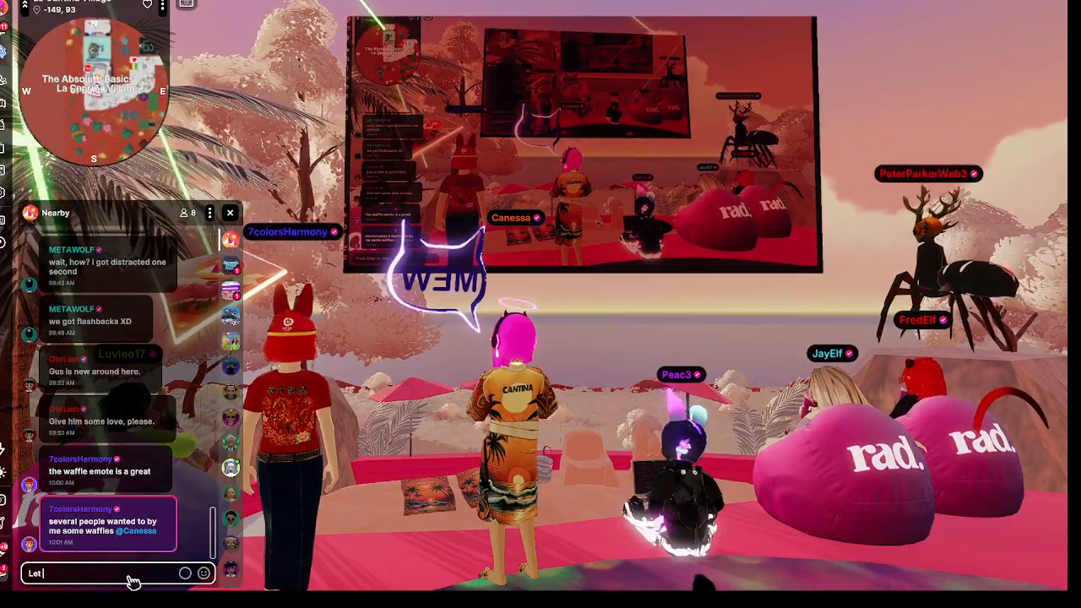
type(" me know if you ")
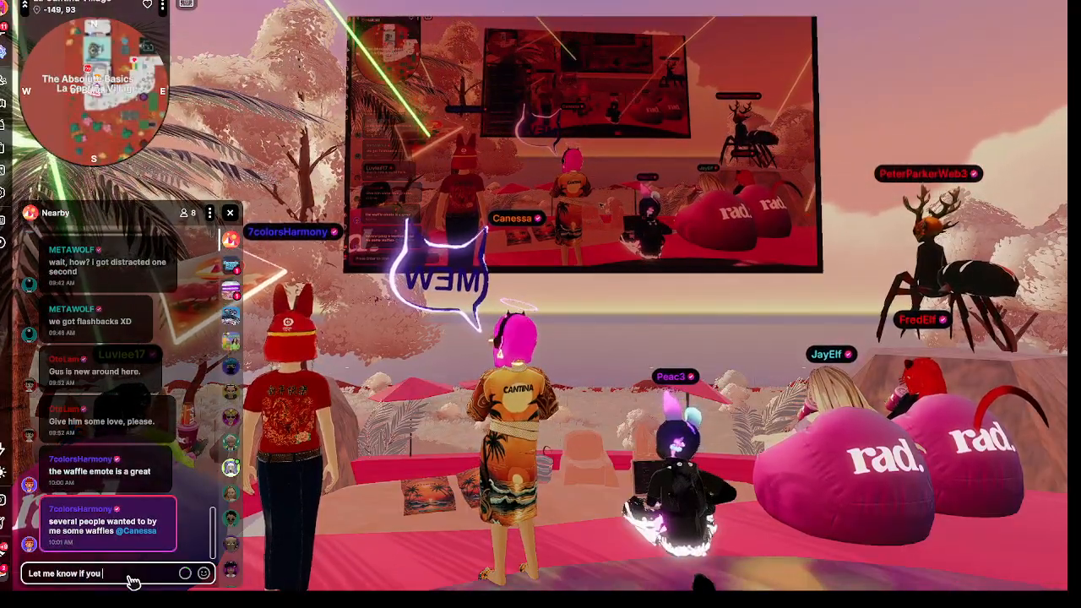
type("have any question")
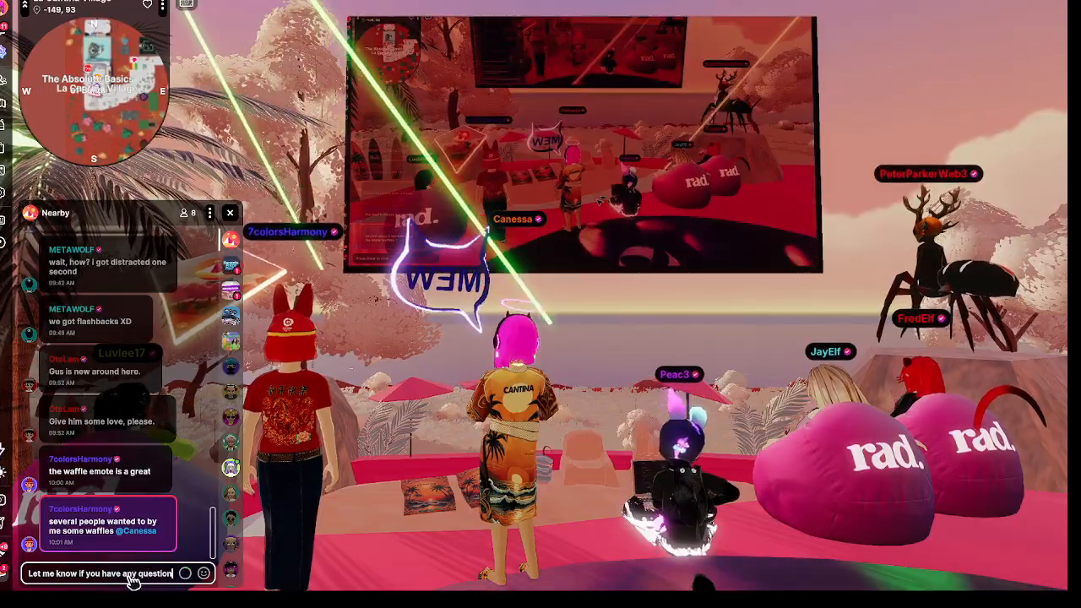
type("s friends! :)")
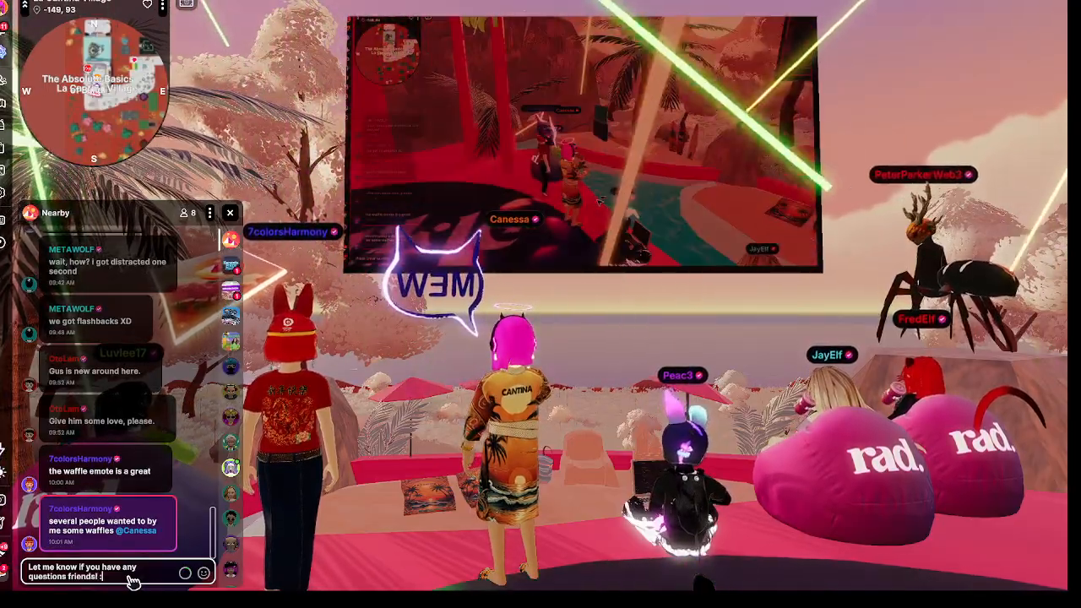
key("Return")
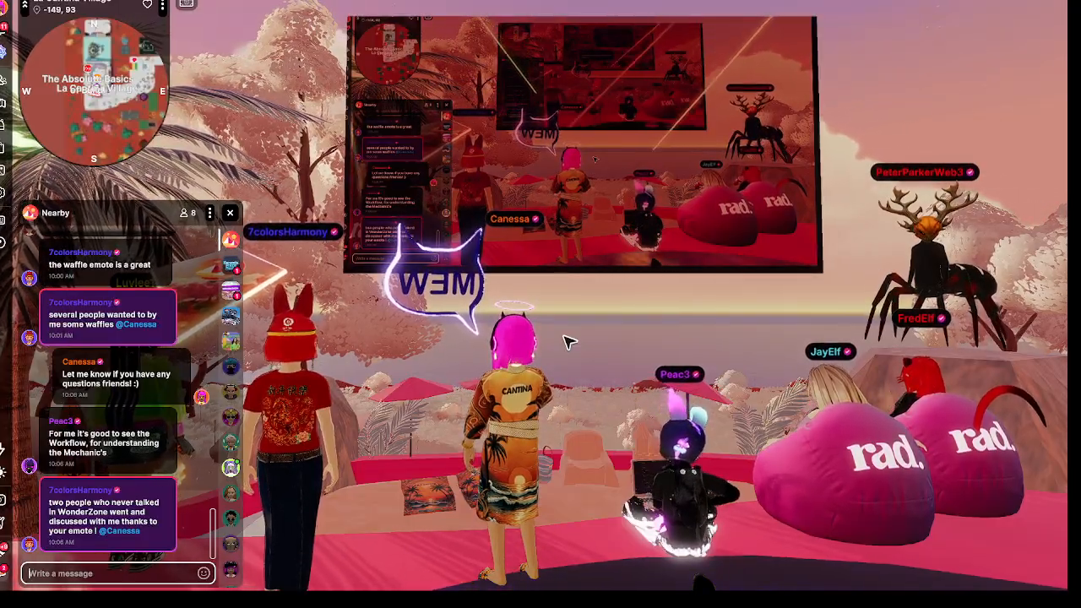
type("b")
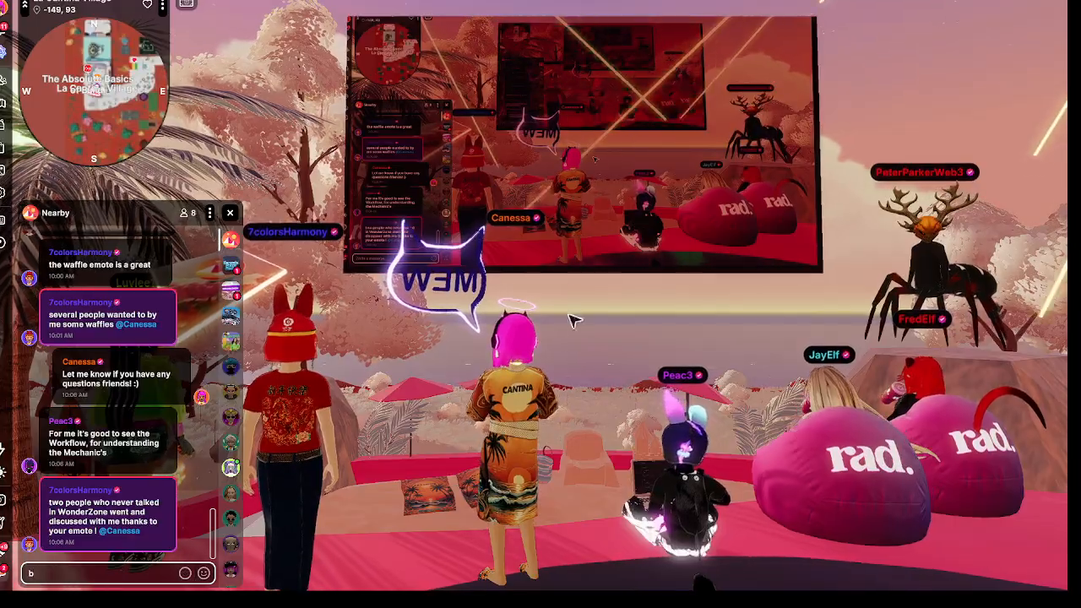
left_click(572, 328)
key("b")
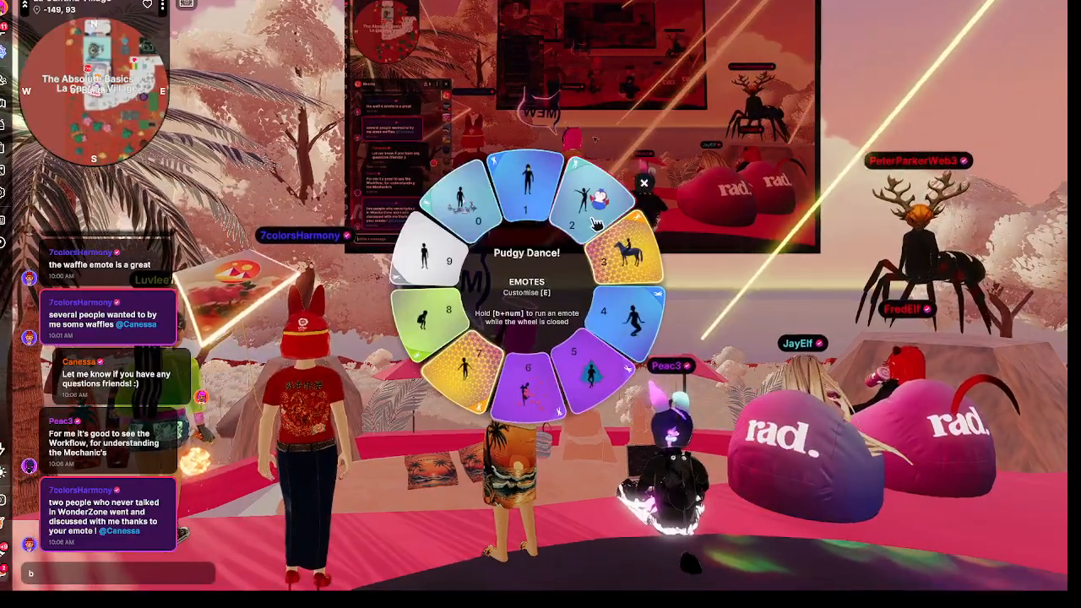
left_click(594, 222)
key("m")
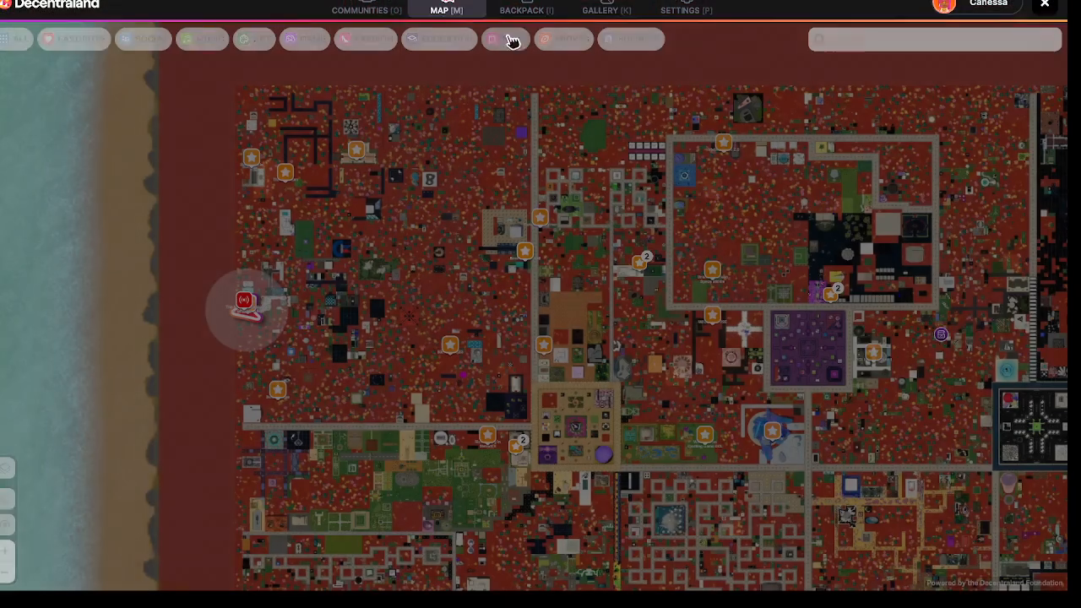
Step: Equip the Waffle Wednesday! emote in emote slot 1 from the backpack and return to the village
key("i")
left_click(228, 42)
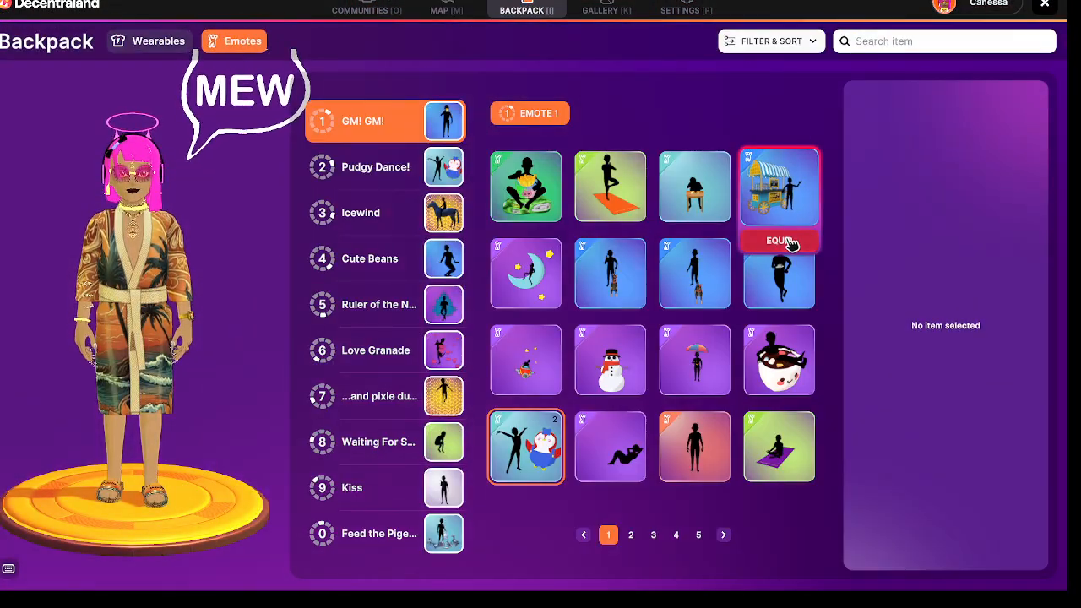
left_click(790, 243)
key("Escape")
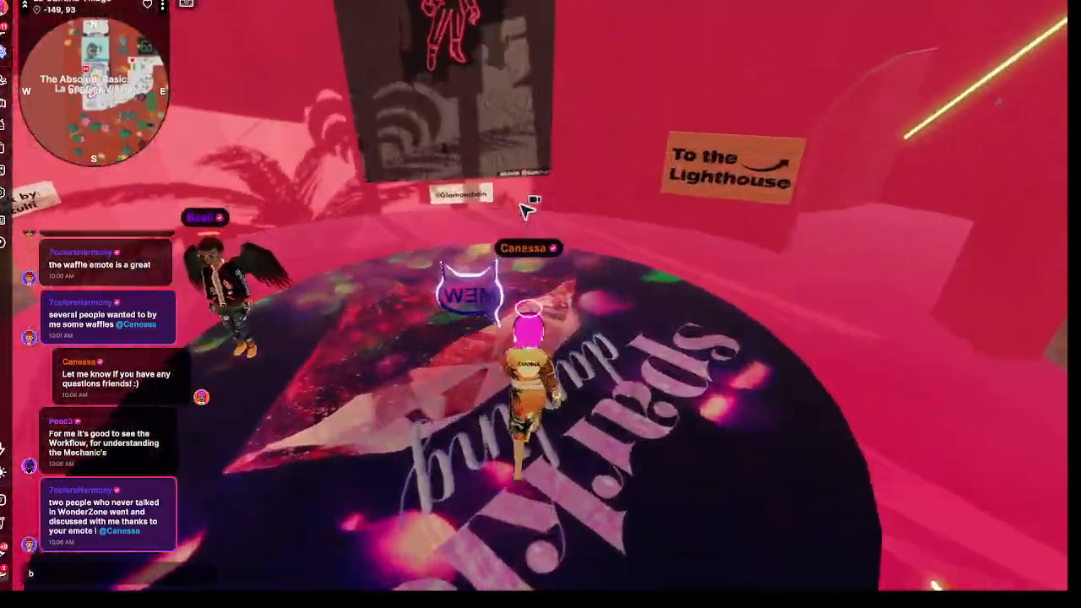
Step: Play the Waffle Wednesday! emote on the village floor and view the avatar and waffle cart from several angles
left_click_drag(521, 203, 520, 203)
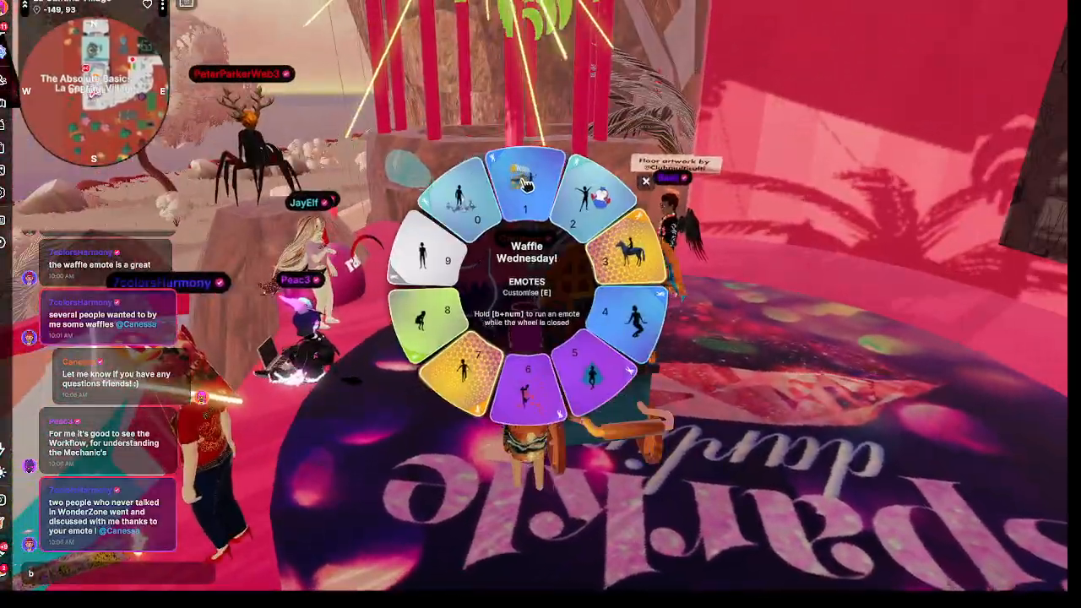
left_click_drag(501, 239, 501, 239)
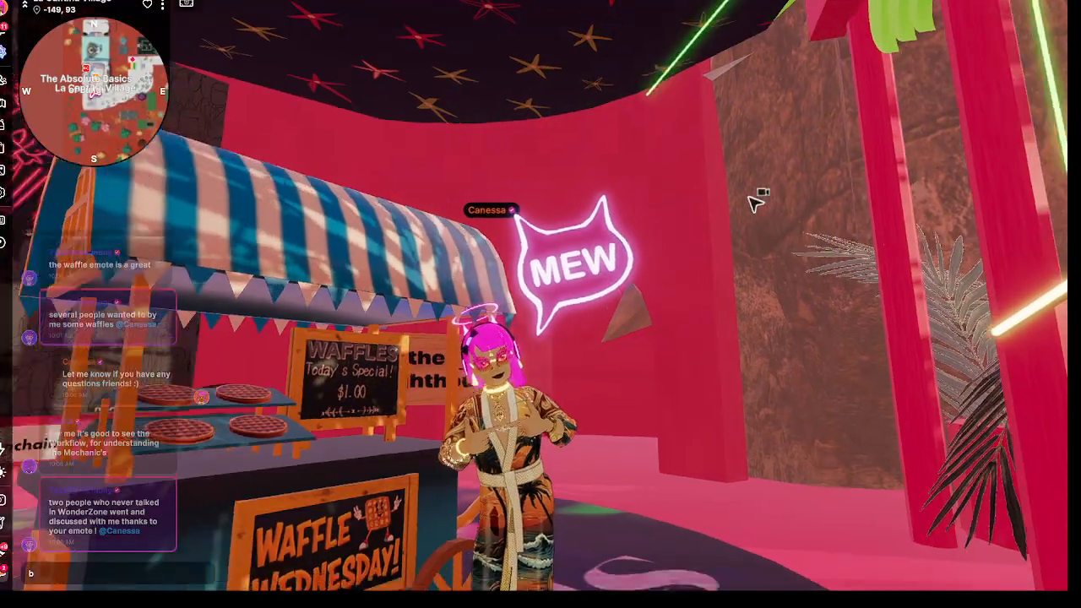
left_click_drag(754, 203, 755, 202)
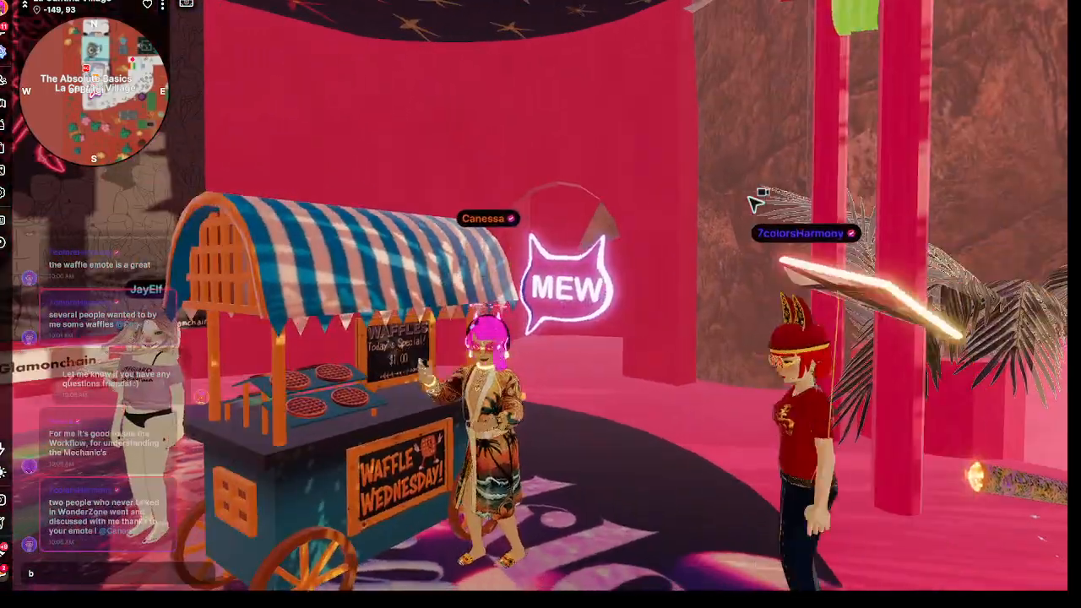
left_click_drag(755, 203, 755, 203)
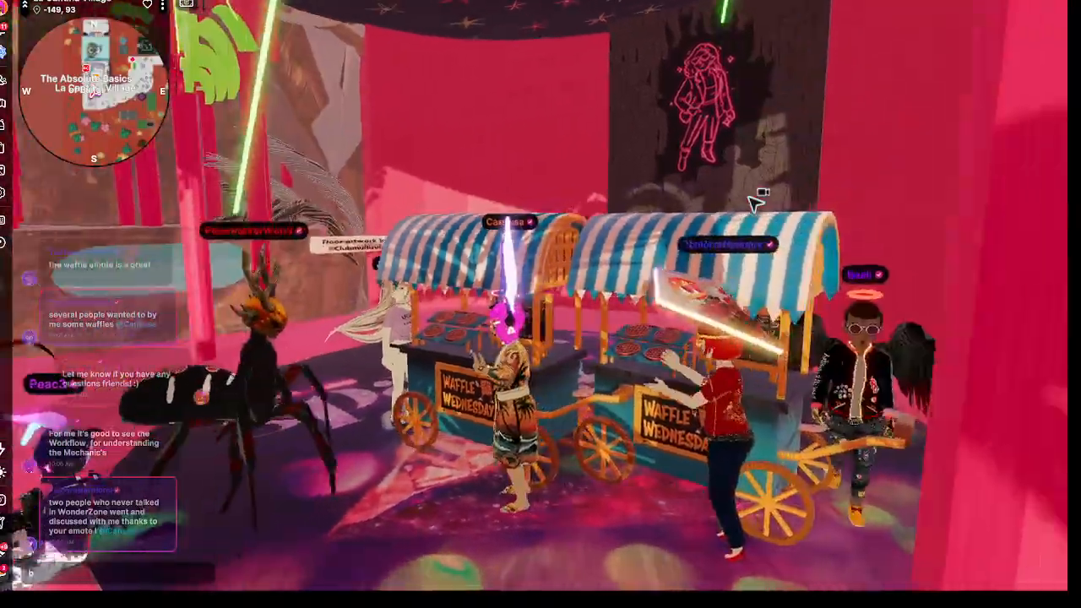
left_click_drag(750, 197, 758, 200)
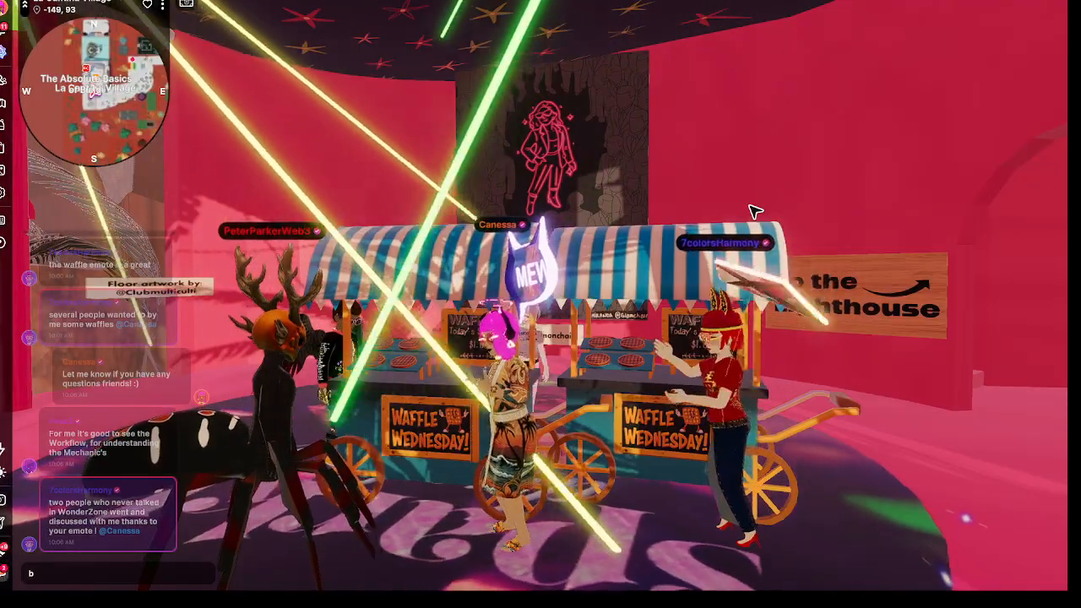
Step: Leave the Explorer session and bring OBS Studio to the front, passing over Blender
key("alt+Tab")
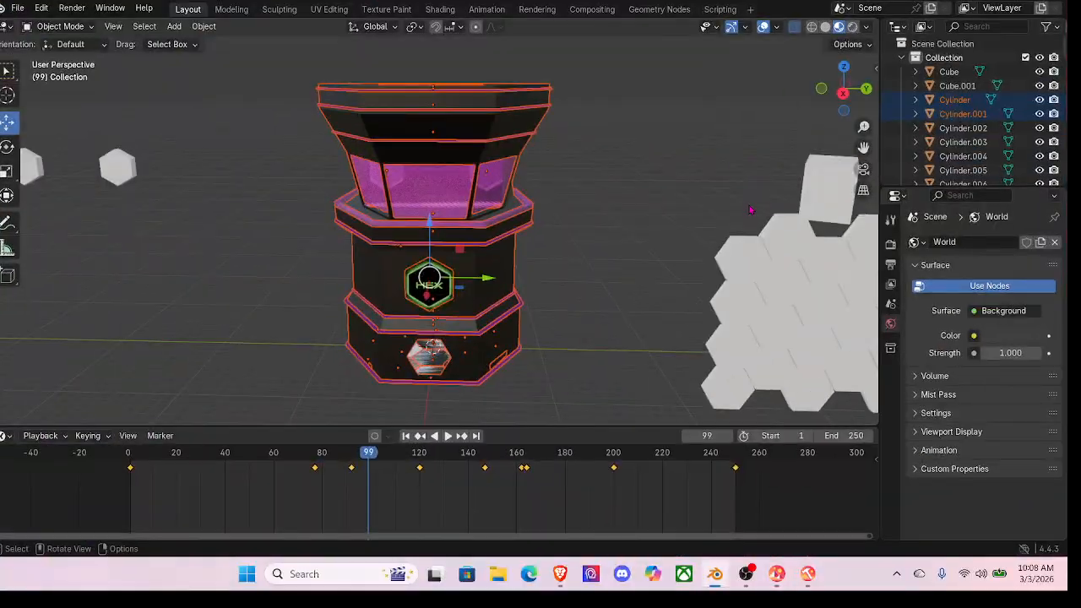
key("alt+Tab")
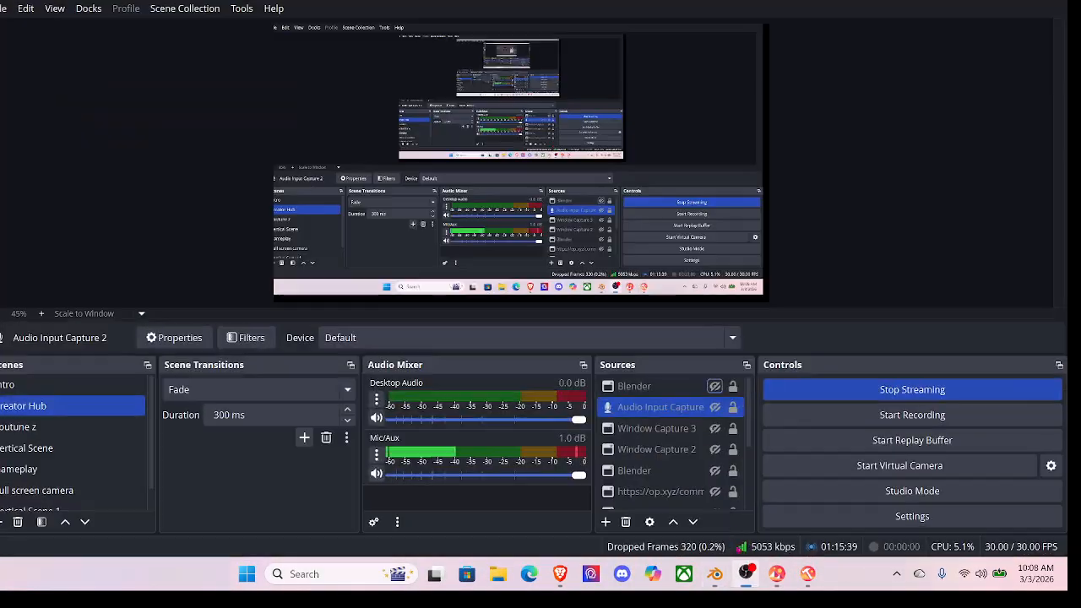